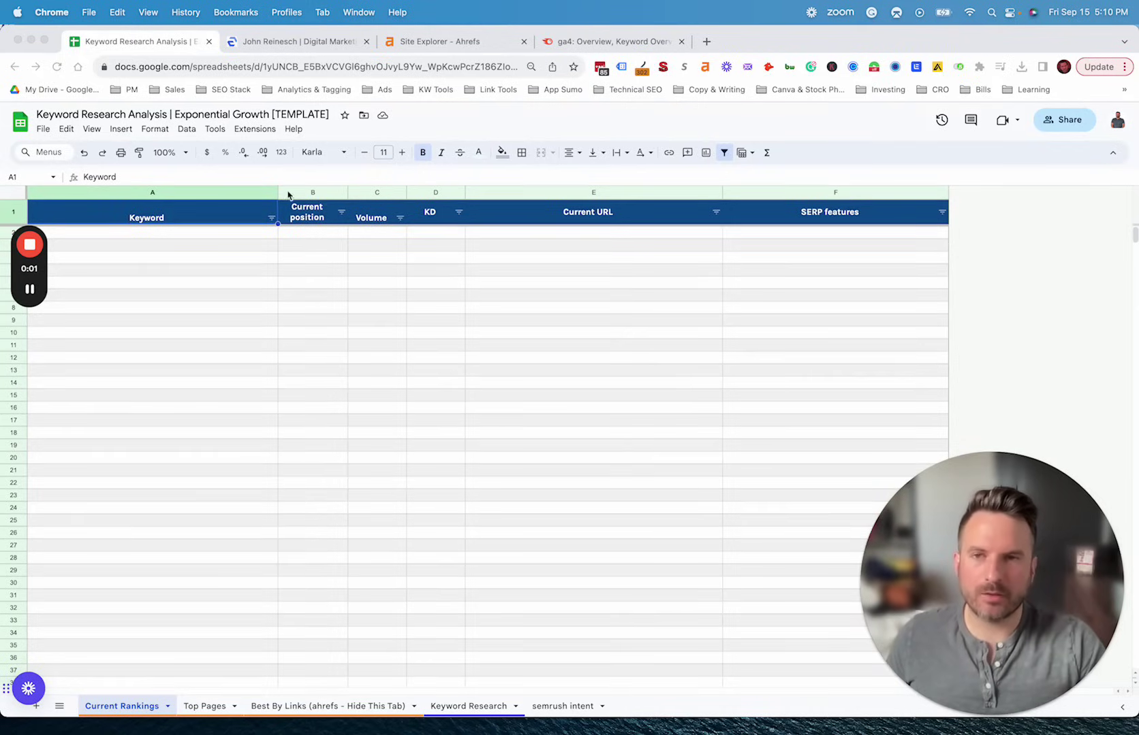
Step: Copy the web address of the open marketing consultant site and look it up in Ahrefs Site Explorer, including subdomains
{"action": "left_click", "coordinate": [416, 45]}
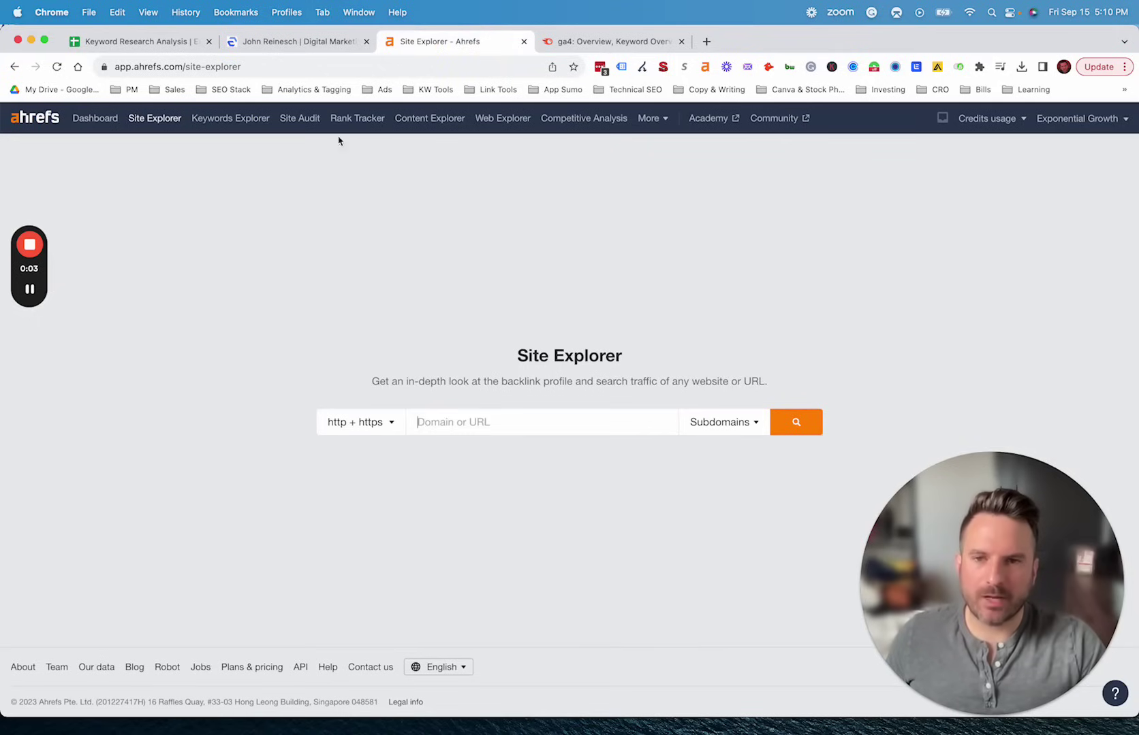
{"action": "left_click", "coordinate": [301, 45]}
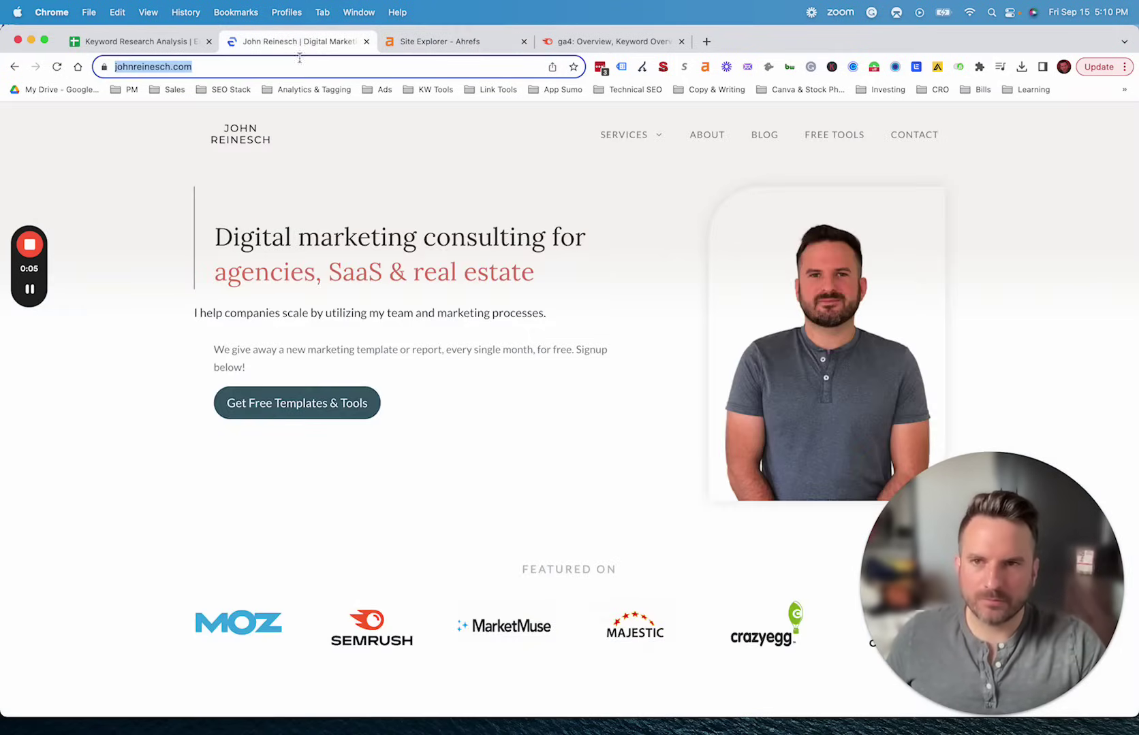
{"action": "left_click", "coordinate": [254, 66]}
{"action": "key", "text": "super+c"}
{"action": "left_click", "coordinate": [436, 41]}
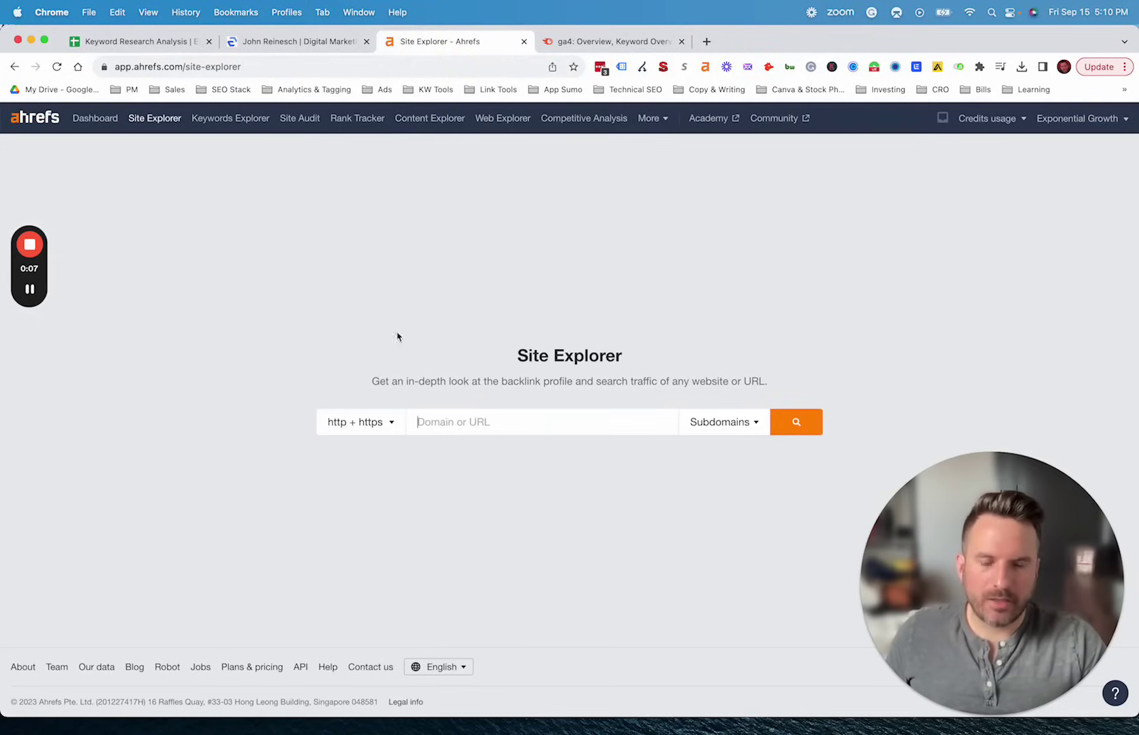
{"action": "left_click", "coordinate": [427, 421]}
{"action": "key", "text": "super+v"}
{"action": "left_click", "coordinate": [795, 423]}
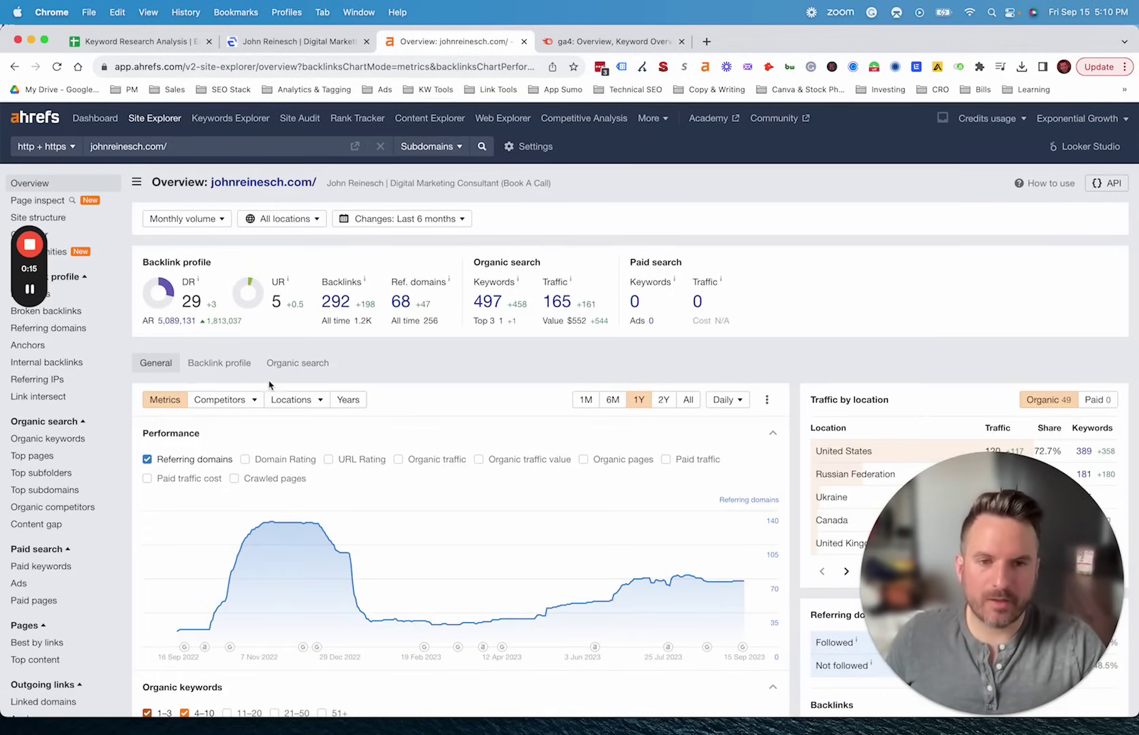
Step: Open the site's Organic keywords, Top pages and Best by links reports in separate background tabs
{"action": "left_click", "coordinate": [61, 441], "text": "super"}
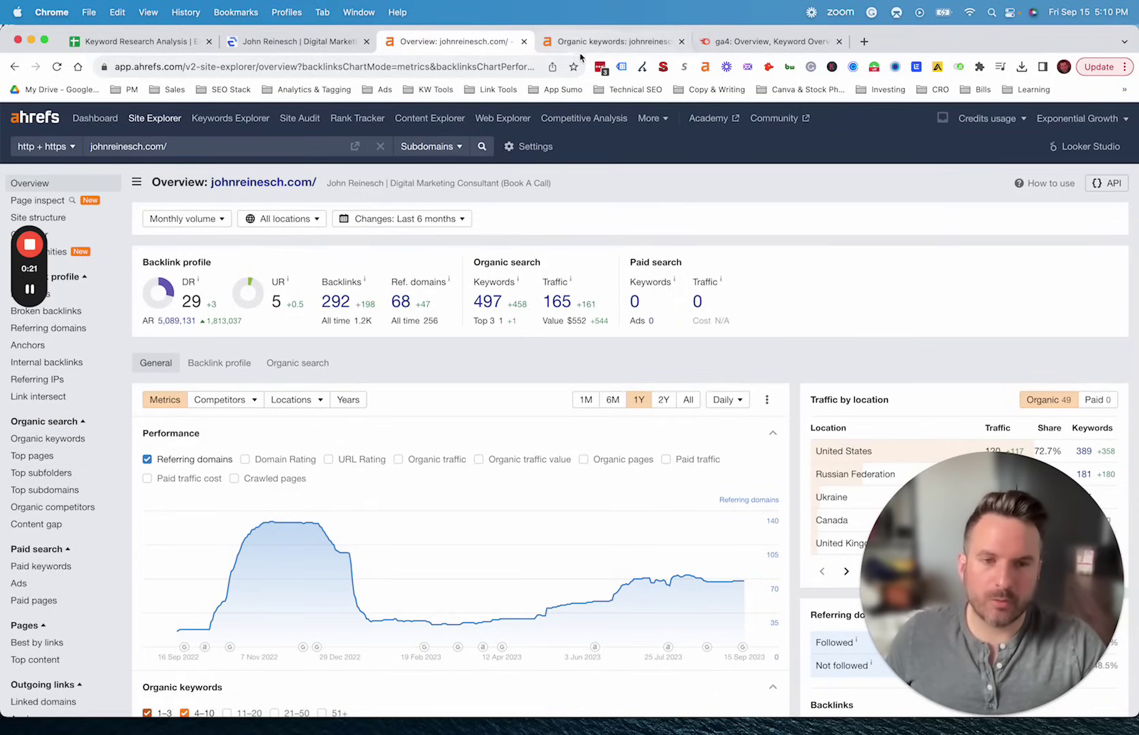
{"action": "left_click", "coordinate": [32, 457], "text": "super"}
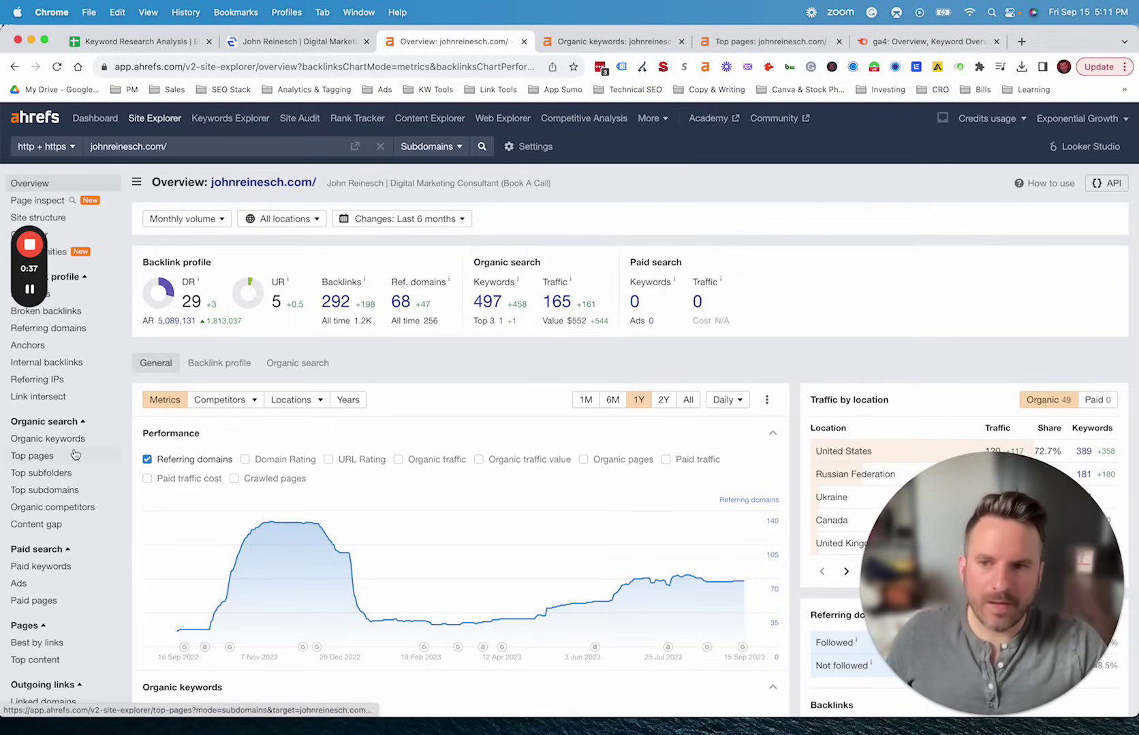
{"action": "scroll", "coordinate": [64, 477], "scroll_direction": "down", "scroll_amount": 2}
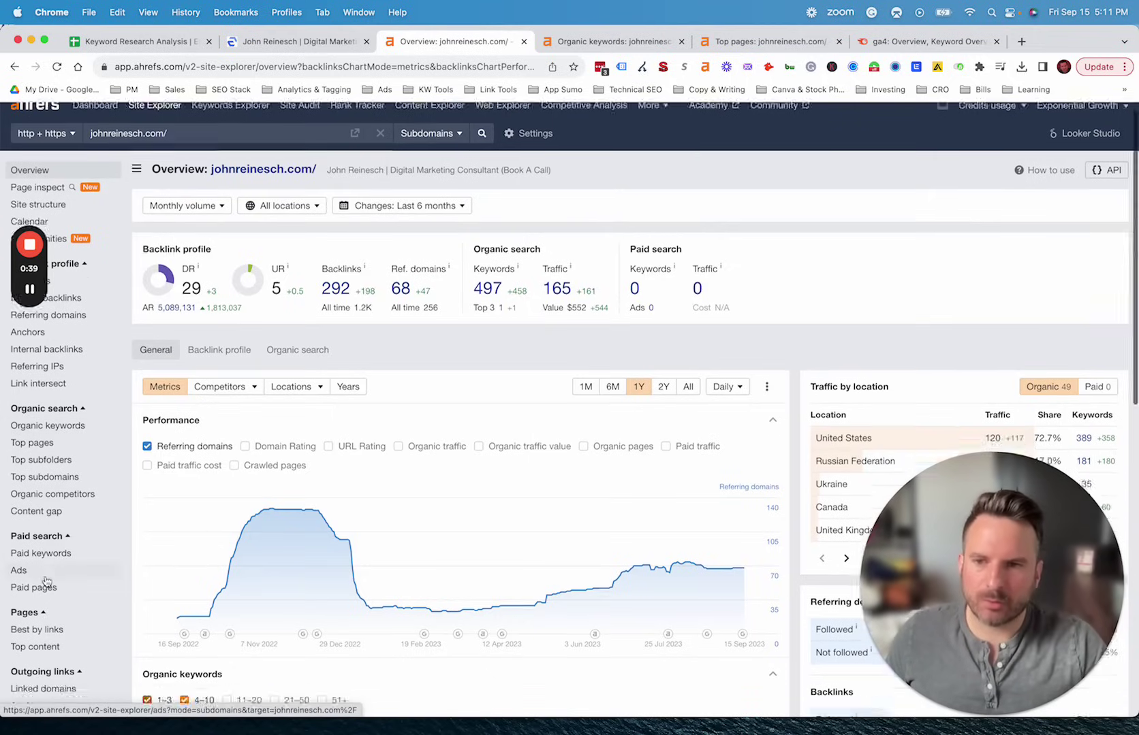
{"action": "left_click", "coordinate": [48, 600], "text": "super"}
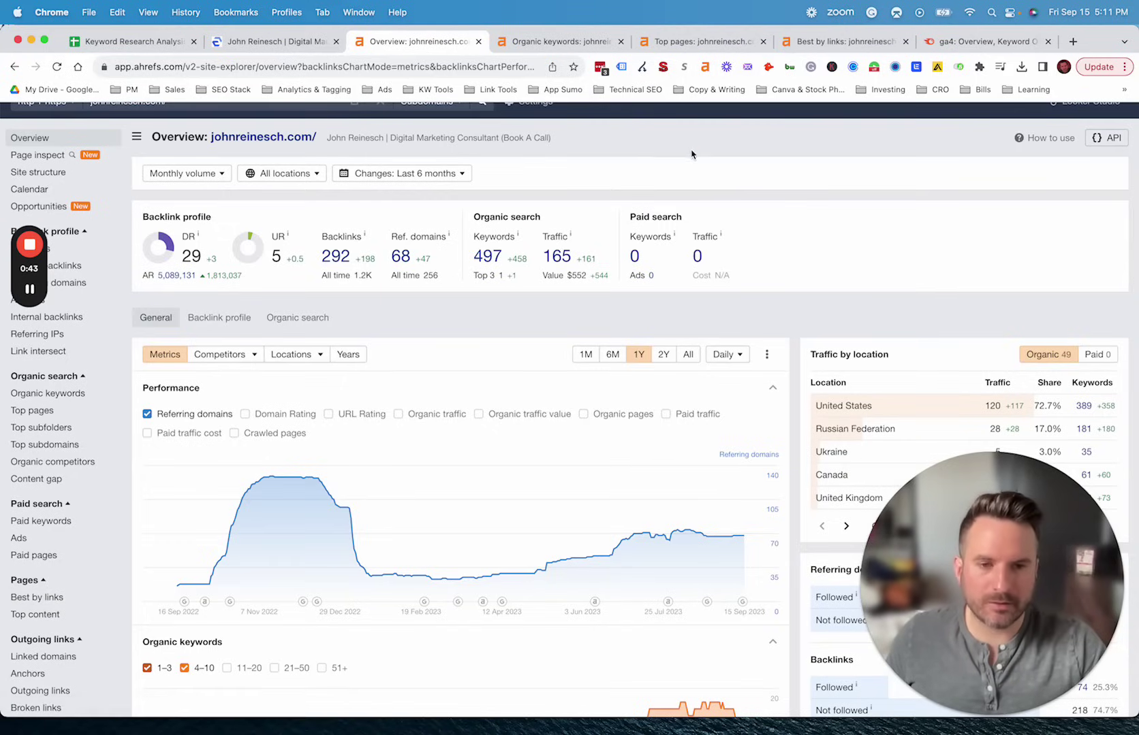
Step: Export the site's United States Organic keywords report as a CSV file
{"action": "left_click", "coordinate": [557, 42]}
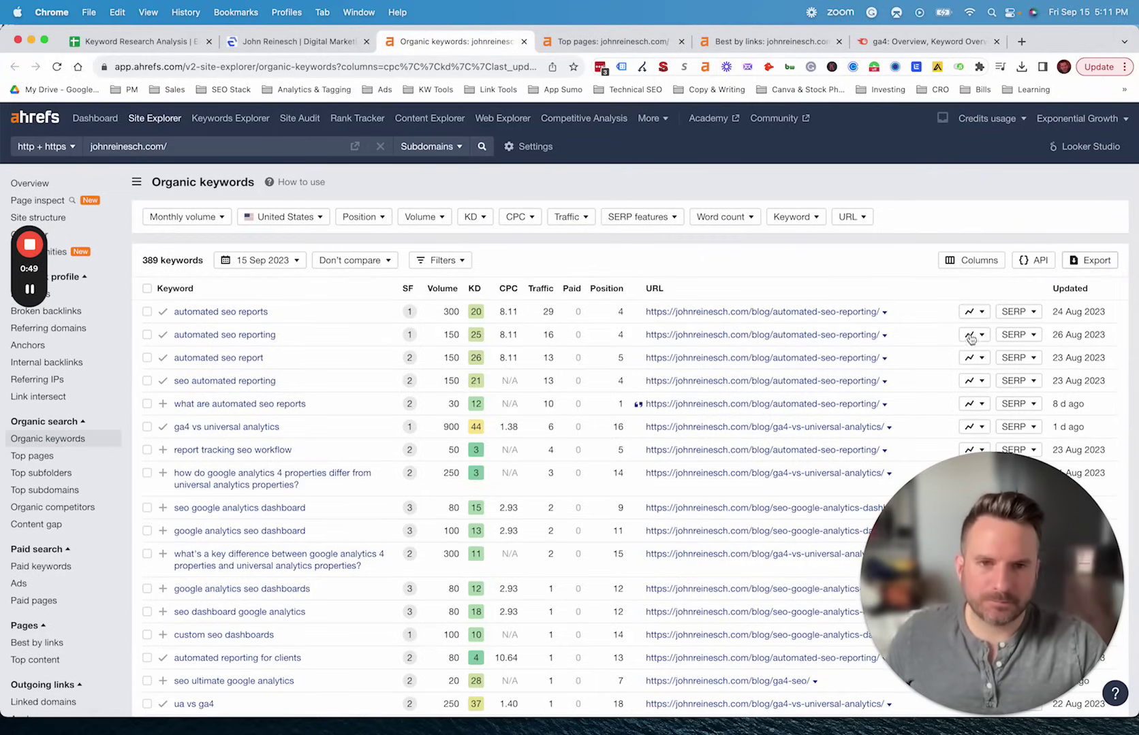
{"action": "left_click", "coordinate": [1088, 261]}
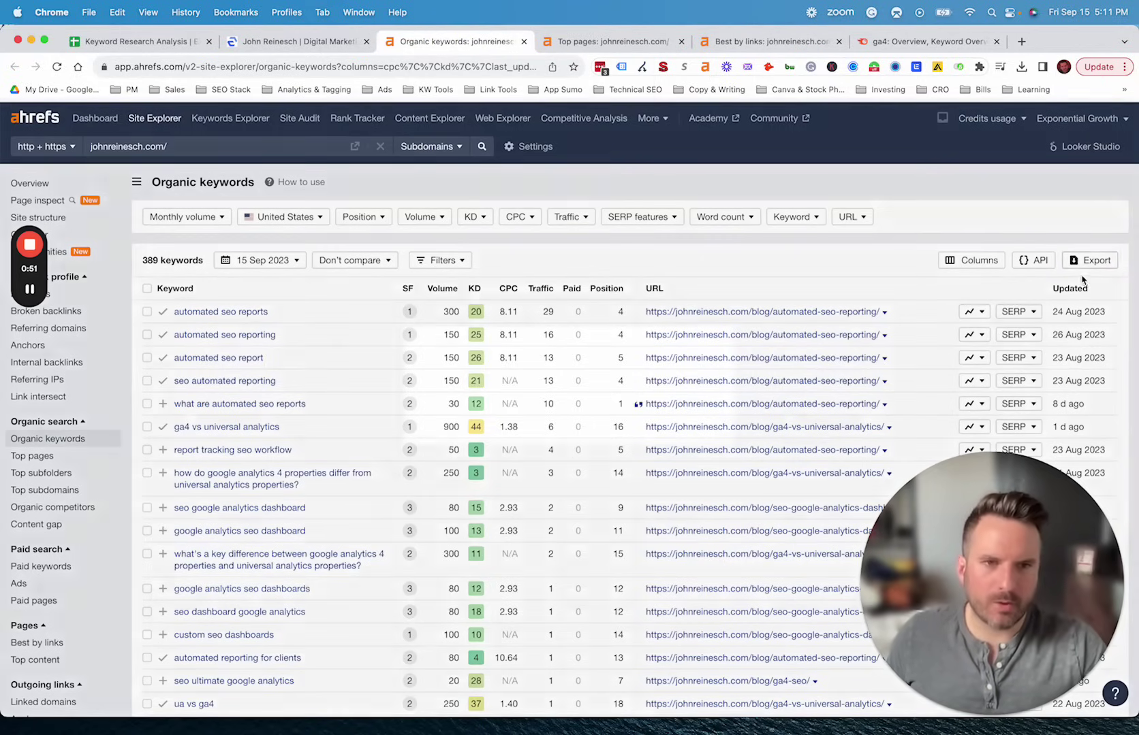
{"action": "left_click", "coordinate": [447, 486]}
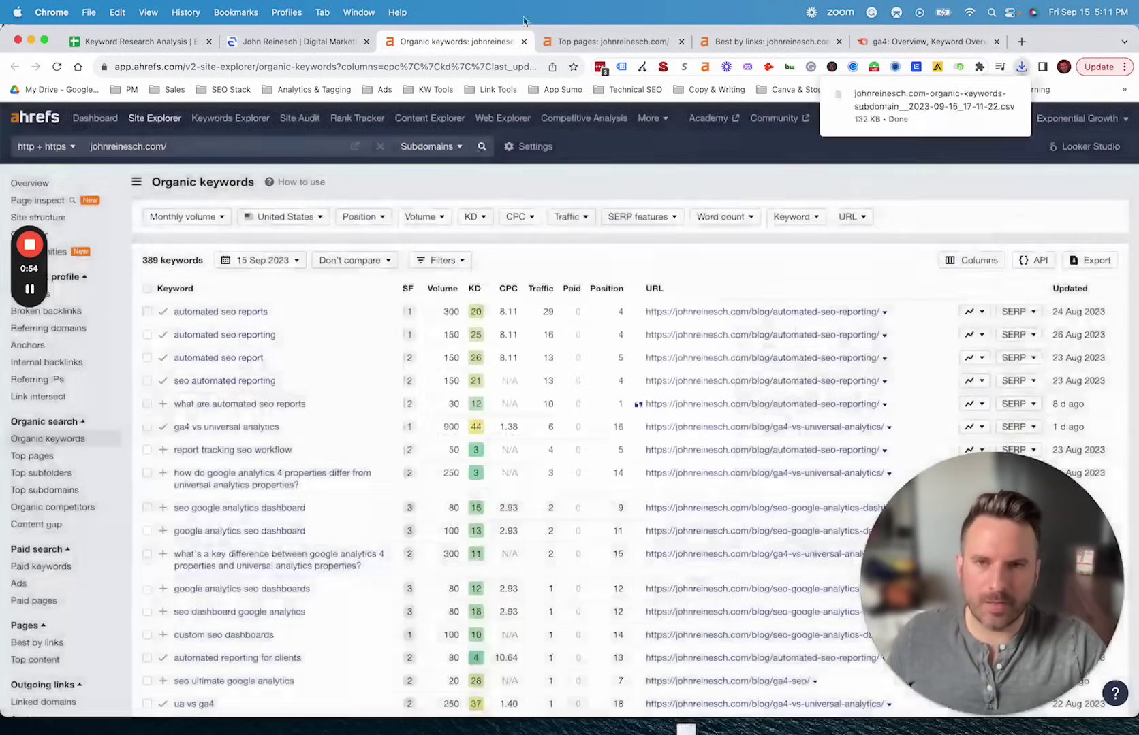
Step: Export the table of pages from the Top pages report as a CSV file
{"action": "left_click", "coordinate": [586, 42]}
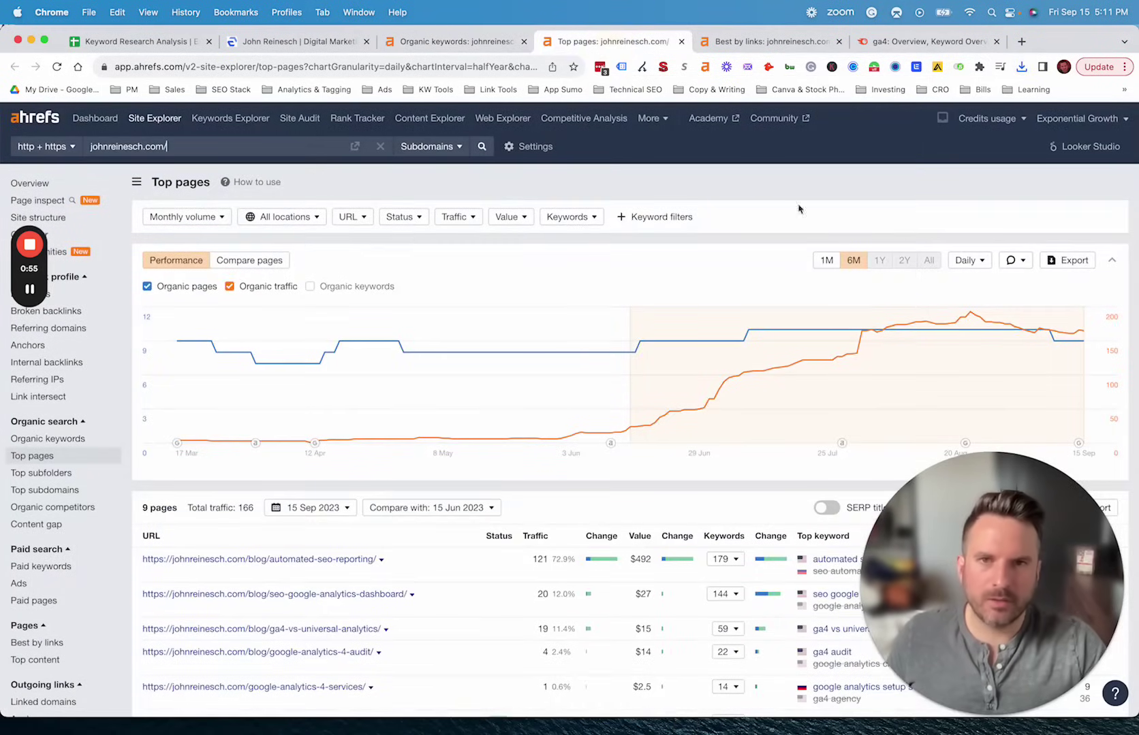
{"action": "scroll", "coordinate": [885, 381], "scroll_direction": "down", "scroll_amount": 2}
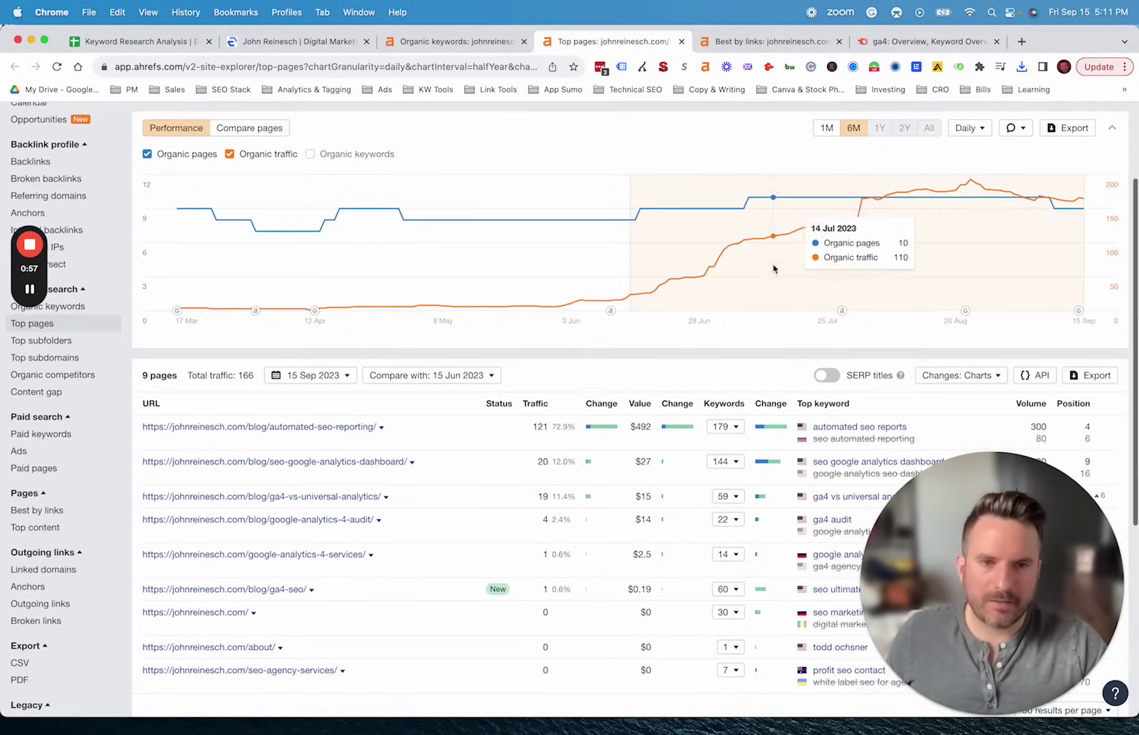
{"action": "scroll", "coordinate": [845, 327], "scroll_direction": "up", "scroll_amount": 2}
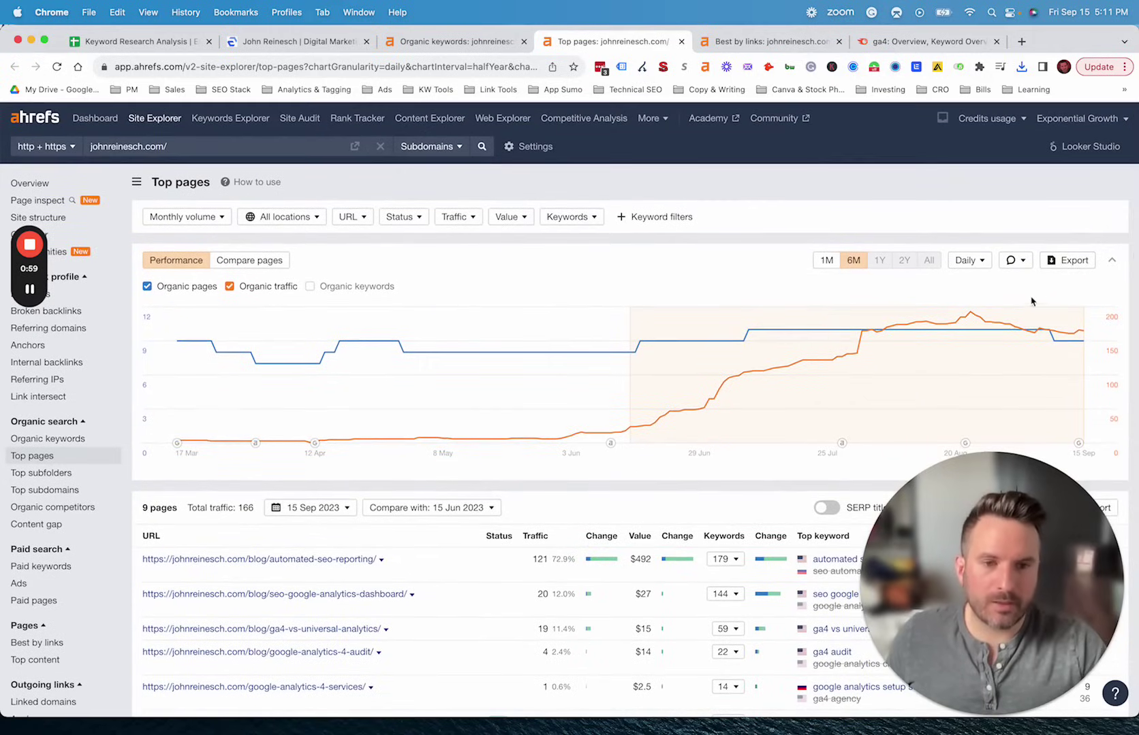
{"action": "scroll", "coordinate": [1022, 326], "scroll_direction": "down", "scroll_amount": 3}
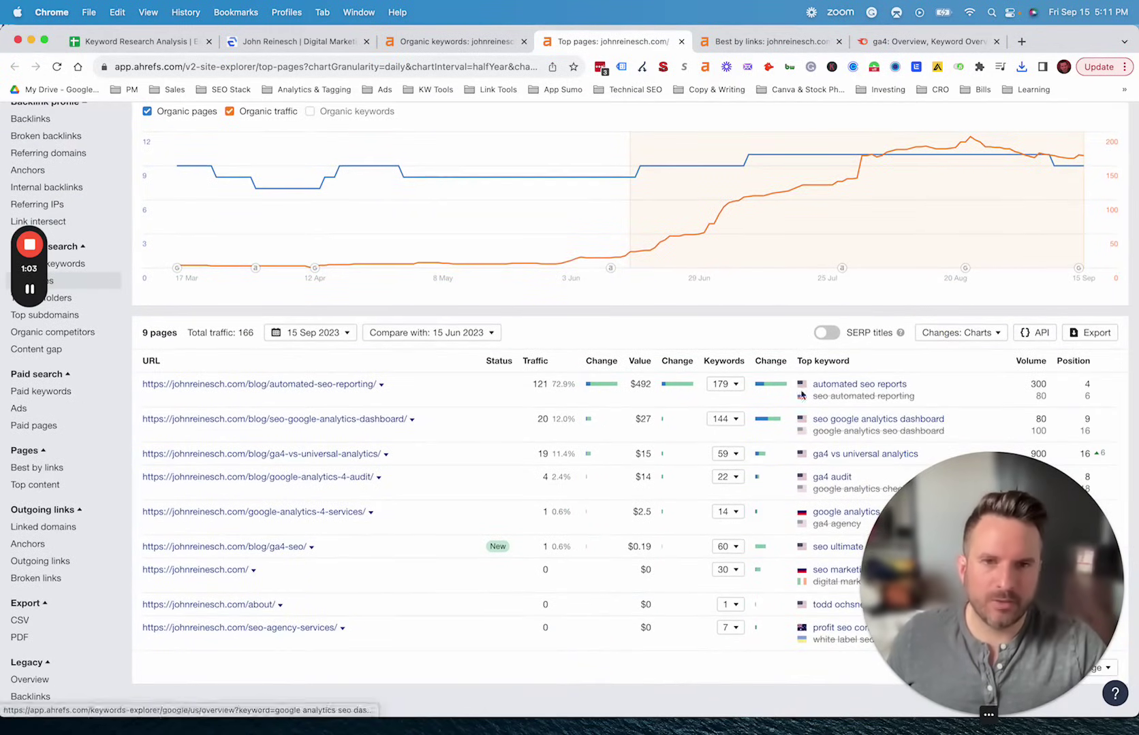
{"action": "scroll", "coordinate": [941, 272], "scroll_direction": "up", "scroll_amount": 2}
{"action": "scroll", "coordinate": [947, 265], "scroll_direction": "down", "scroll_amount": 2}
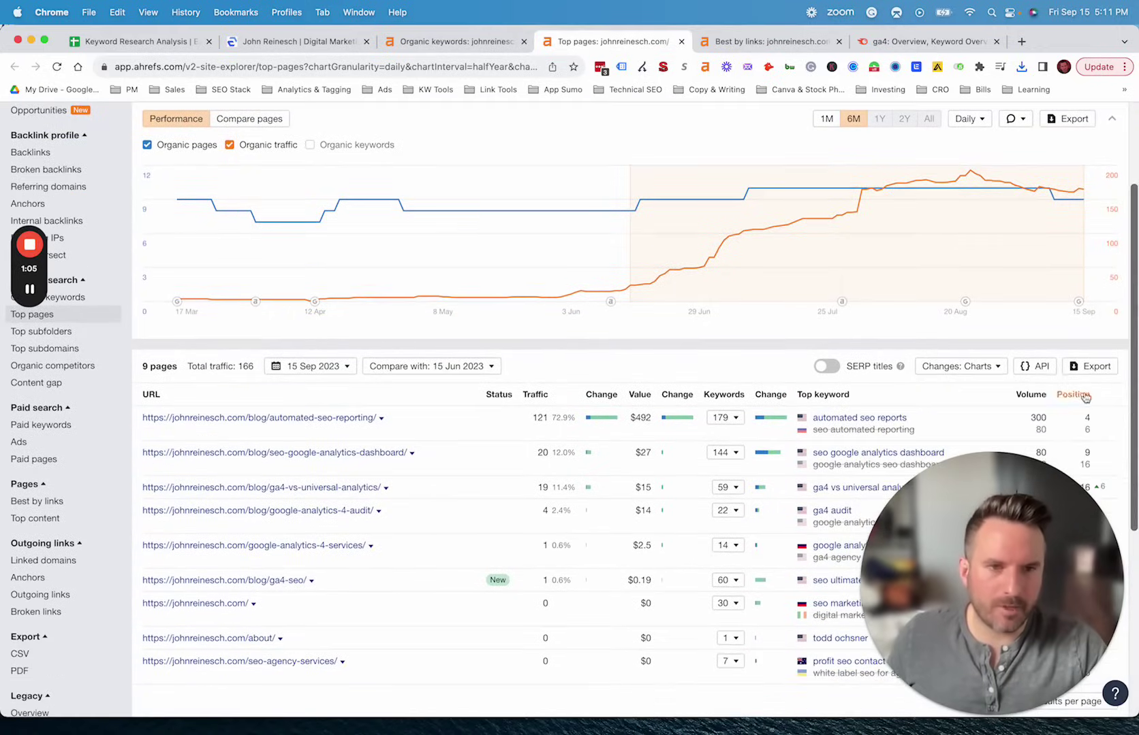
{"action": "left_click", "coordinate": [1092, 367]}
{"action": "left_click", "coordinate": [443, 486]}
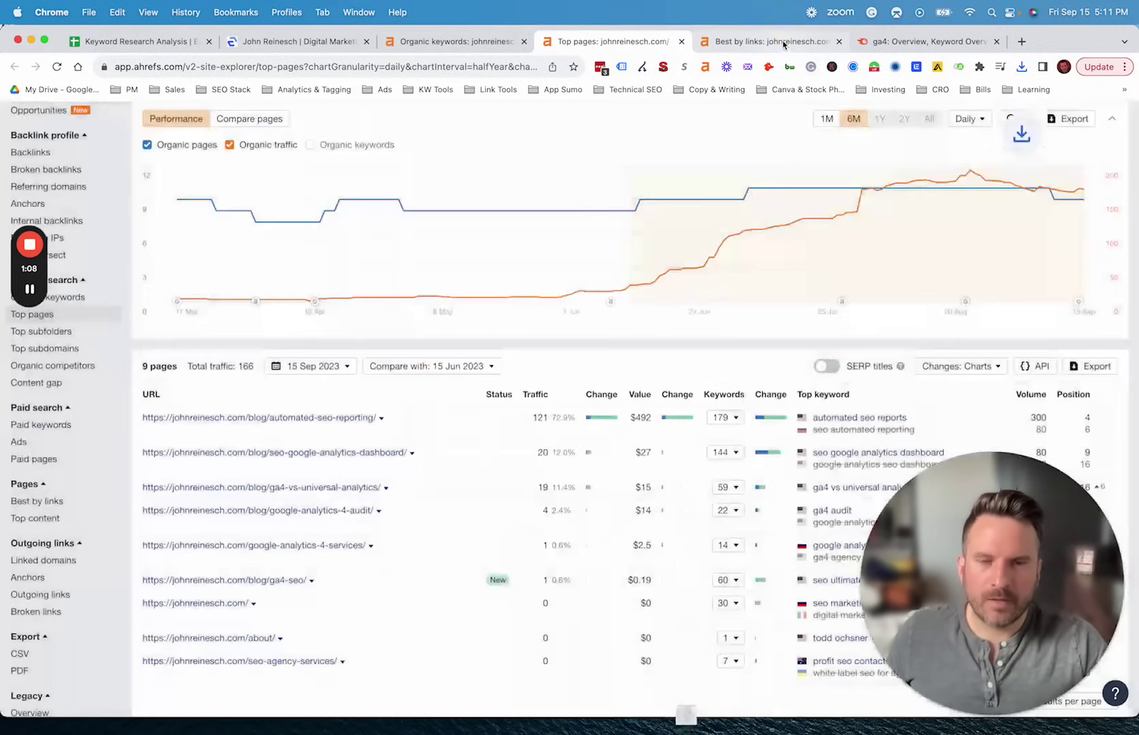
Step: Export all 18 rows of the Best by links report to CSV for Microsoft Excel (UTF-16) and show the file in Downloads
{"action": "left_click", "coordinate": [783, 44]}
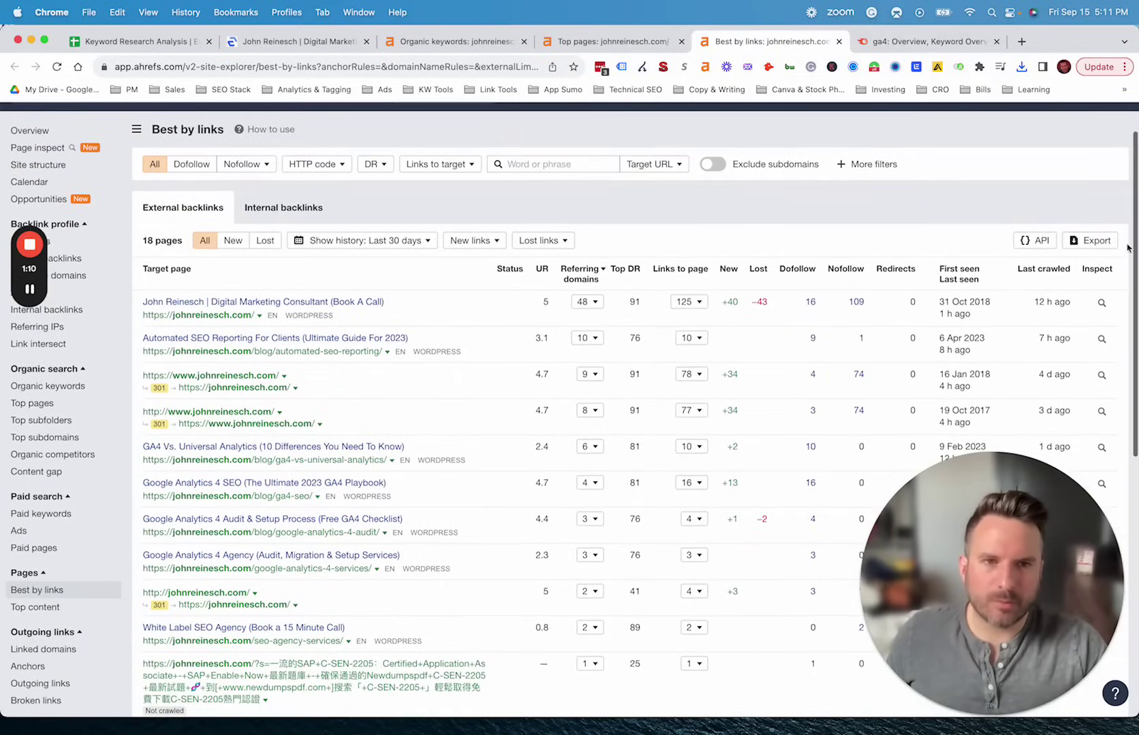
{"action": "left_click", "coordinate": [1090, 241]}
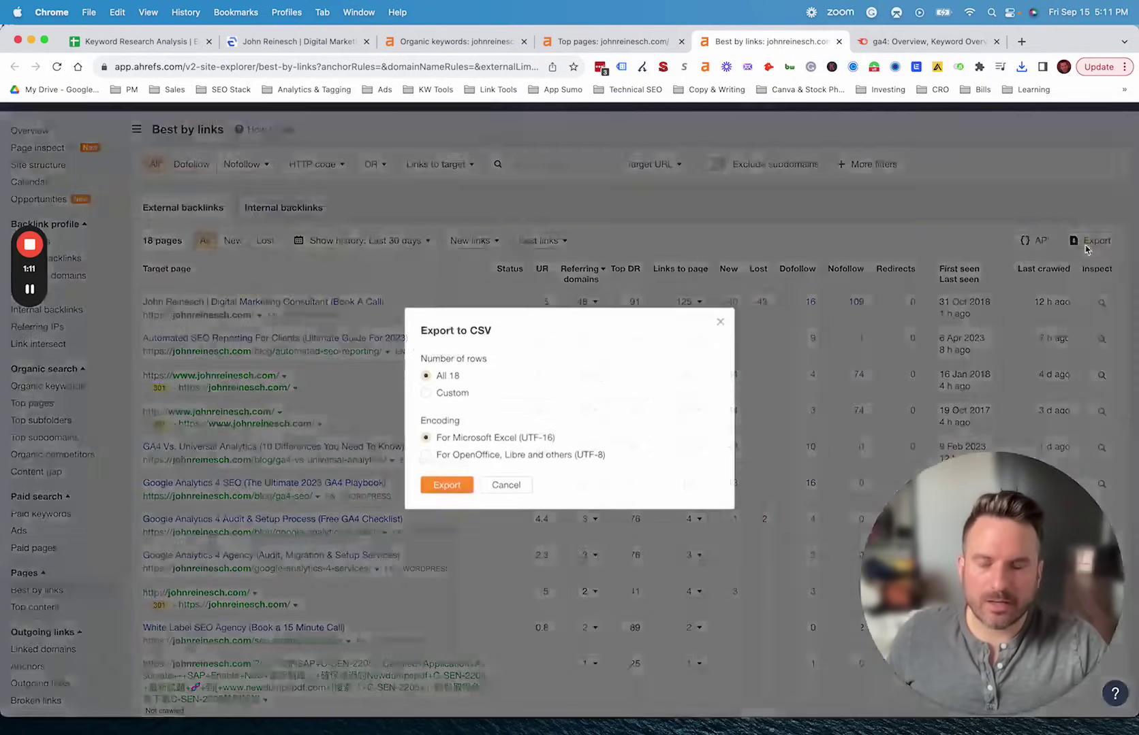
{"action": "left_click", "coordinate": [432, 487]}
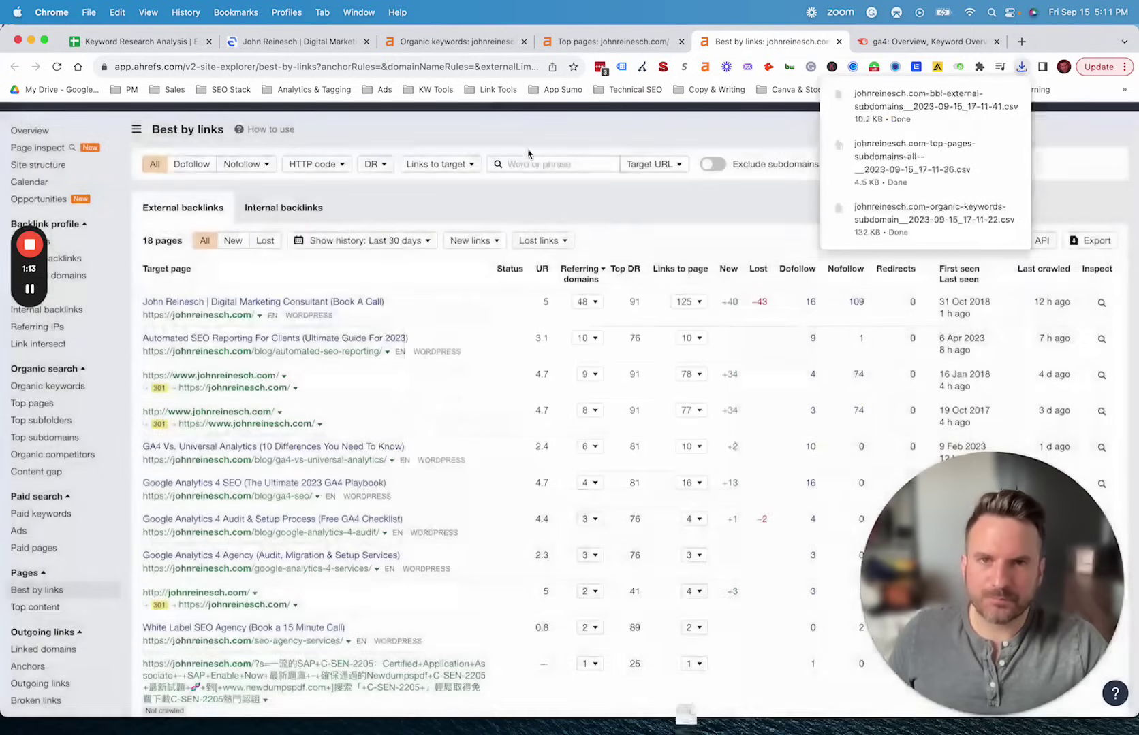
{"action": "left_click", "coordinate": [991, 95]}
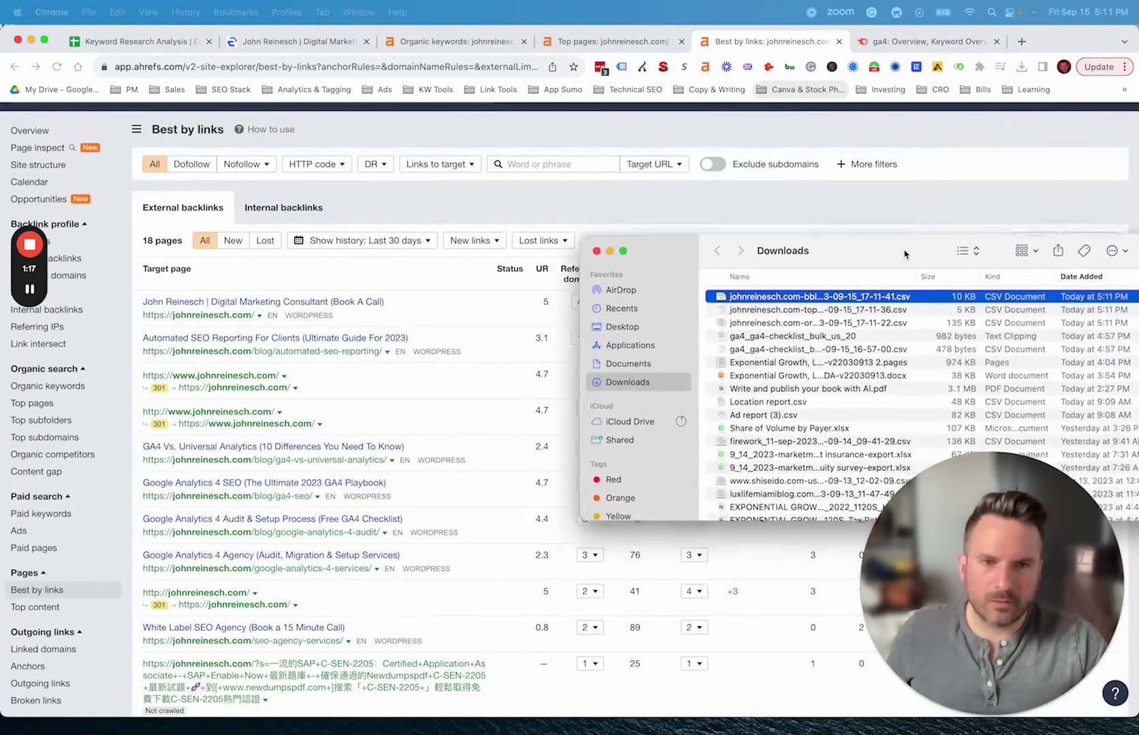
Step: Switch to the Keyword Research Analysis spreadsheet in Google Sheets and add a blank sheet after Current Rankings
{"action": "left_click", "coordinate": [130, 49]}
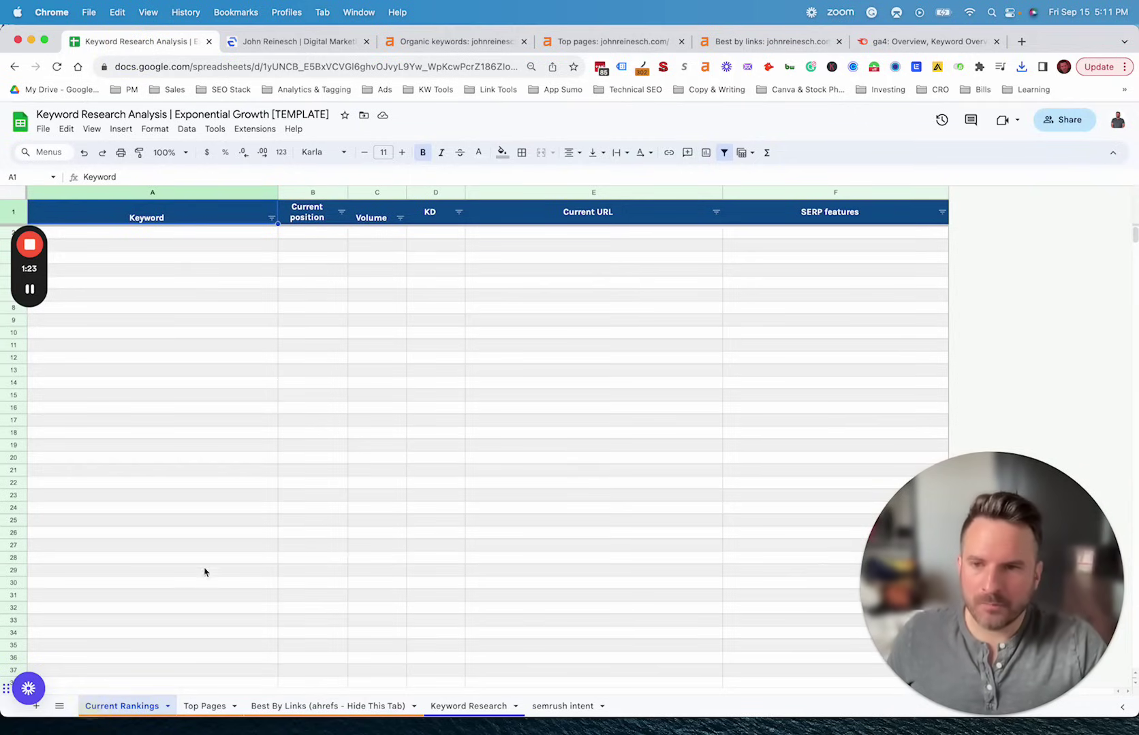
{"action": "left_click", "coordinate": [41, 128]}
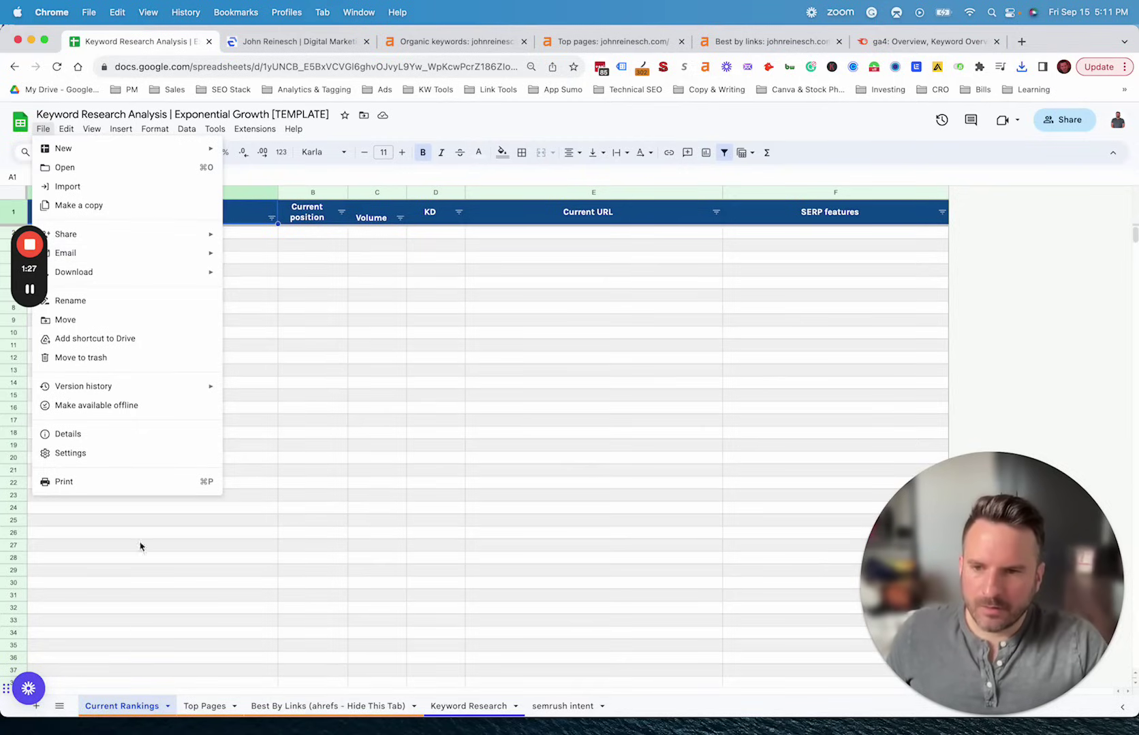
{"action": "left_click", "coordinate": [371, 422]}
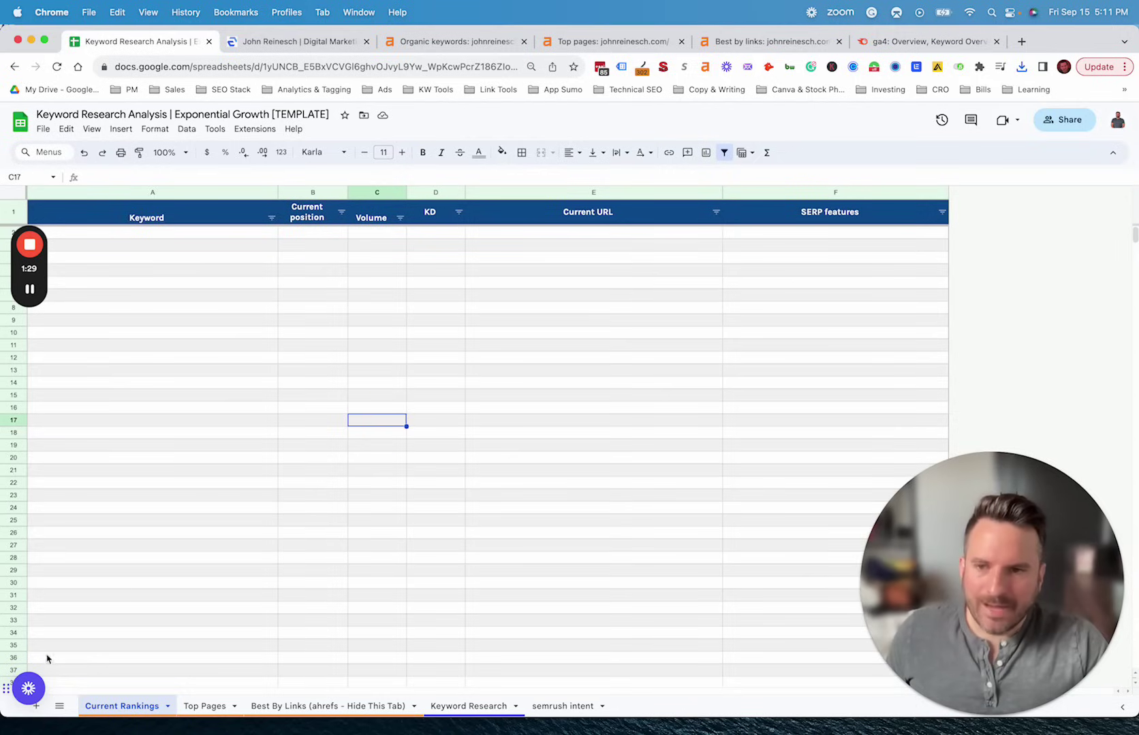
{"action": "left_click_drag", "start_coordinate": [148, 206], "coordinate": [859, 232]}
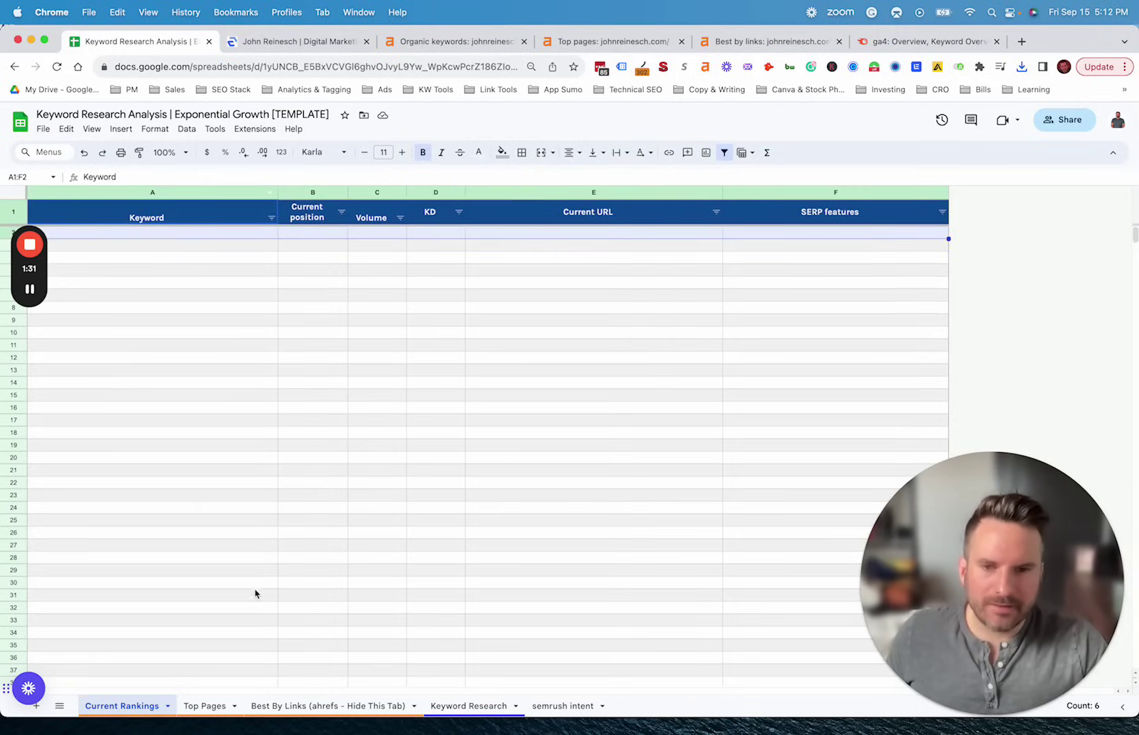
{"action": "left_click", "coordinate": [36, 706]}
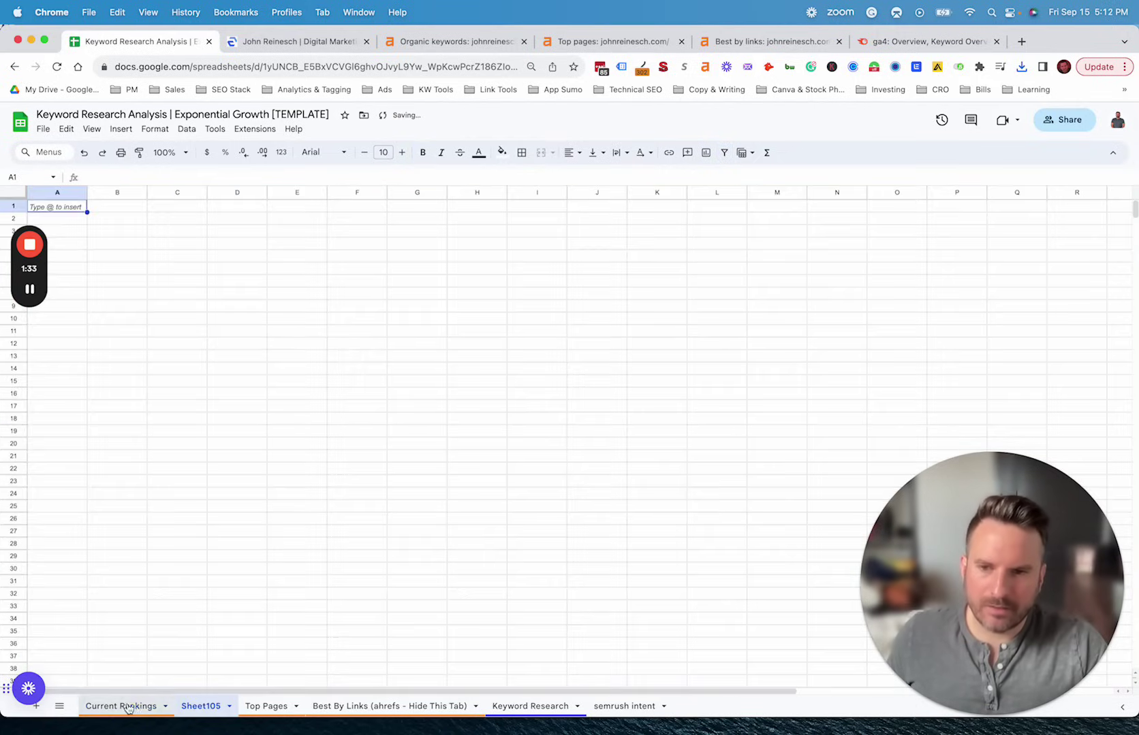
Step: Import the downloaded organic keywords CSV into the blank sheet, using the option Replace data at selected cell
{"action": "left_click", "coordinate": [43, 129]}
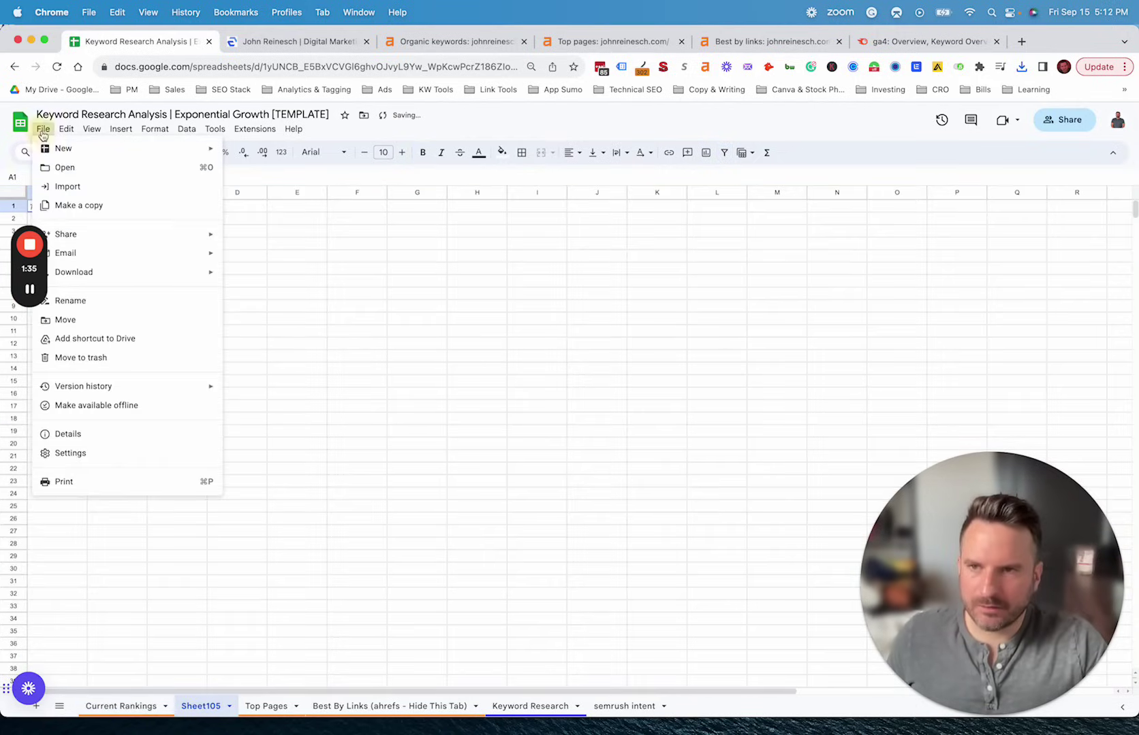
{"action": "left_click", "coordinate": [62, 185]}
{"action": "left_click", "coordinate": [476, 277]}
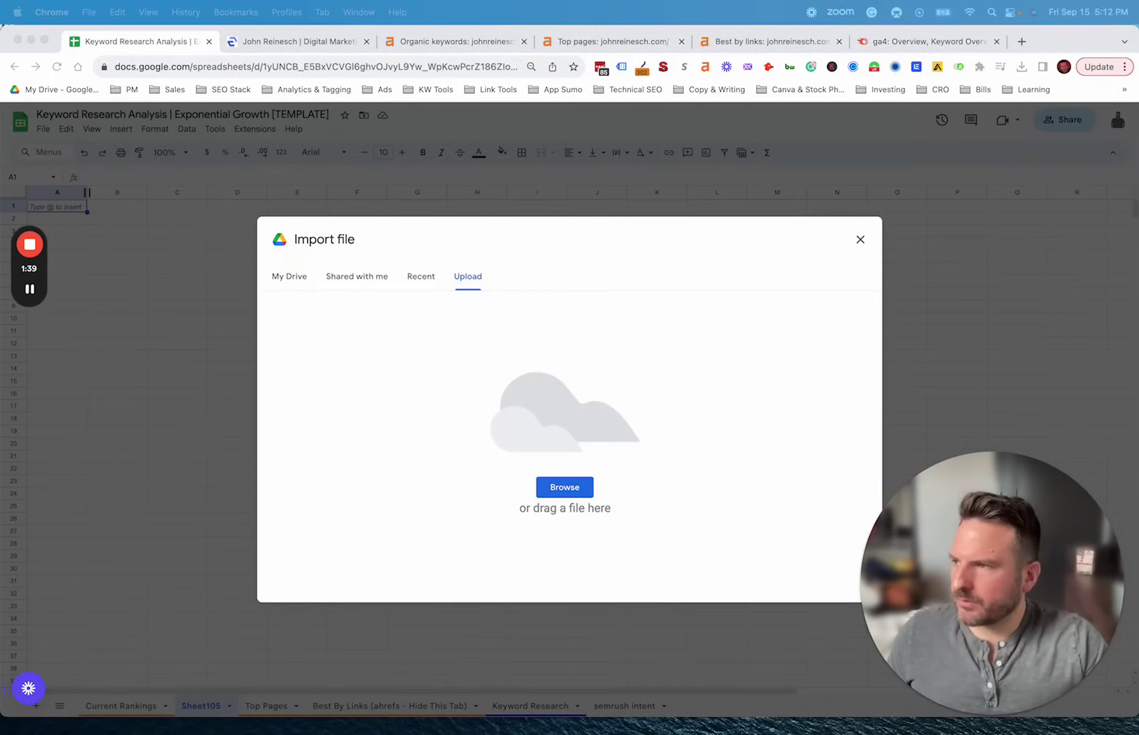
{"action": "left_click_drag", "start_coordinate": [578, 373], "coordinate": [512, 408]}
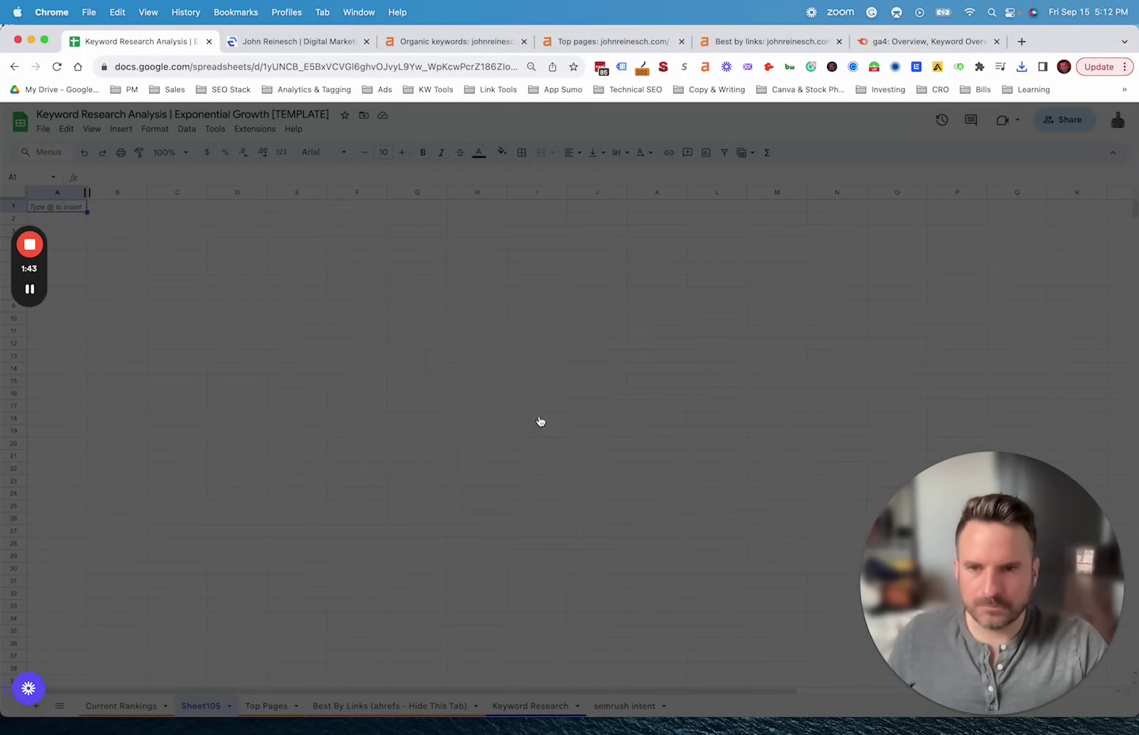
{"action": "left_click", "coordinate": [477, 420]}
{"action": "left_click", "coordinate": [497, 516]}
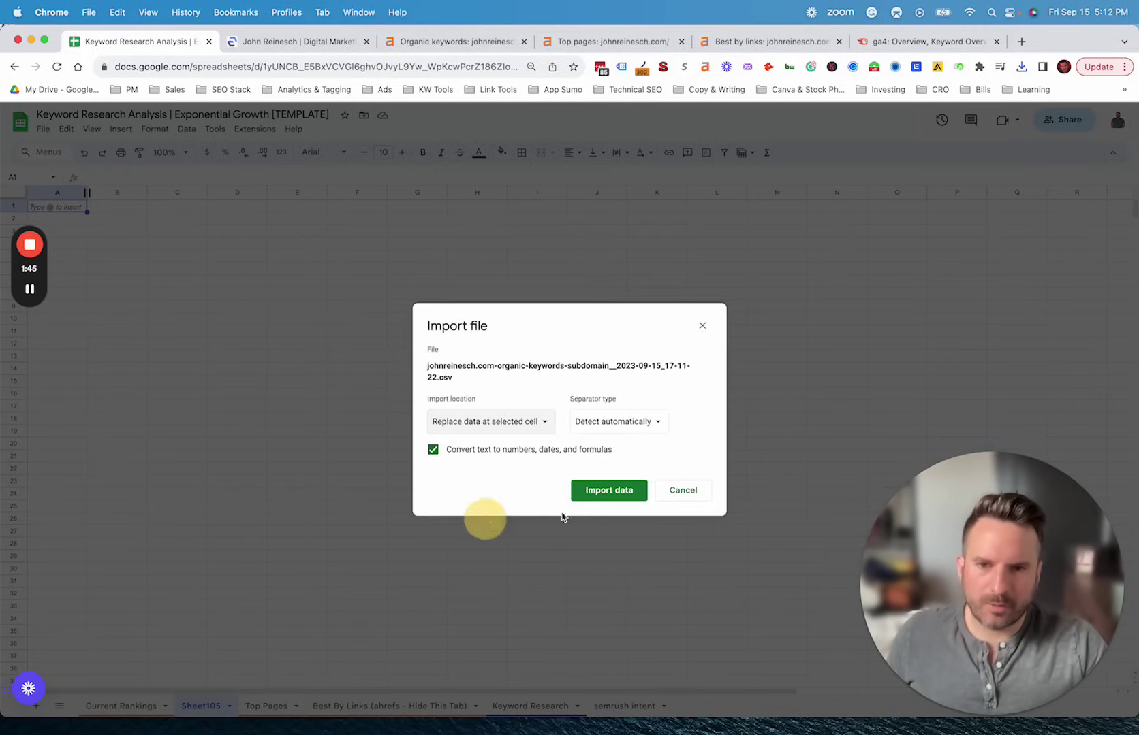
{"action": "left_click", "coordinate": [594, 497]}
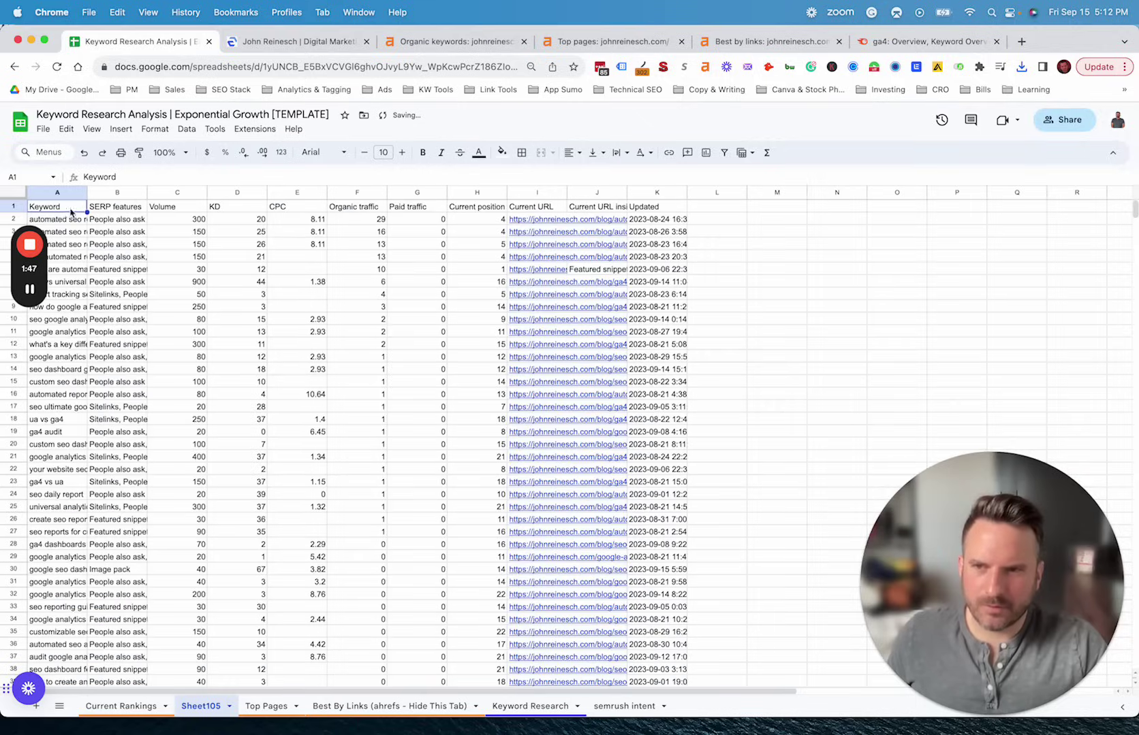
Step: Check the order of the header columns in the Current Rankings sheet against the imported keyword data
{"action": "left_click", "coordinate": [316, 359]}
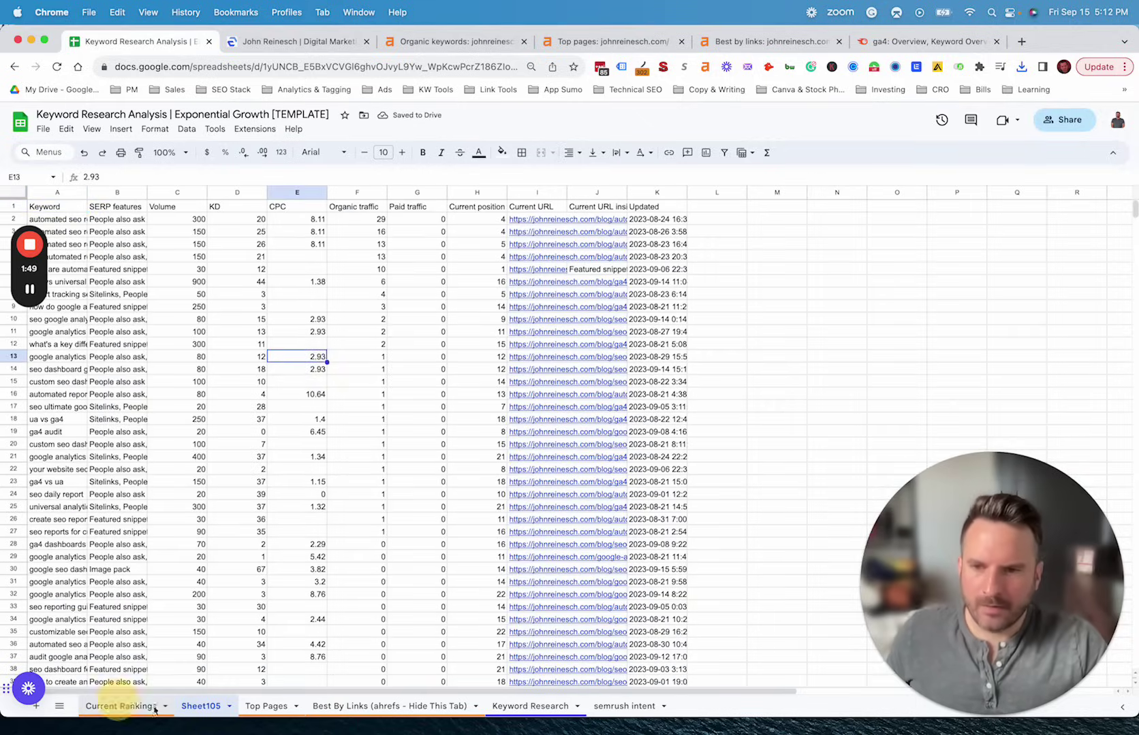
{"action": "left_click", "coordinate": [120, 706]}
{"action": "left_click", "coordinate": [169, 221]}
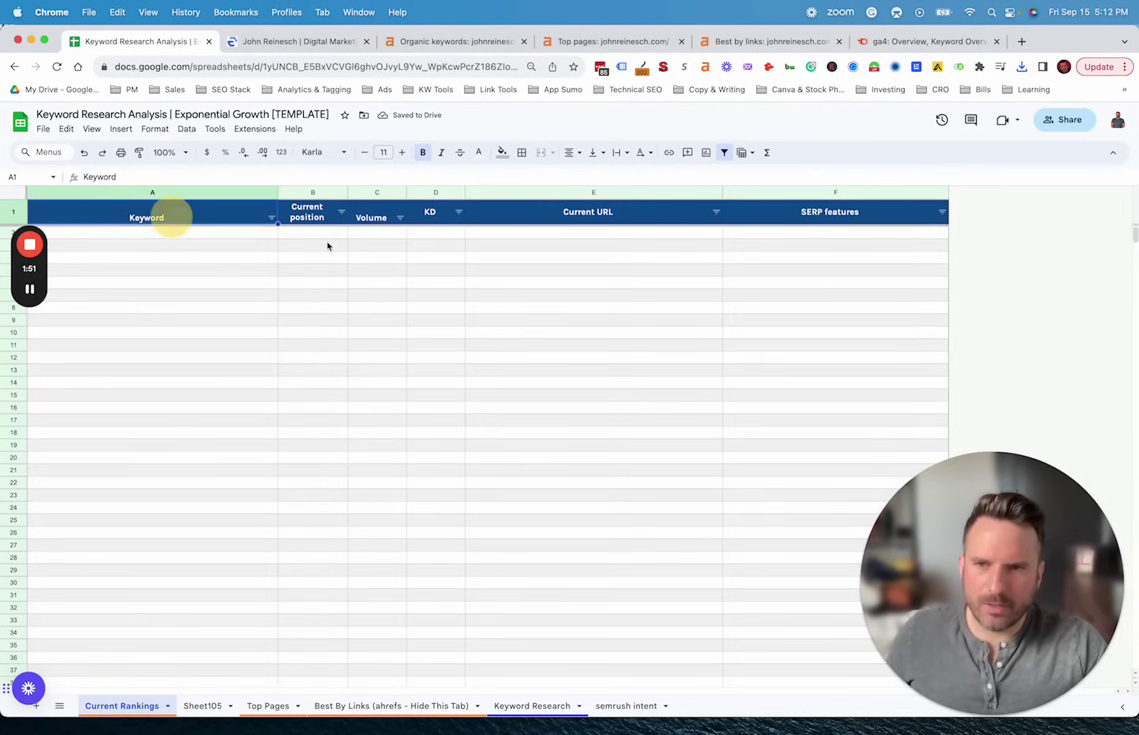
{"action": "left_click", "coordinate": [324, 217]}
{"action": "left_click", "coordinate": [374, 217]}
{"action": "left_click", "coordinate": [432, 216]}
{"action": "left_click", "coordinate": [203, 705]}
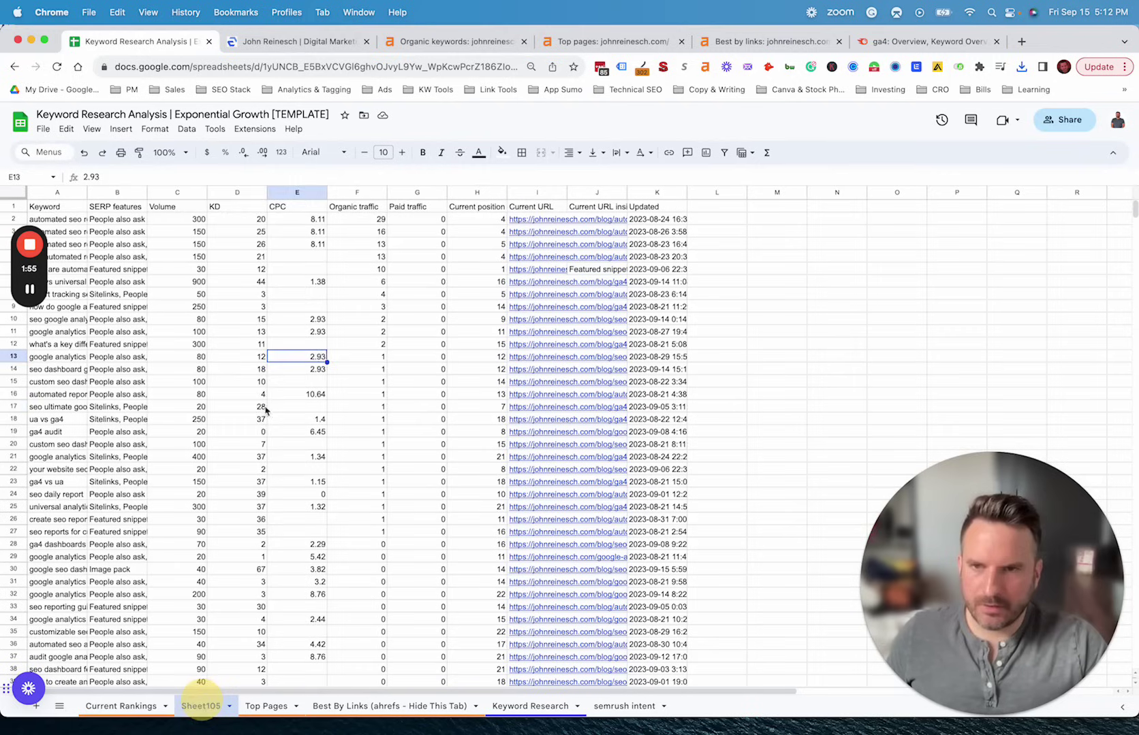
Step: Move the SERP features column out of column B into column G, replacing Paid traffic
{"action": "left_click", "coordinate": [108, 193]}
{"action": "left_click_drag", "start_coordinate": [108, 193], "coordinate": [408, 193]}
{"action": "left_click", "coordinate": [173, 207]}
{"action": "left_click_drag", "start_coordinate": [173, 192], "coordinate": [225, 192]}
{"action": "key", "text": "super+x"}
{"action": "left_click", "coordinate": [119, 193]}
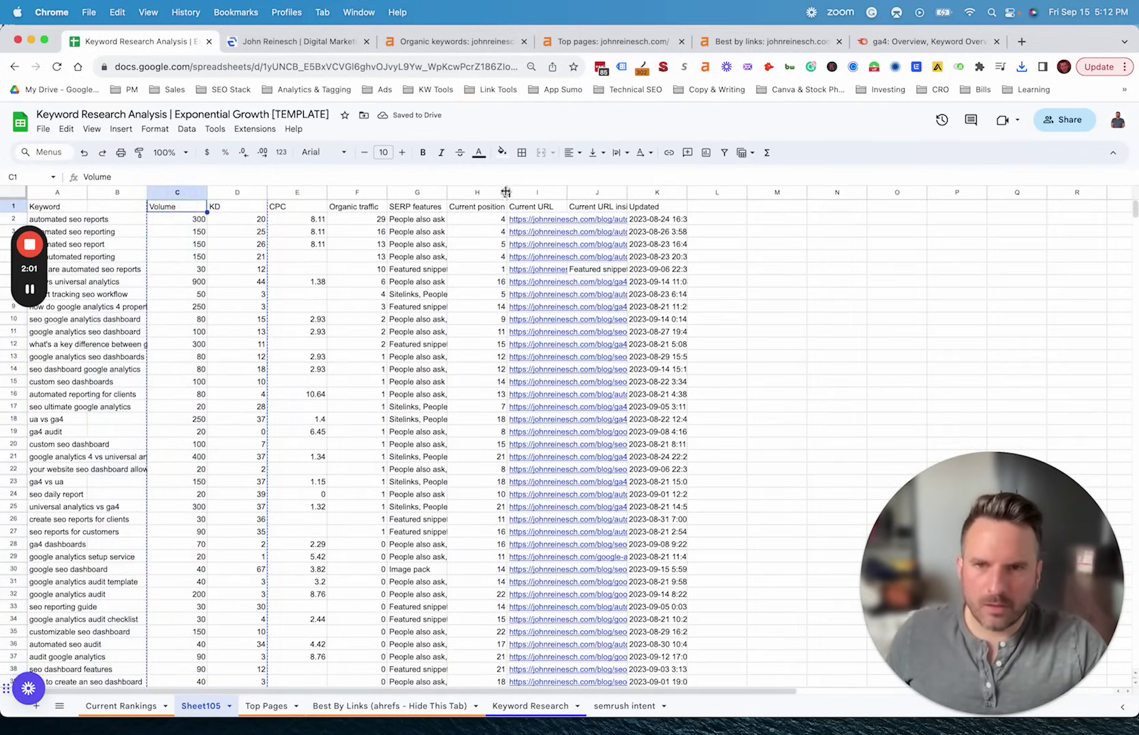
Step: Move the Current position column from column H into the empty column B beside Keyword
{"action": "left_click", "coordinate": [483, 192]}
{"action": "key", "text": "super+x"}
{"action": "left_click", "coordinate": [138, 213]}
{"action": "key", "text": "super+v"}
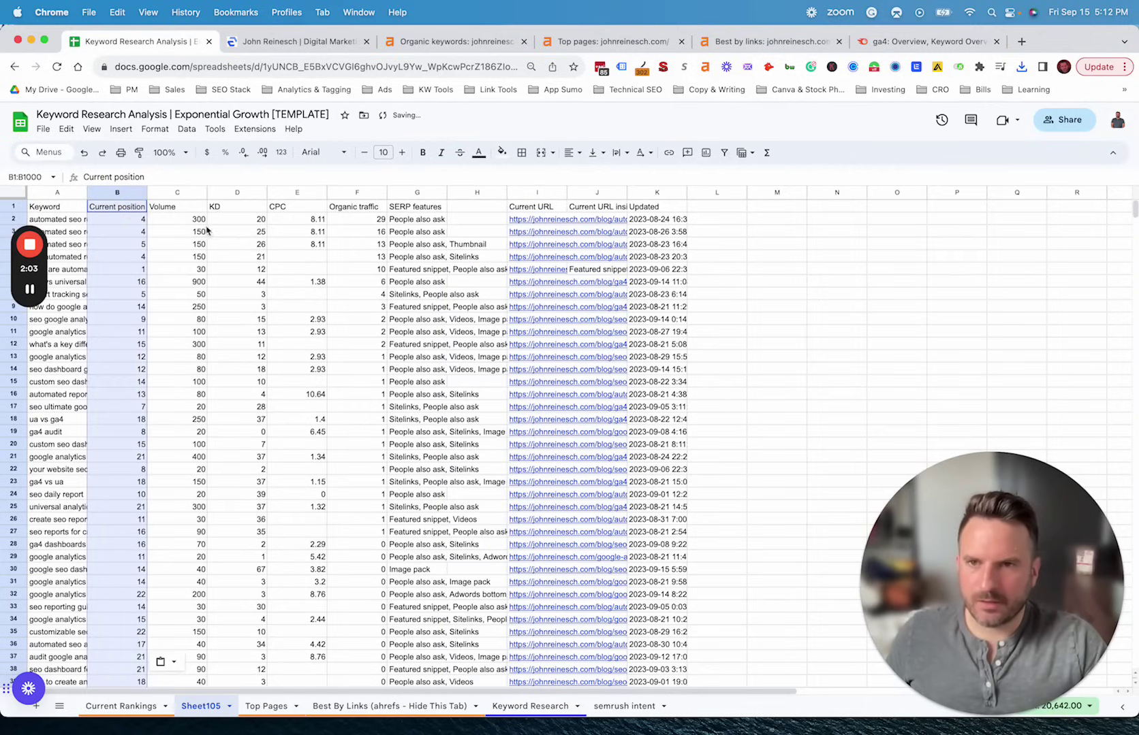
Step: Move Current URL into column E over CPC, and SERP features into column F over Organic traffic
{"action": "left_click", "coordinate": [537, 192]}
{"action": "key", "text": "super+x"}
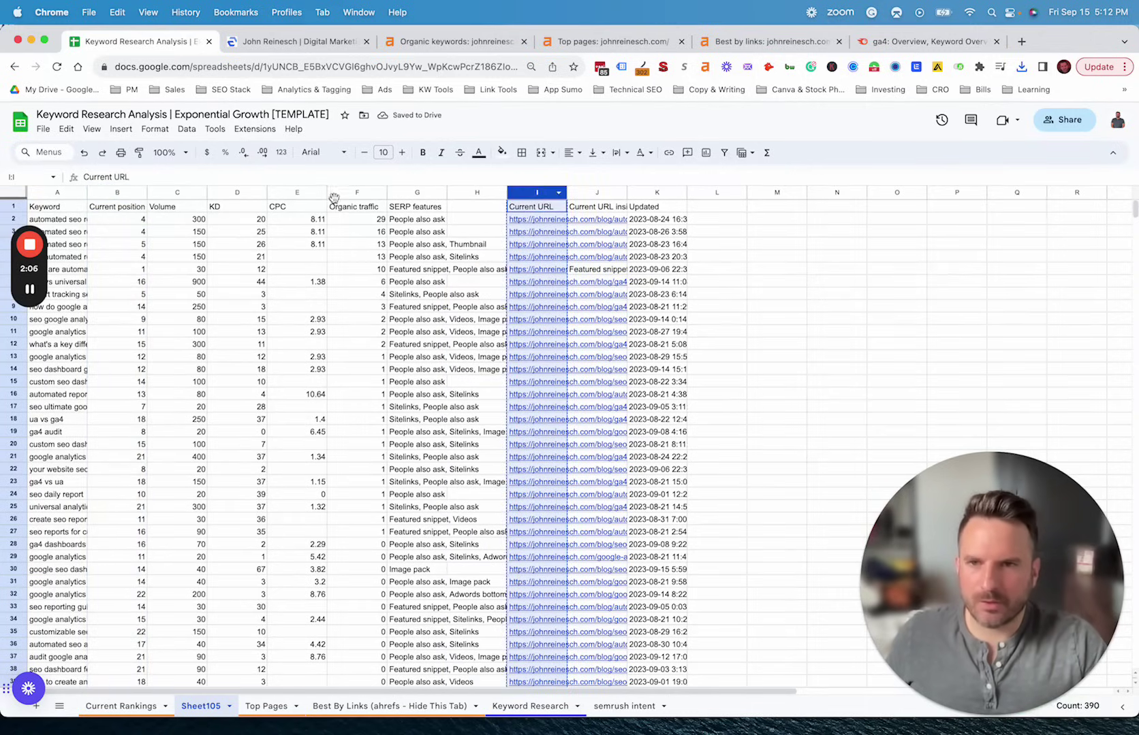
{"action": "left_click", "coordinate": [297, 193]}
{"action": "key", "text": "super+v"}
{"action": "left_click", "coordinate": [417, 193]}
{"action": "key", "text": "super+x"}
{"action": "left_click", "coordinate": [340, 193]}
{"action": "key", "text": "super+v"}
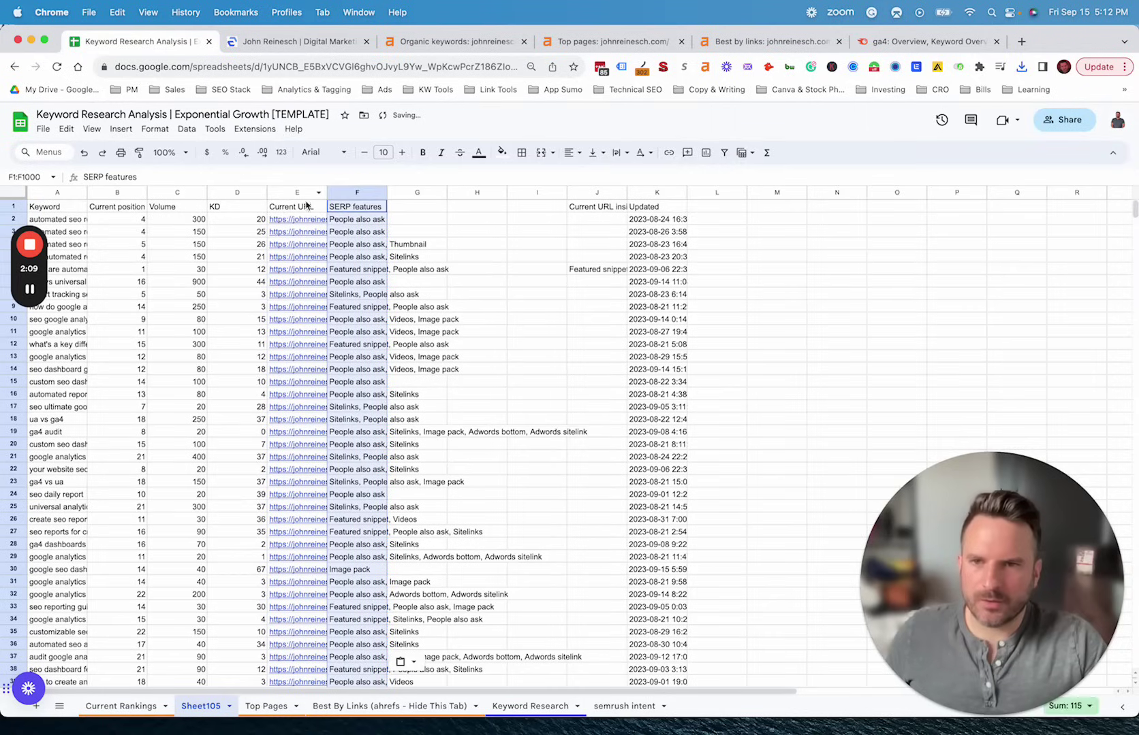
{"action": "left_click", "coordinate": [129, 208]}
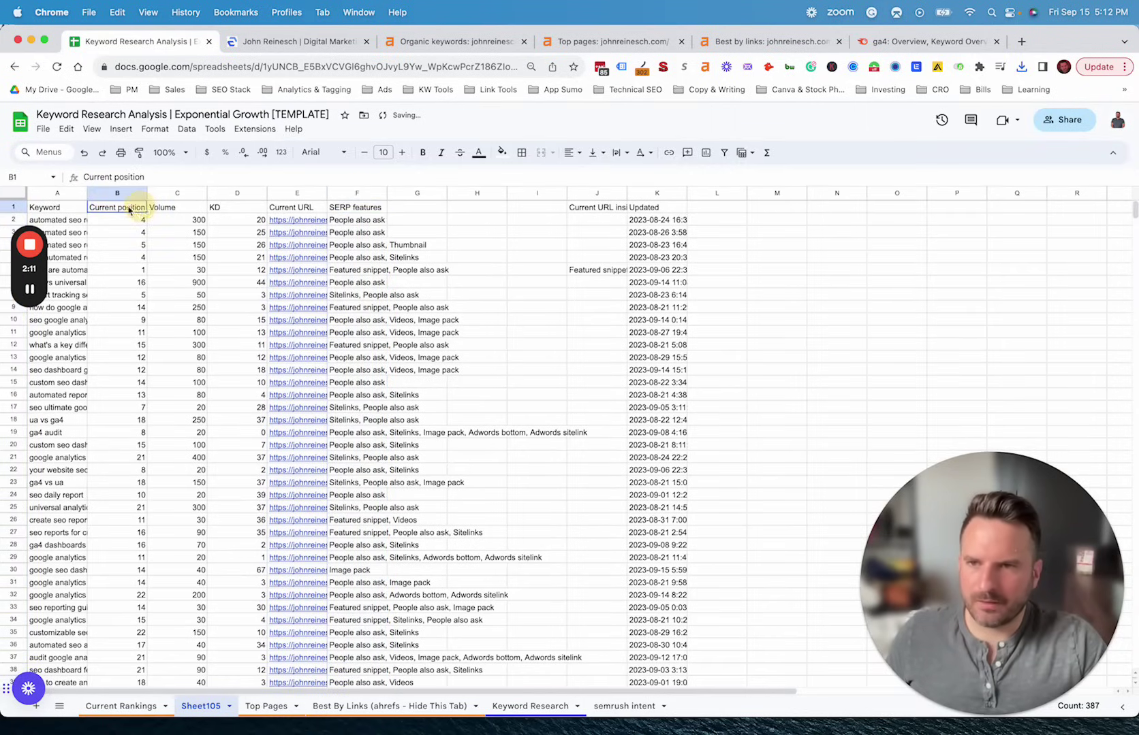
Step: Copy columns A to F, Keyword through SERP features, into the Current Rankings sheet starting at cell A1
{"action": "left_click_drag", "start_coordinate": [57, 193], "coordinate": [354, 192]}
{"action": "key", "text": "super+c"}
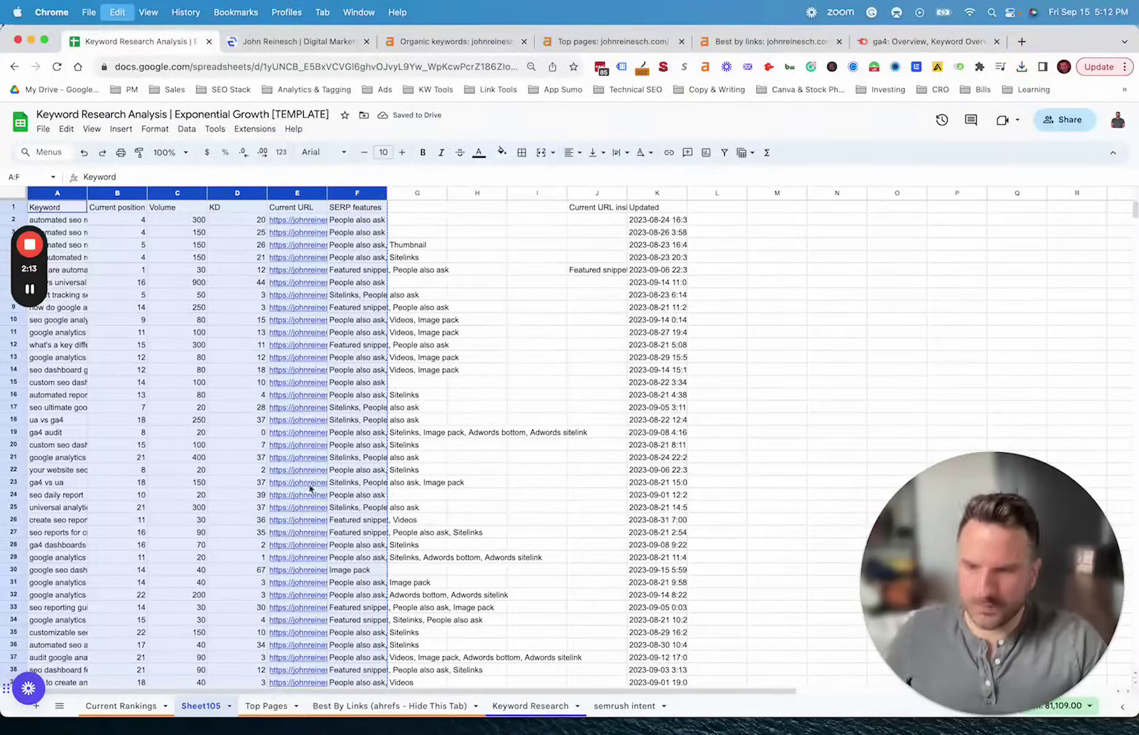
{"action": "left_click", "coordinate": [133, 706]}
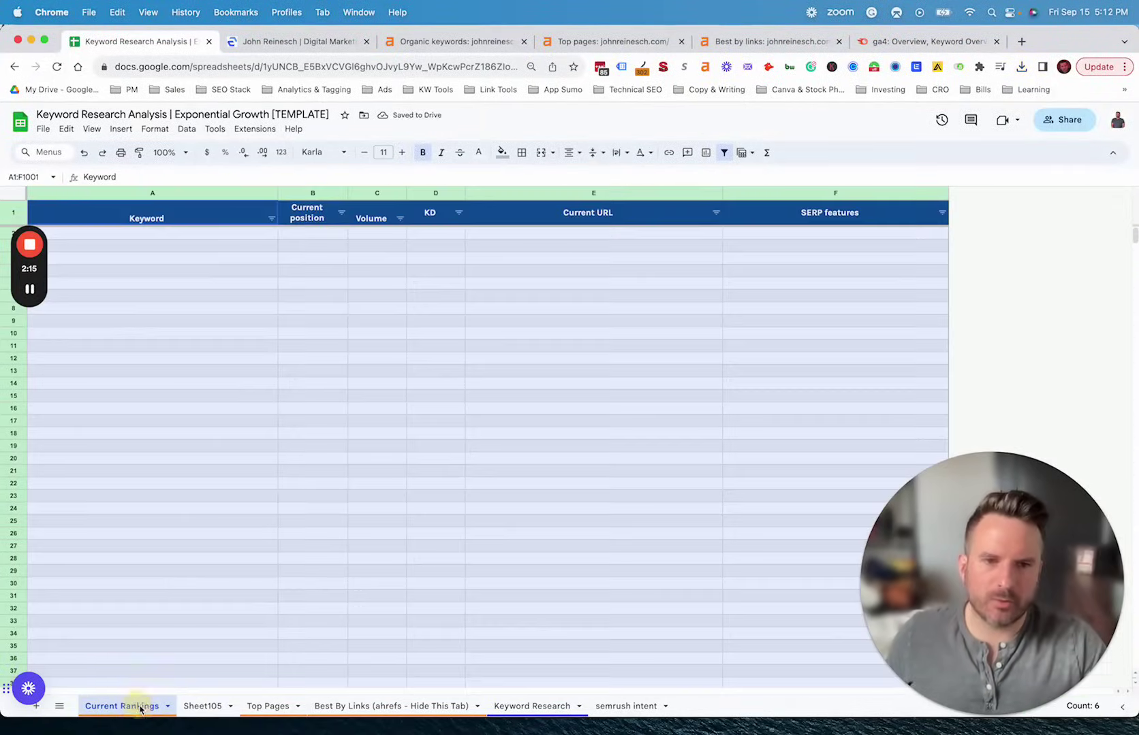
{"action": "left_click", "coordinate": [168, 224]}
{"action": "left_click_drag", "start_coordinate": [209, 236], "coordinate": [610, 371]}
{"action": "left_click", "coordinate": [209, 220]}
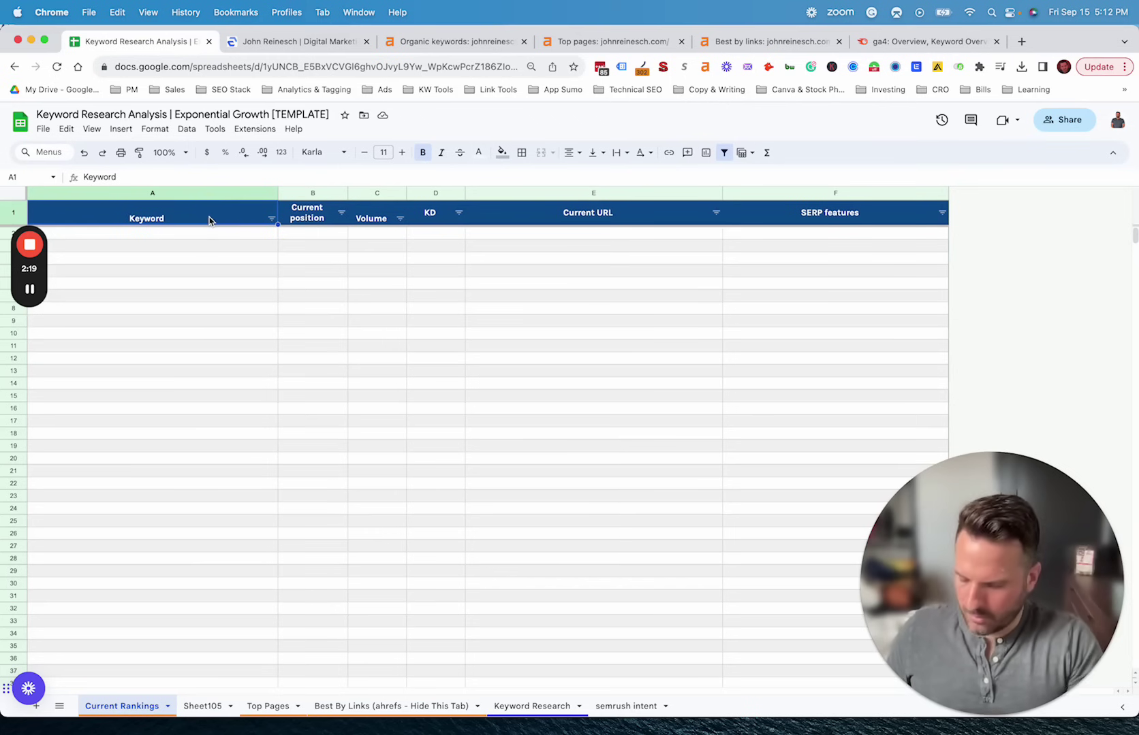
{"action": "key", "text": "super+v"}
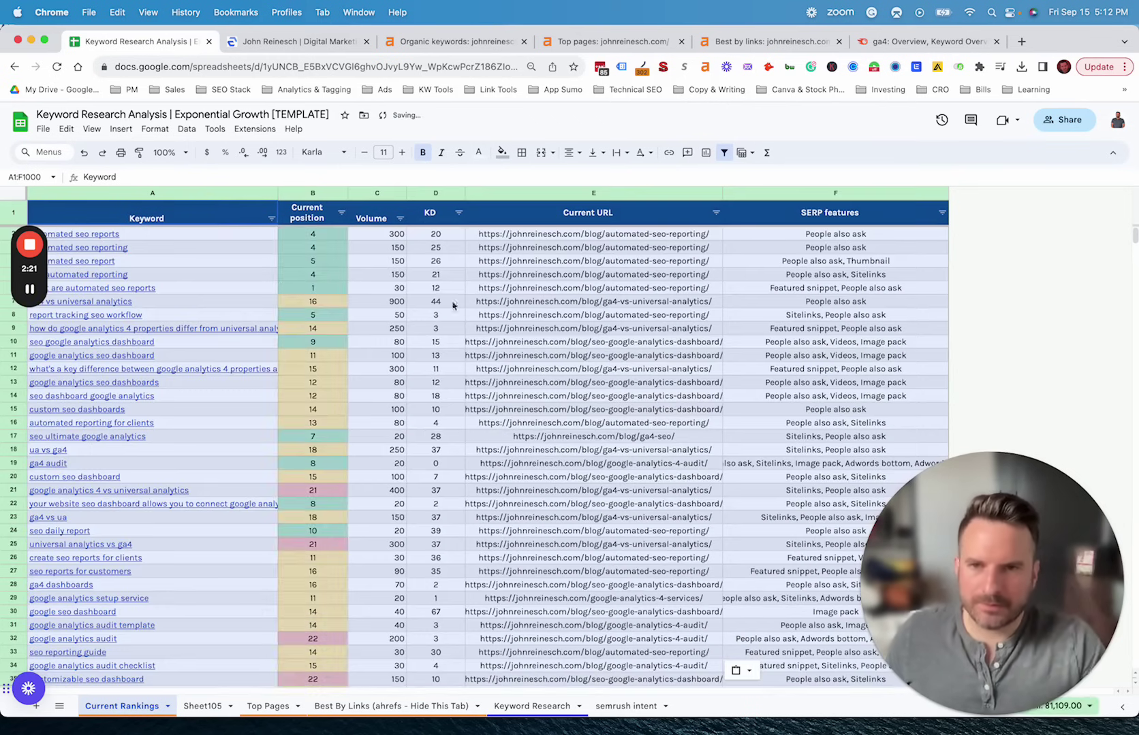
Step: Review the Current Rankings data: volume and KD, keywords, color-coded positions, current URLs and SERP features
{"action": "left_click_drag", "start_coordinate": [379, 194], "coordinate": [419, 196]}
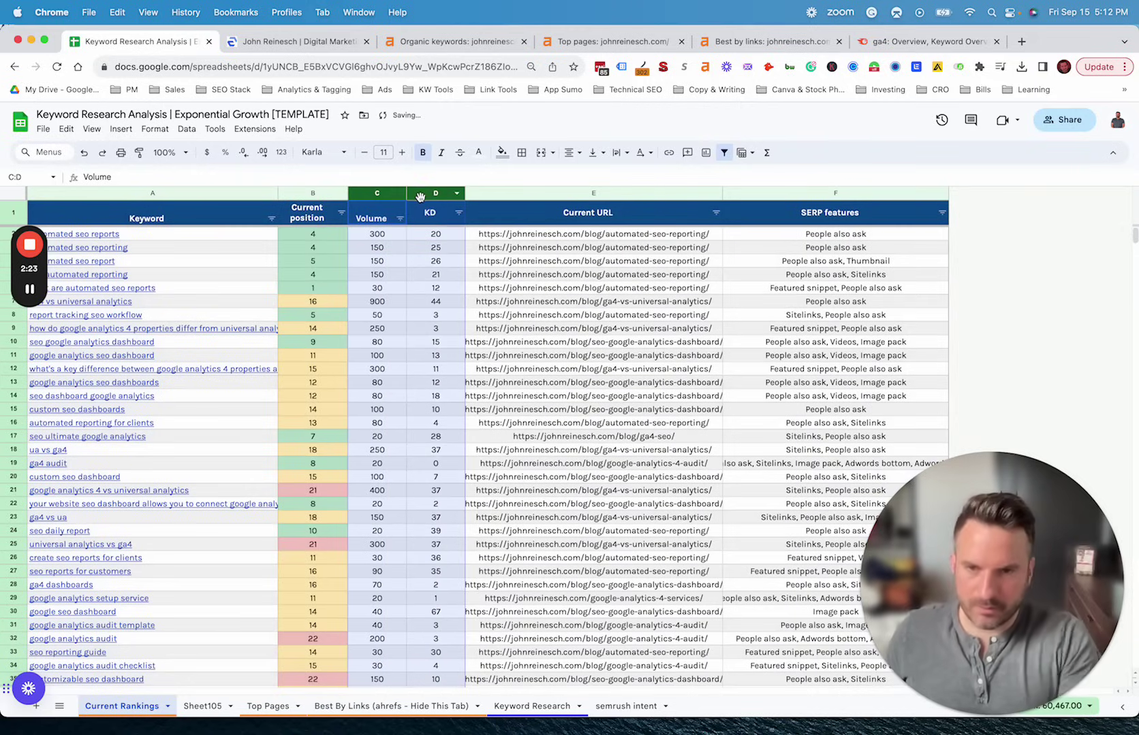
{"action": "left_click", "coordinate": [208, 250]}
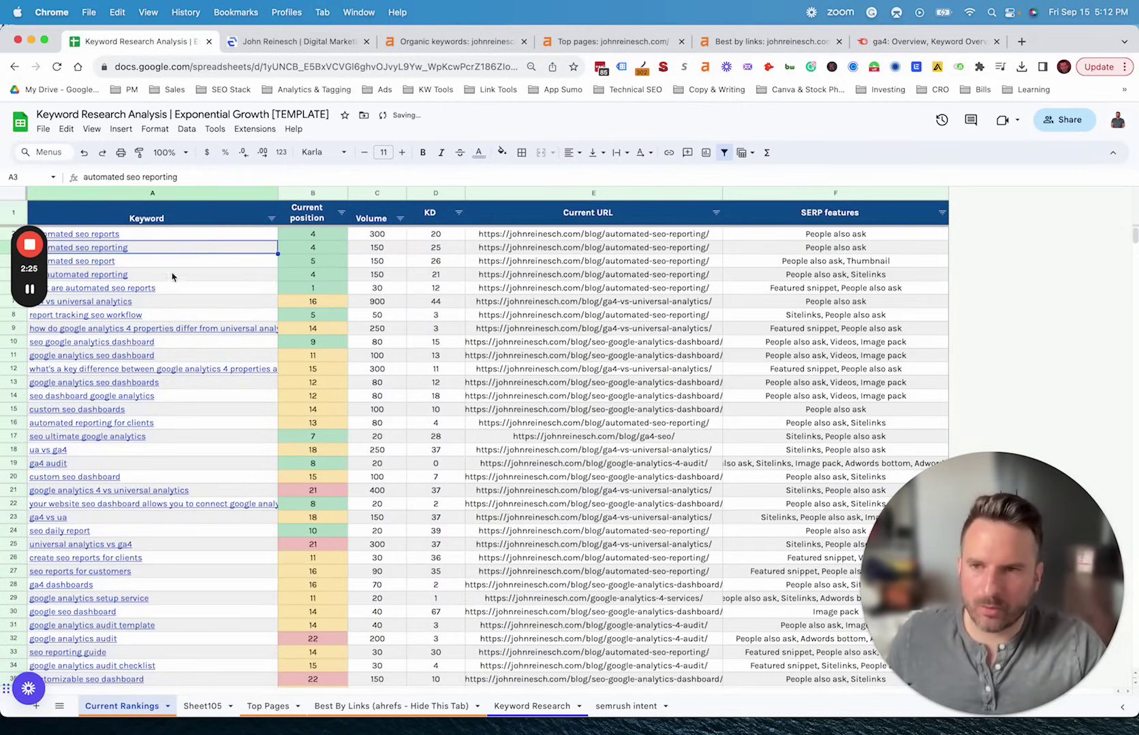
{"action": "left_click_drag", "start_coordinate": [191, 235], "coordinate": [167, 655]}
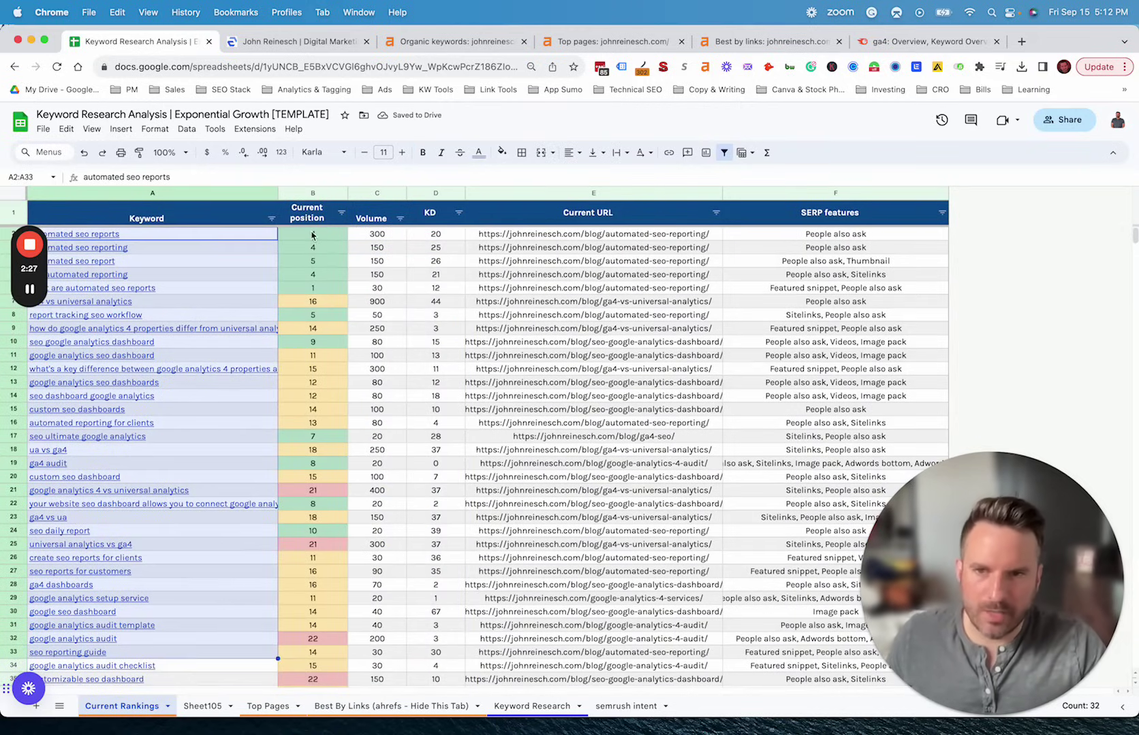
{"action": "left_click_drag", "start_coordinate": [311, 238], "coordinate": [314, 664]}
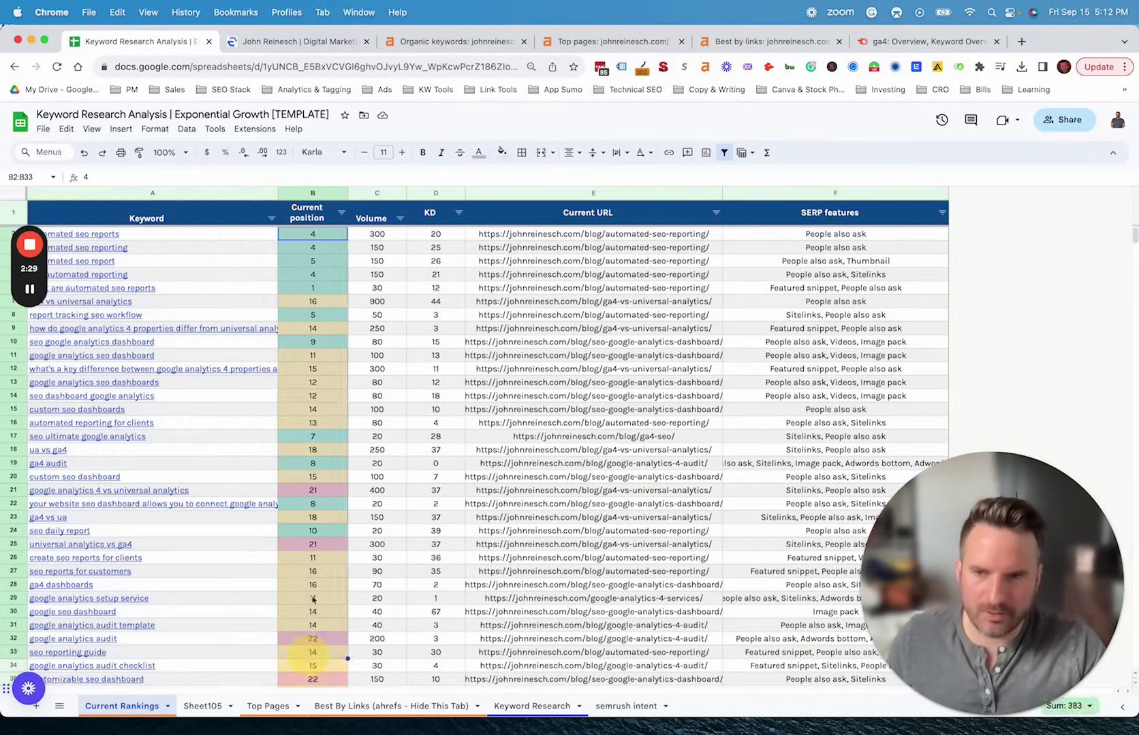
{"action": "left_click", "coordinate": [326, 250]}
{"action": "left_click", "coordinate": [321, 370]}
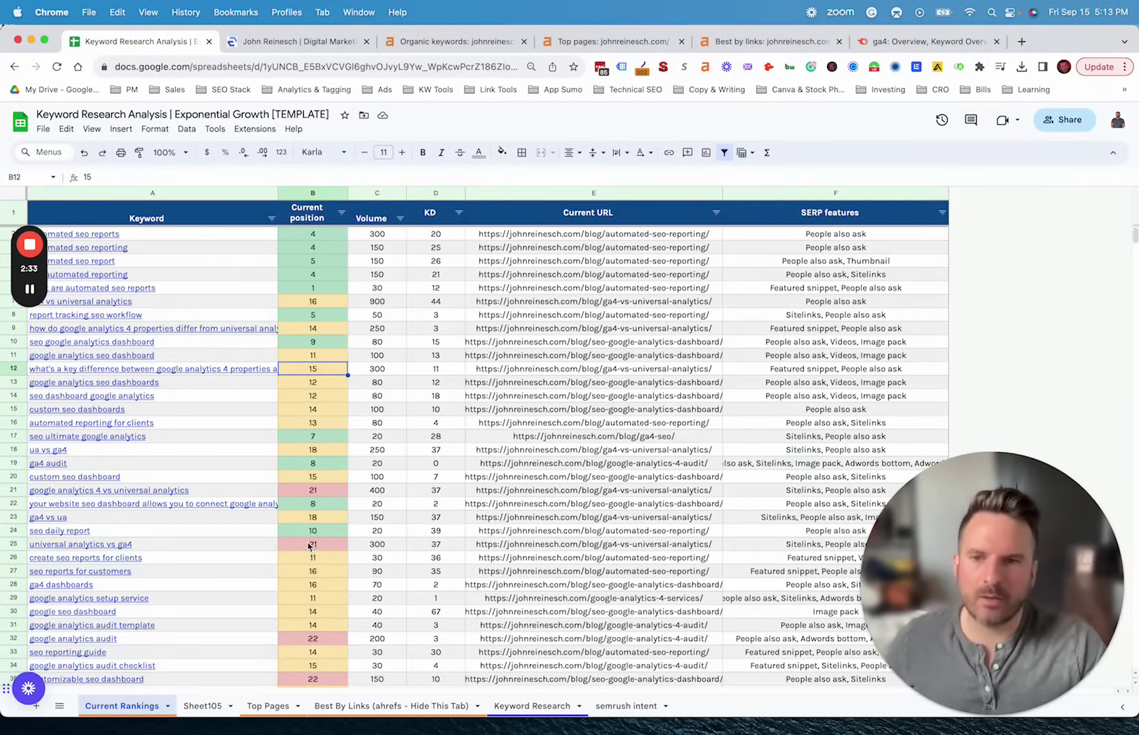
{"action": "left_click", "coordinate": [311, 544]}
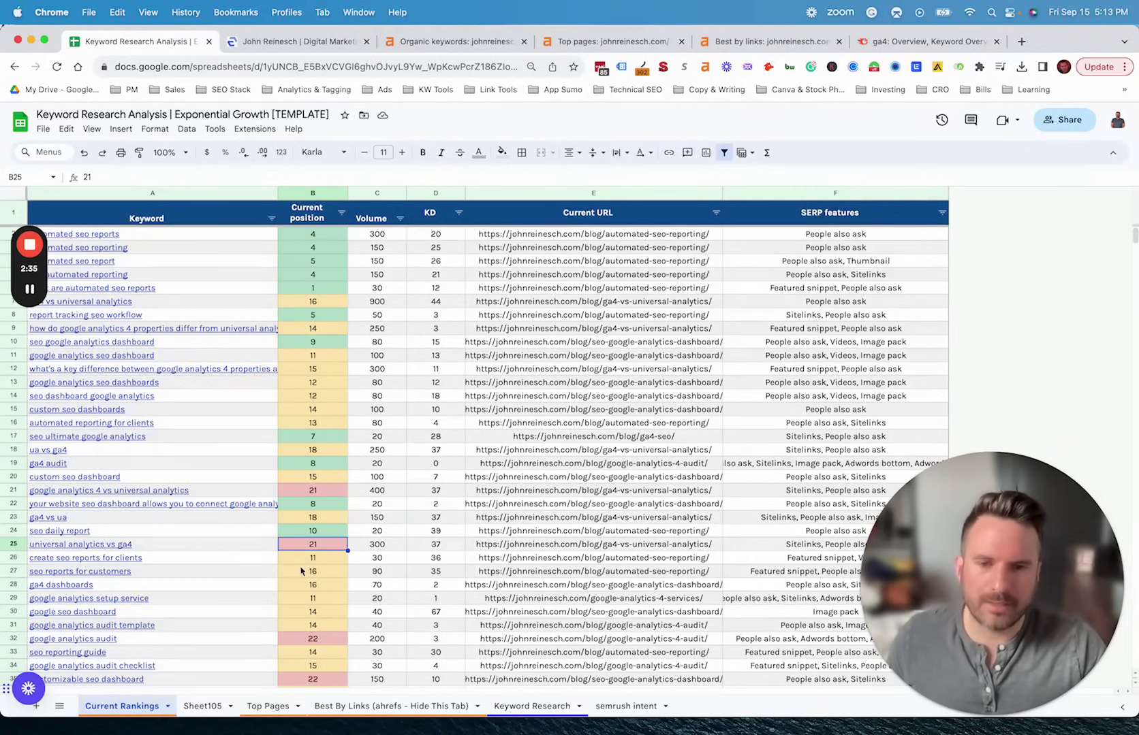
{"action": "left_click_drag", "start_coordinate": [594, 254], "coordinate": [594, 625]}
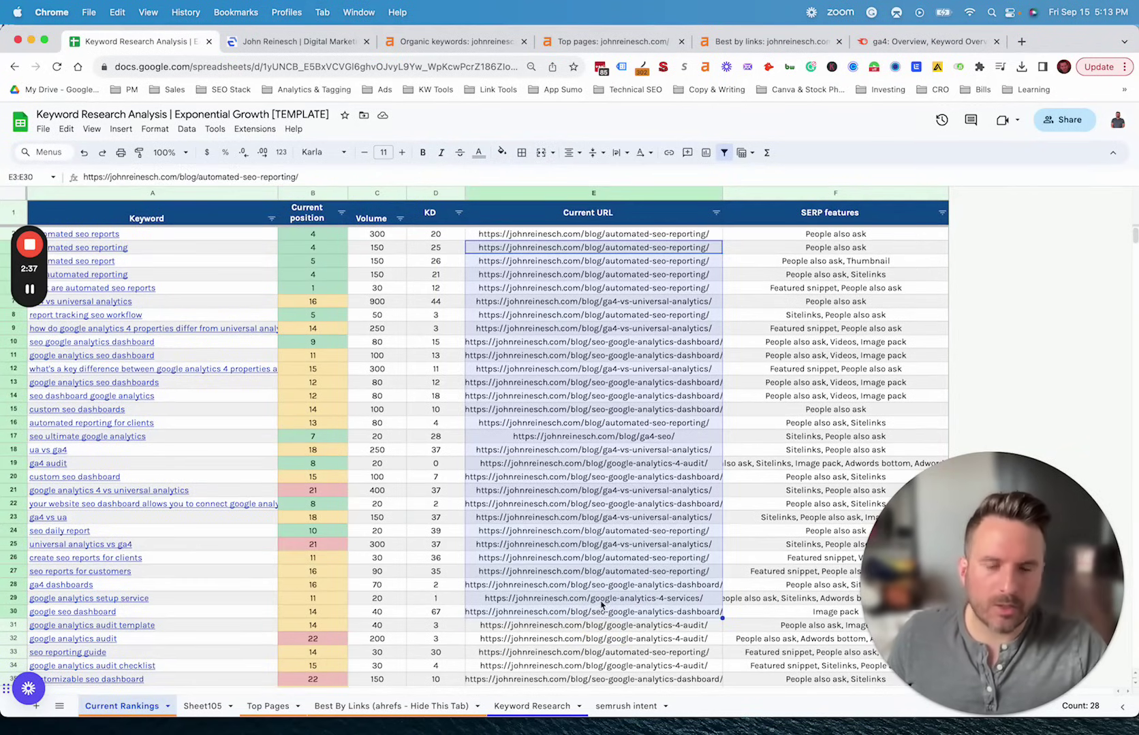
{"action": "left_click_drag", "start_coordinate": [829, 288], "coordinate": [807, 664]}
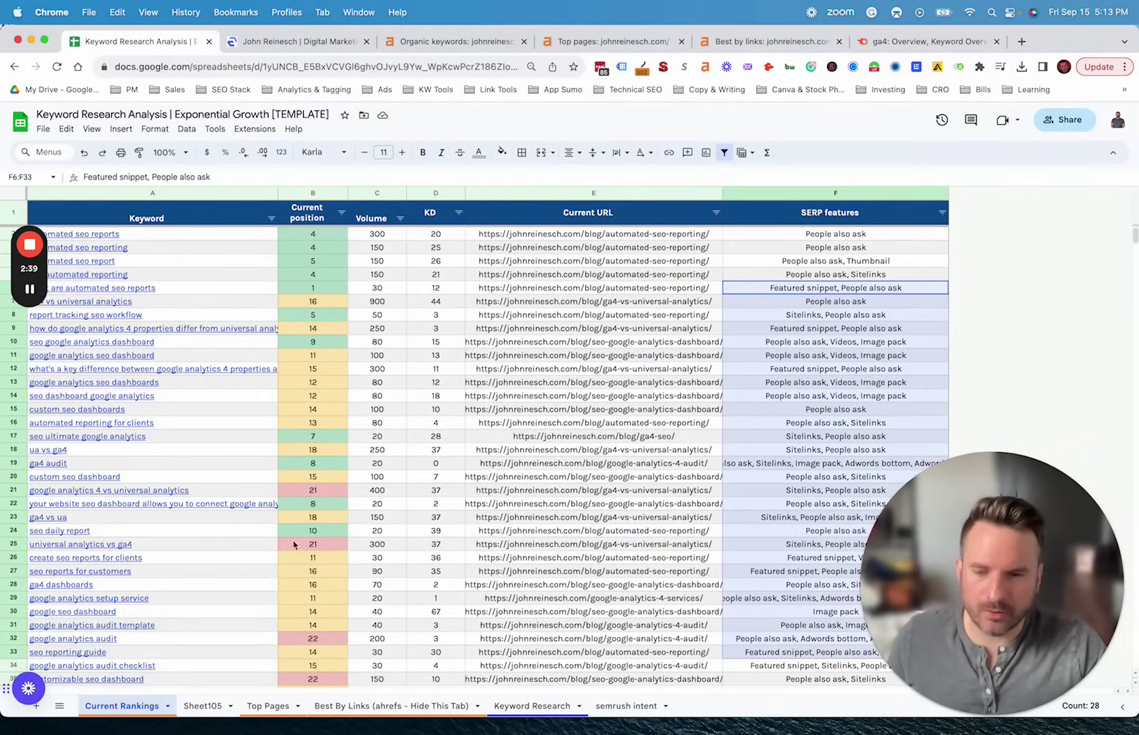
Step: Move Sheet105 after the Top Pages sheet and clear all of its contents
{"action": "left_click_drag", "start_coordinate": [201, 706], "coordinate": [267, 705]}
{"action": "left_click", "coordinate": [297, 471]}
{"action": "key", "text": "ctrl+a"}
{"action": "key", "text": "ctrl+a"}
{"action": "key", "text": "Delete"}
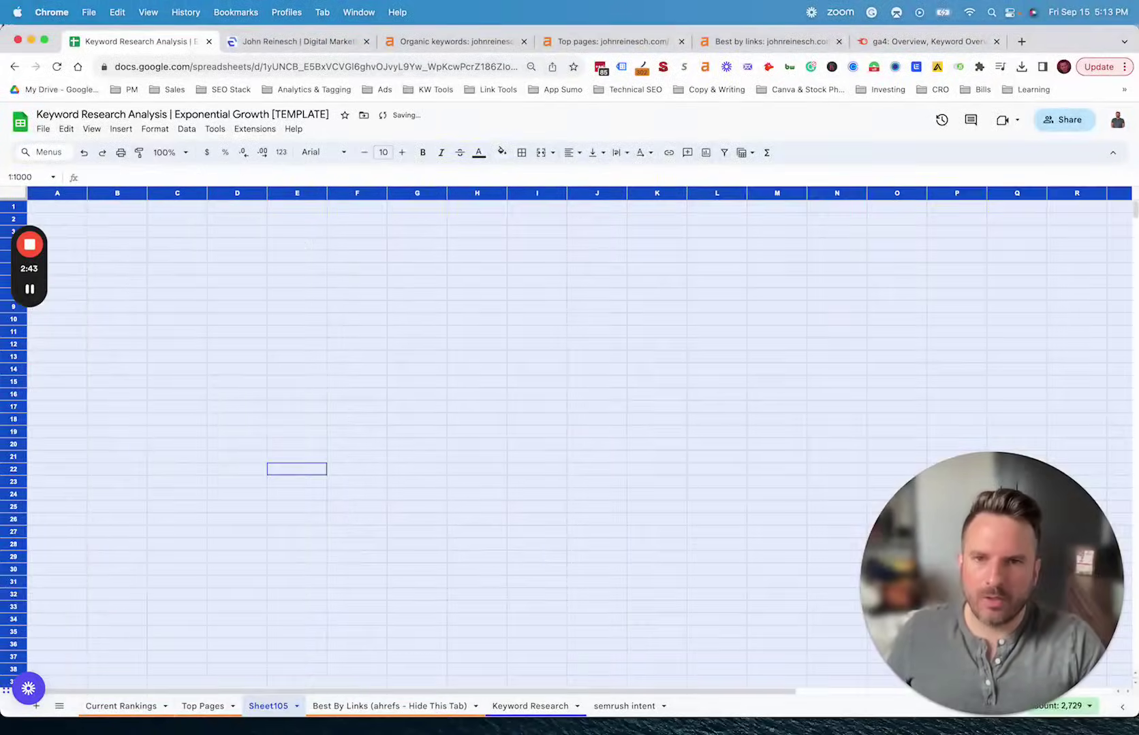
Step: Import the downloaded top-pages CSV into Sheet105 at cell A1, using the option Replace data at selected cell
{"action": "left_click", "coordinate": [233, 402]}
{"action": "left_click", "coordinate": [77, 208]}
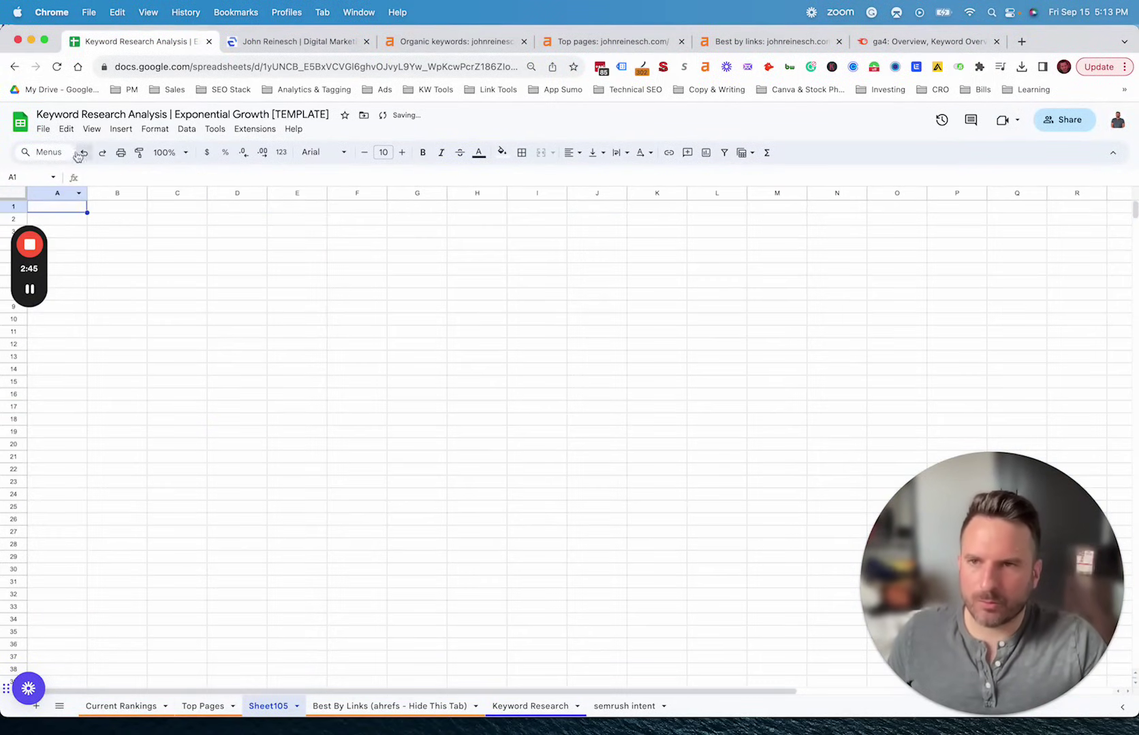
{"action": "left_click", "coordinate": [43, 129]}
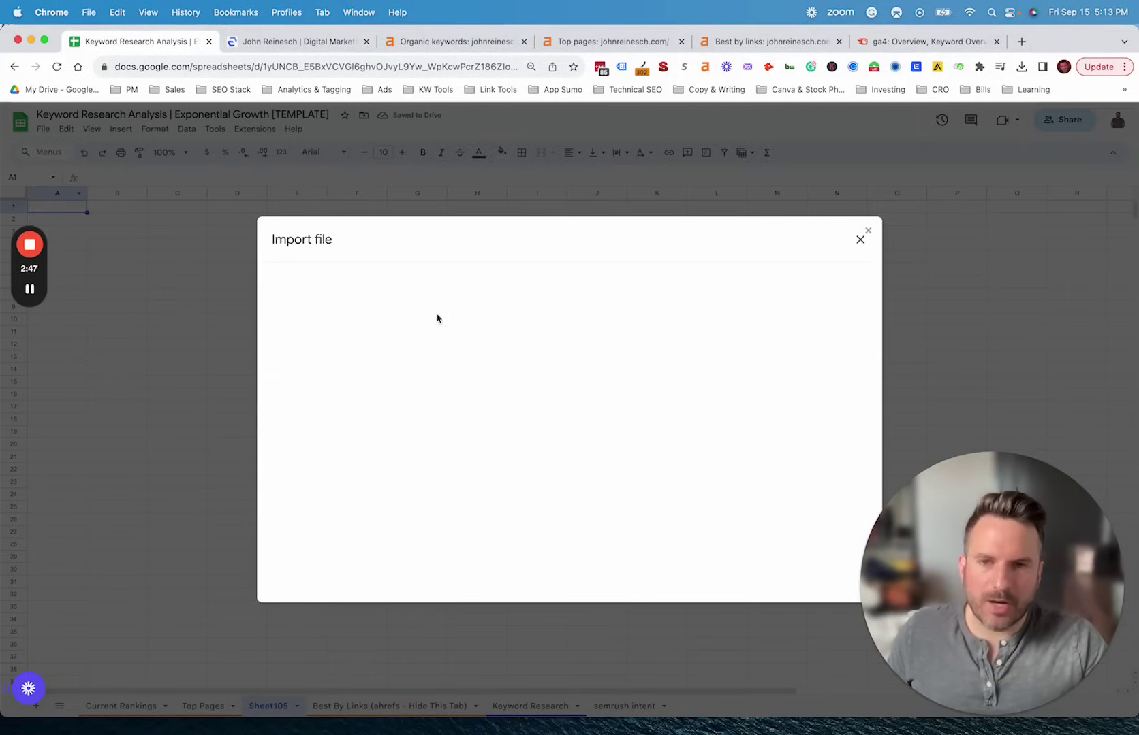
{"action": "left_click", "coordinate": [471, 282]}
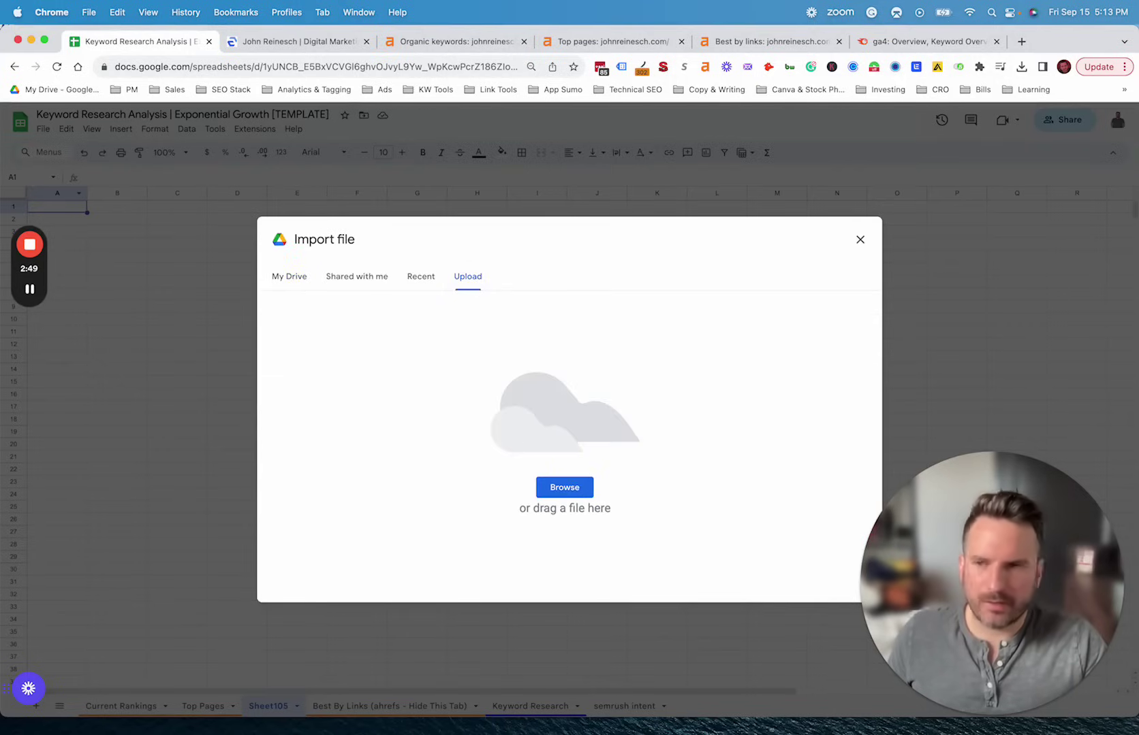
{"action": "left_click_drag", "start_coordinate": [4, 402], "coordinate": [414, 427]}
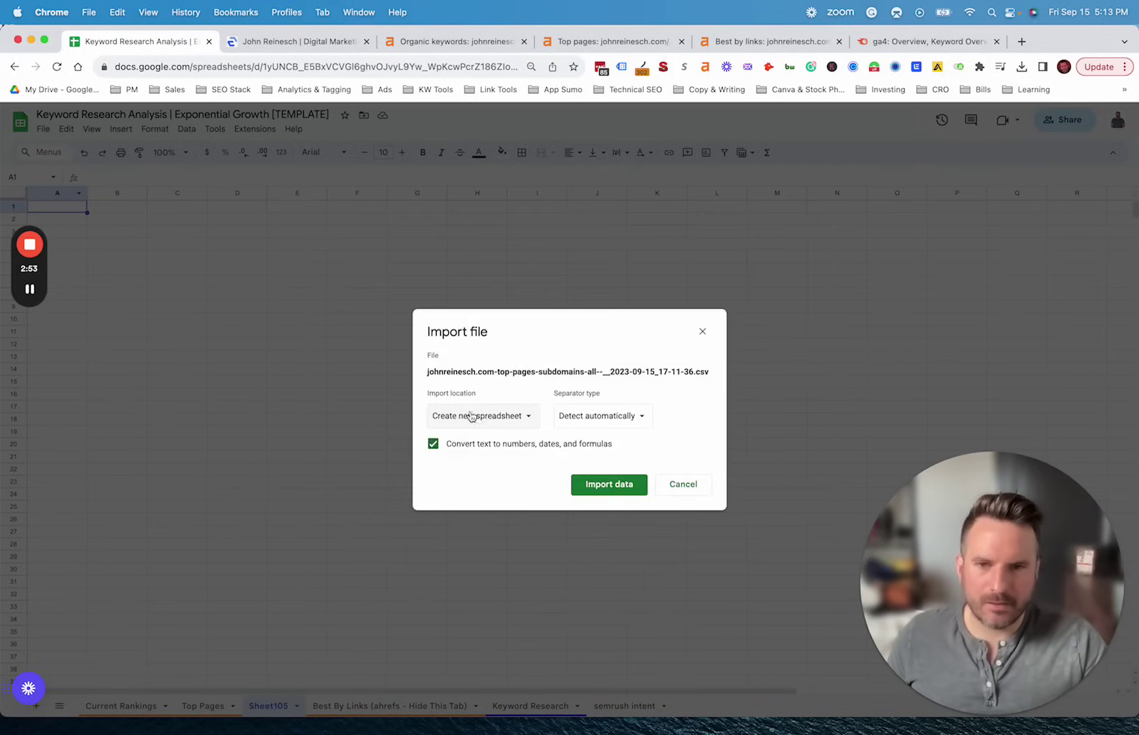
{"action": "left_click", "coordinate": [472, 416]}
{"action": "left_click", "coordinate": [506, 509]}
{"action": "left_click", "coordinate": [610, 486]}
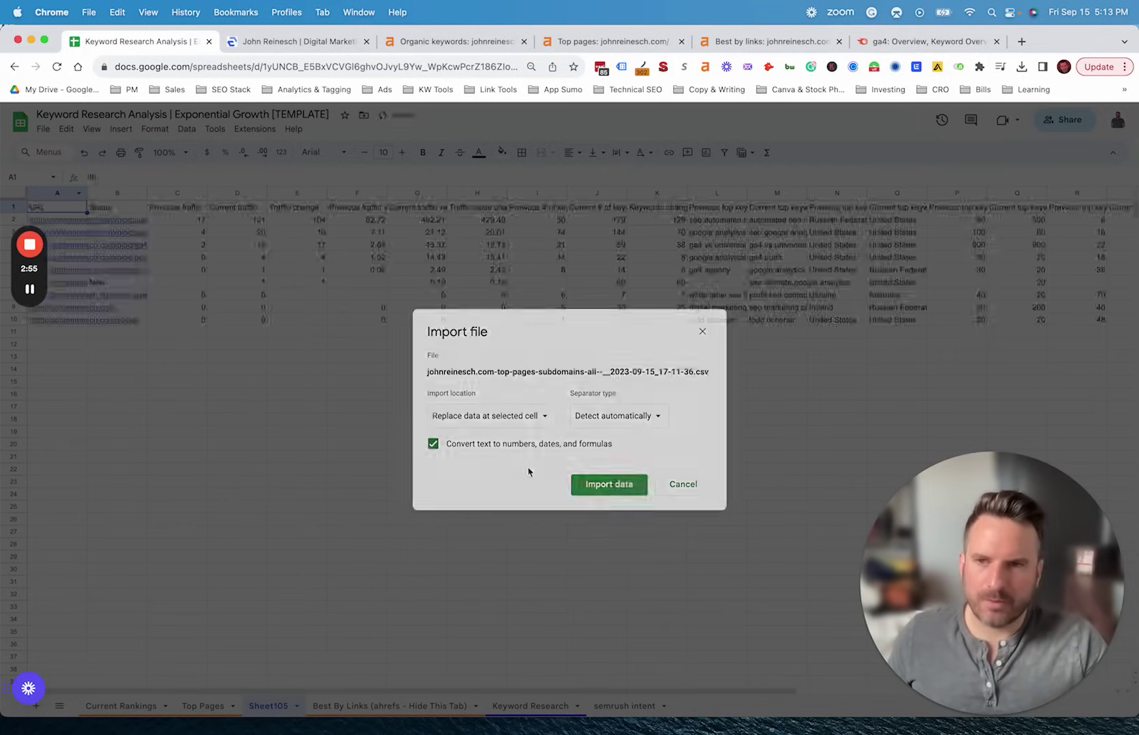
Step: Check the order of the header columns in the Top Pages sheet
{"action": "left_click", "coordinate": [211, 708]}
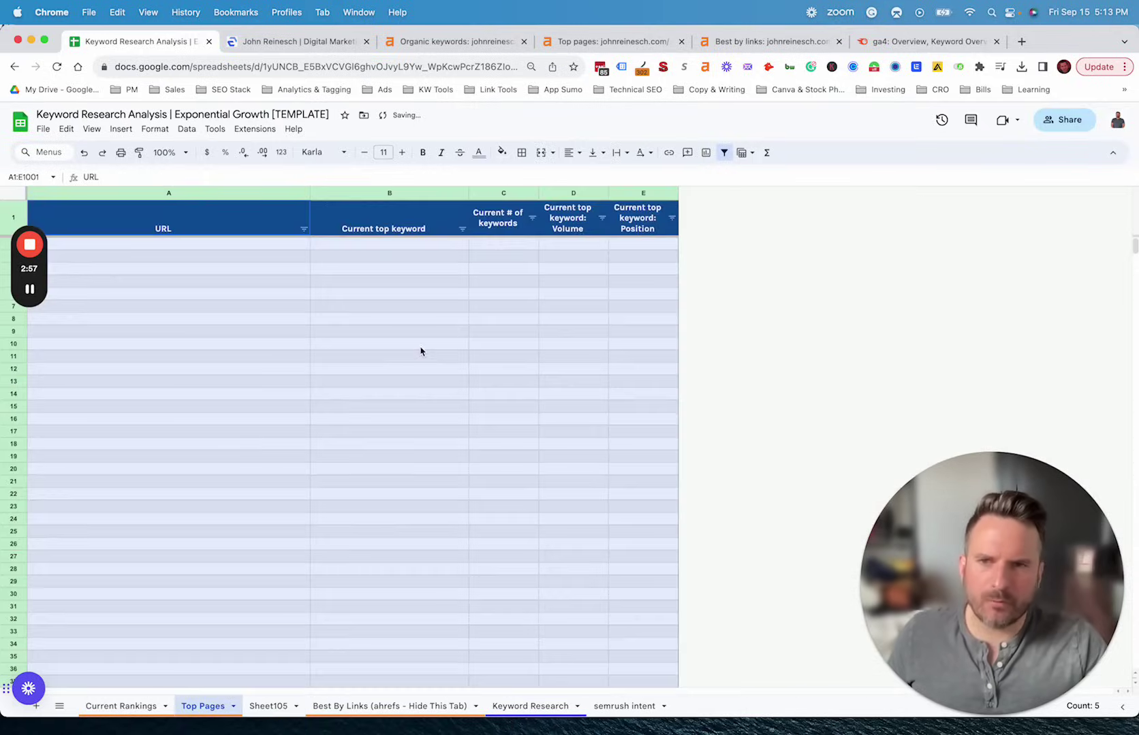
{"action": "left_click", "coordinate": [358, 392]}
{"action": "left_click", "coordinate": [751, 235]}
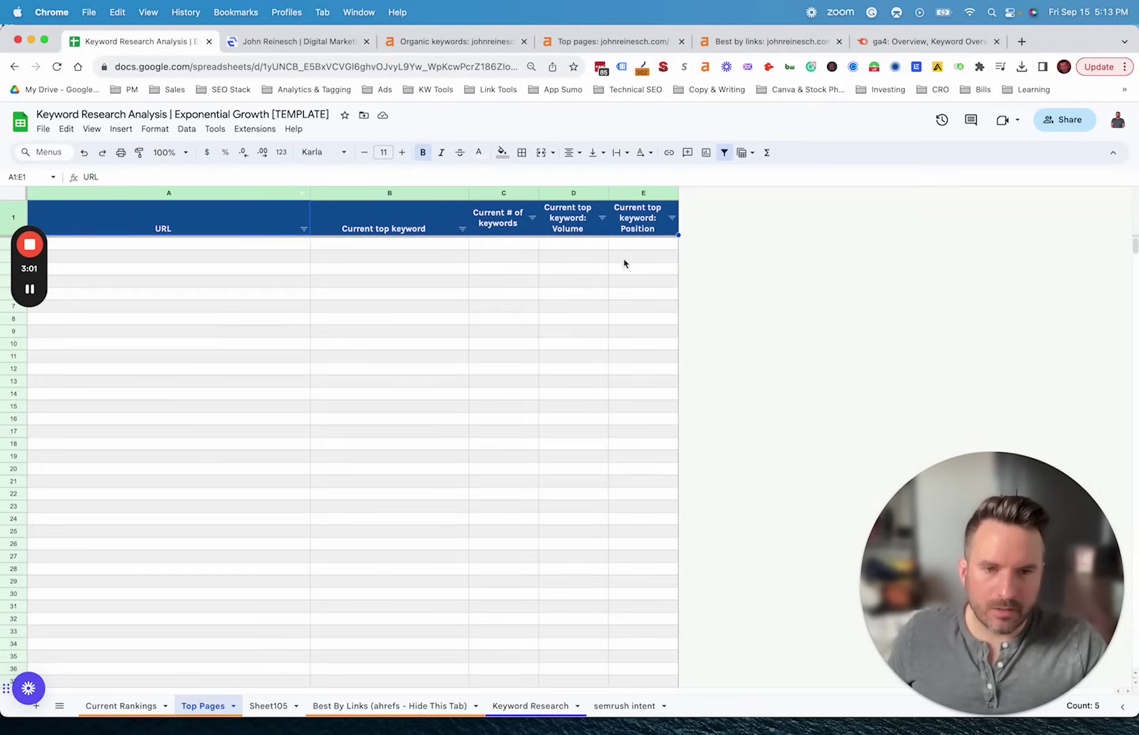
Step: In Sheet105, copy the Current top keyword column into column B over Status
{"action": "left_click", "coordinate": [266, 707]}
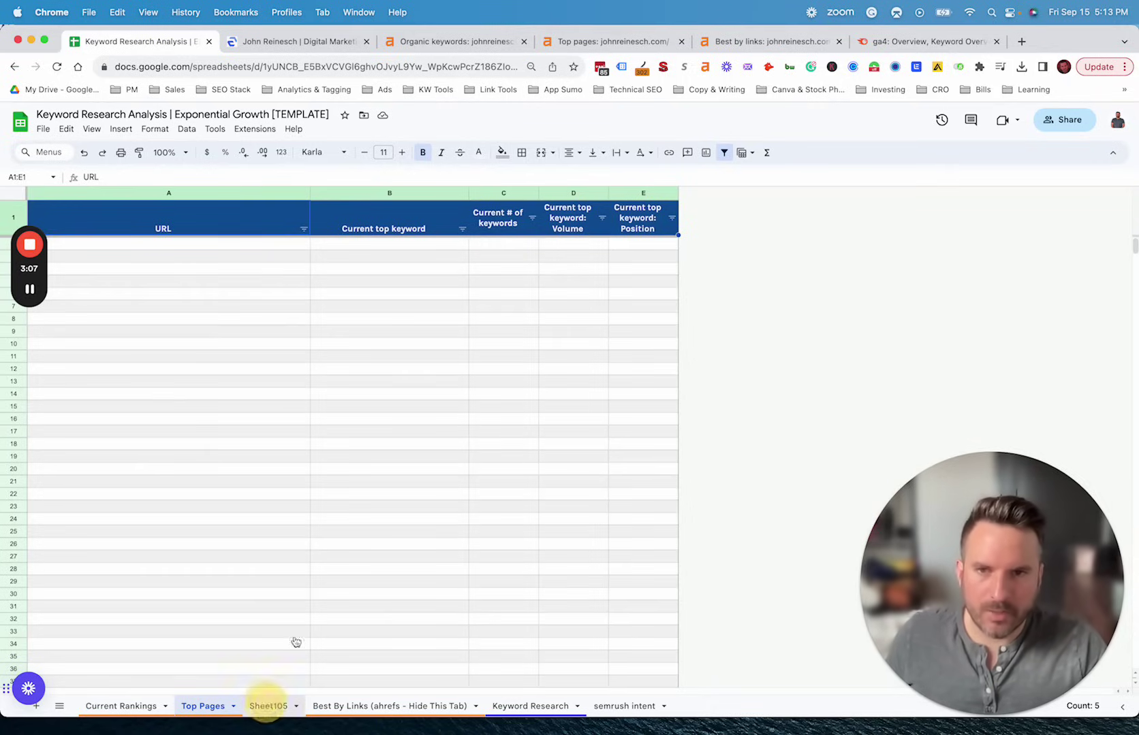
{"action": "left_click", "coordinate": [787, 193]}
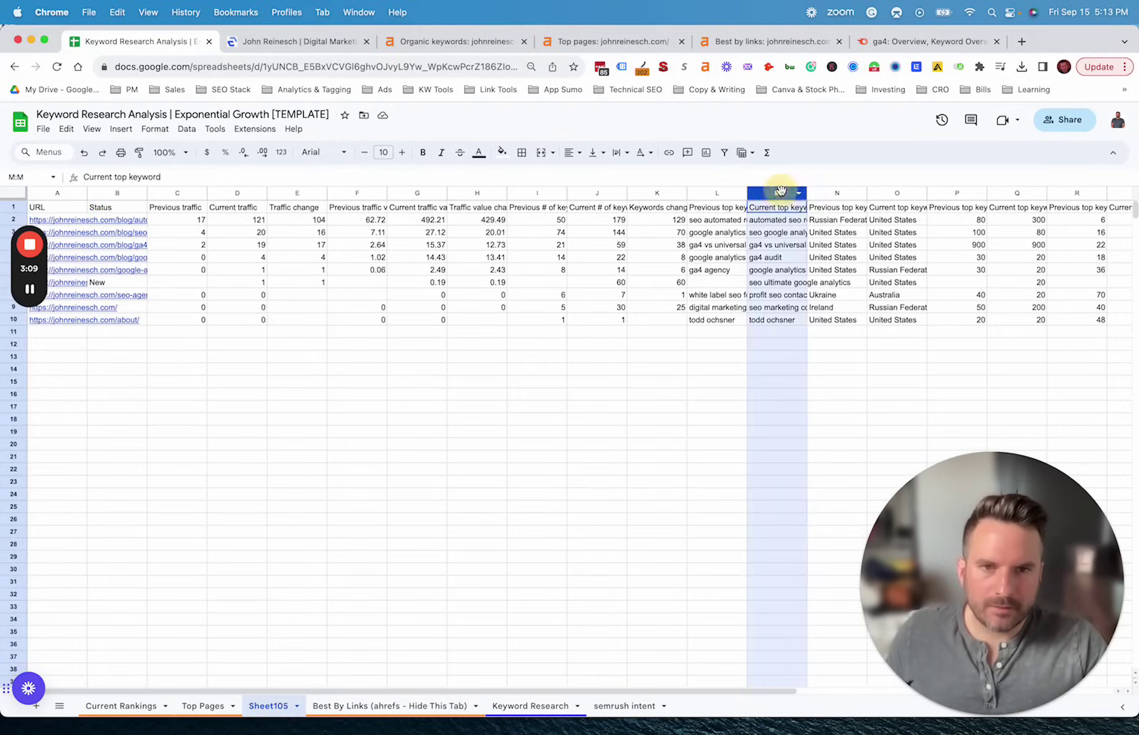
{"action": "key", "text": "cmd+c"}
{"action": "left_click", "coordinate": [126, 210]}
{"action": "key", "text": "cmd+v"}
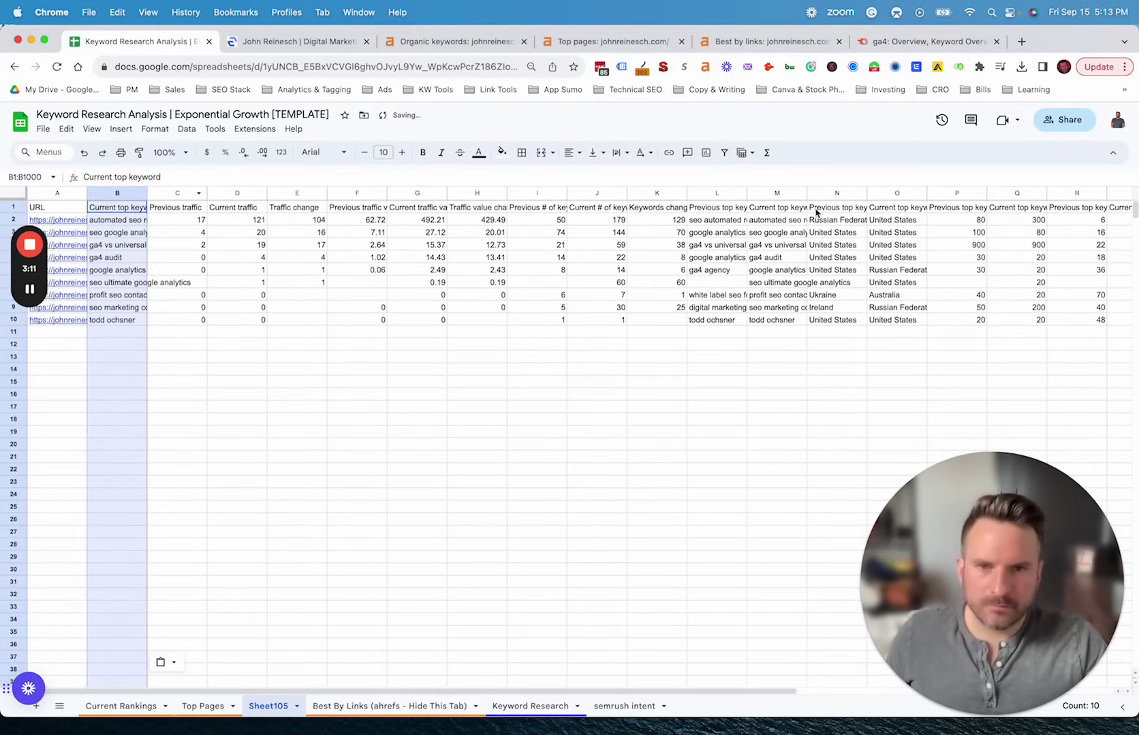
Step: Copy the Current top keyword: Position column into column C over Previous traffic
{"action": "left_click", "coordinate": [1069, 232]}
{"action": "key", "text": "Right"}
{"action": "key", "text": "Right"}
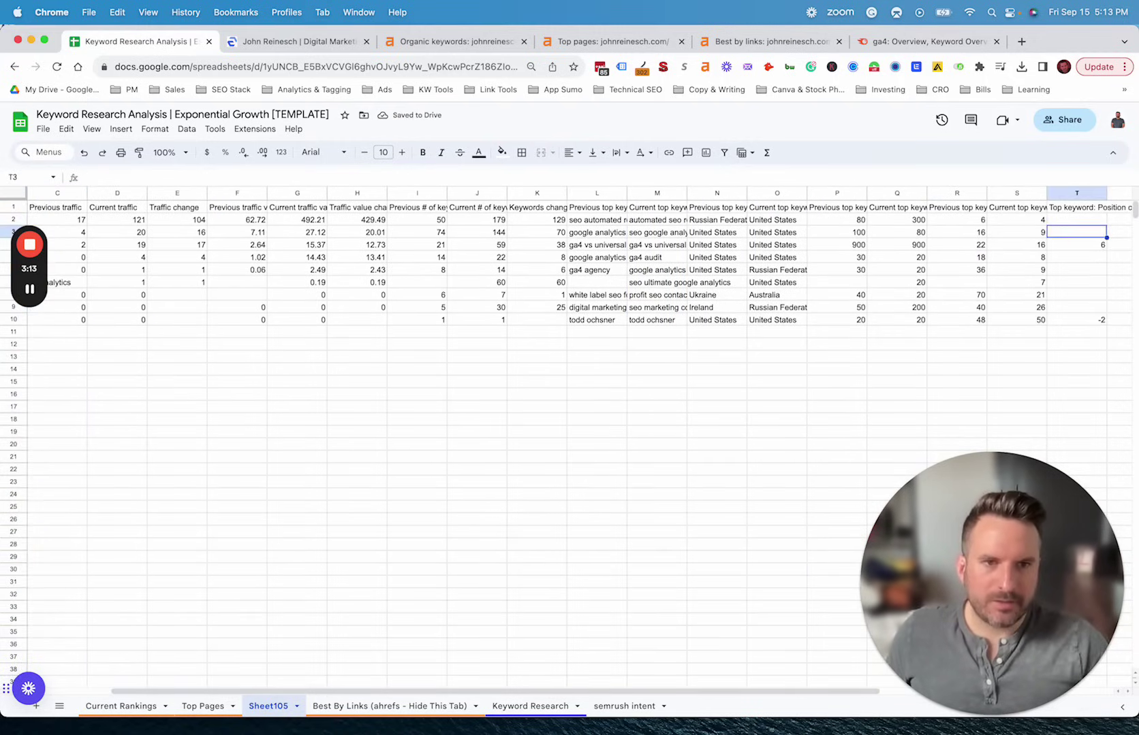
{"action": "left_click", "coordinate": [1016, 198]}
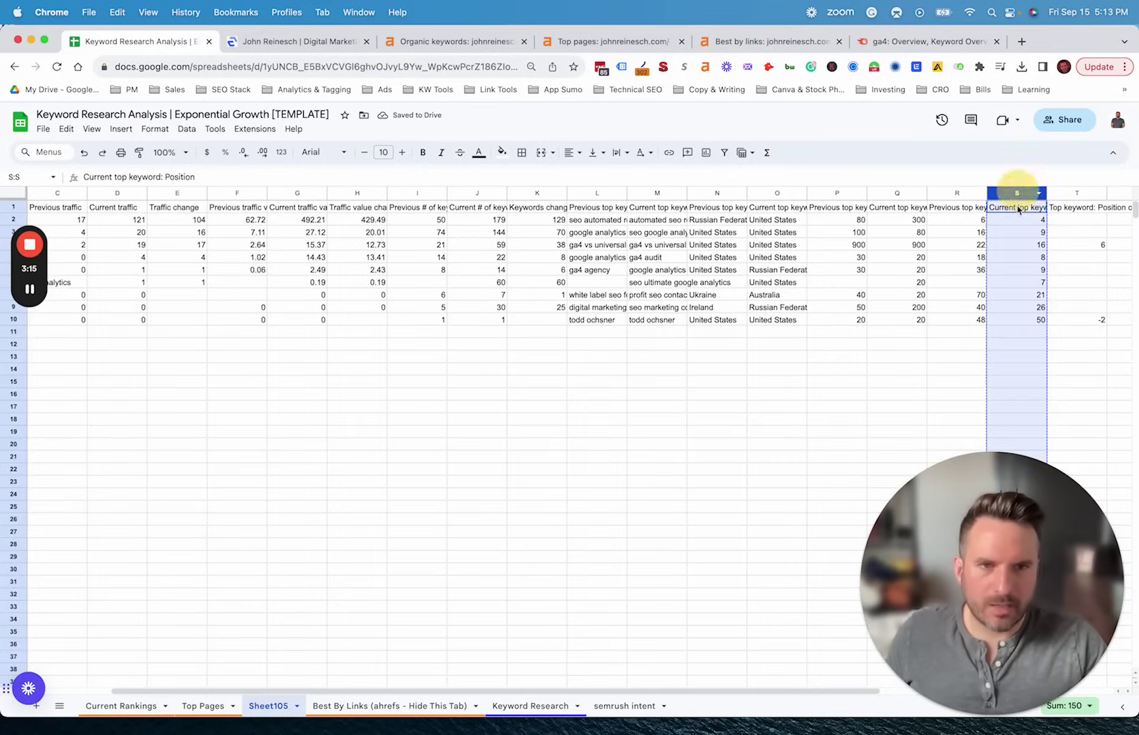
{"action": "key", "text": "ctrl+z"}
{"action": "left_click", "coordinate": [193, 195]}
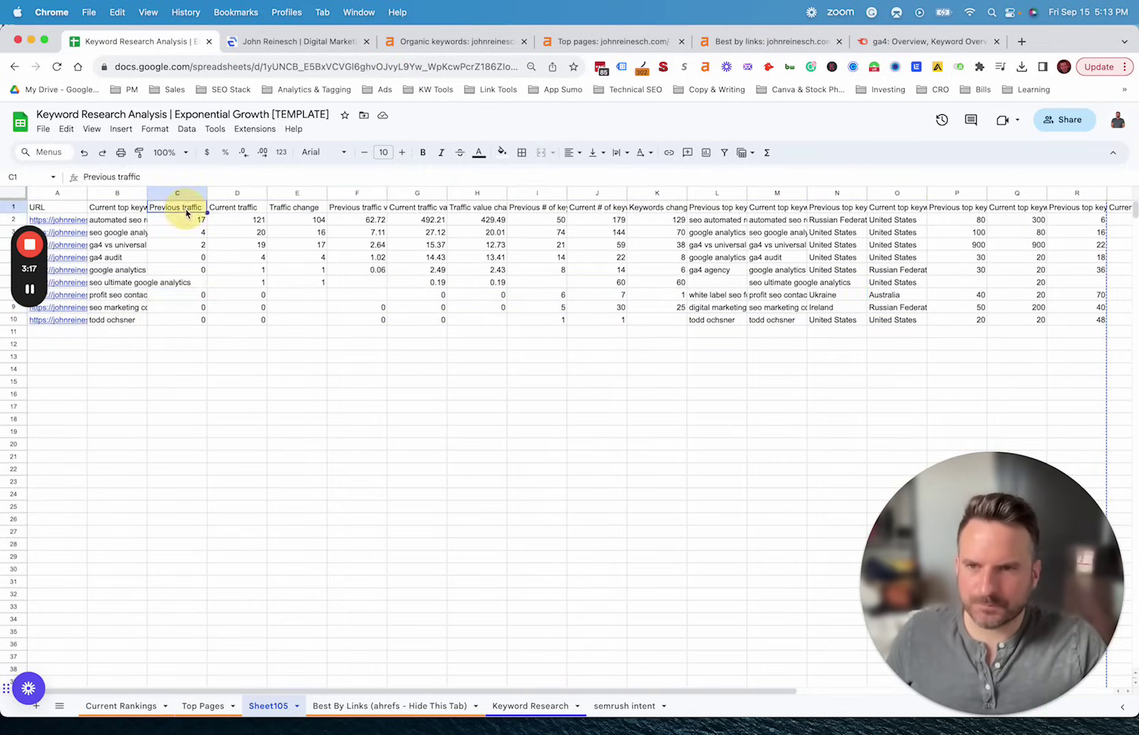
{"action": "key", "text": "ctrl+v"}
Step: Compare the layout with the Top Pages headers and move Current top keyword: Position from column C to column E
{"action": "left_click", "coordinate": [204, 705]}
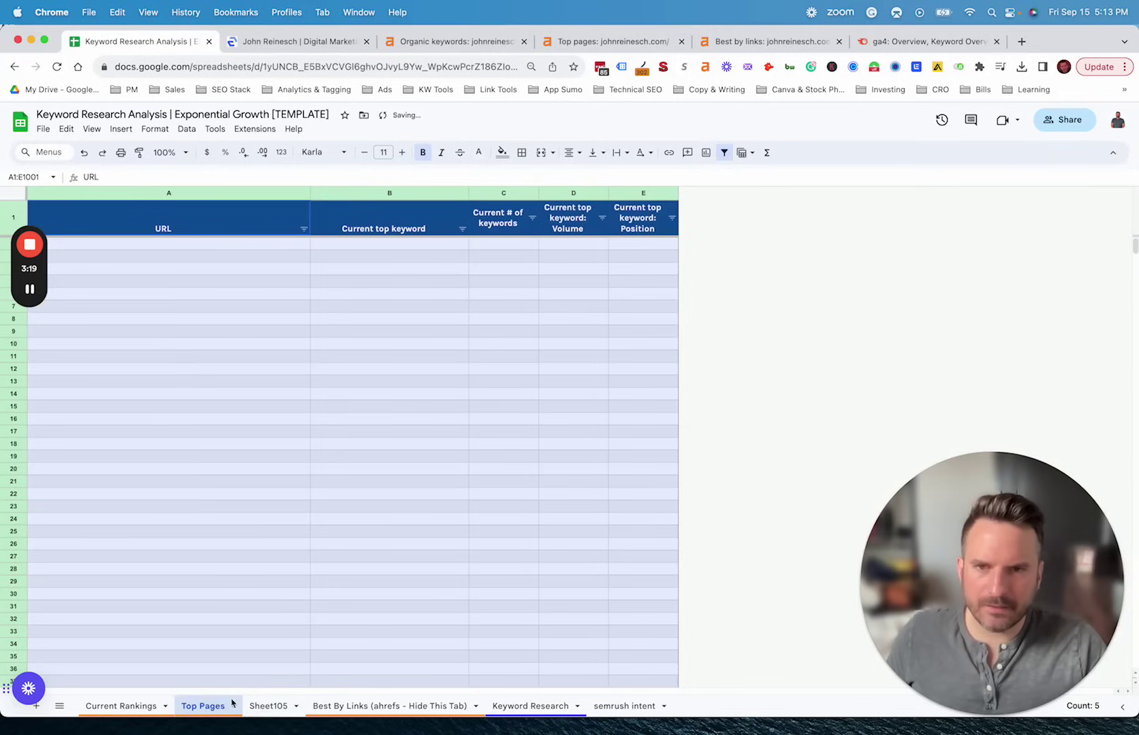
{"action": "left_click", "coordinate": [269, 706]}
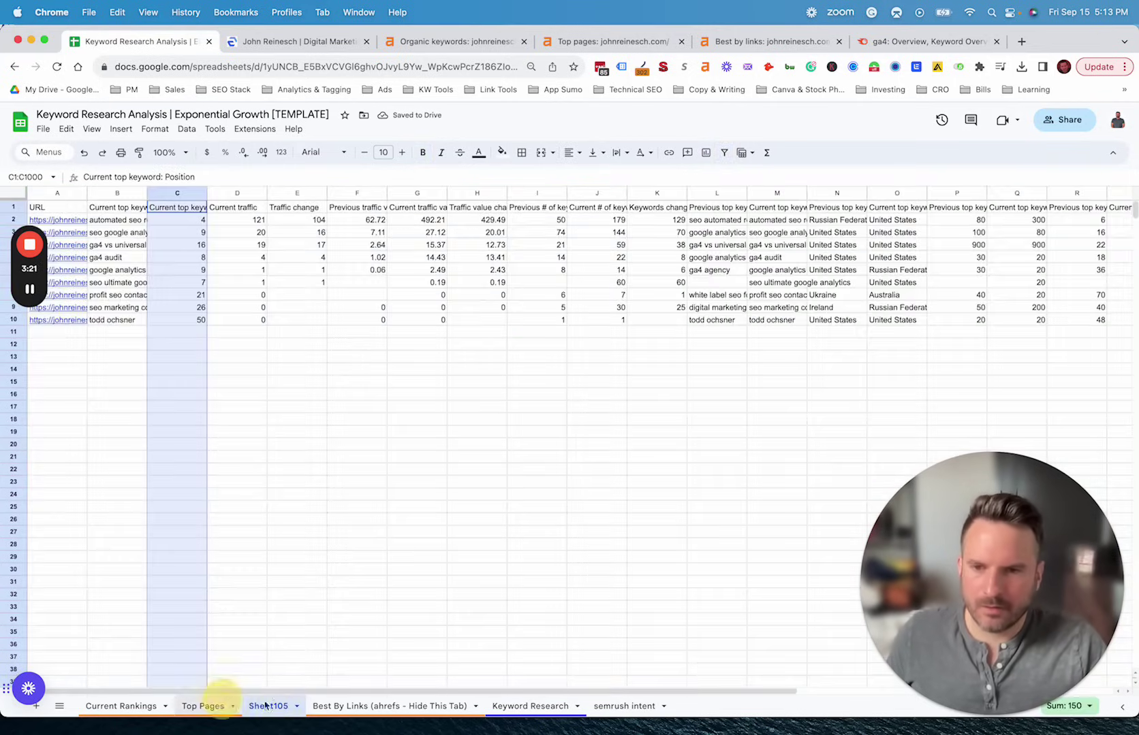
{"action": "left_click", "coordinate": [204, 706]}
{"action": "left_click", "coordinate": [273, 706]}
{"action": "left_click_drag", "start_coordinate": [187, 200], "coordinate": [297, 198]}
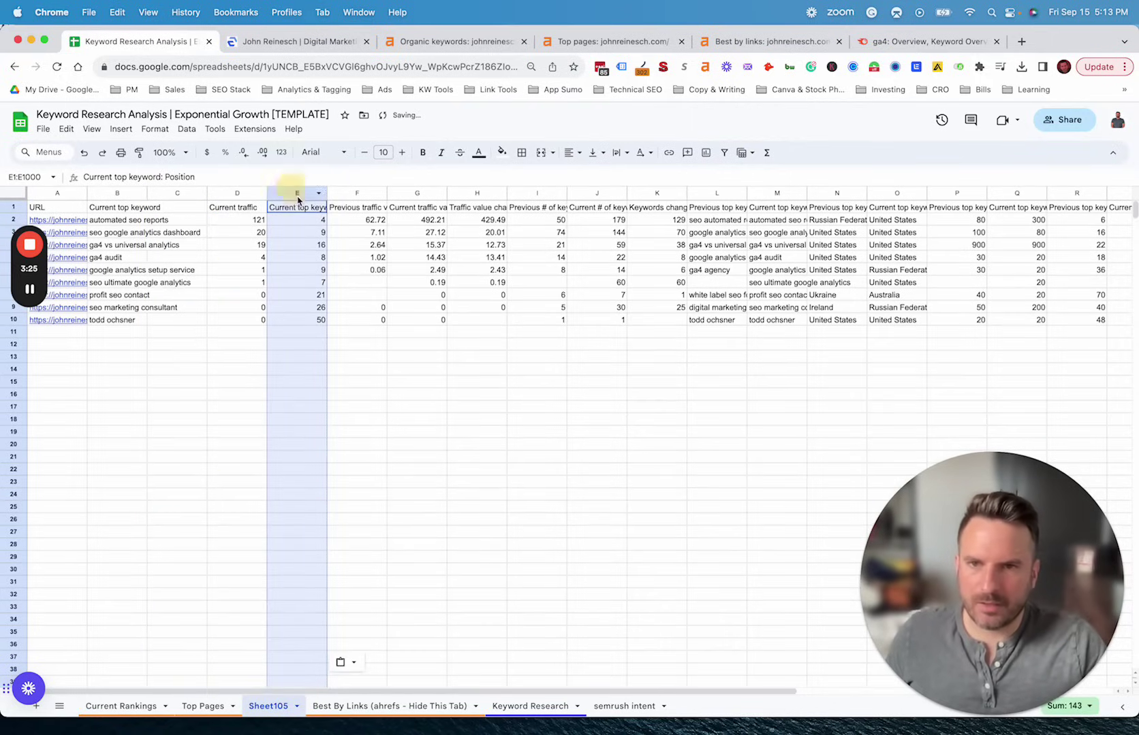
Step: Move the Current # of keywords column from column J into the empty column C
{"action": "left_click", "coordinate": [579, 193]}
{"action": "key", "text": "cmd+c"}
{"action": "key", "text": "Escape"}
{"action": "left_click", "coordinate": [181, 195]}
{"action": "key", "text": "cmd+v"}
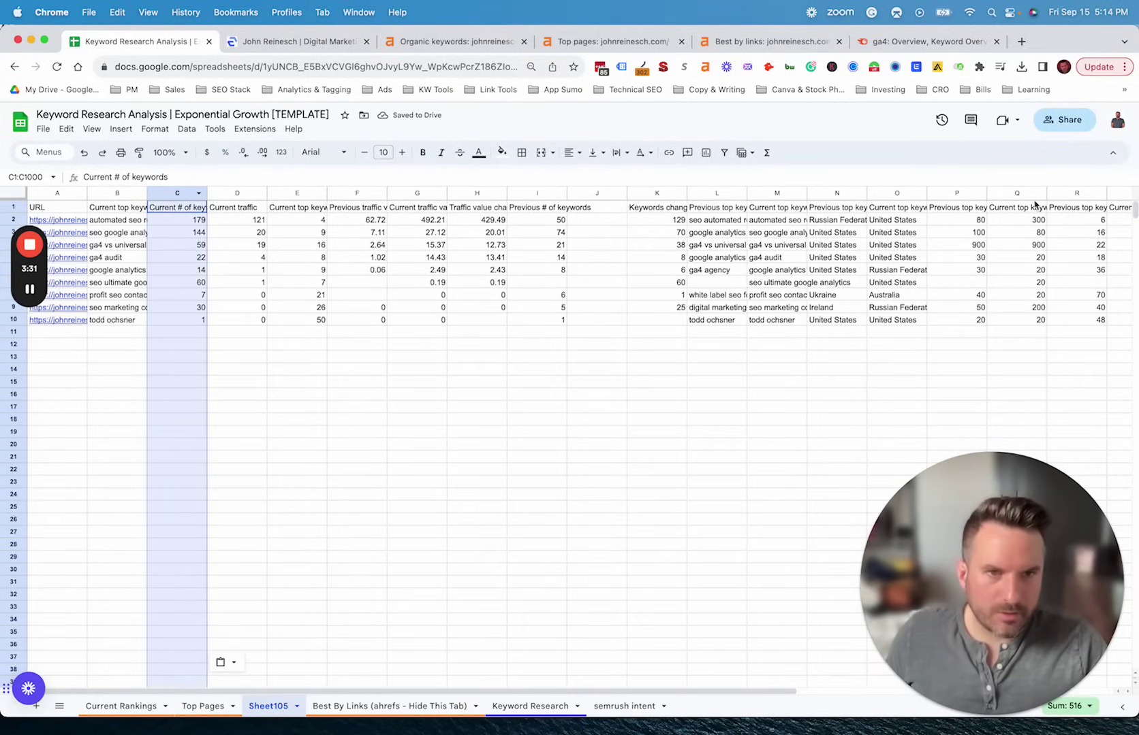
Step: Move the Current top keyword: Volume column from column Q into column D over Current traffic
{"action": "left_click", "coordinate": [1117, 193]}
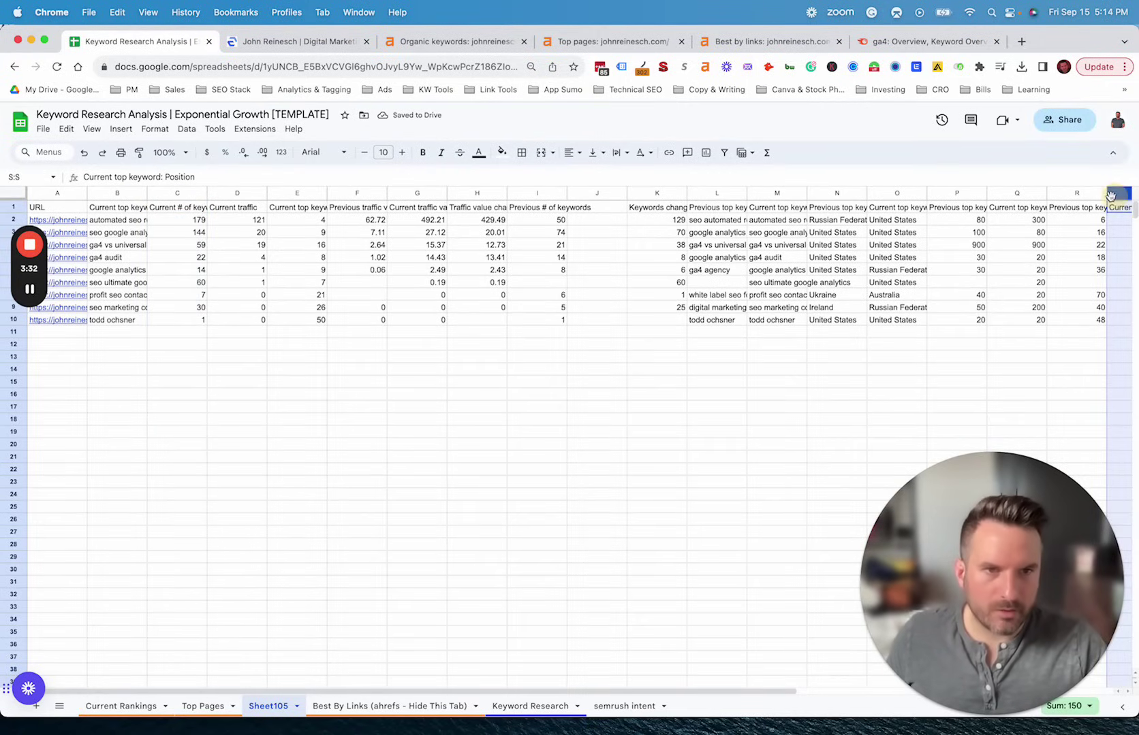
{"action": "left_click", "coordinate": [995, 194]}
{"action": "key", "text": "cmd+c"}
{"action": "left_click", "coordinate": [224, 209]}
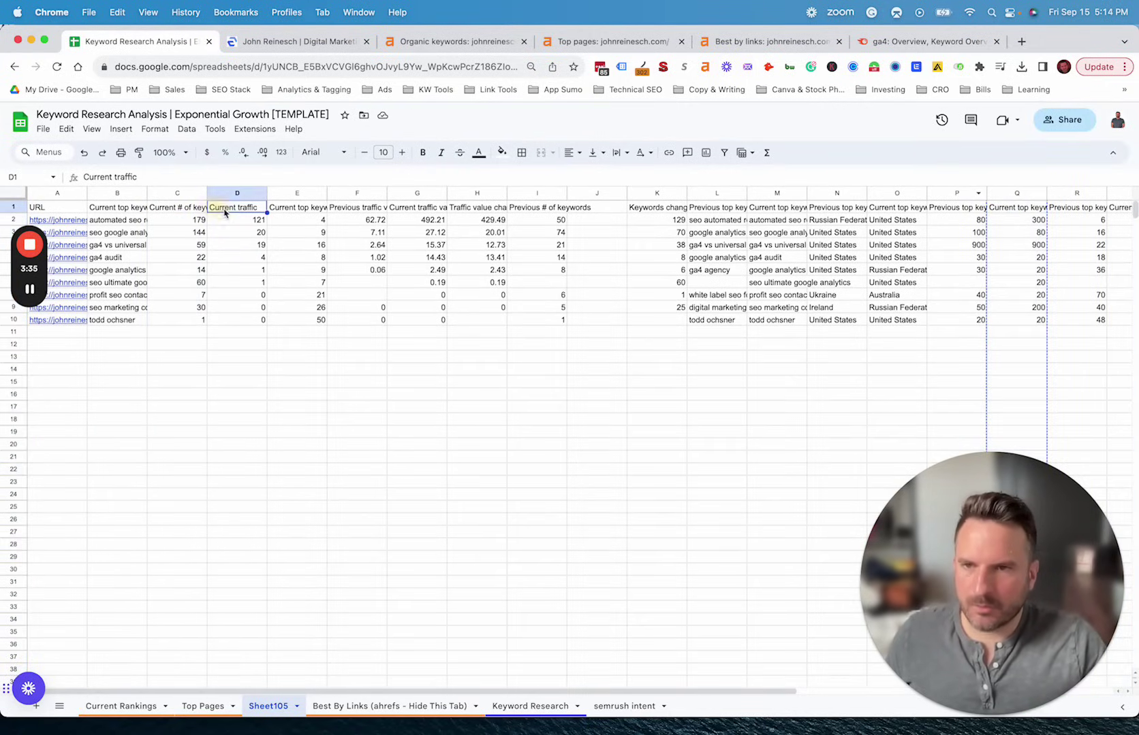
{"action": "key", "text": "super+v"}
Step: Copy A1:E10 from Sheet105 into the Top Pages sheet starting at A1, and check the filled Position column
{"action": "left_click_drag", "start_coordinate": [304, 208], "coordinate": [48, 320]}
{"action": "key", "text": "cmd+c"}
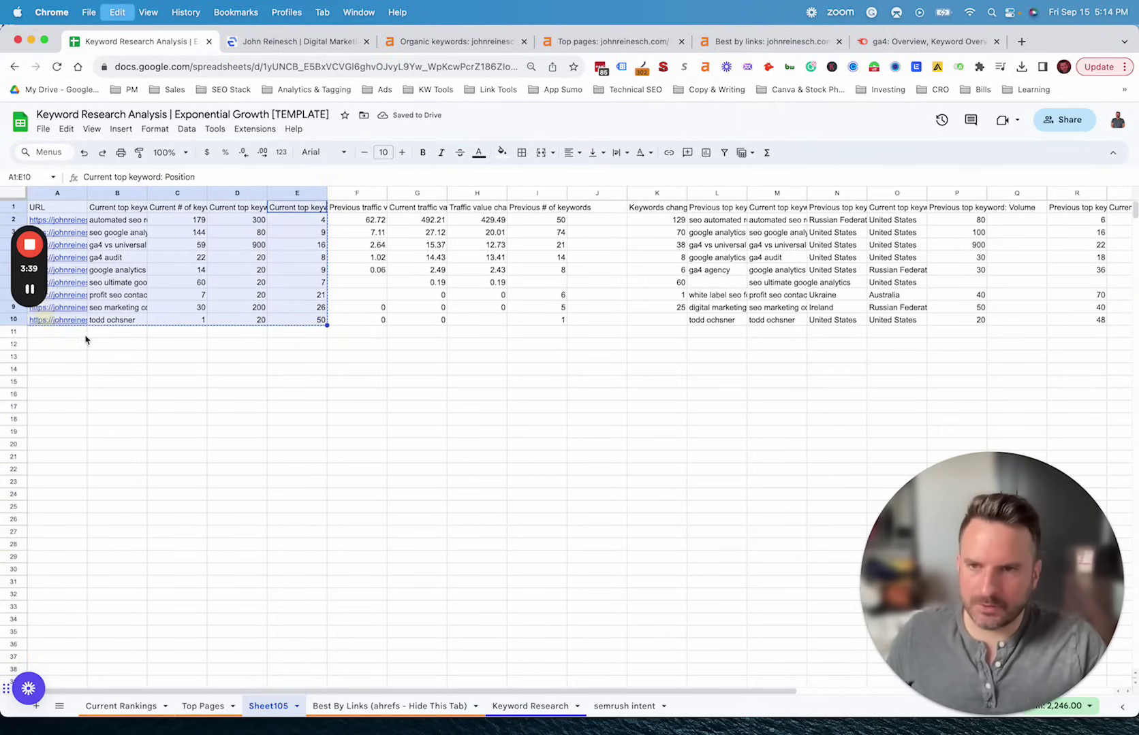
{"action": "left_click", "coordinate": [202, 706]}
{"action": "left_click", "coordinate": [184, 227]}
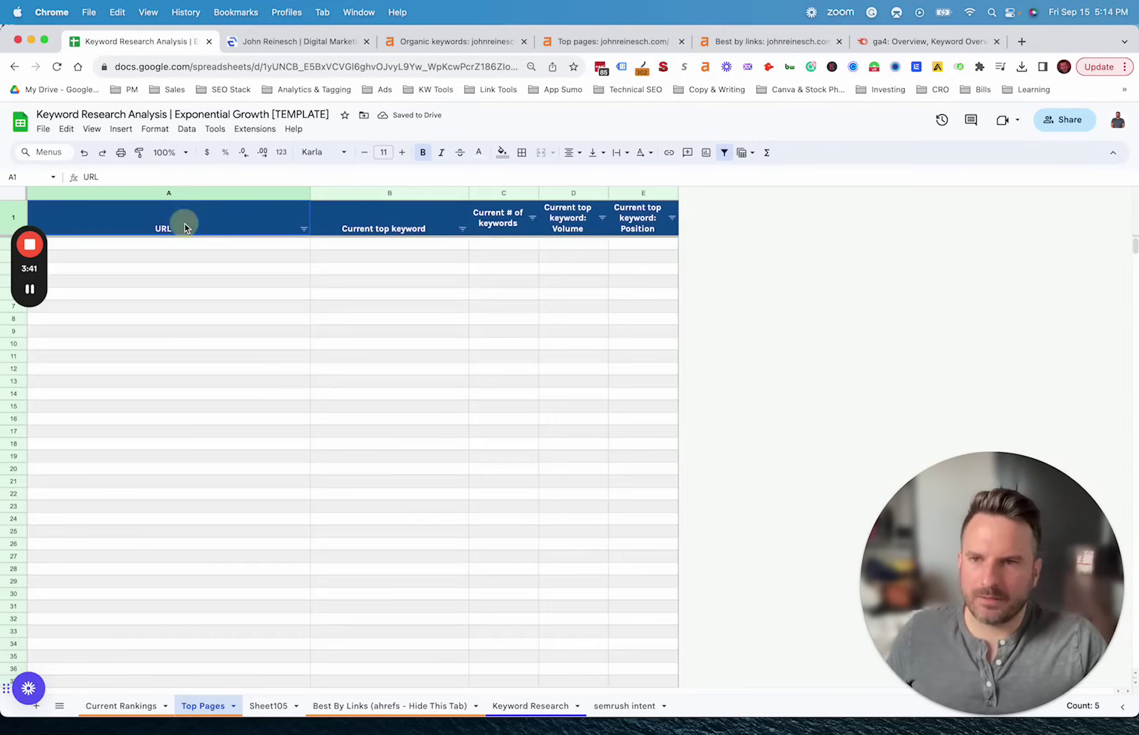
{"action": "key", "text": "super+v"}
{"action": "left_click", "coordinate": [457, 529]}
{"action": "left_click_drag", "start_coordinate": [623, 252], "coordinate": [659, 340]}
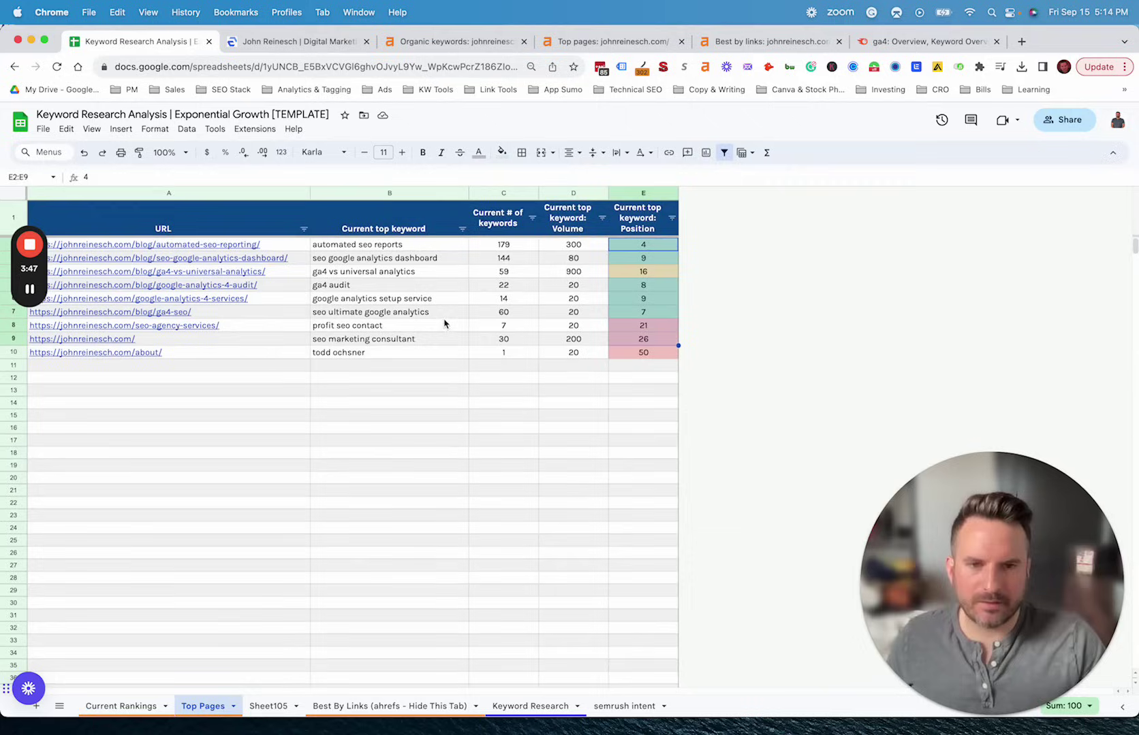
Step: Import the uploaded johnreinesch.com-bbl-external-subdomains CSV into column A of the Best By Links sheet, using Replace data at selected cell
{"action": "left_click", "coordinate": [267, 706]}
{"action": "left_click", "coordinate": [357, 707]}
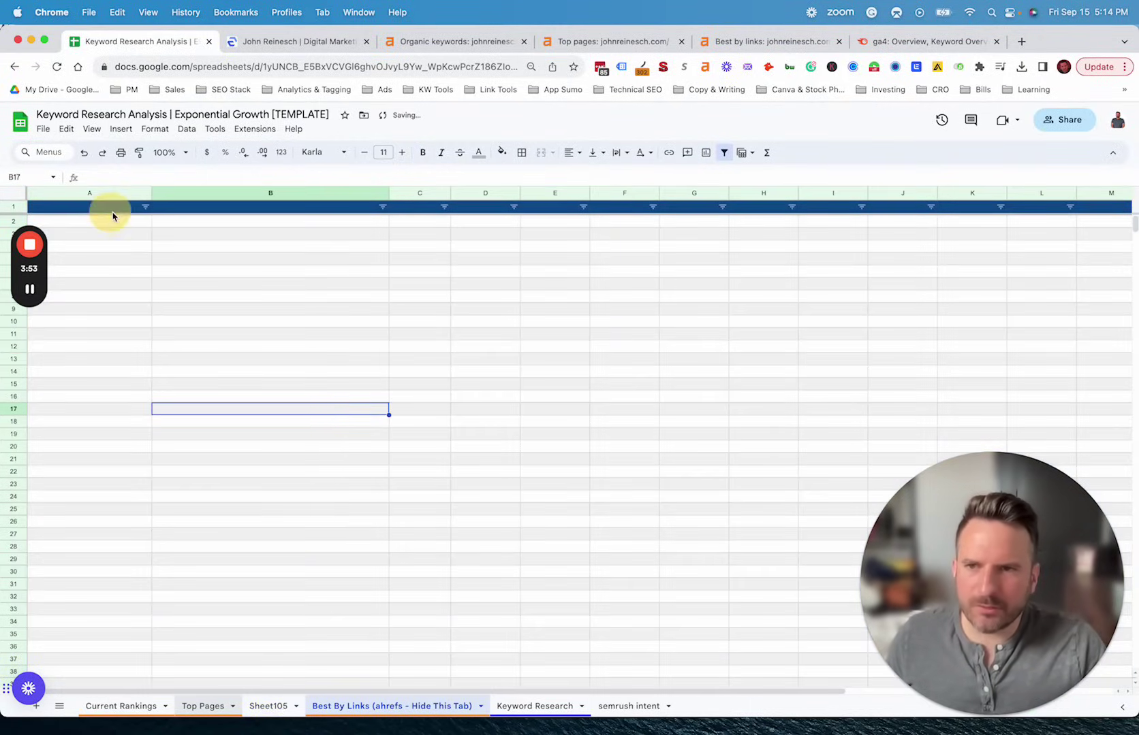
{"action": "left_click", "coordinate": [101, 194]}
{"action": "left_click", "coordinate": [42, 129]}
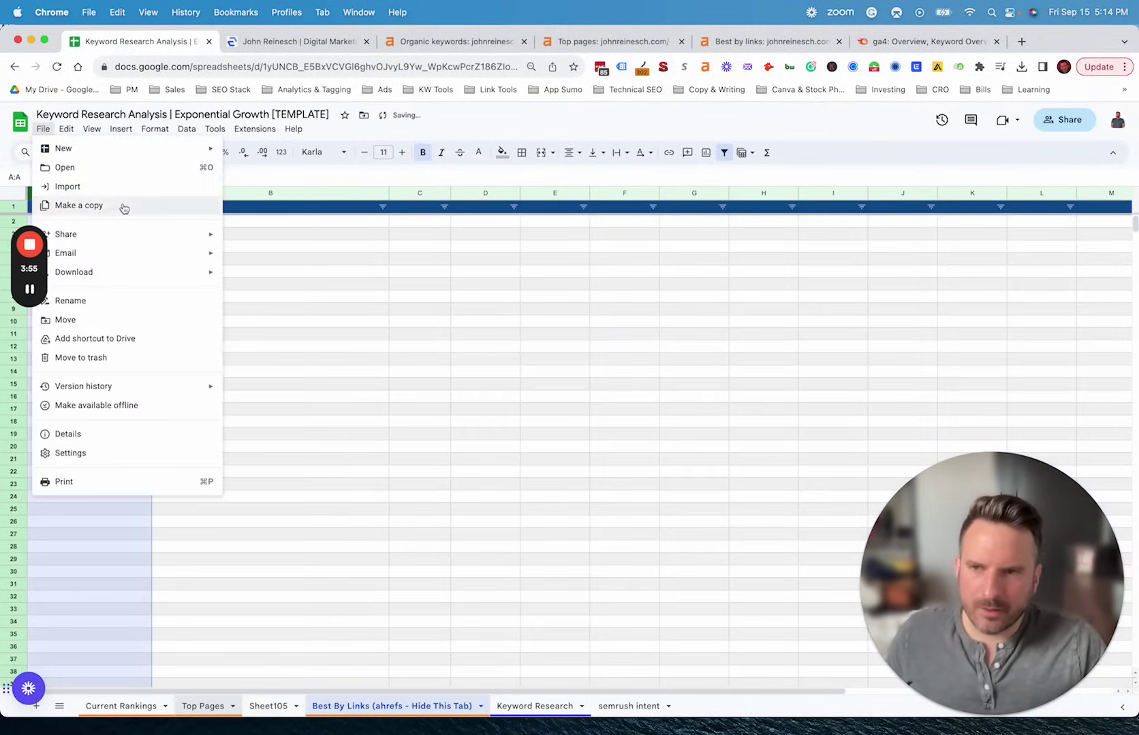
{"action": "left_click", "coordinate": [111, 185]}
{"action": "left_click", "coordinate": [468, 279]}
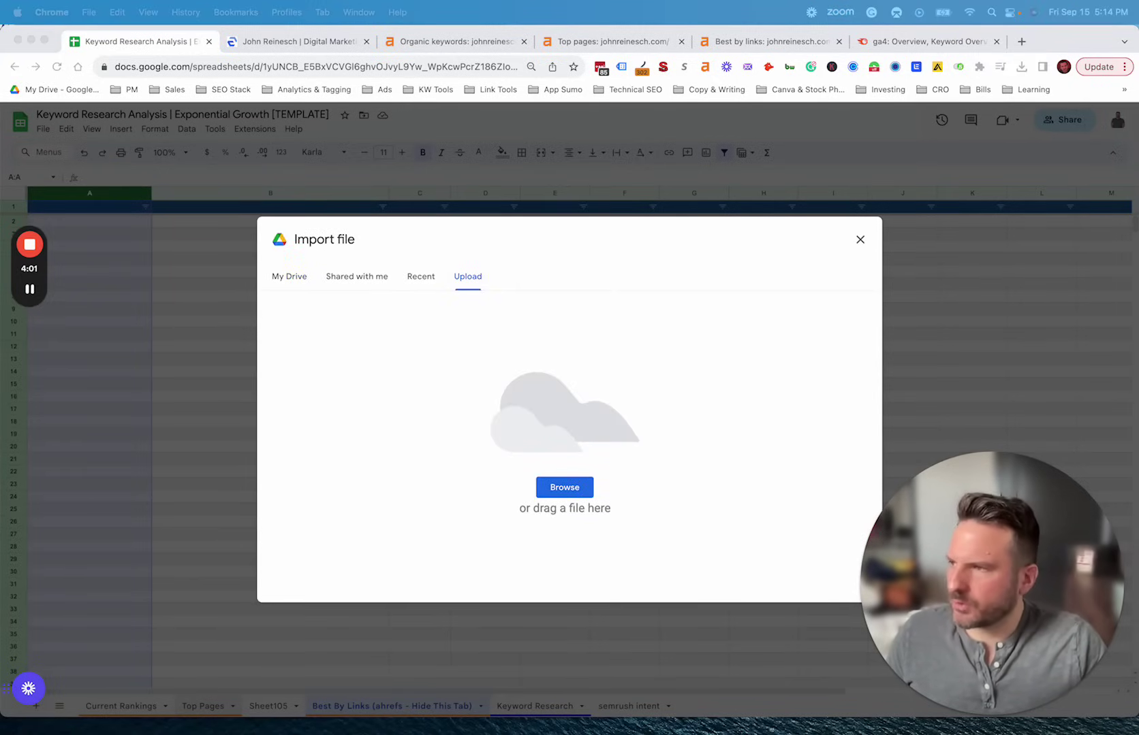
{"action": "left_click_drag", "start_coordinate": [259, 388], "coordinate": [438, 427]}
{"action": "left_click", "coordinate": [477, 416]}
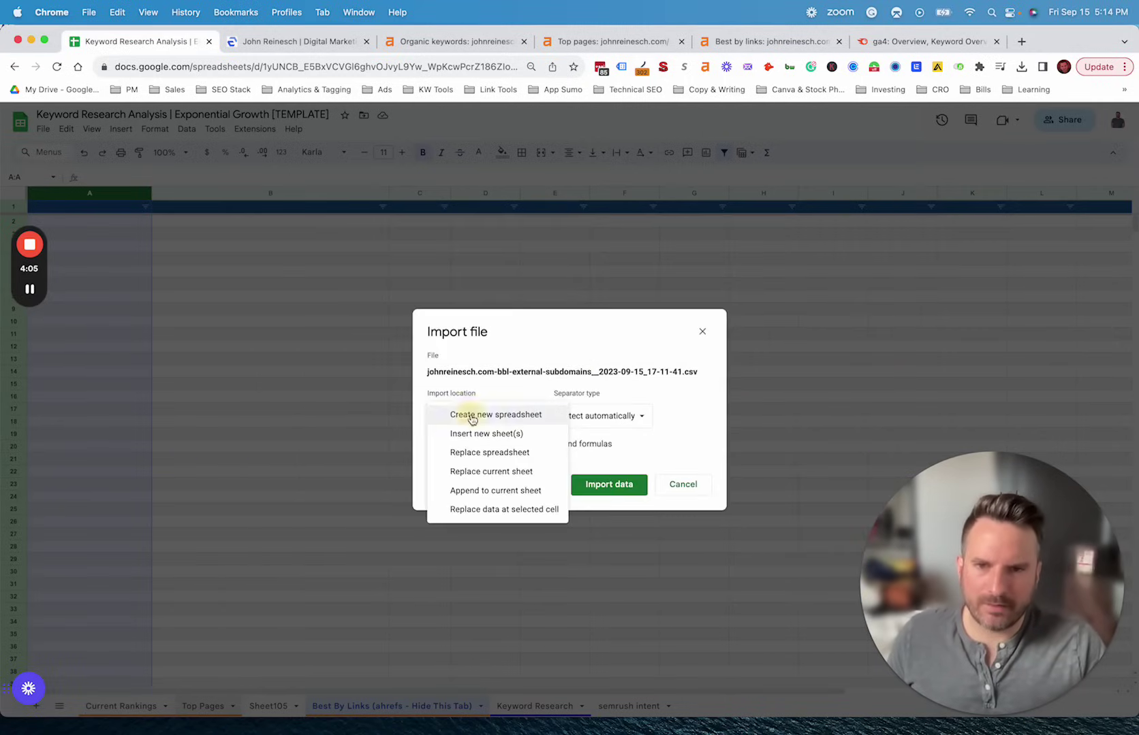
{"action": "left_click", "coordinate": [508, 510]}
{"action": "left_click", "coordinate": [607, 485]}
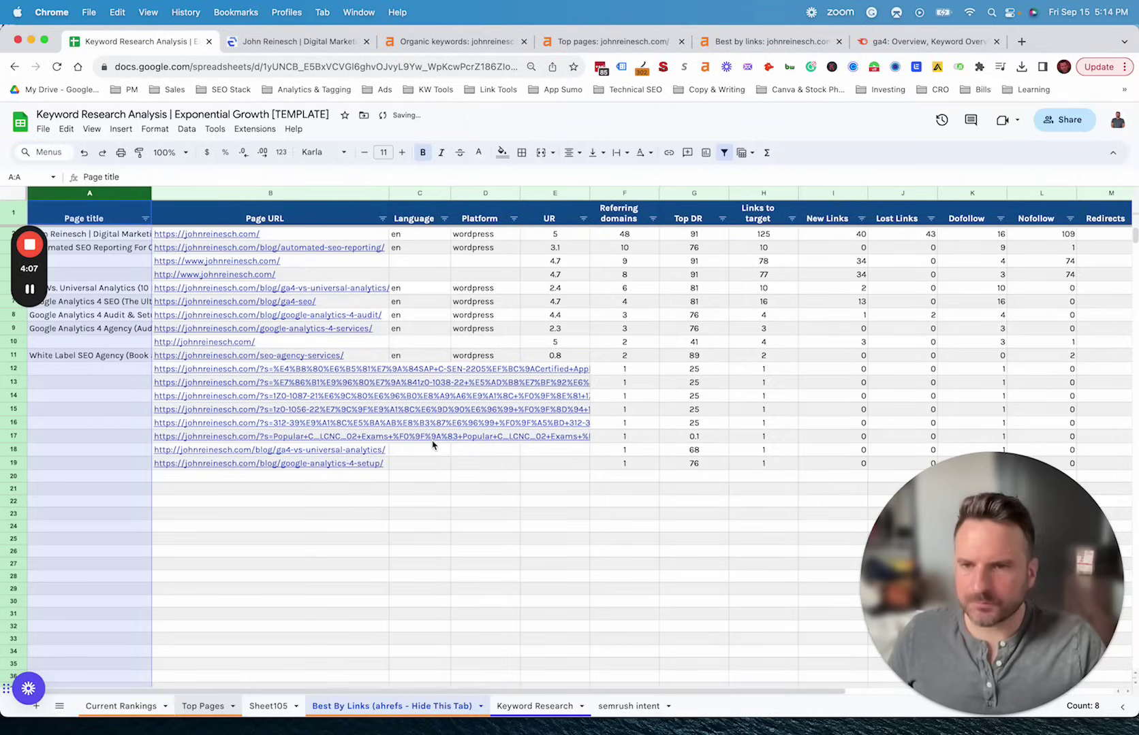
{"action": "left_click", "coordinate": [733, 358]}
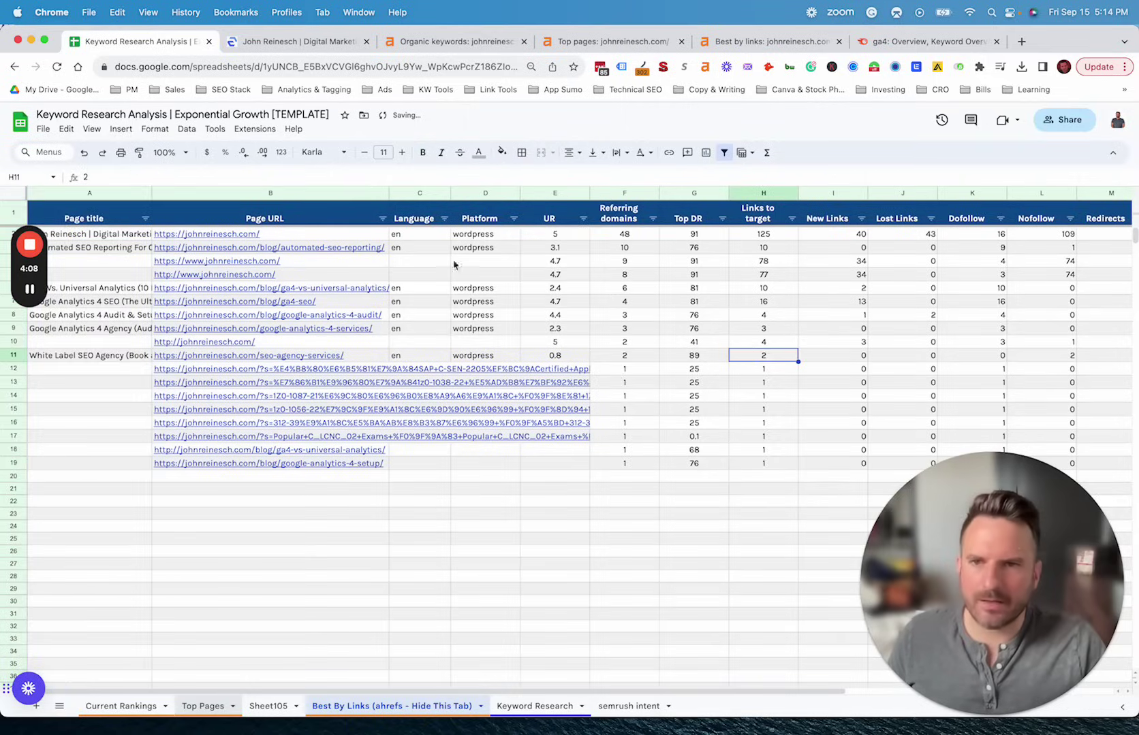
Step: Delete the temporary Sheet105 from the spreadsheet
{"action": "left_click", "coordinate": [267, 705]}
{"action": "right_click", "coordinate": [267, 707]}
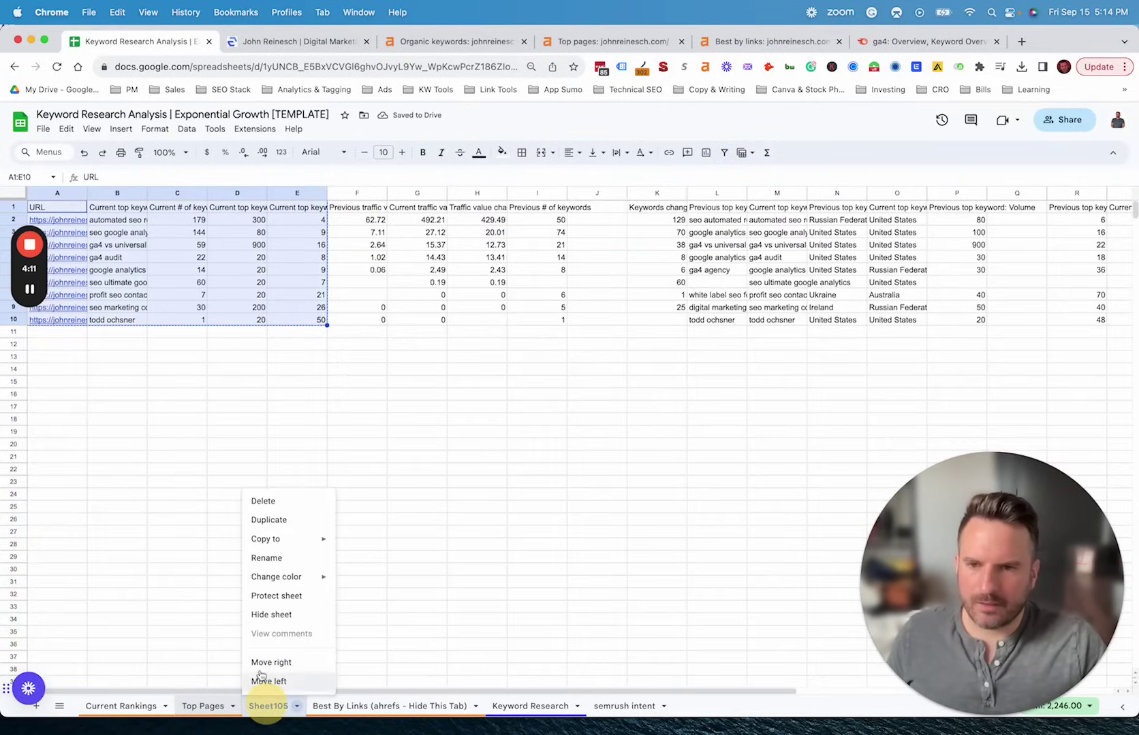
{"action": "left_click", "coordinate": [285, 503]}
{"action": "key", "text": "Return"}
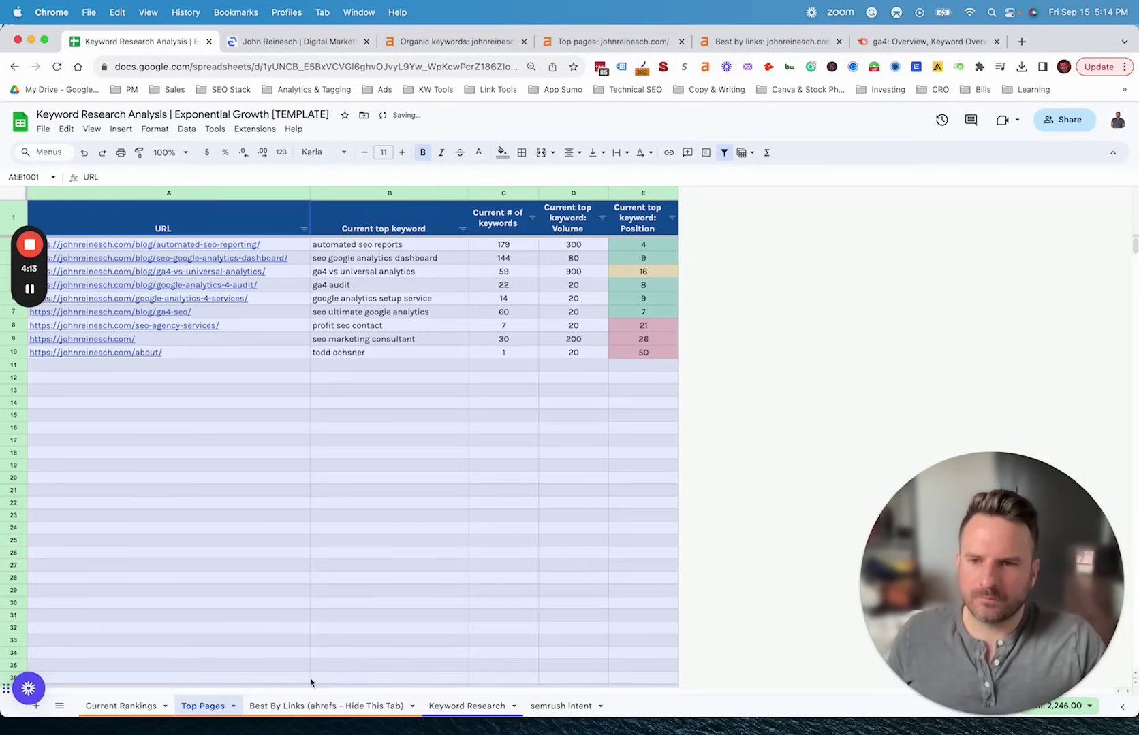
Step: Check the imported Page URL column, and hide the Best By Links (ahrefs - Hide This Tab) sheet
{"action": "left_click", "coordinate": [334, 706]}
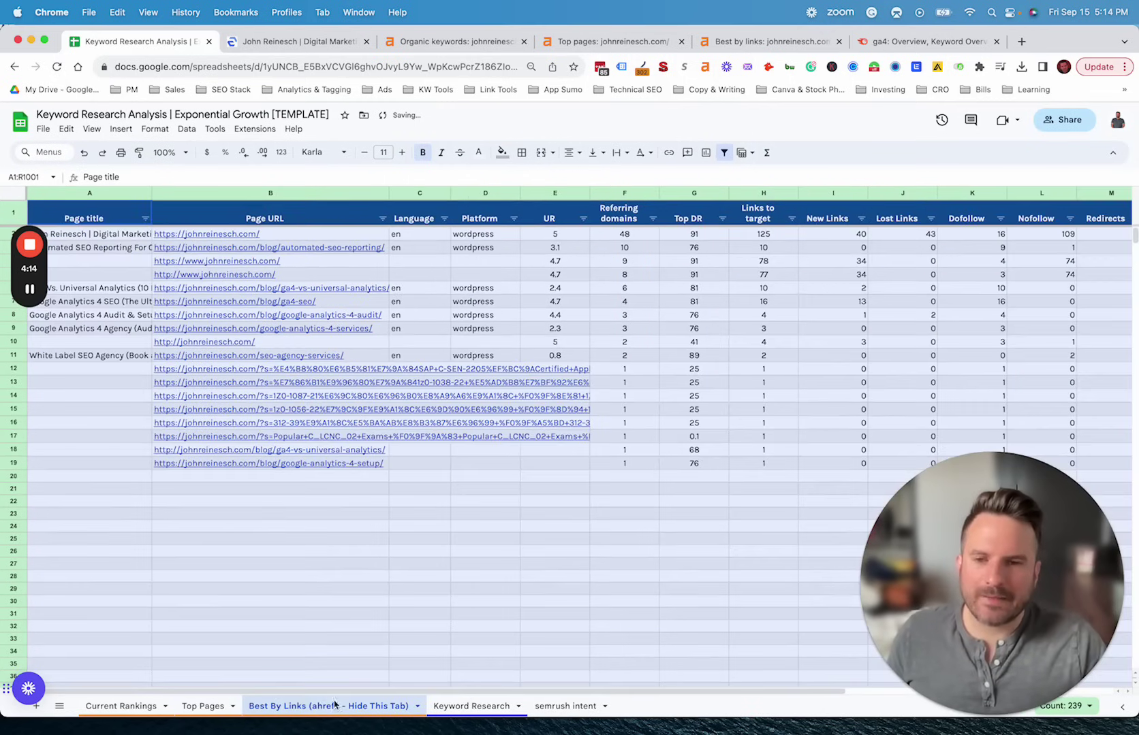
{"action": "right_click", "coordinate": [272, 707]}
{"action": "left_click", "coordinate": [271, 615]}
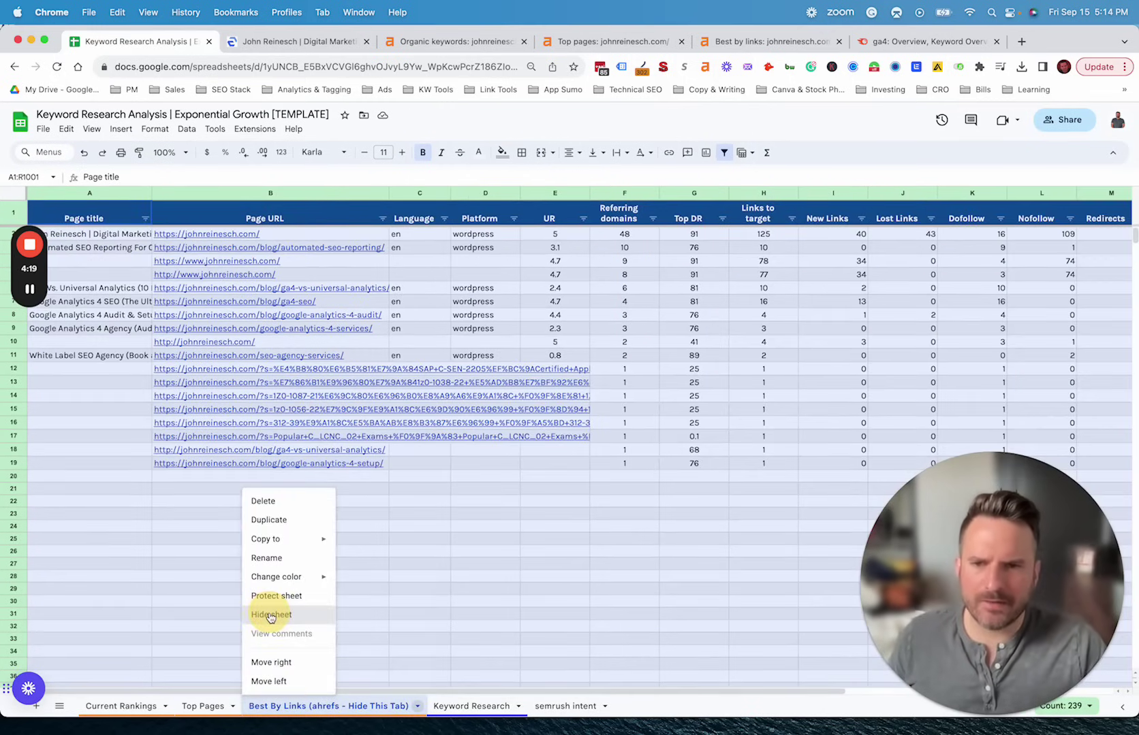
{"action": "left_click", "coordinate": [564, 582]}
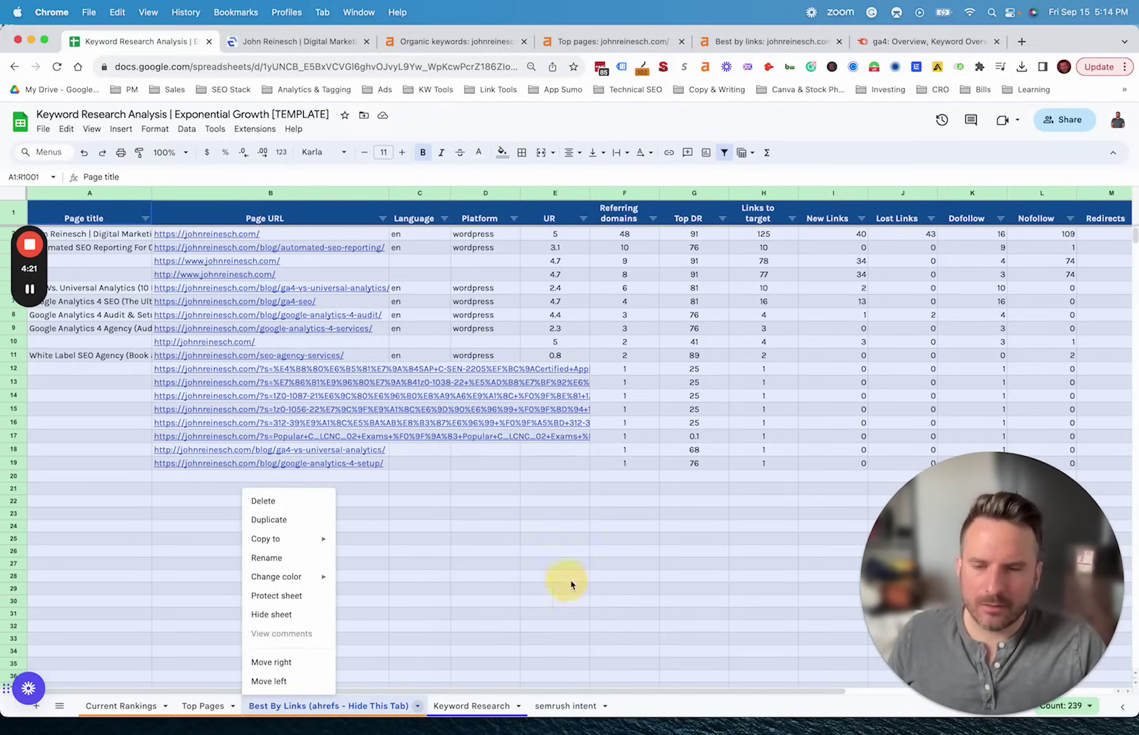
{"action": "left_click_drag", "start_coordinate": [265, 235], "coordinate": [286, 441]}
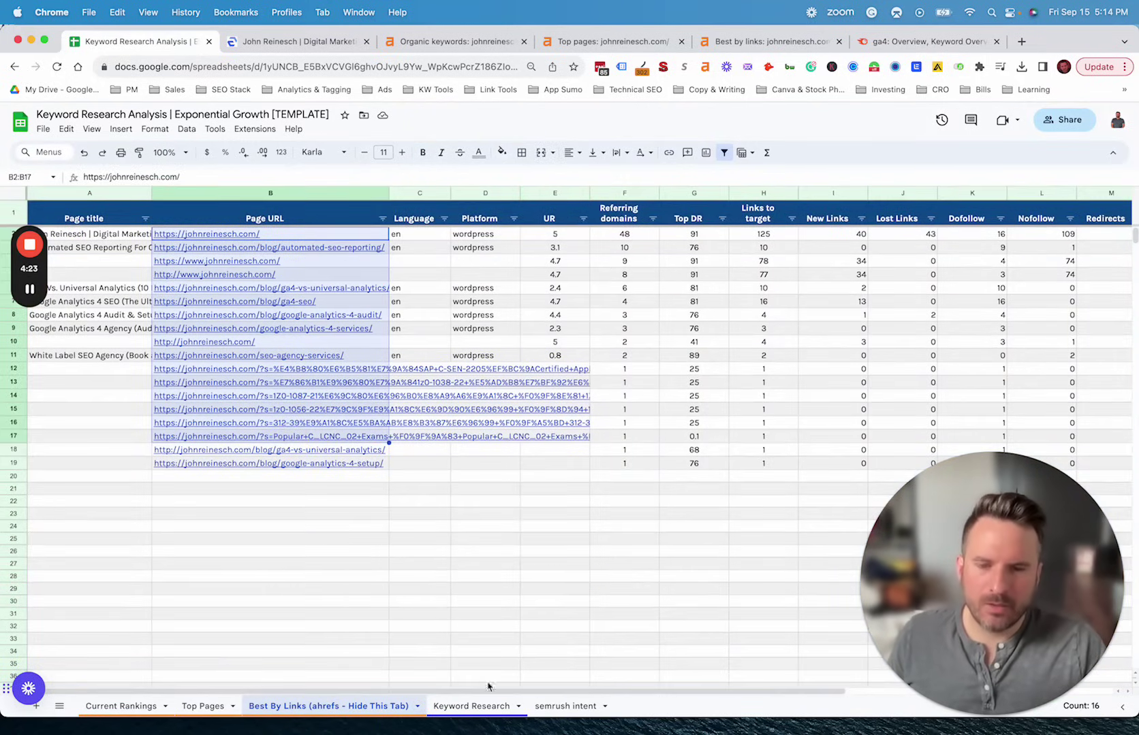
{"action": "left_click", "coordinate": [471, 707]}
{"action": "left_click", "coordinate": [358, 708]}
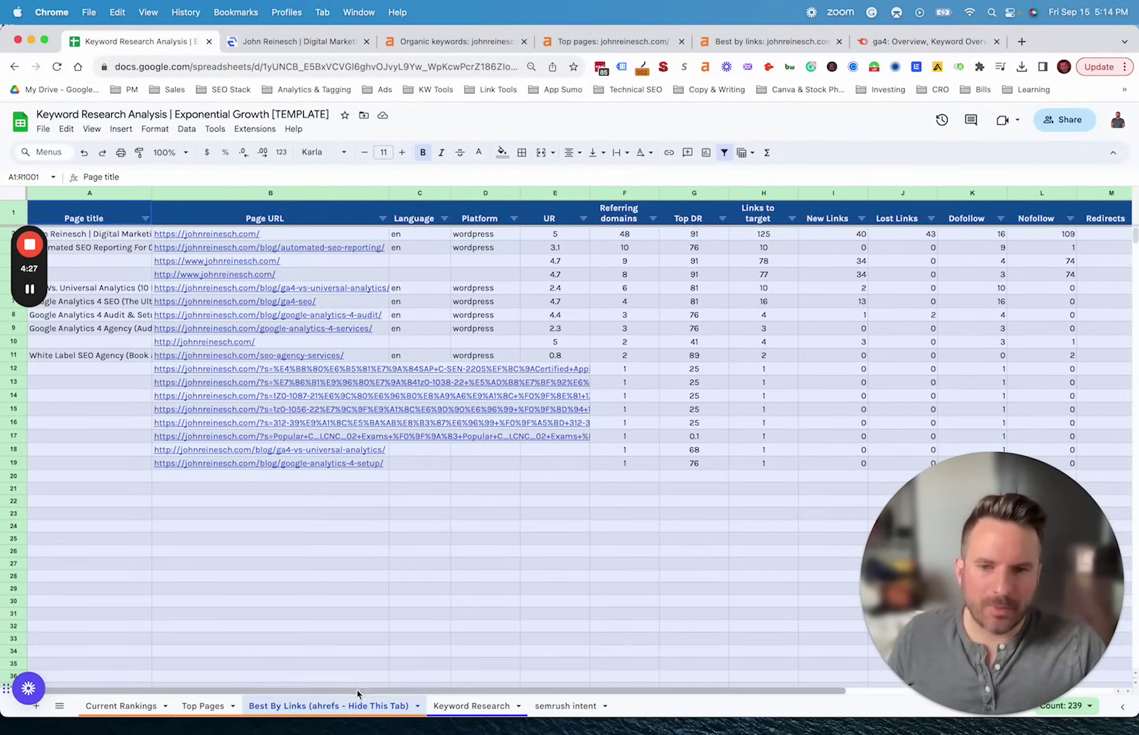
{"action": "right_click", "coordinate": [327, 709]}
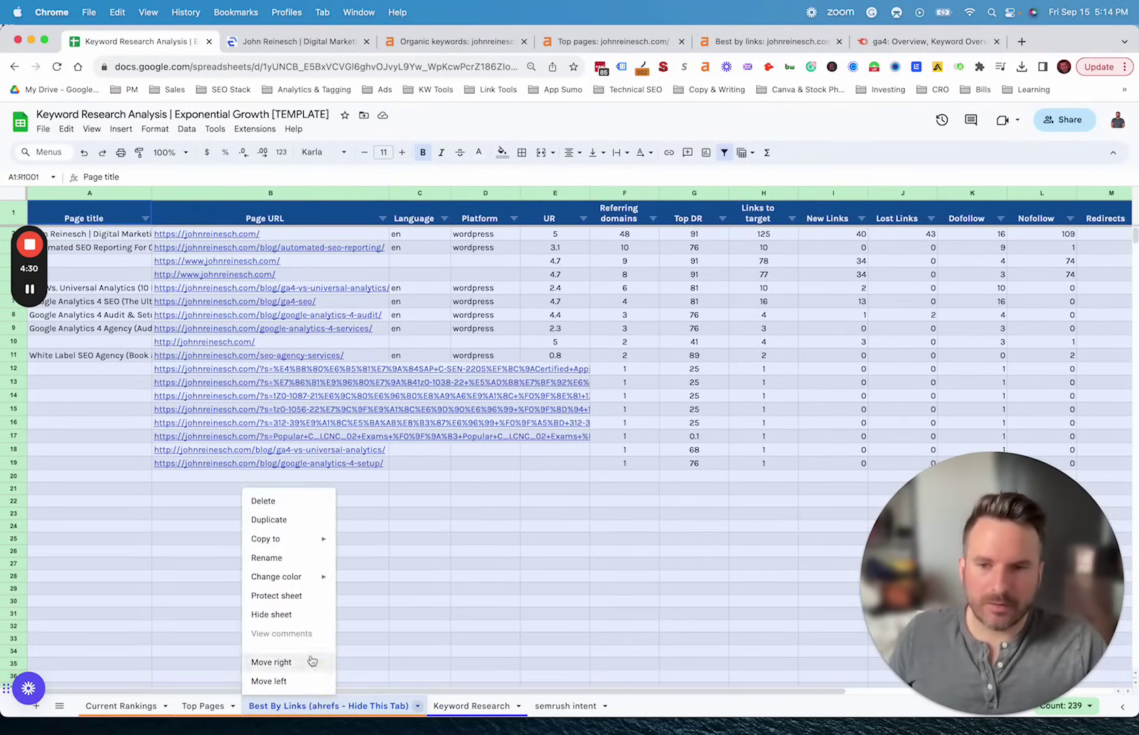
{"action": "left_click", "coordinate": [298, 617]}
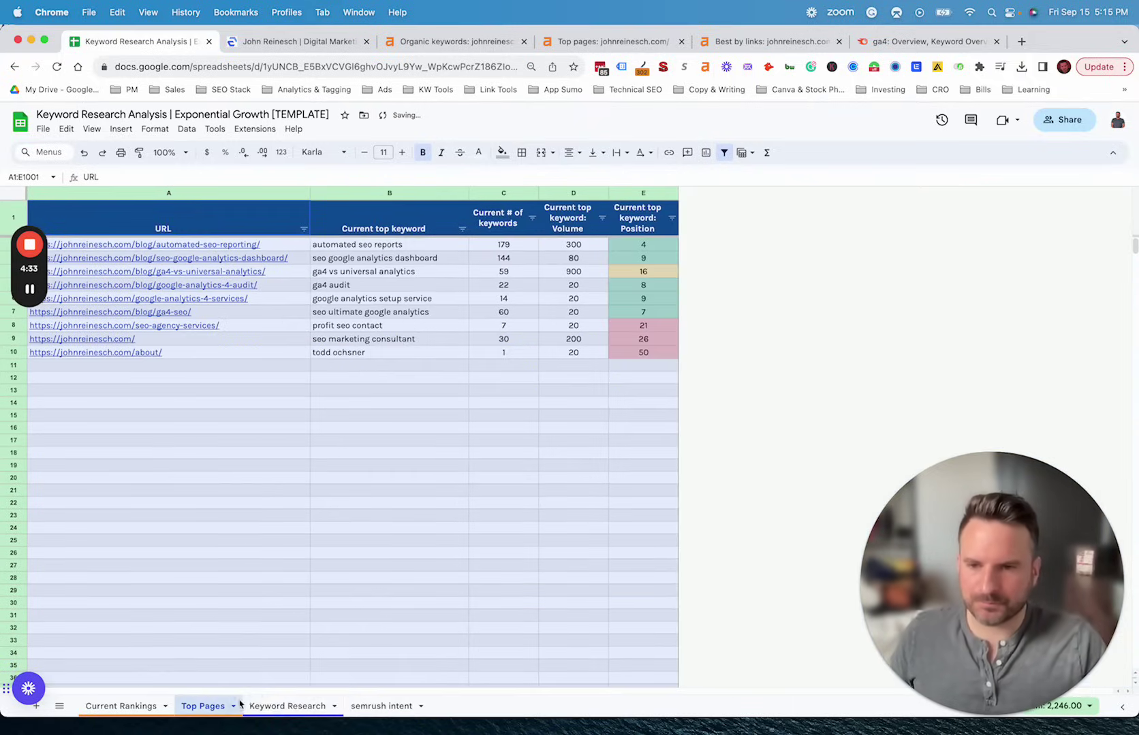
Step: Examine the Keyword Research sheet's columns, including Keyword, Intent, Traffic Potential, Search Volume and Keyword Difficulty, through to Backlinks Needed
{"action": "left_click", "coordinate": [288, 704]}
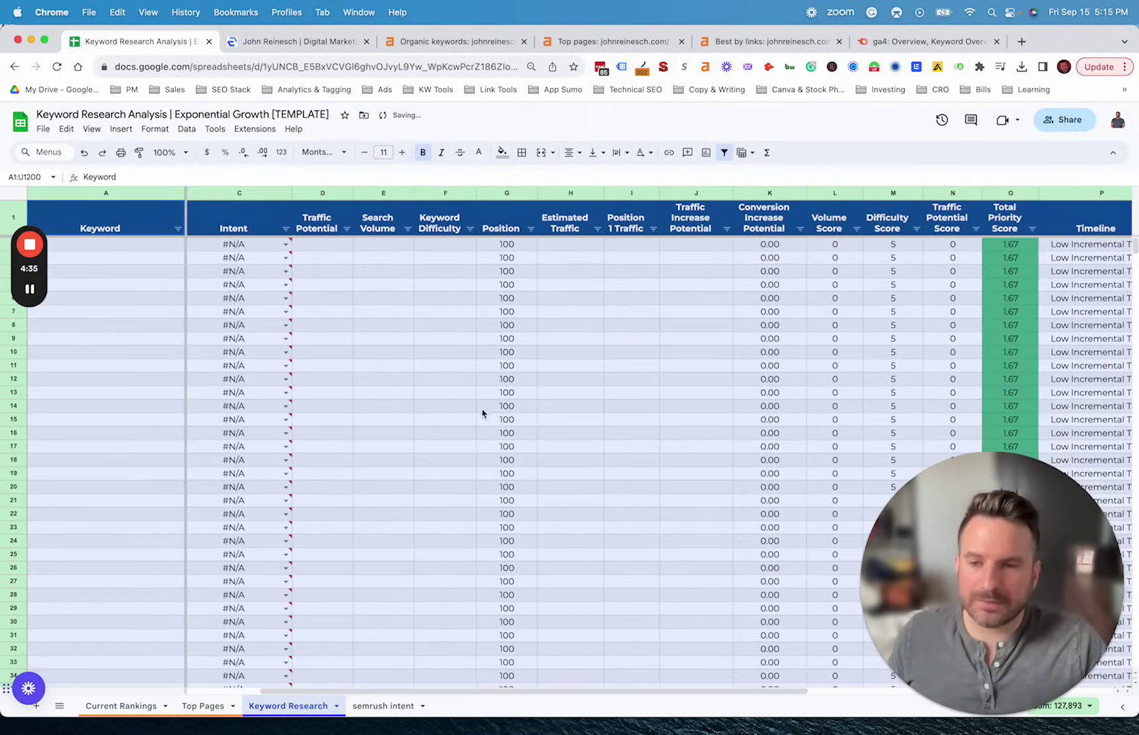
{"action": "left_click", "coordinate": [436, 325]}
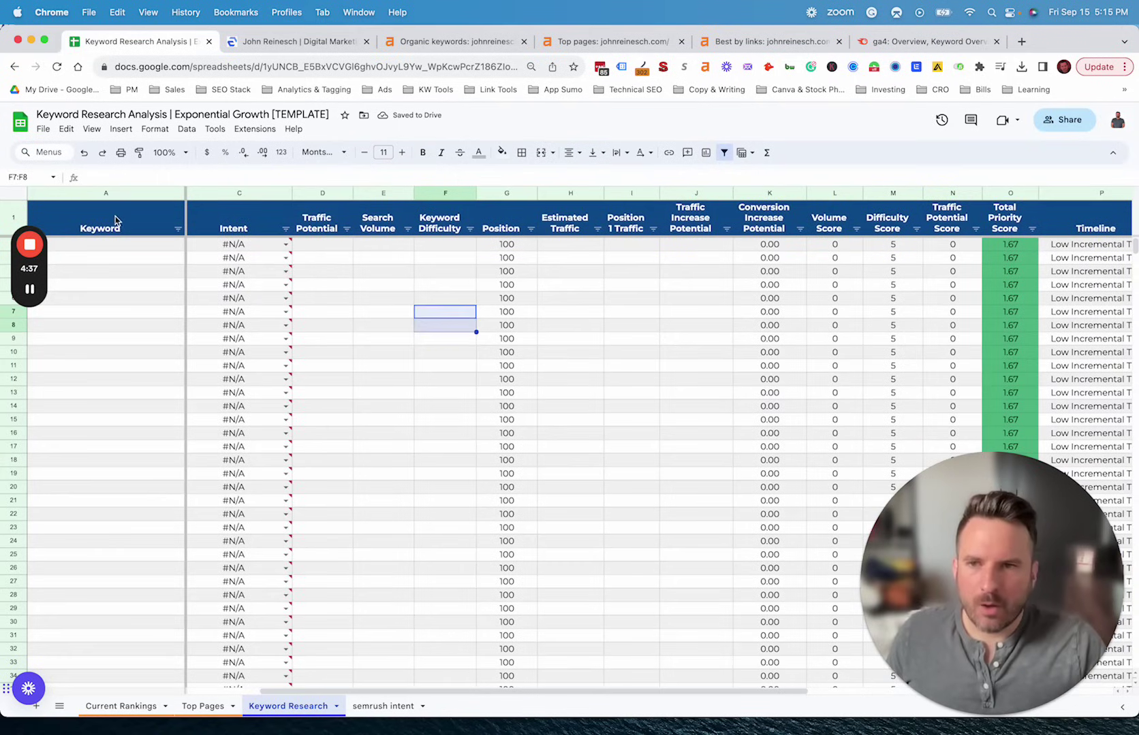
{"action": "key", "text": "super+z"}
{"action": "key", "text": "super+z"}
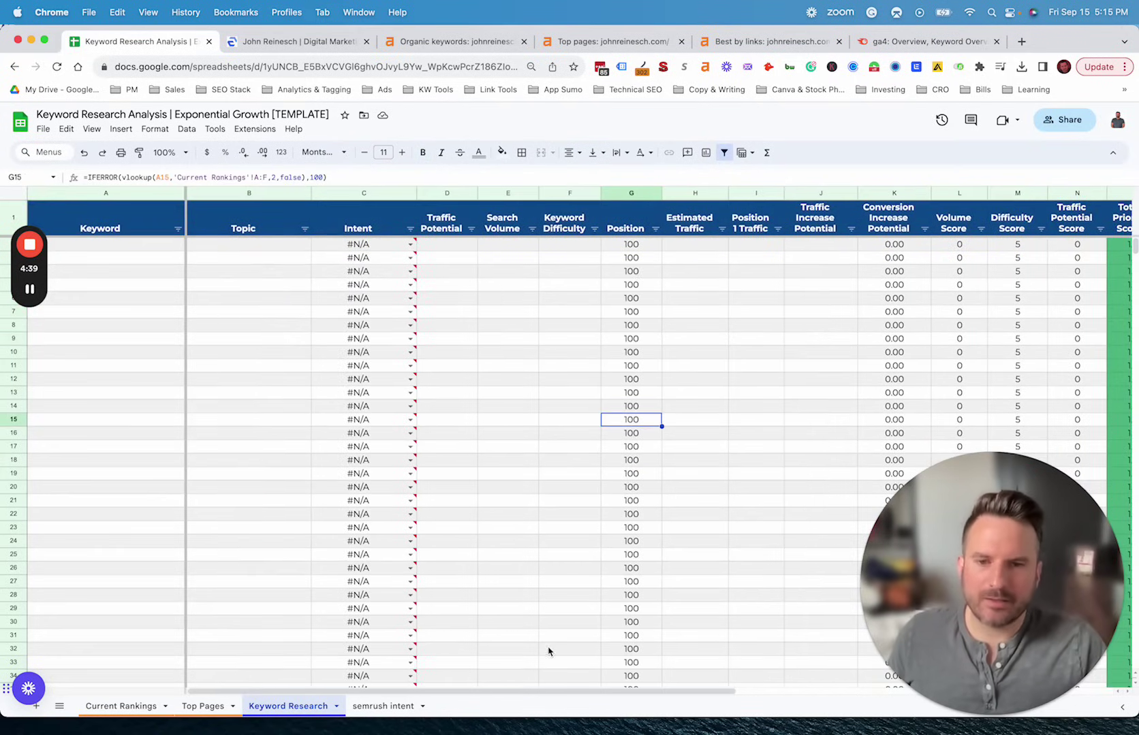
{"action": "left_click_drag", "start_coordinate": [555, 692], "coordinate": [187, 618]}
{"action": "left_click_drag", "start_coordinate": [112, 219], "coordinate": [154, 689]}
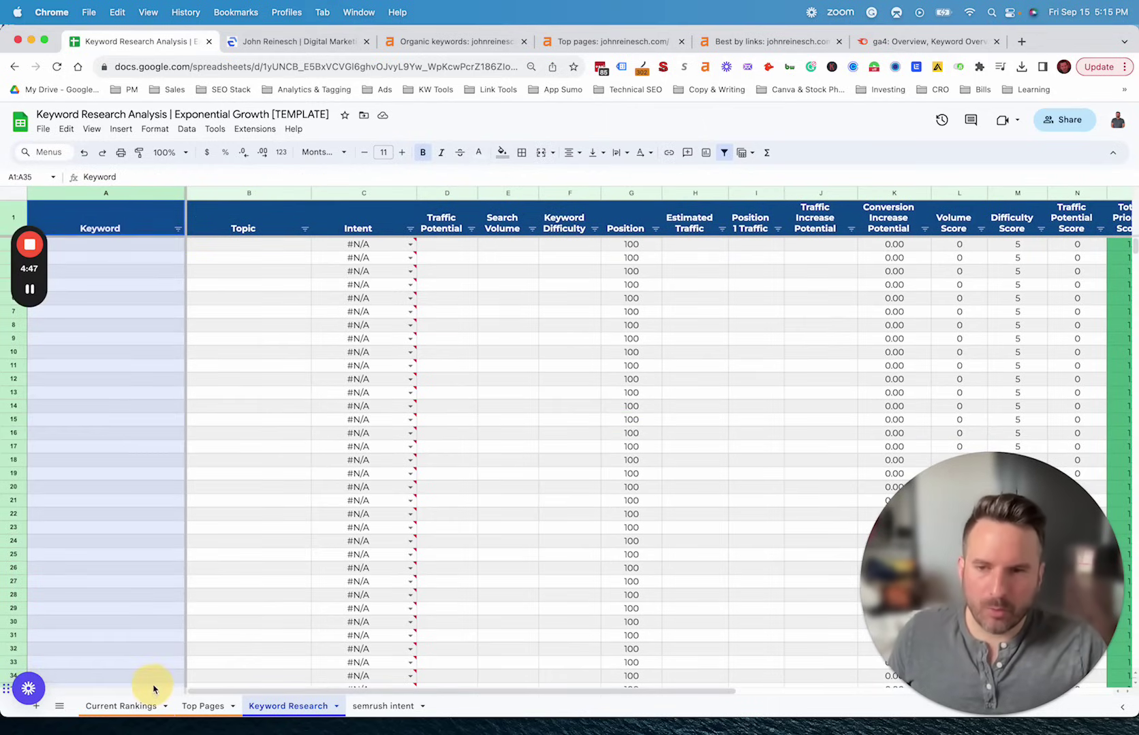
{"action": "left_click_drag", "start_coordinate": [443, 190], "coordinate": [544, 209]}
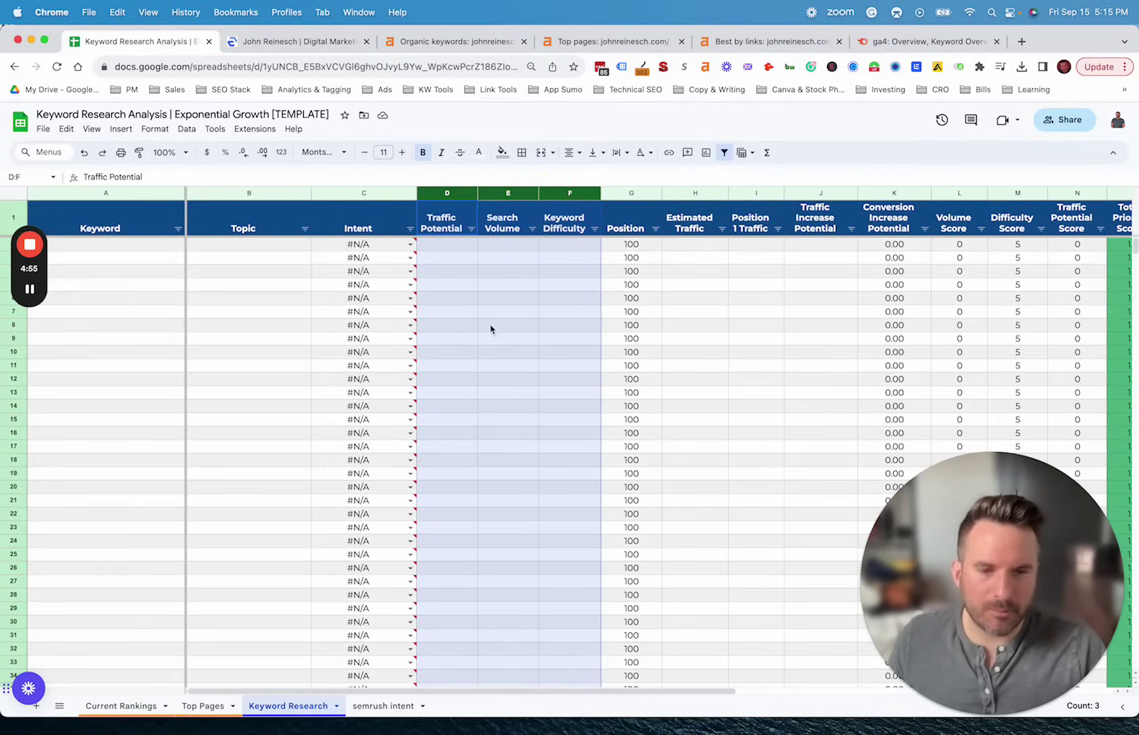
{"action": "left_click", "coordinate": [449, 228]}
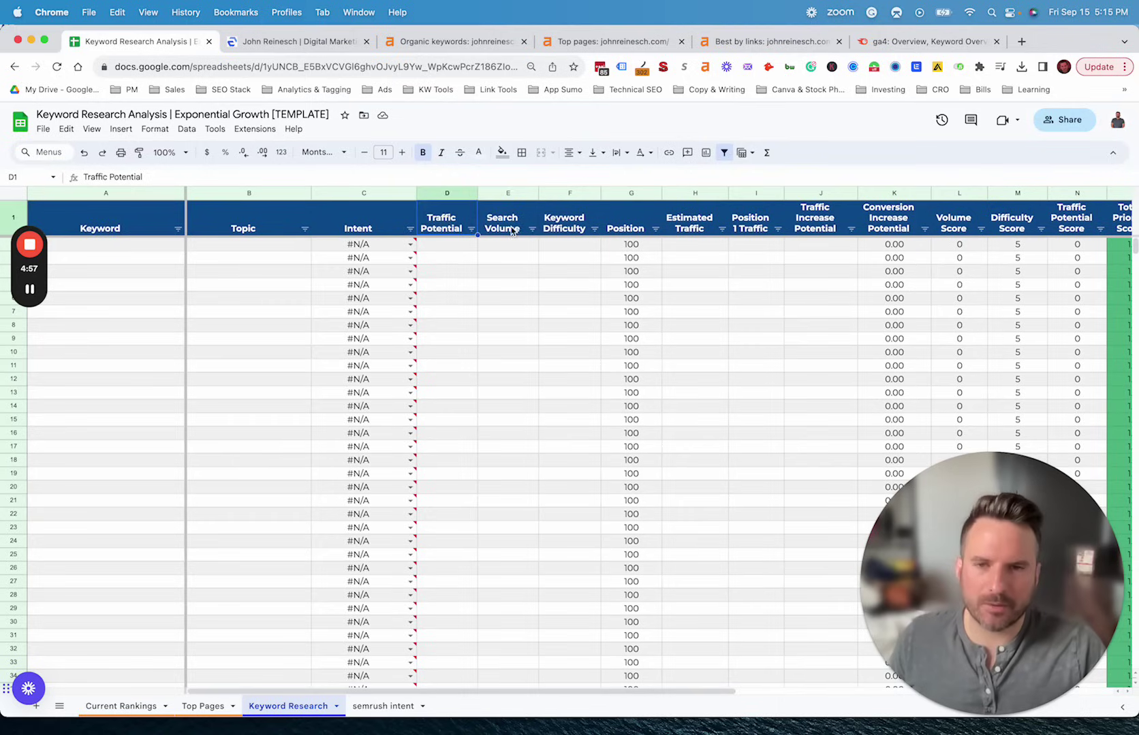
{"action": "left_click", "coordinate": [507, 225]}
{"action": "left_click", "coordinate": [562, 222]}
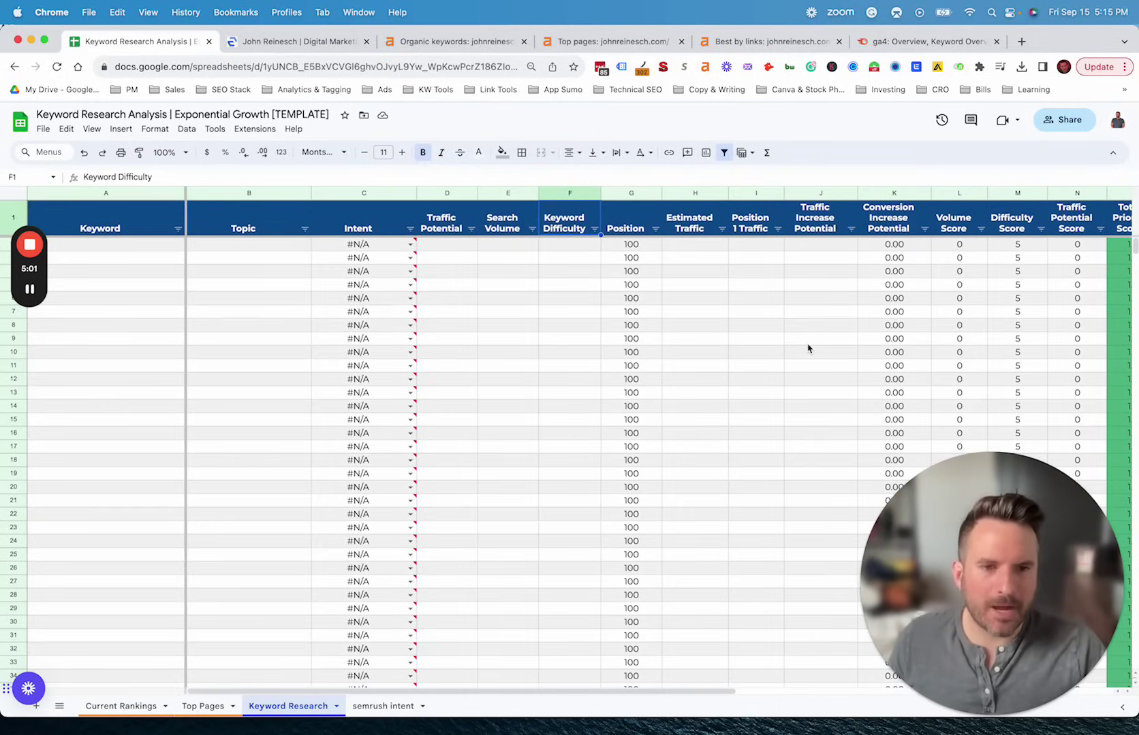
{"action": "scroll", "coordinate": [809, 349], "scroll_direction": "right", "scroll_amount": 10}
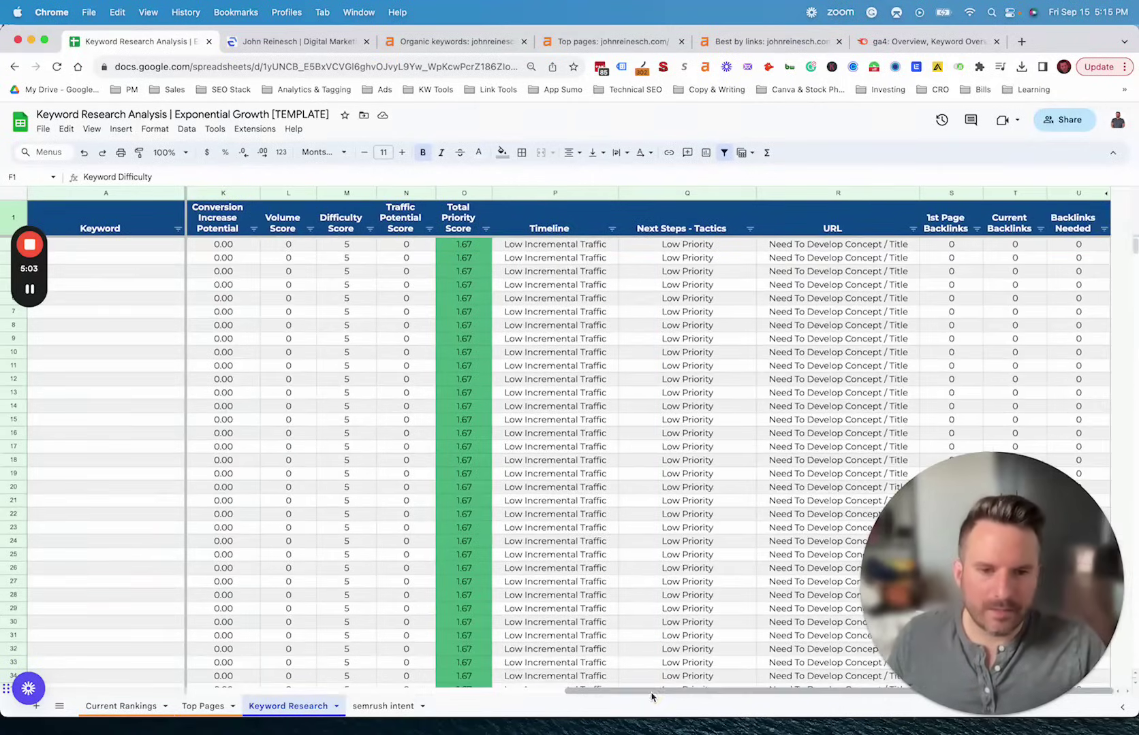
{"action": "left_click_drag", "start_coordinate": [651, 691], "coordinate": [300, 669]}
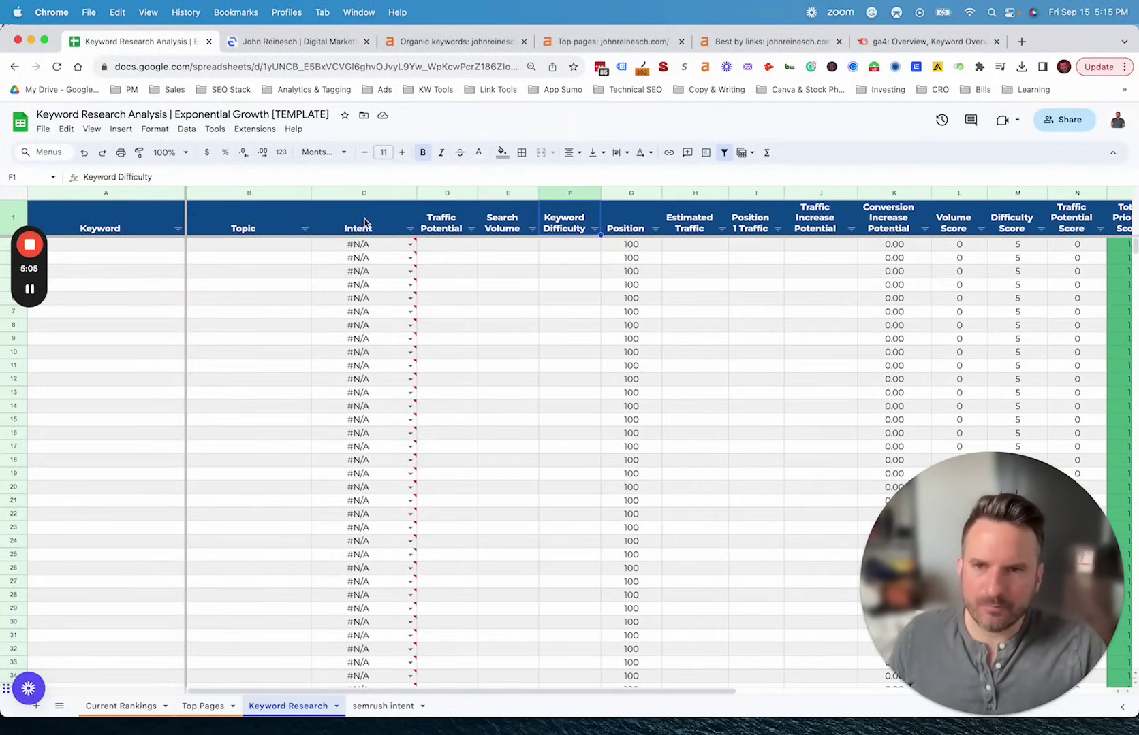
{"action": "left_click", "coordinate": [366, 222]}
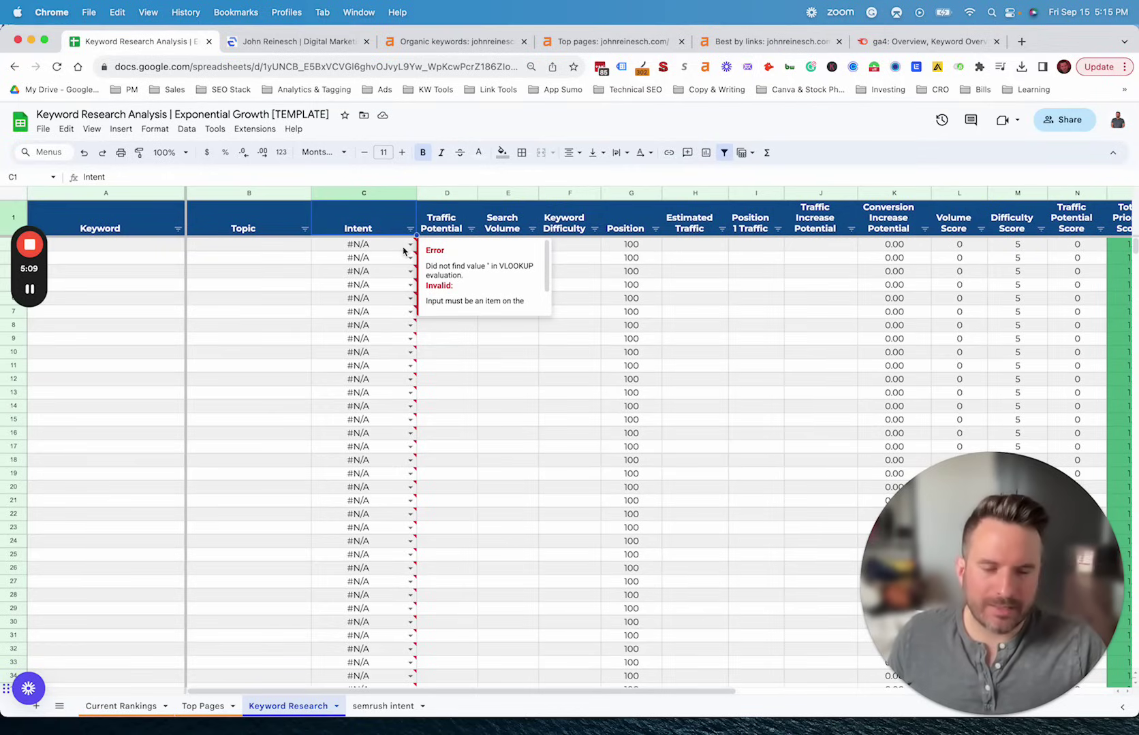
Step: Clear the range A2:N11 below the headers in the semrush intent sheet and return to the Keyword Research sheet
{"action": "left_click", "coordinate": [381, 706]}
{"action": "left_click_drag", "start_coordinate": [65, 220], "coordinate": [828, 333]}
{"action": "key", "text": "Delete"}
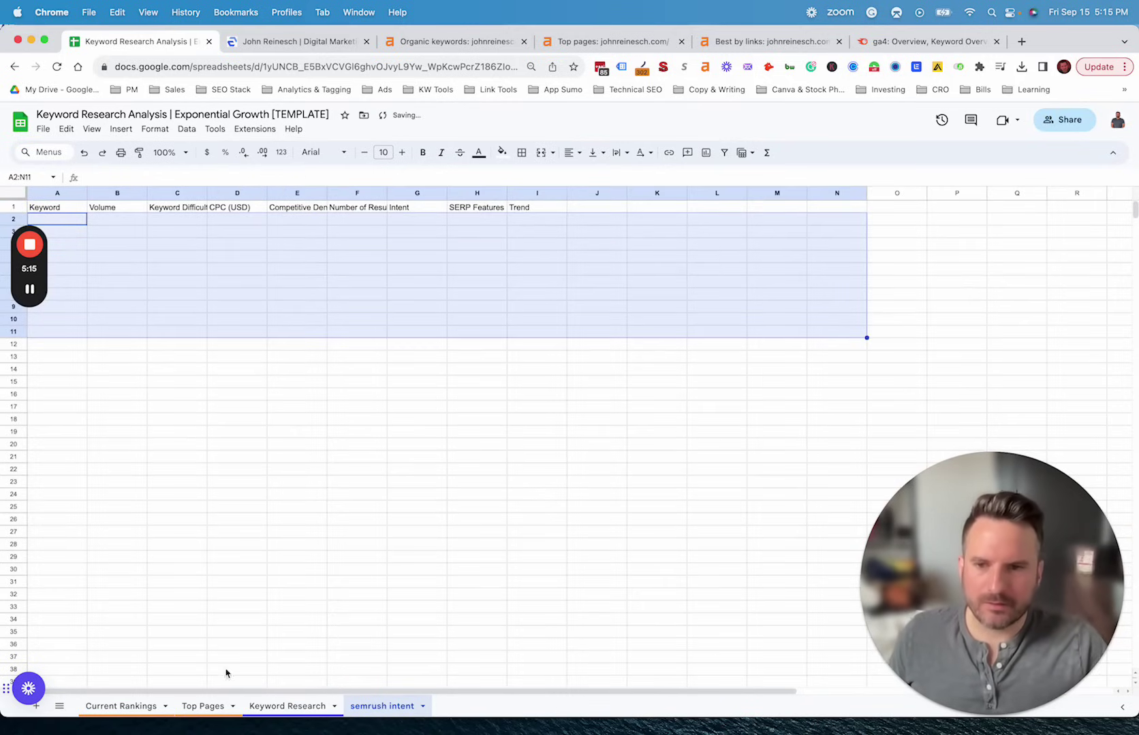
{"action": "left_click", "coordinate": [282, 707]}
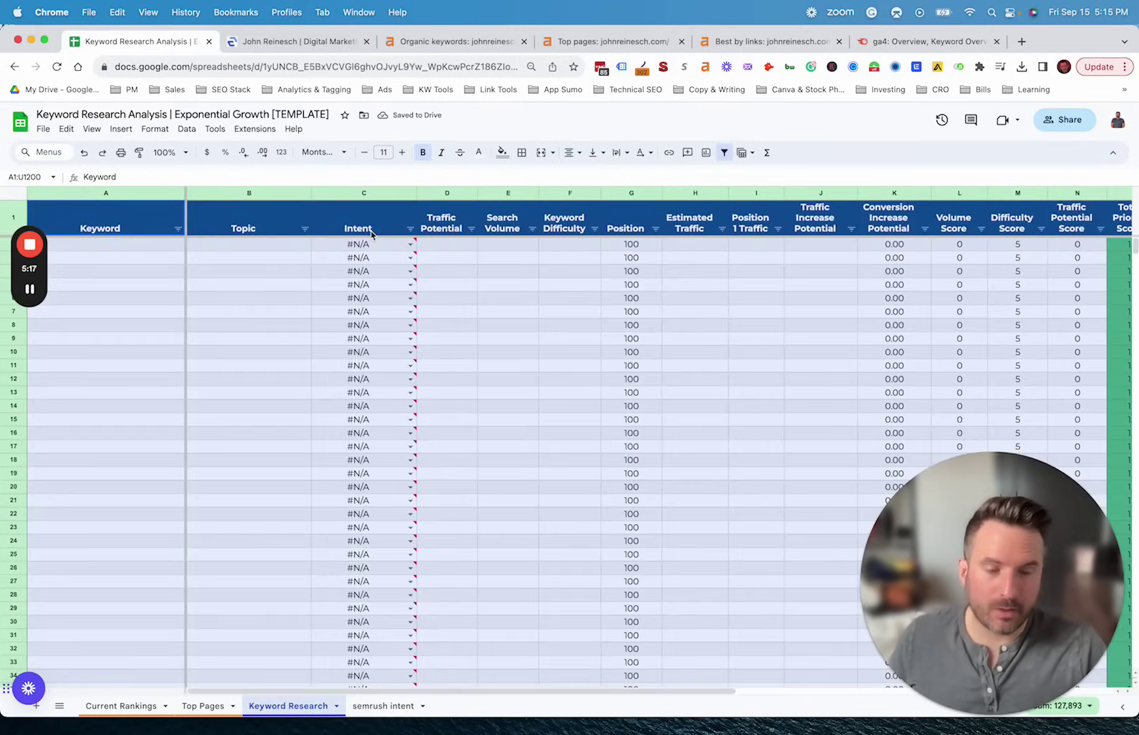
{"action": "mouse_move", "coordinate": [369, 252]}
{"action": "left_click", "coordinate": [265, 270]}
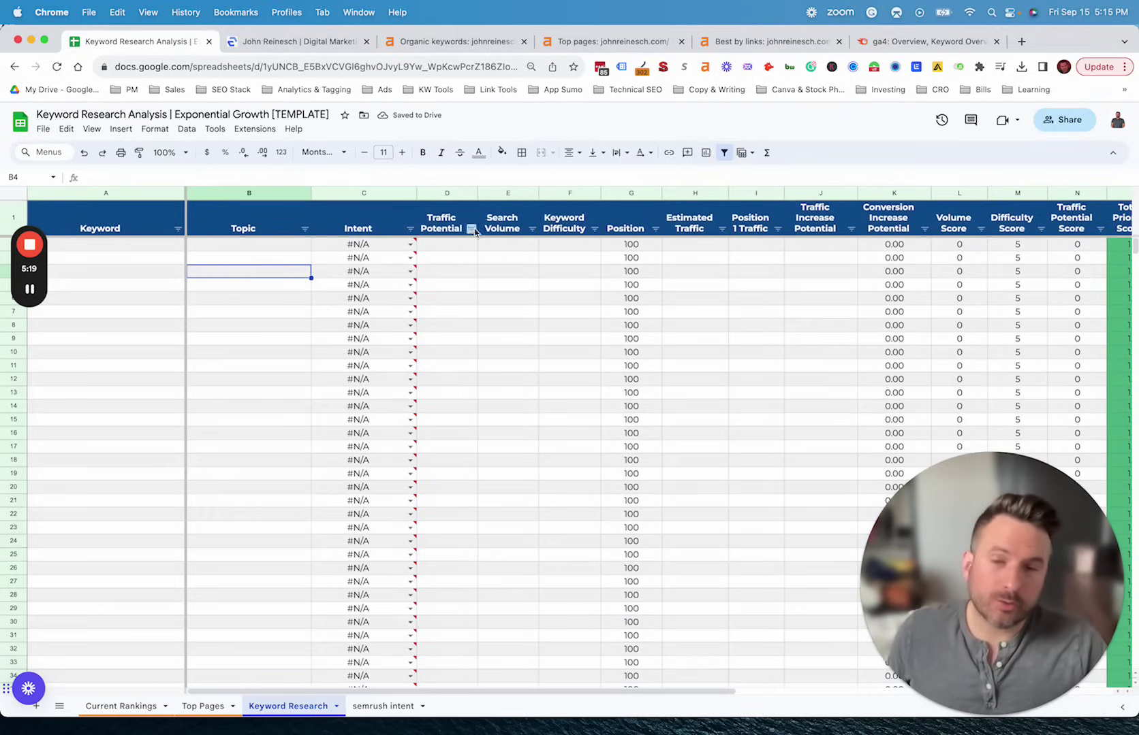
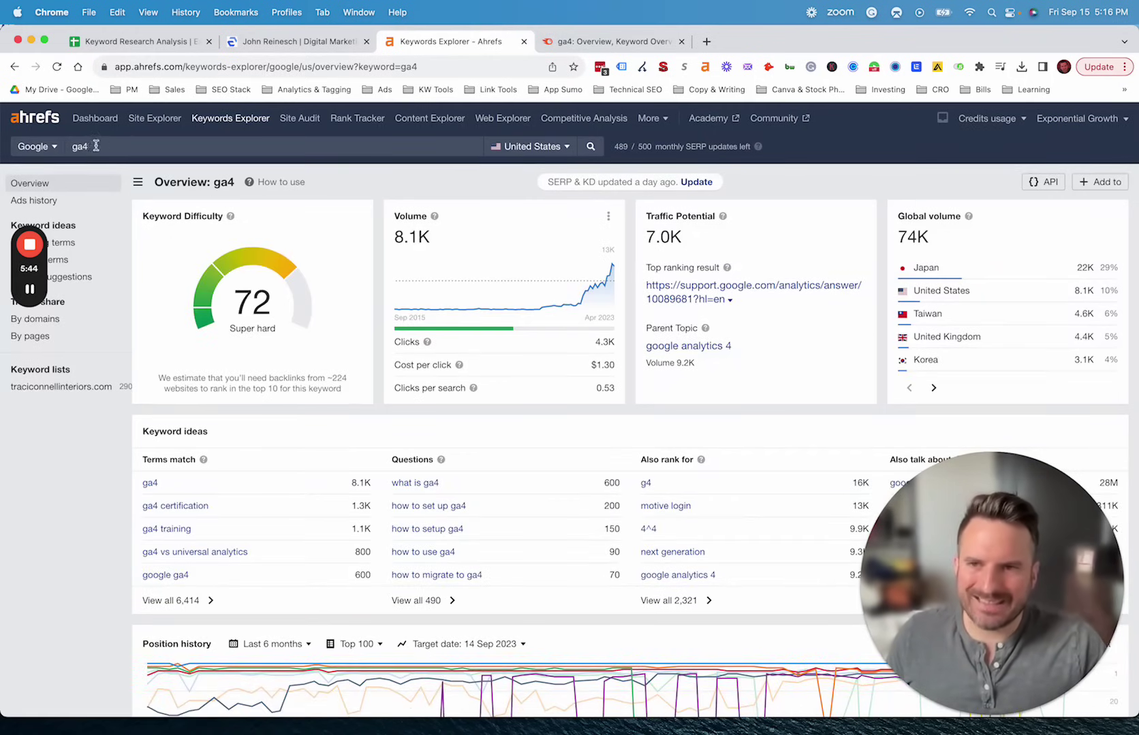
Step: Open the full list of ga4 matching terms in a separate tab, closing the extra tab opened alongside it
{"action": "left_click", "coordinate": [172, 600], "text": "super"}
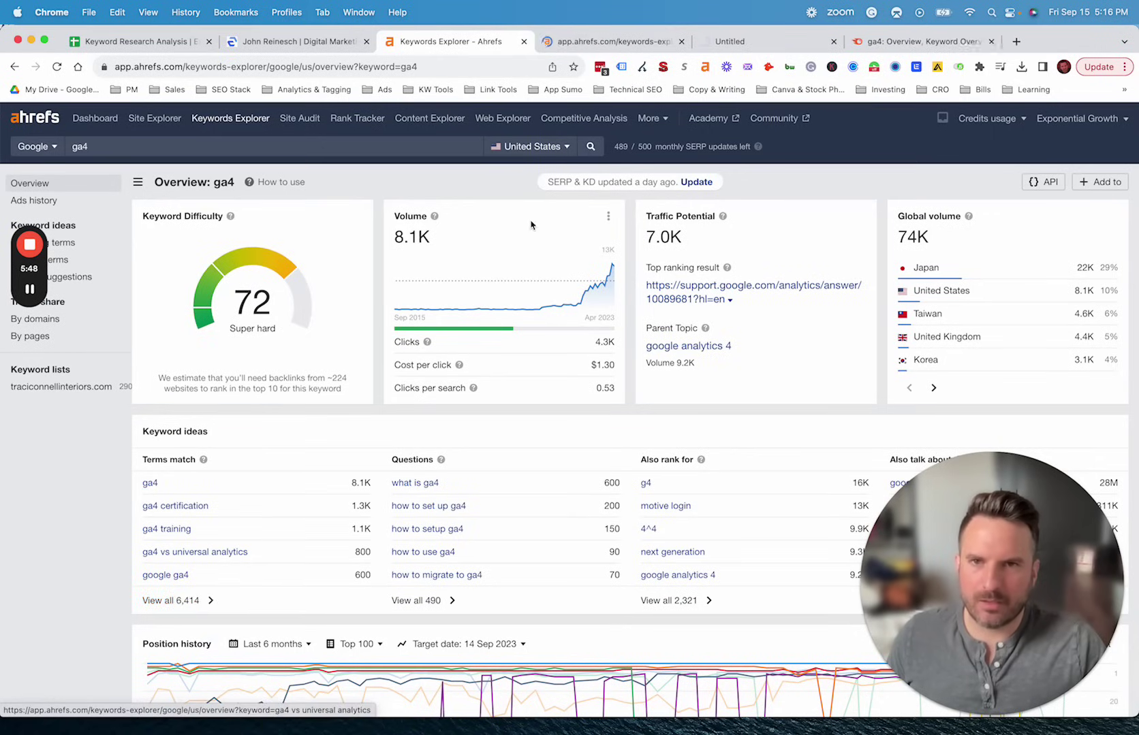
{"action": "left_click", "coordinate": [429, 117], "text": "super"}
{"action": "left_click", "coordinate": [680, 41]}
Step: Look up the keyword google analytics 4 in Keywords Explorer and open its full list of matching terms
{"action": "left_click", "coordinate": [117, 140]}
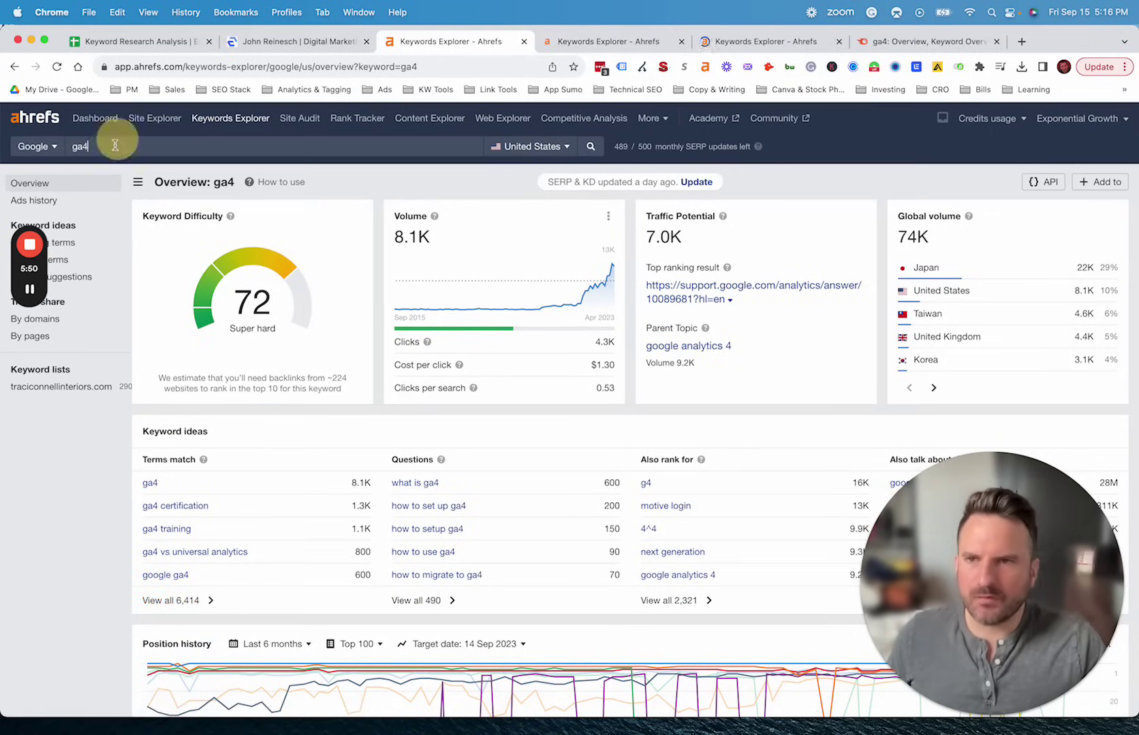
{"action": "key", "text": "super+a"}
{"action": "type", "text": "g"}
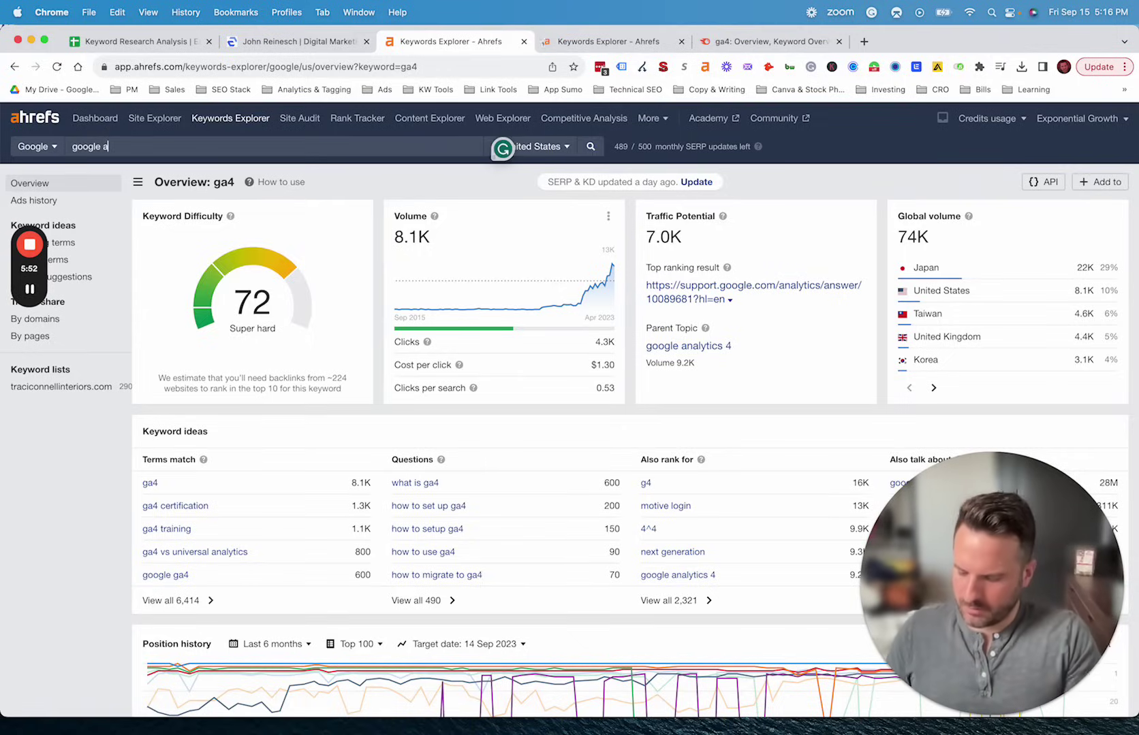
{"action": "key", "text": "Return"}
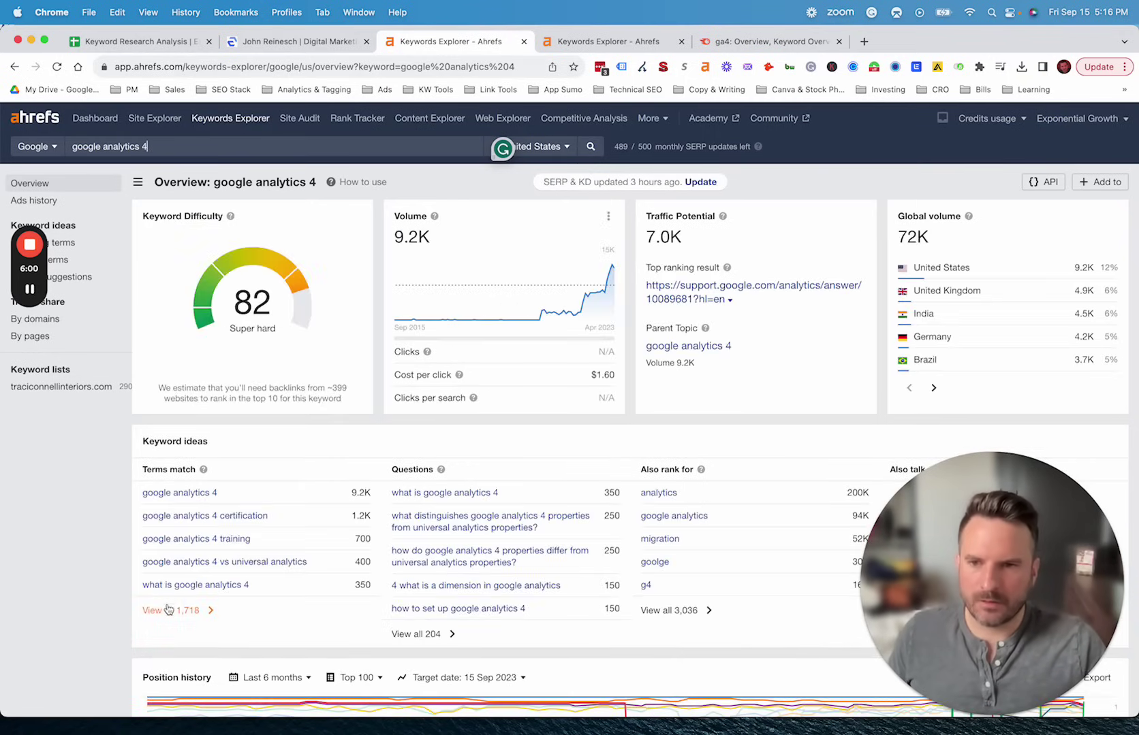
{"action": "left_click", "coordinate": [158, 610]}
Step: Filter the ga4 matching terms to a minimum search volume of 10
{"action": "left_click", "coordinate": [593, 42]}
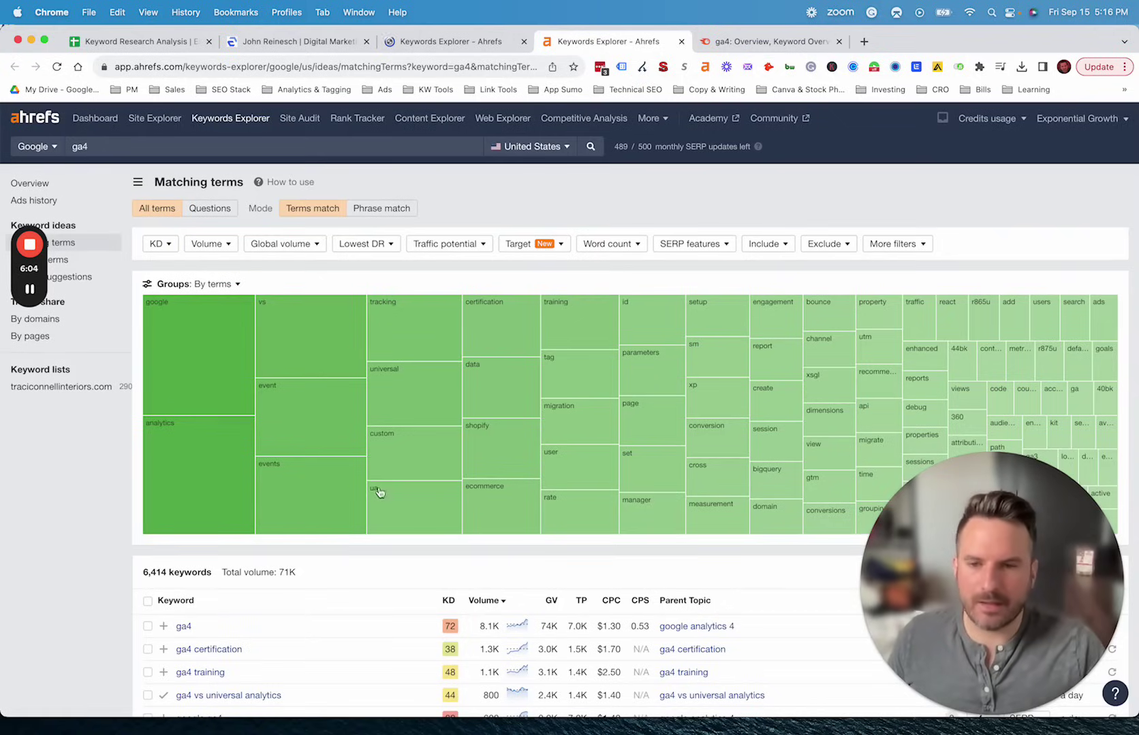
{"action": "scroll", "coordinate": [379, 492], "scroll_direction": "down", "scroll_amount": 2}
{"action": "scroll", "coordinate": [310, 487], "scroll_direction": "up", "scroll_amount": 2}
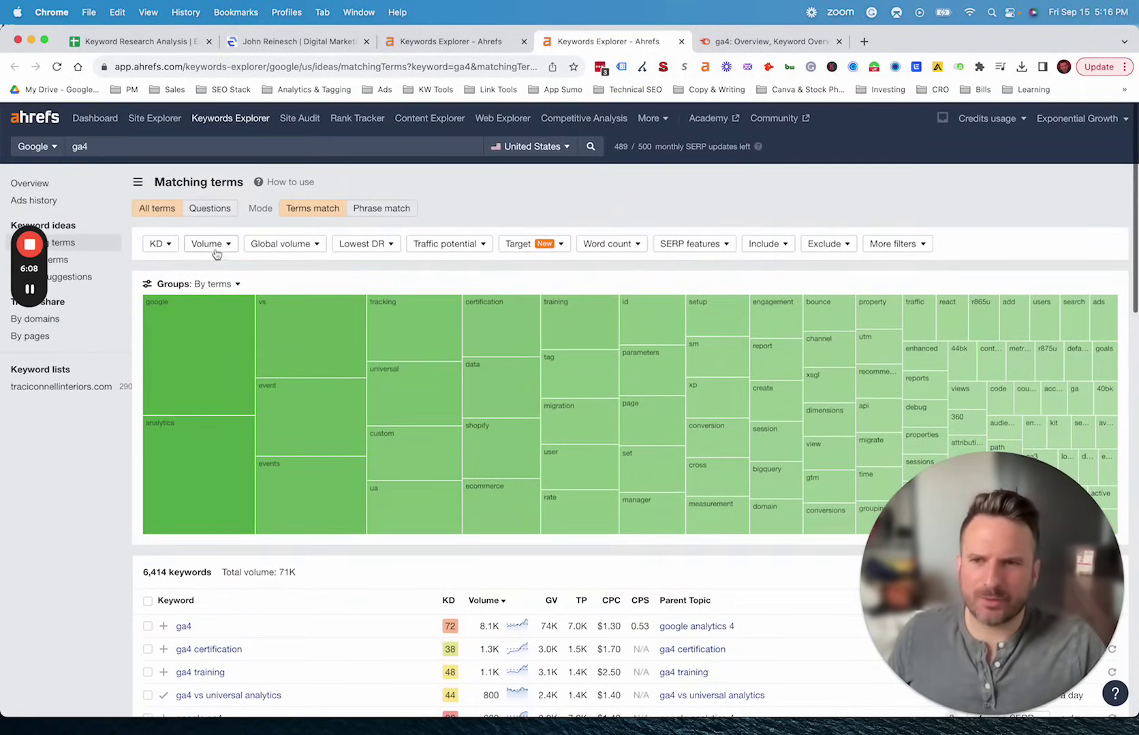
{"action": "left_click", "coordinate": [230, 245]}
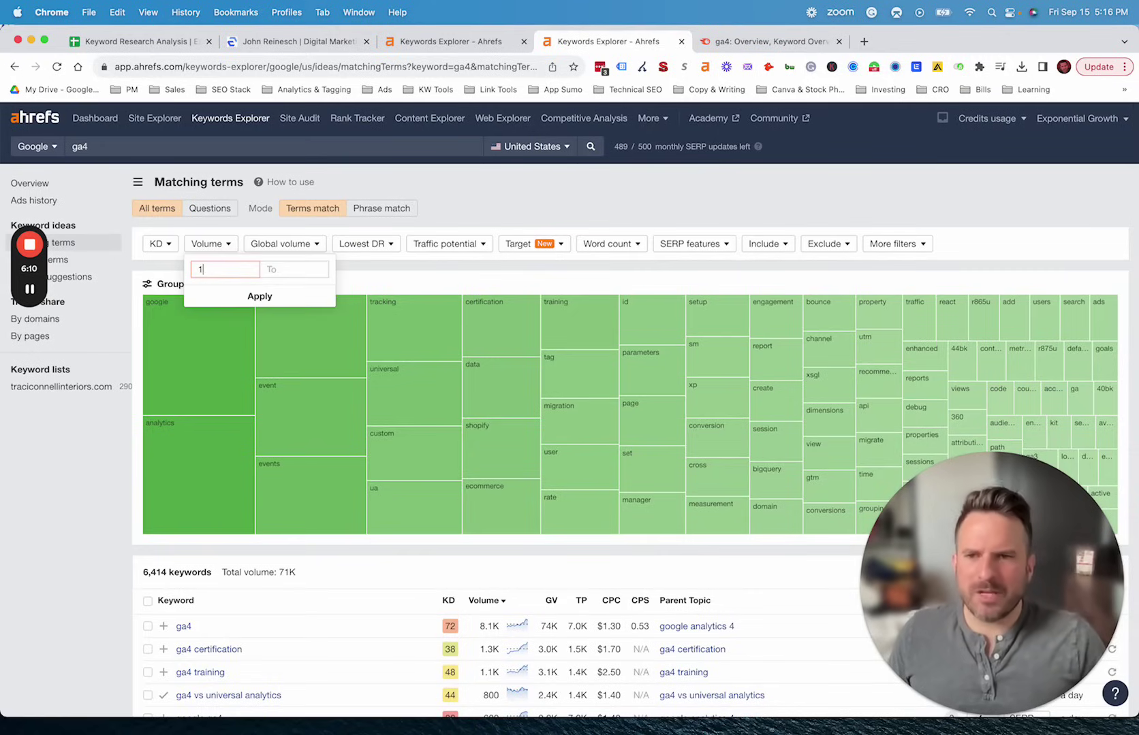
{"action": "type", "text": "10"}
{"action": "left_click", "coordinate": [261, 296]}
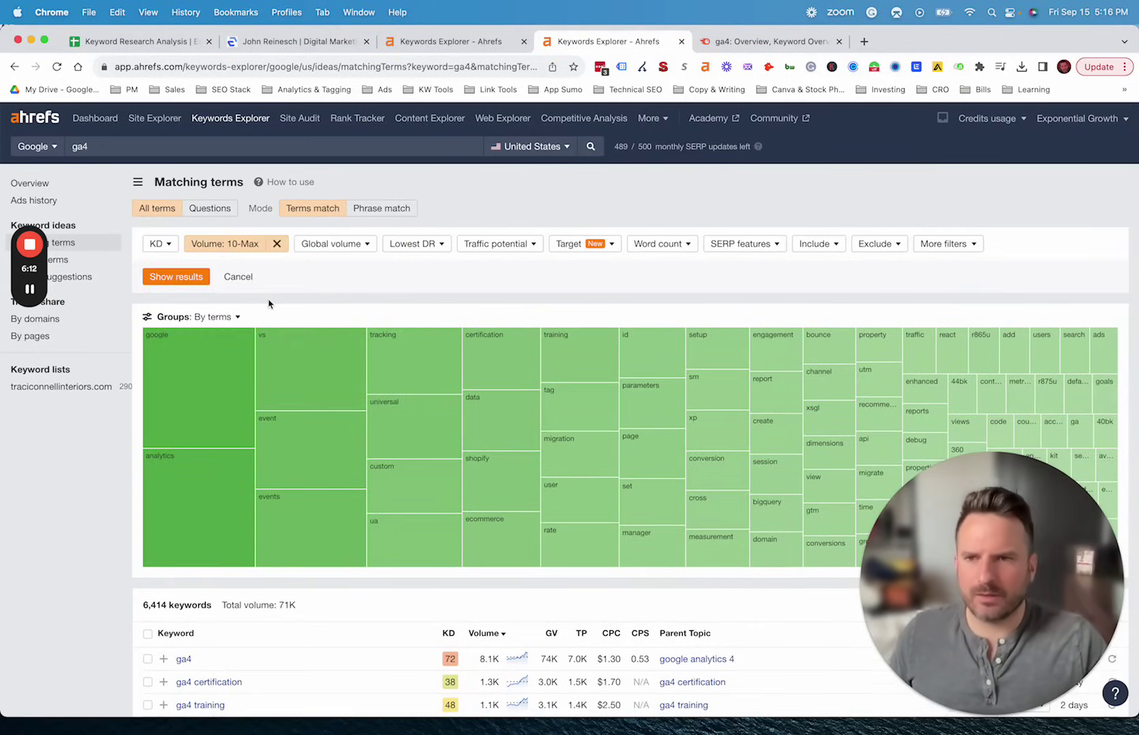
{"action": "left_click", "coordinate": [175, 277]}
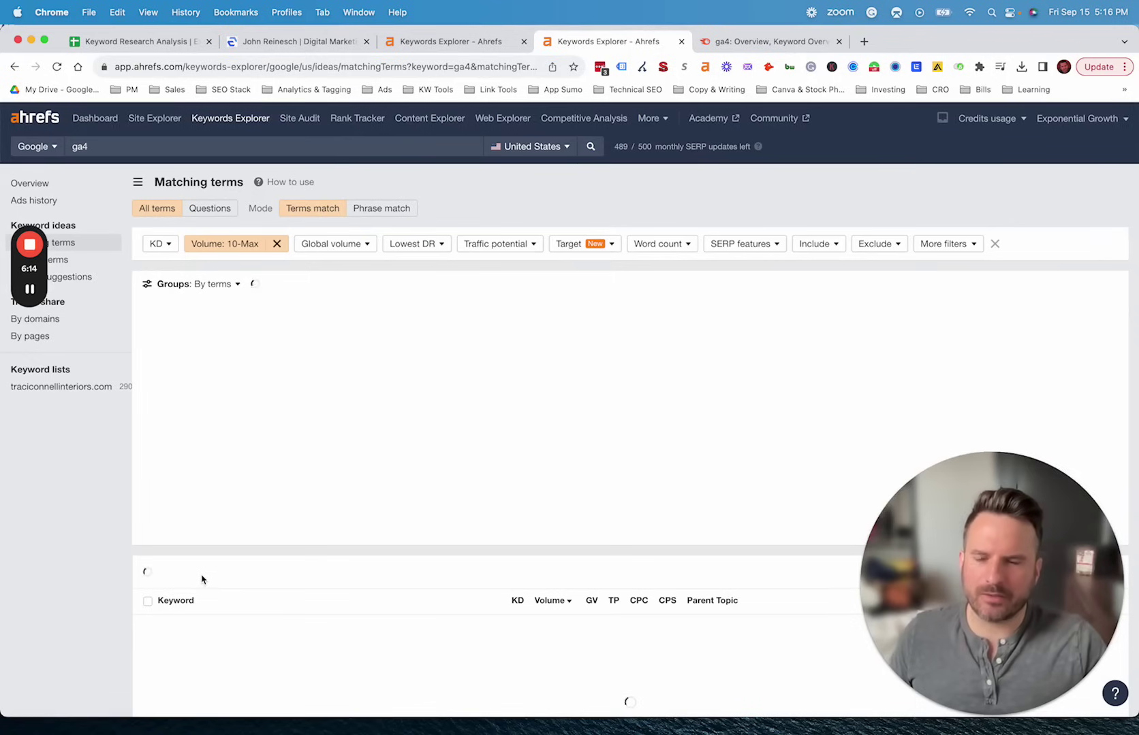
{"action": "scroll", "coordinate": [201, 580], "scroll_direction": "down", "scroll_amount": 1}
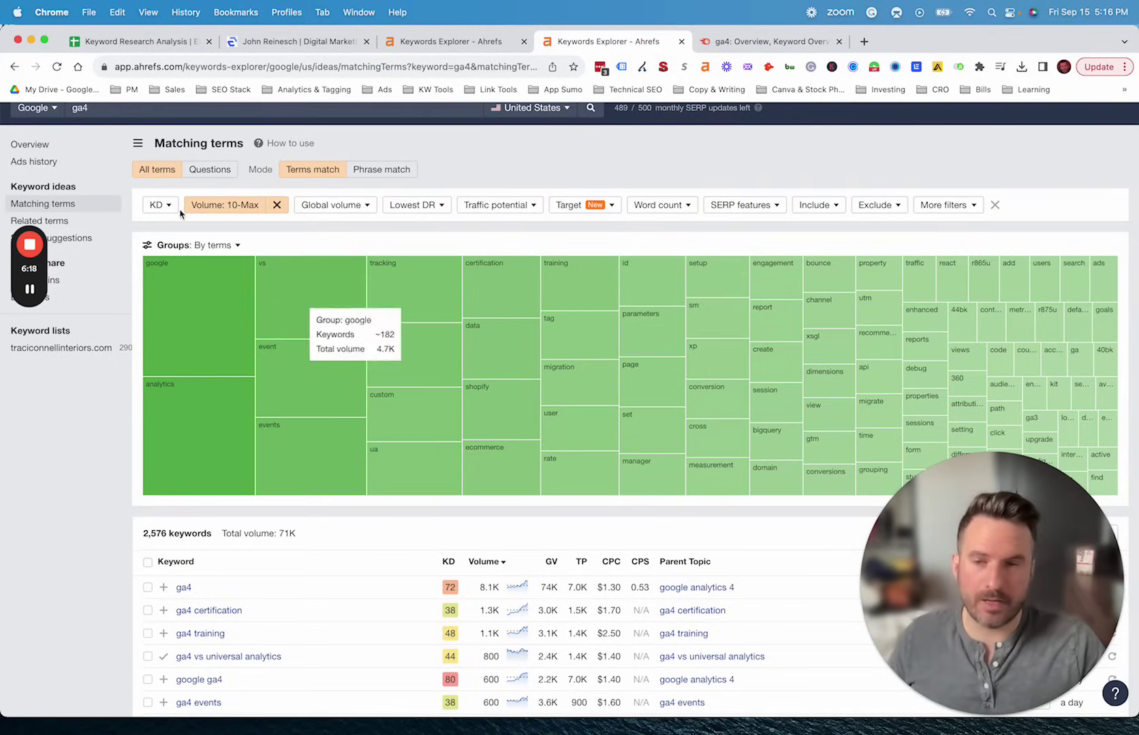
Step: Set the minimum search volume for the ga4 matching terms to 100 and apply the filter
{"action": "scroll", "coordinate": [204, 224], "scroll_direction": "up", "scroll_amount": 1}
{"action": "left_click", "coordinate": [229, 213]}
{"action": "type", "text": "0"}
{"action": "key", "text": "Return"}
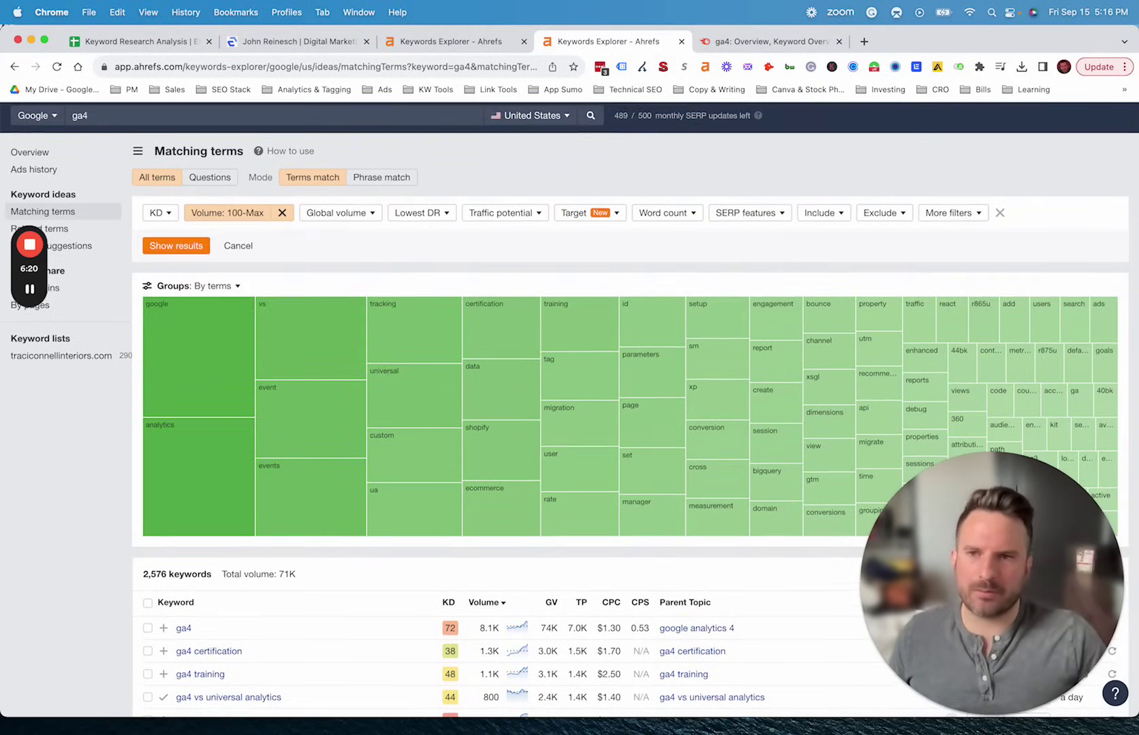
{"action": "left_click", "coordinate": [176, 245]}
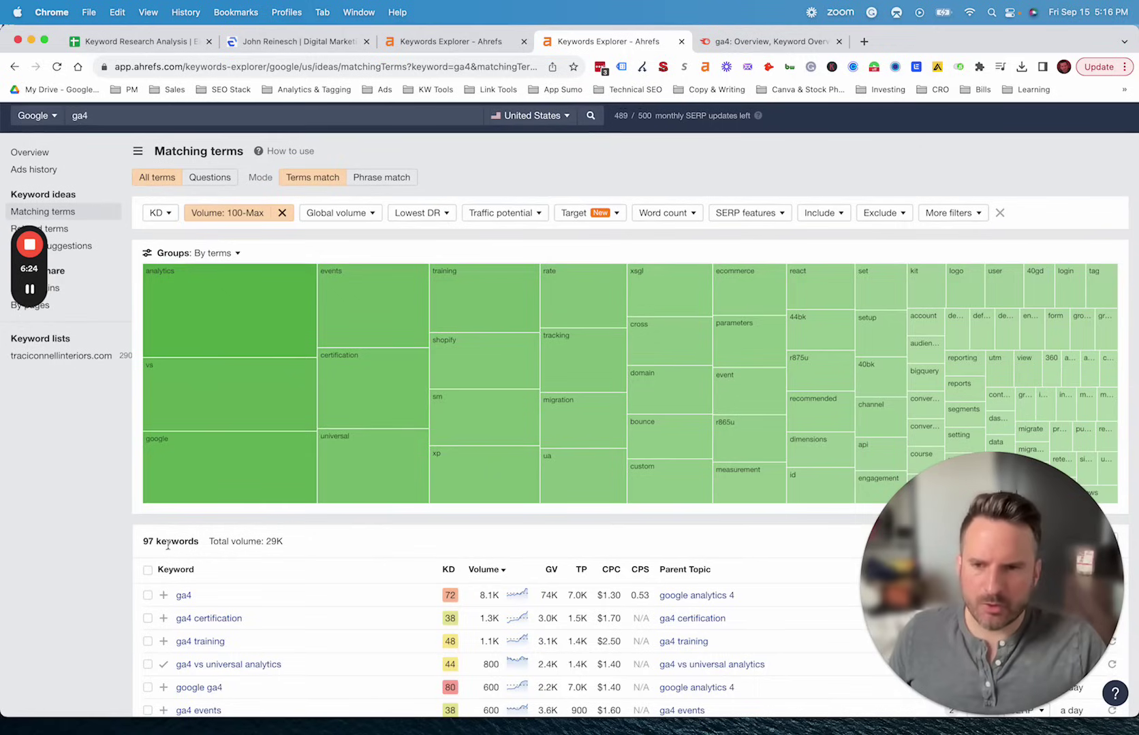
{"action": "scroll", "coordinate": [420, 508], "scroll_direction": "down", "scroll_amount": 5}
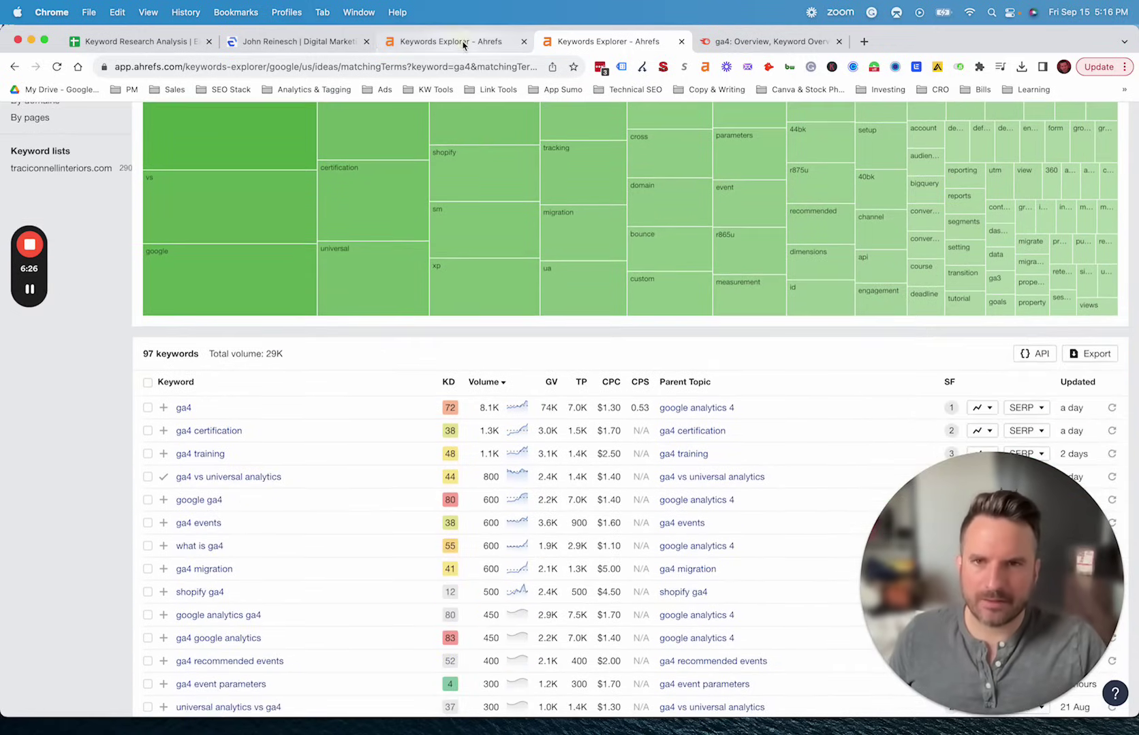
Step: Filter the google analytics 4 matching terms to a minimum search volume of 100
{"action": "left_click", "coordinate": [463, 43]}
{"action": "left_click", "coordinate": [211, 244]}
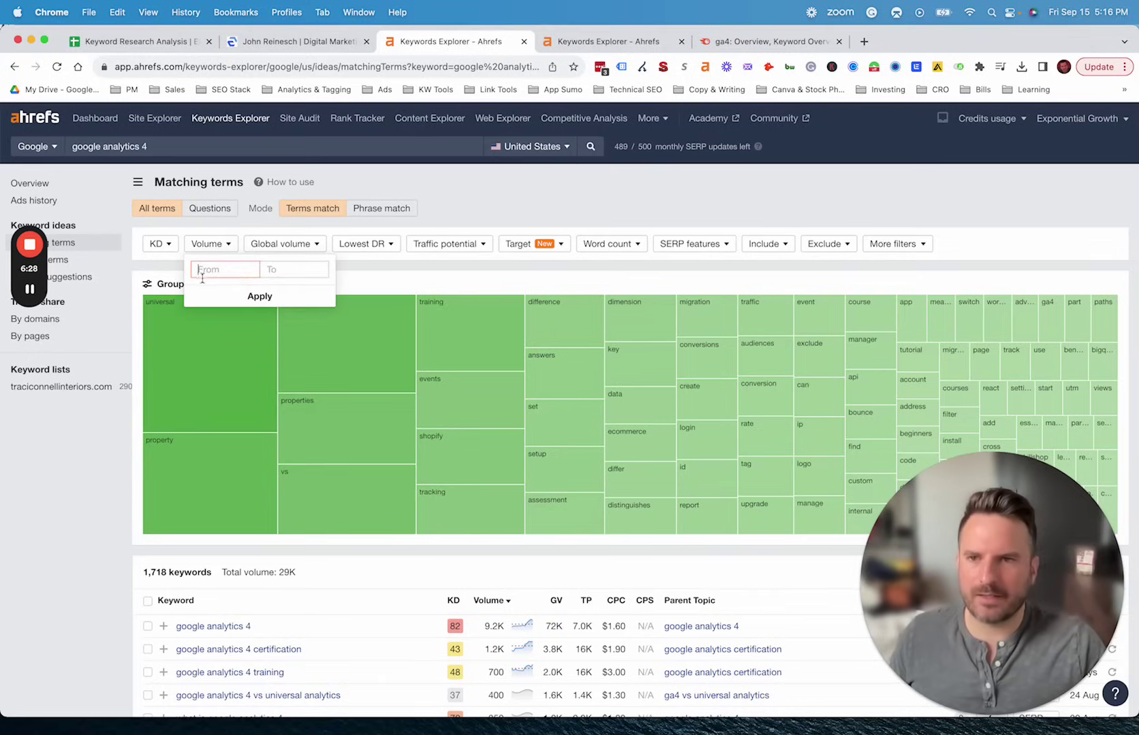
{"action": "left_click", "coordinate": [259, 296]}
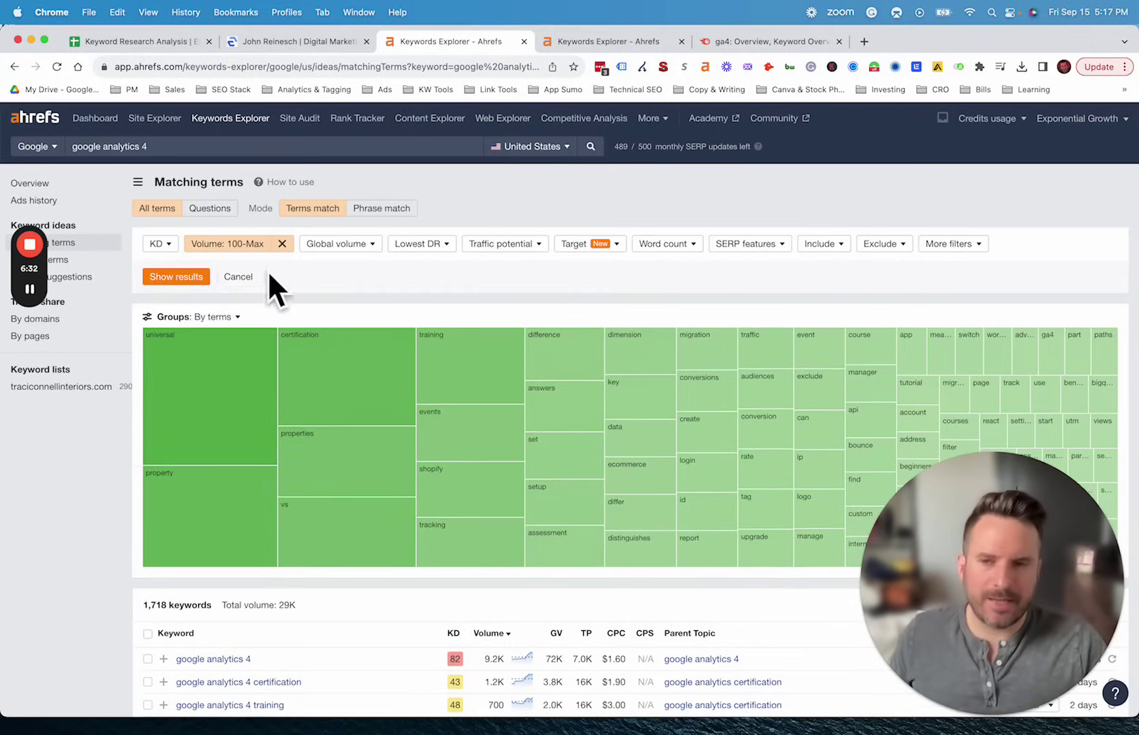
{"action": "left_click", "coordinate": [176, 276]}
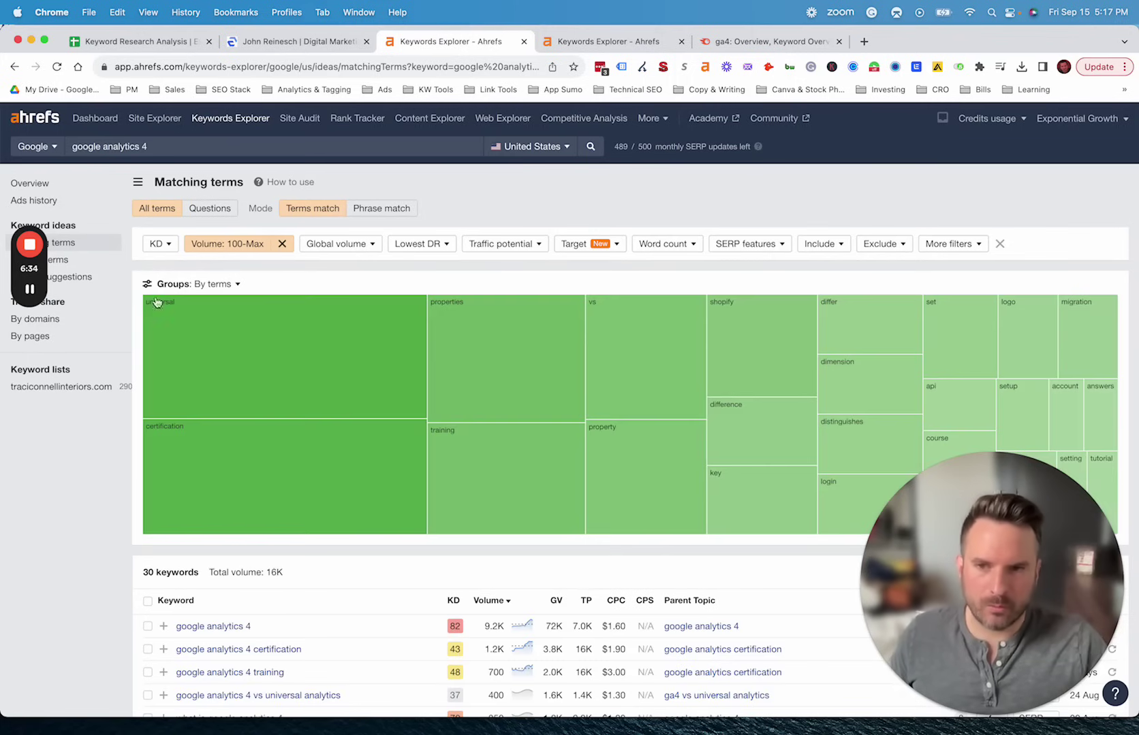
{"action": "scroll", "coordinate": [180, 569], "scroll_direction": "down", "scroll_amount": 5}
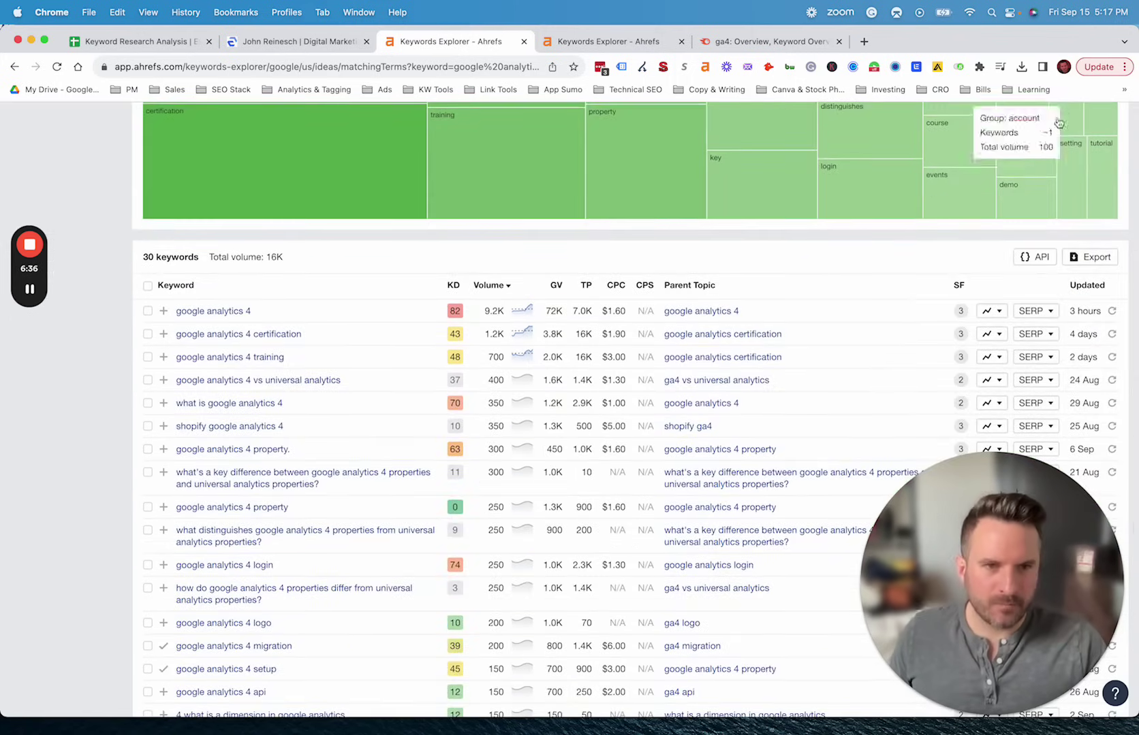
{"action": "scroll", "coordinate": [324, 258], "scroll_direction": "up", "scroll_amount": 6}
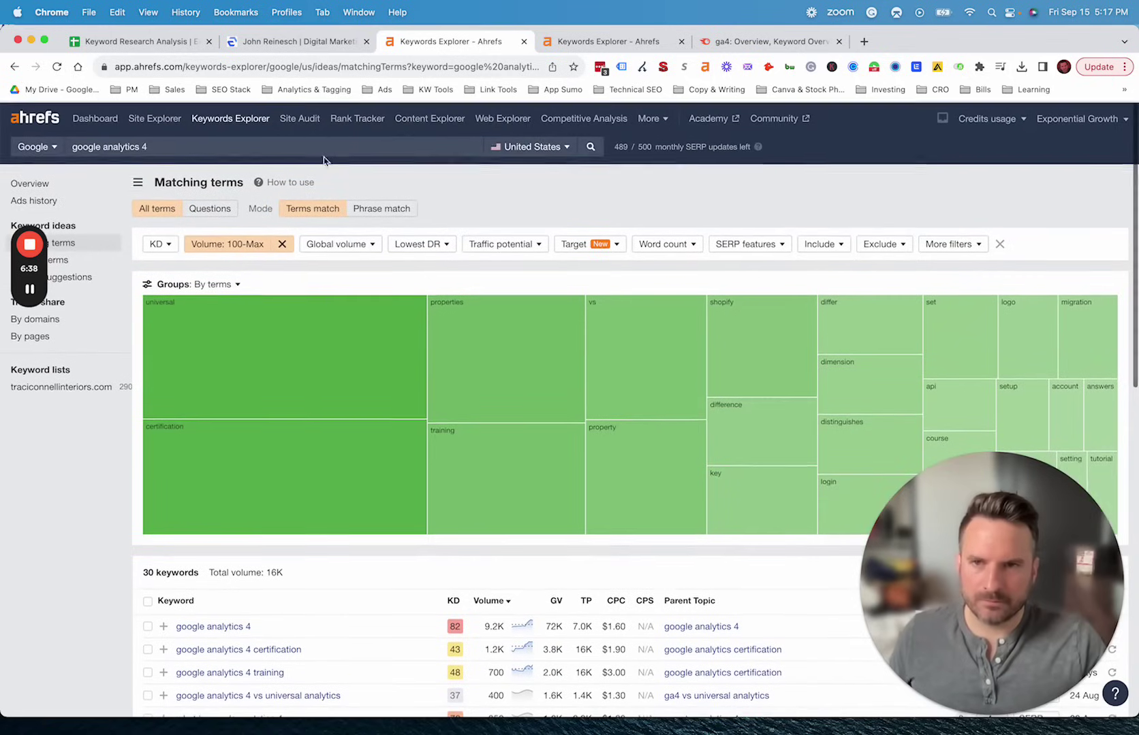
Step: Export all filtered google analytics 4 keywords and all filtered ga4 keywords to CSV with Microsoft Excel (UTF-16) encoding
{"action": "scroll", "coordinate": [1011, 389], "scroll_direction": "down", "scroll_amount": 6}
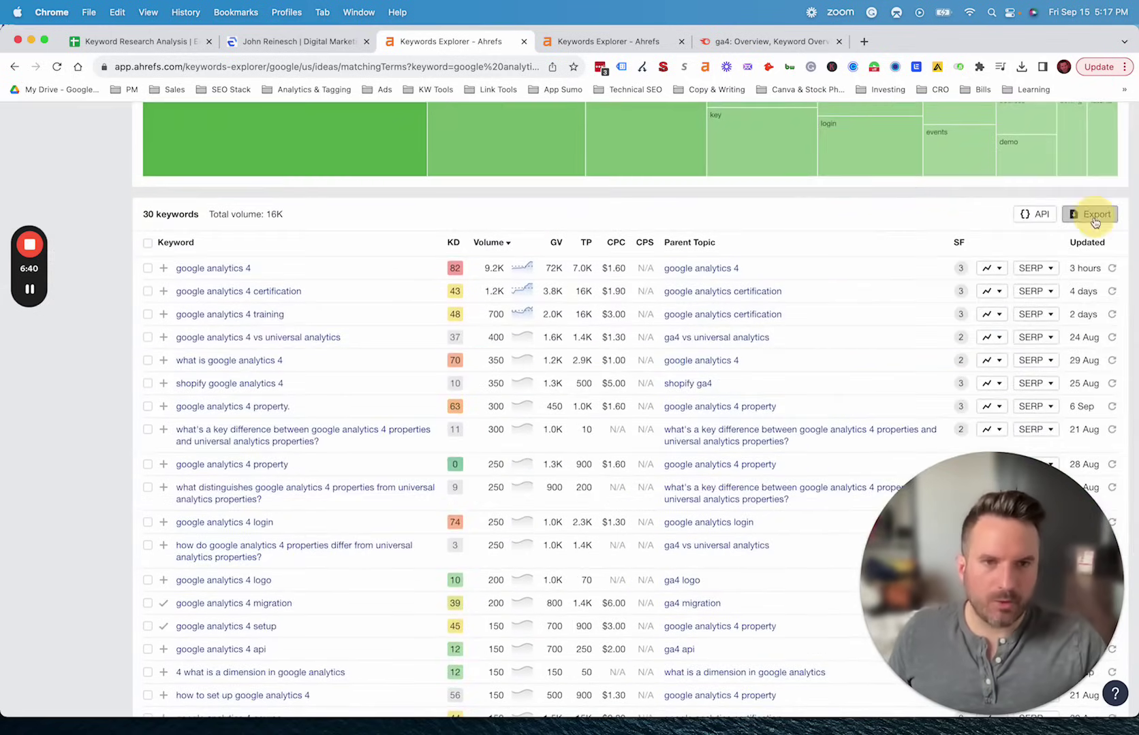
{"action": "left_click", "coordinate": [1090, 214]}
{"action": "left_click", "coordinate": [446, 510]}
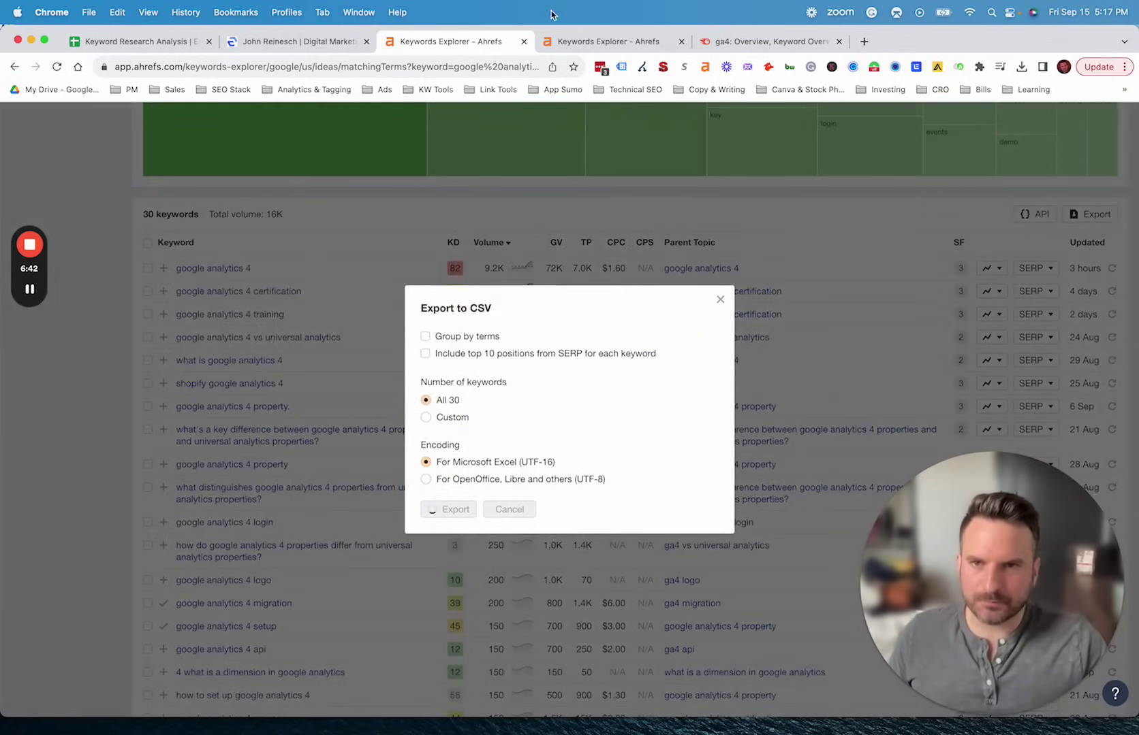
{"action": "left_click", "coordinate": [599, 42]}
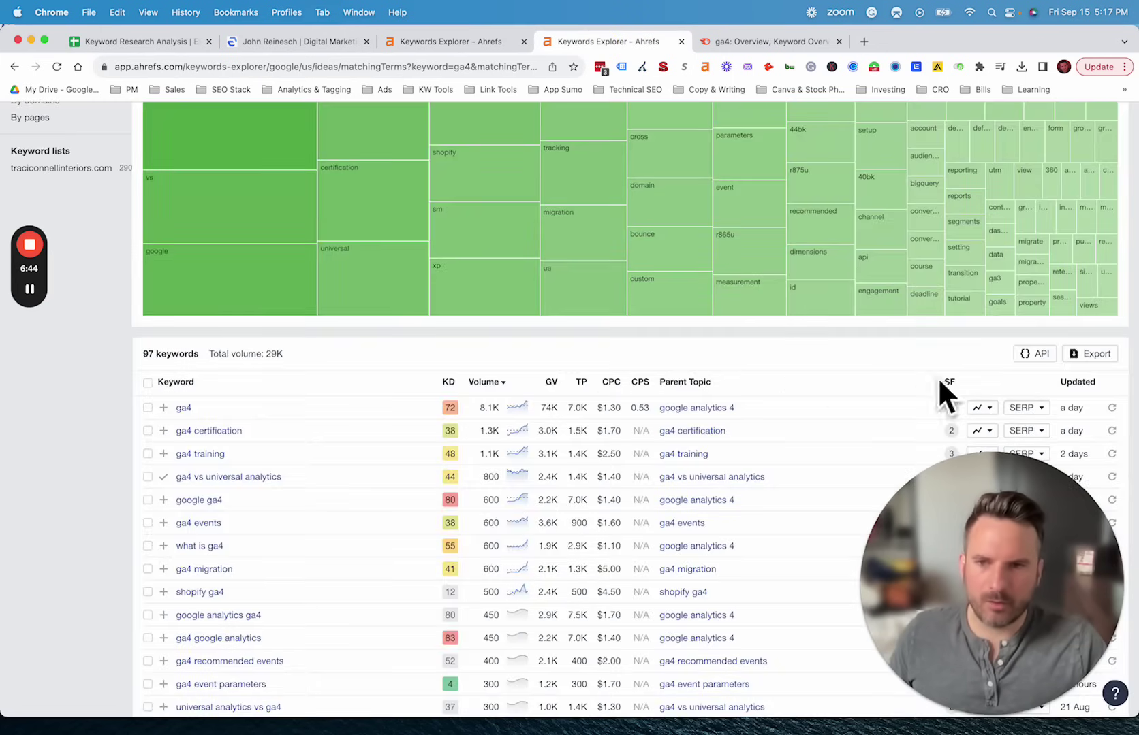
{"action": "left_click", "coordinate": [1092, 354]}
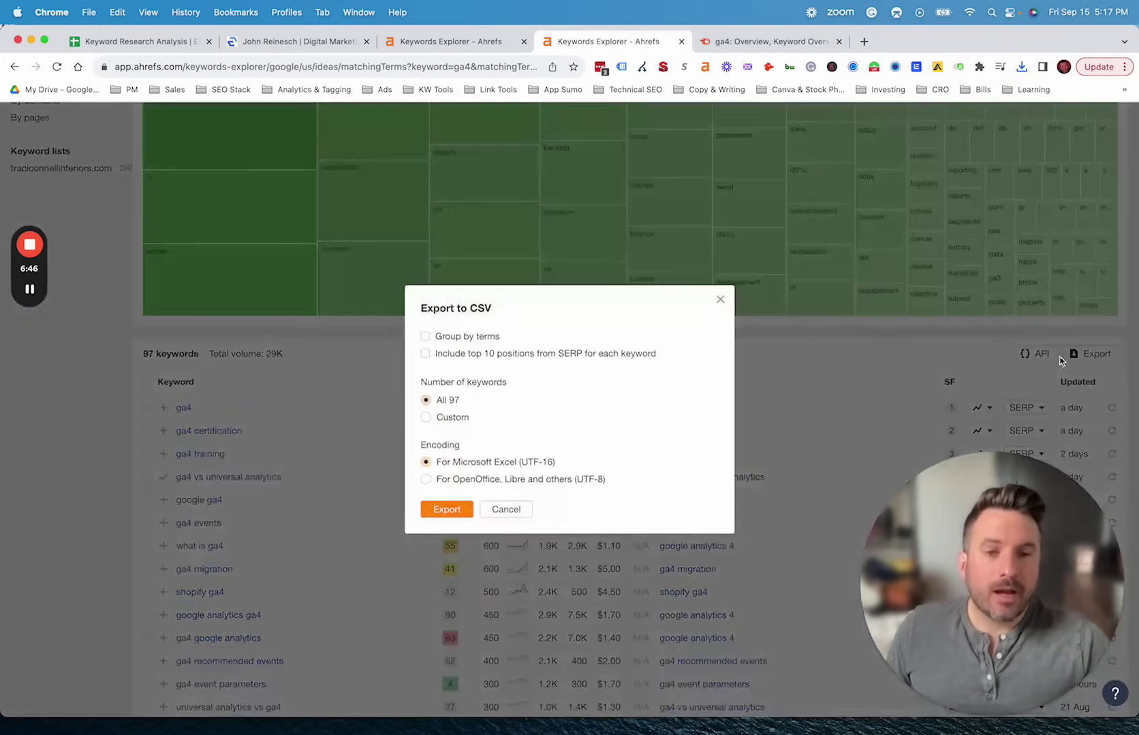
{"action": "left_click", "coordinate": [453, 512]}
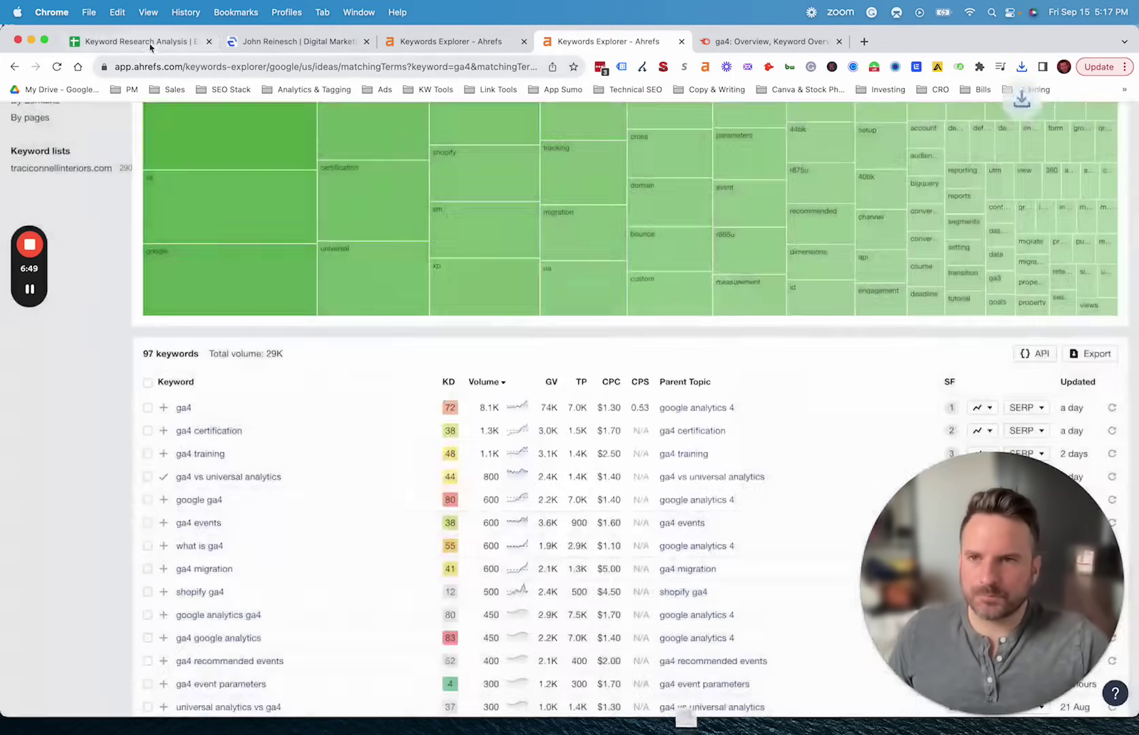
Step: Add a sheet to the keyword research spreadsheet and import google_us_google-analytics-4_matching-terms_2023-09-15_17-17-11.csv at cell A1, replacing data at the selected cell
{"action": "left_click", "coordinate": [136, 41]}
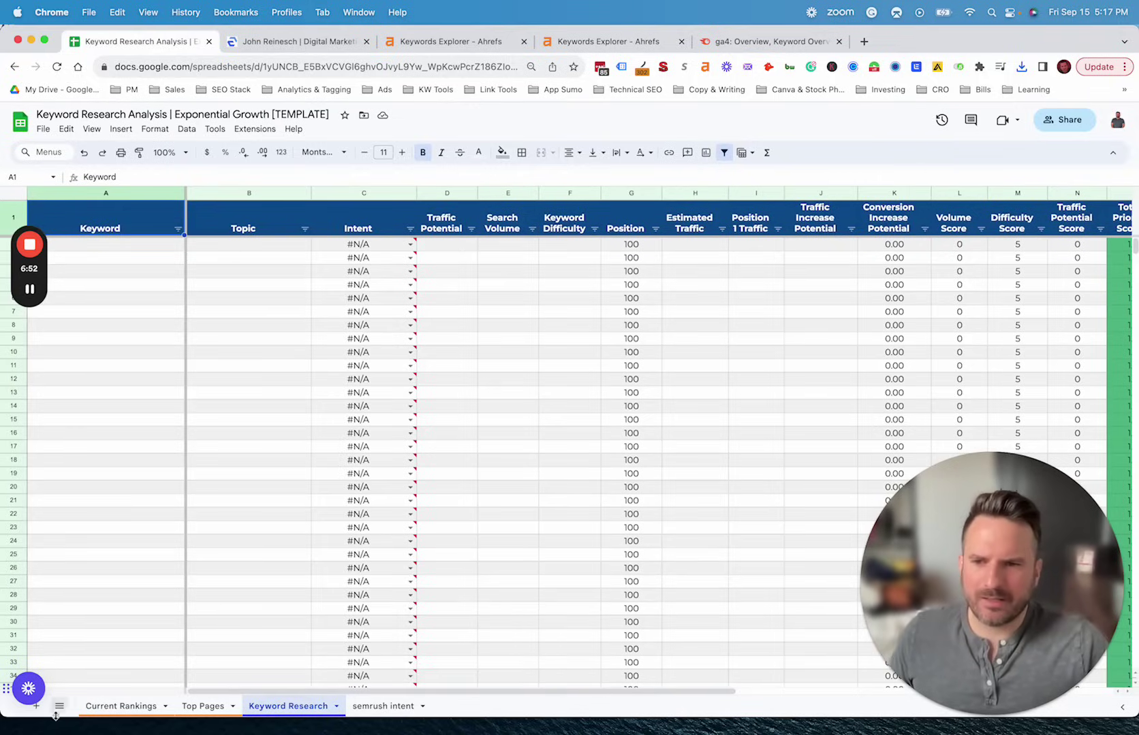
{"action": "left_click", "coordinate": [36, 706]}
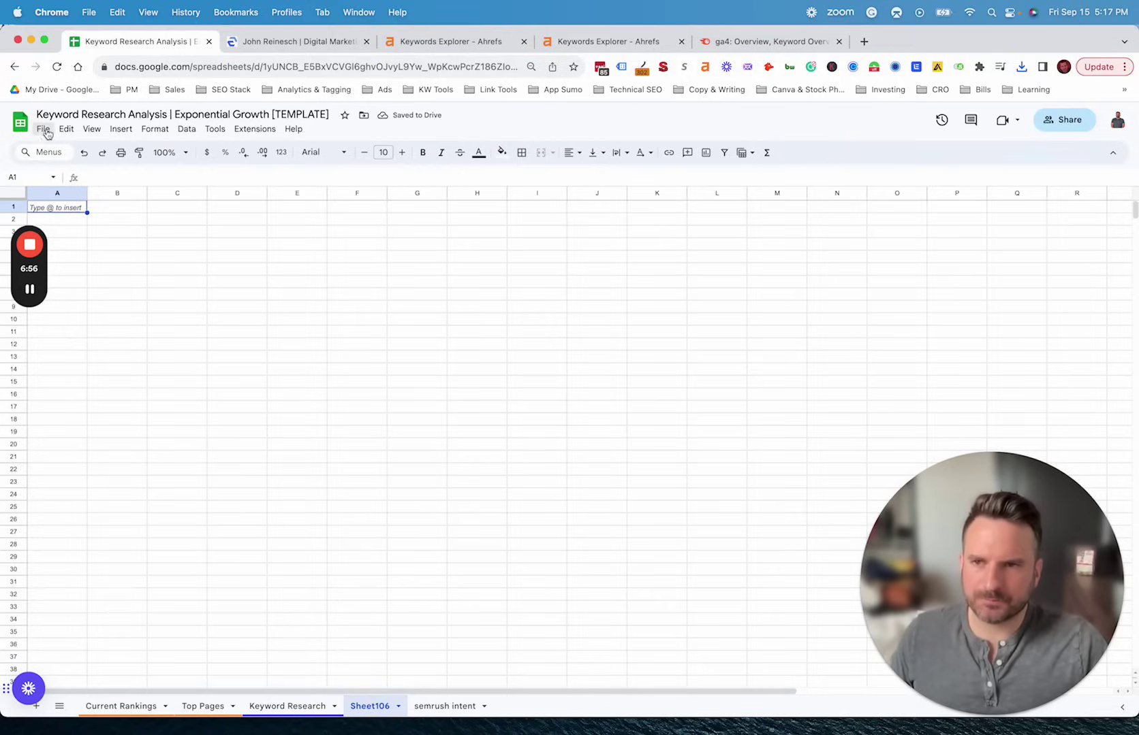
{"action": "left_click", "coordinate": [46, 133]}
{"action": "left_click", "coordinate": [92, 188]}
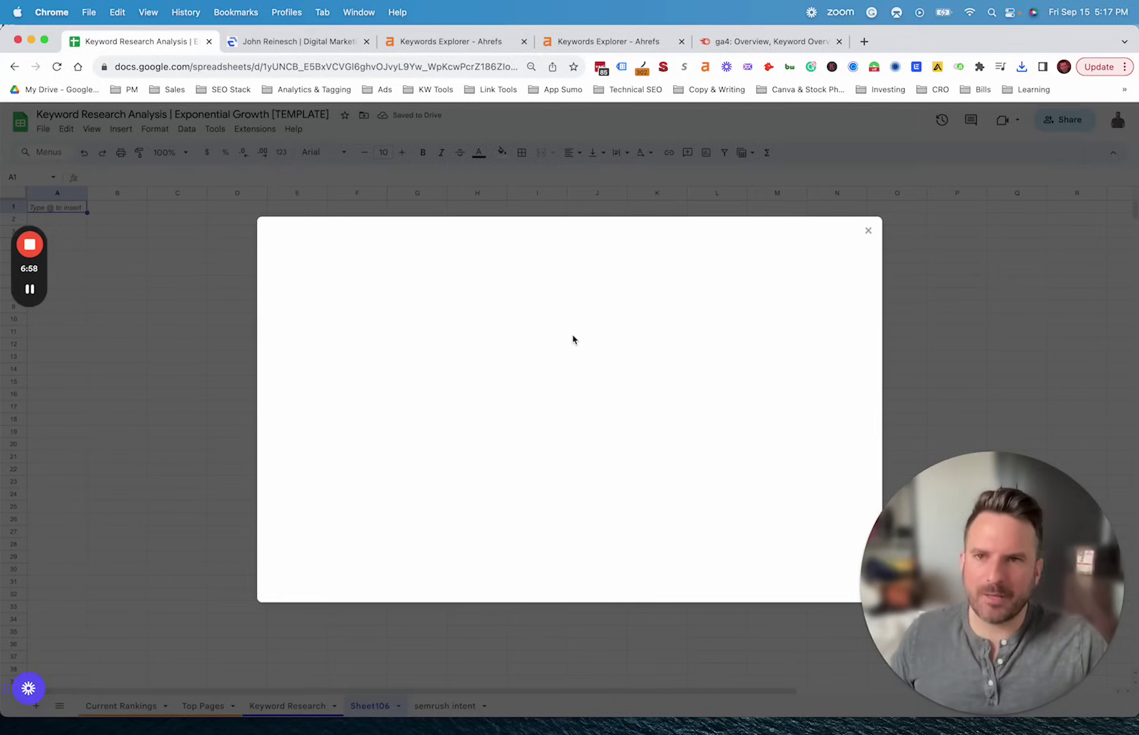
{"action": "left_click", "coordinate": [467, 276]}
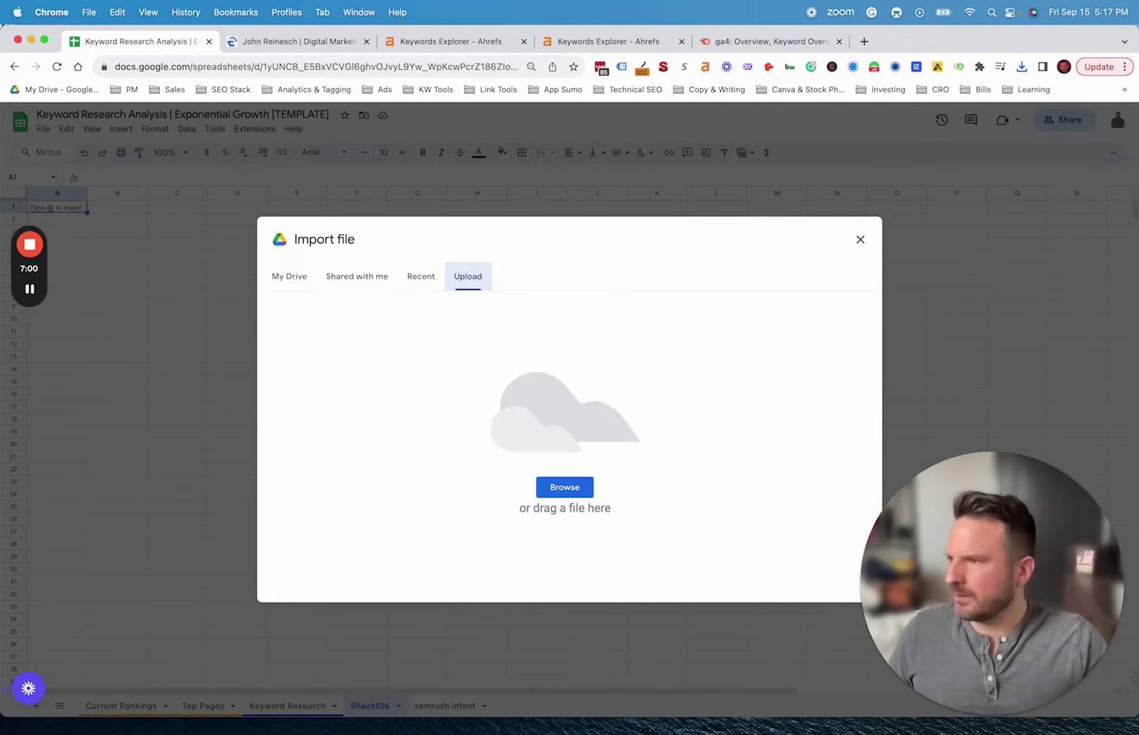
{"action": "left_click_drag", "start_coordinate": [194, 414], "coordinate": [550, 426]}
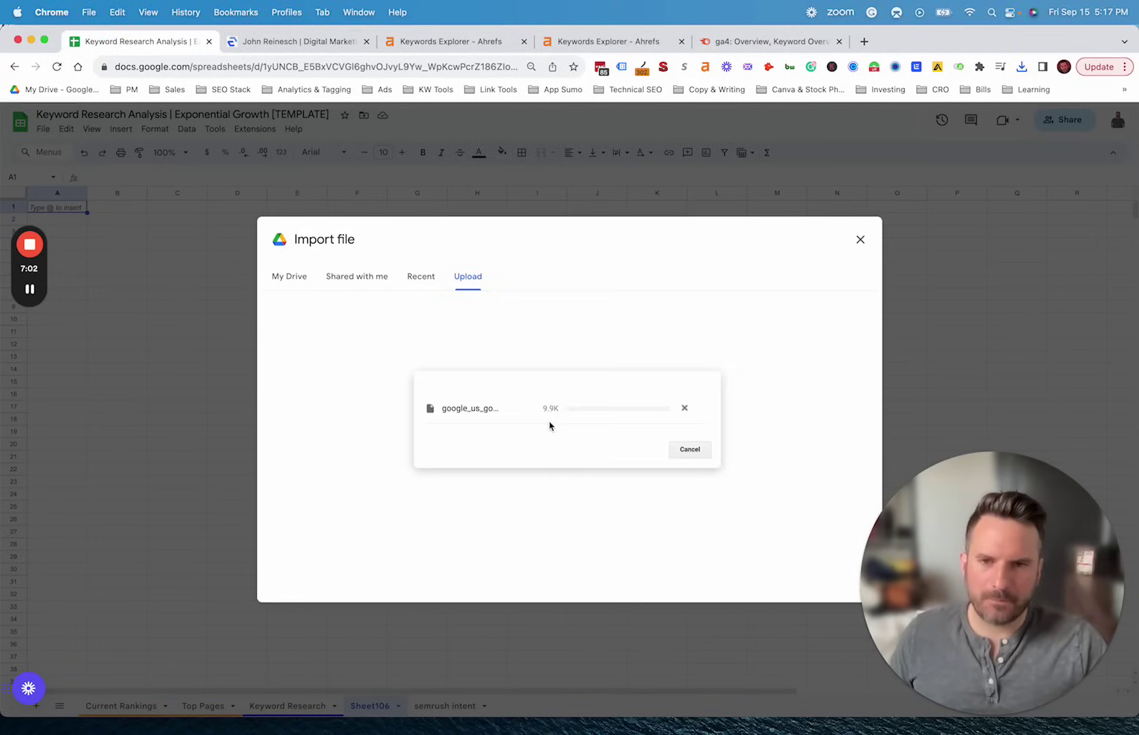
{"action": "left_click", "coordinate": [476, 416]}
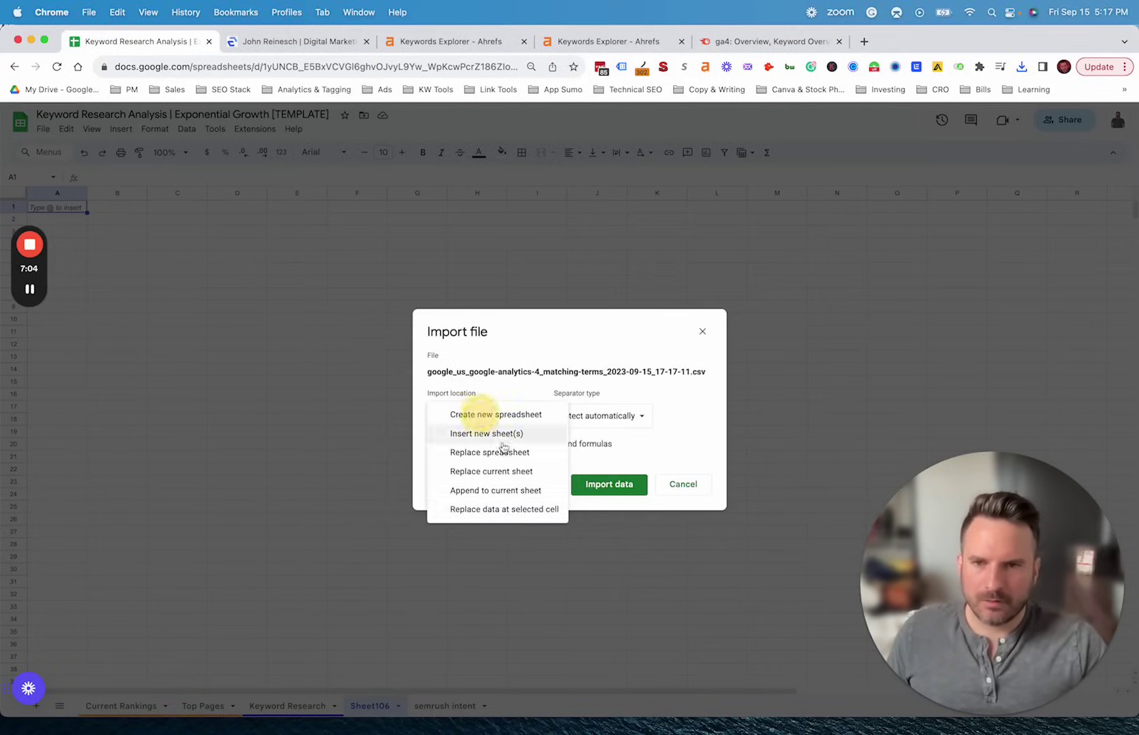
{"action": "left_click", "coordinate": [508, 509]}
{"action": "left_click", "coordinate": [603, 491]}
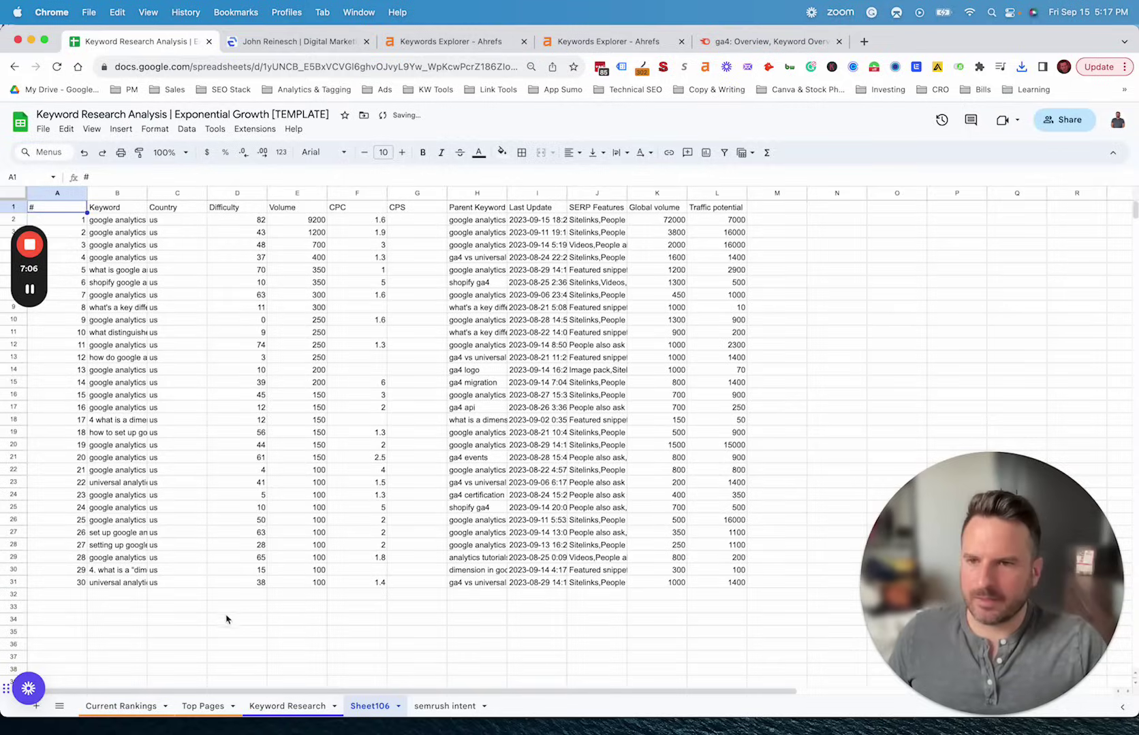
Step: Import google_us_ga4_matching-terms_2023-09-15_17-17-17.csv below the existing rows at cell A32, replacing data at the selected cell
{"action": "left_click", "coordinate": [78, 595]}
{"action": "left_click", "coordinate": [43, 128]}
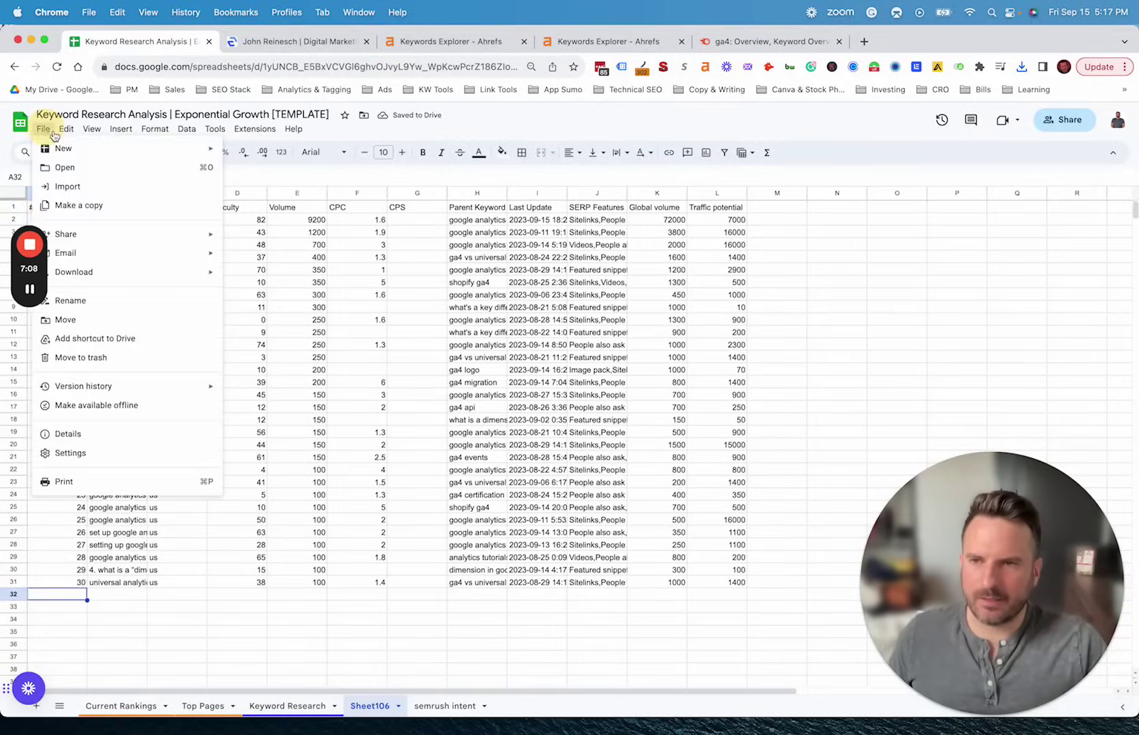
{"action": "left_click", "coordinate": [78, 187]}
{"action": "left_click", "coordinate": [467, 276]}
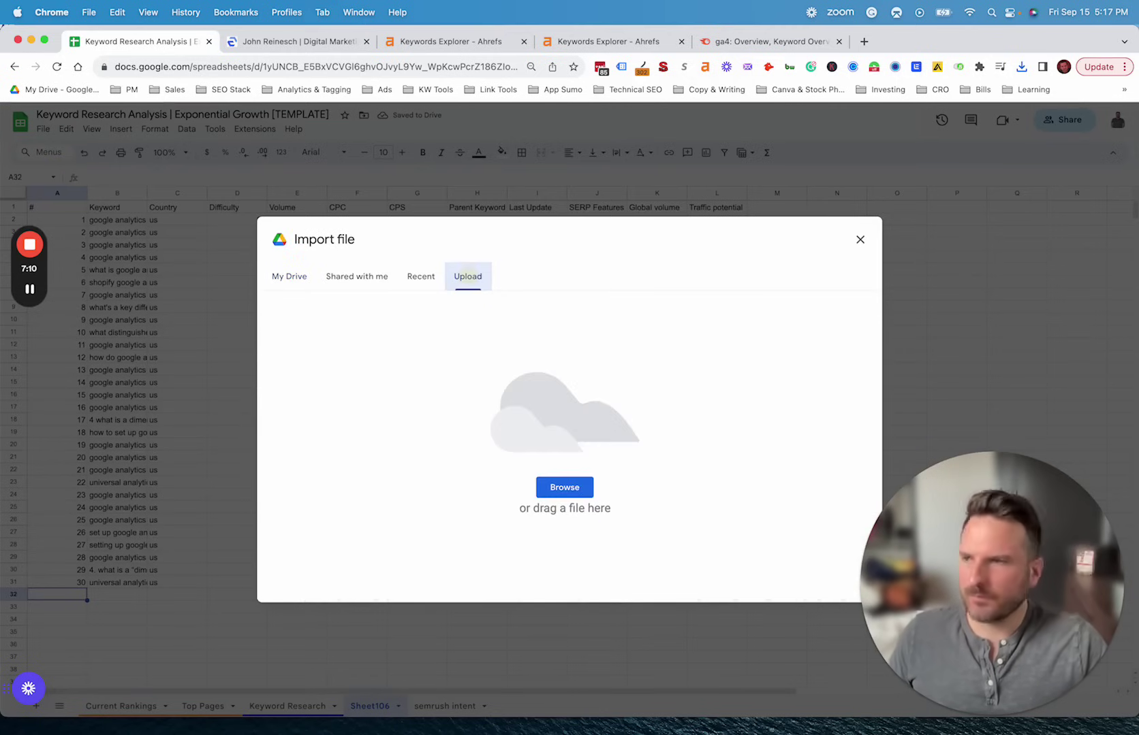
{"action": "left_click", "coordinate": [565, 487]}
{"action": "left_click_drag", "start_coordinate": [1, 429], "coordinate": [407, 432]}
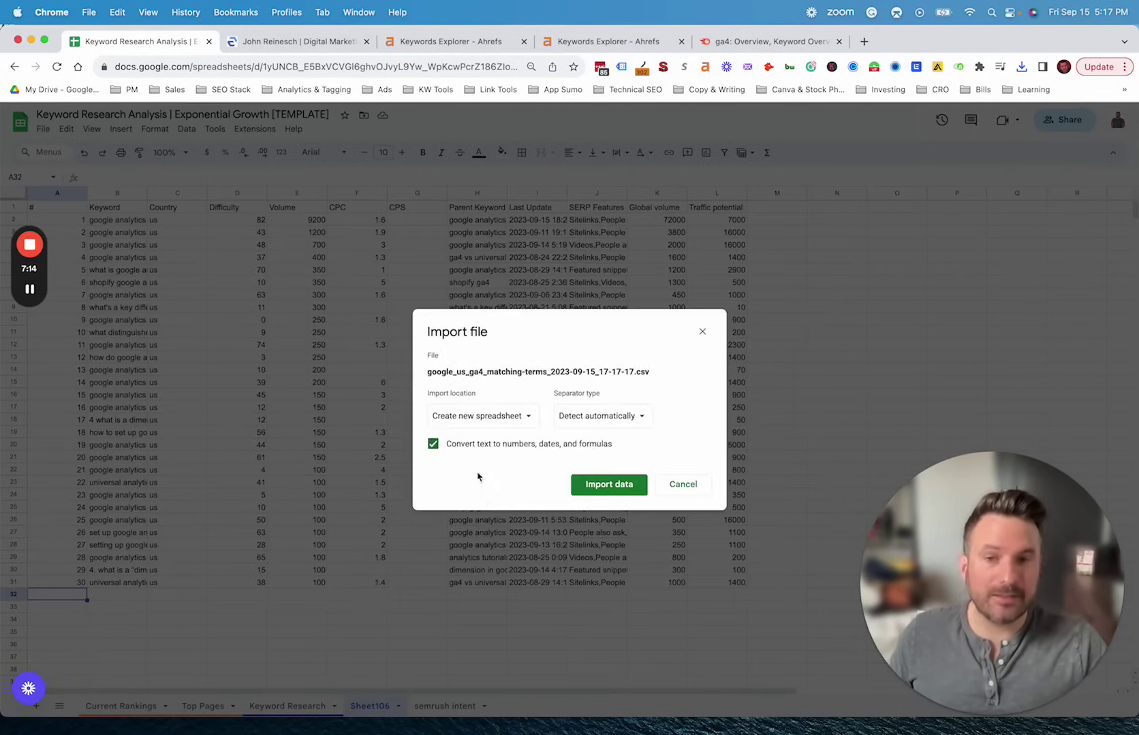
{"action": "left_click", "coordinate": [465, 417]}
{"action": "left_click", "coordinate": [504, 508]}
{"action": "left_click", "coordinate": [609, 485]}
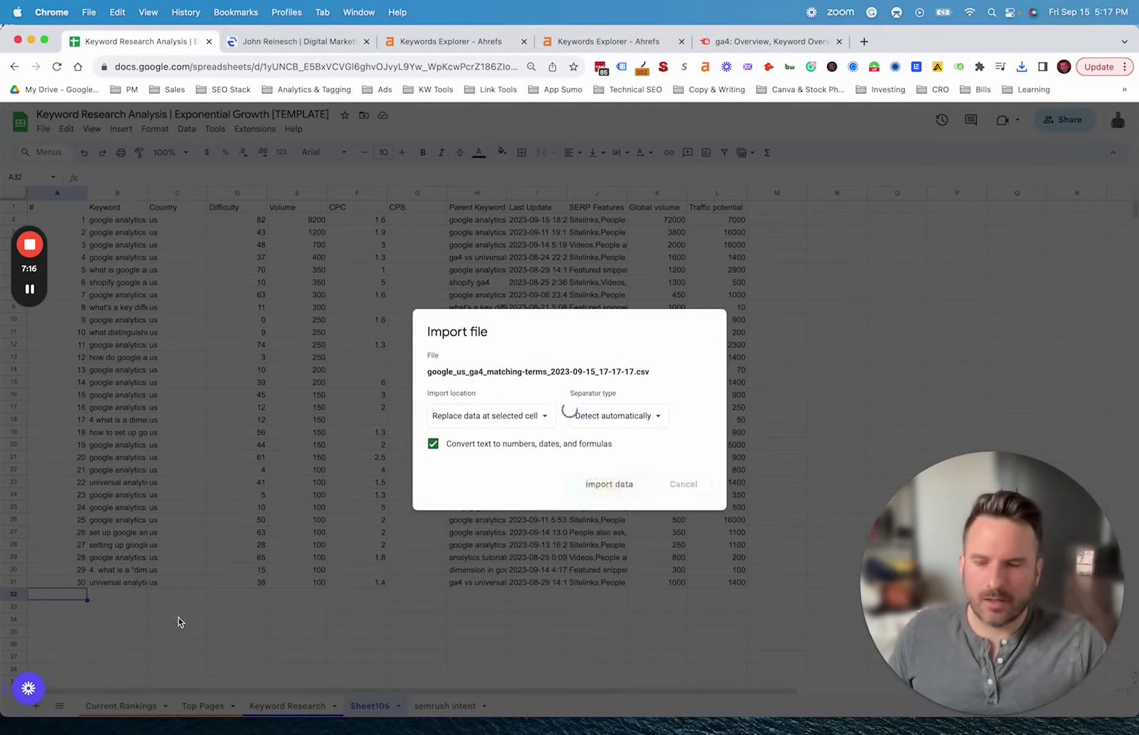
Step: Delete the duplicate header row 32 between the two imported keyword lists
{"action": "right_click", "coordinate": [17, 597]}
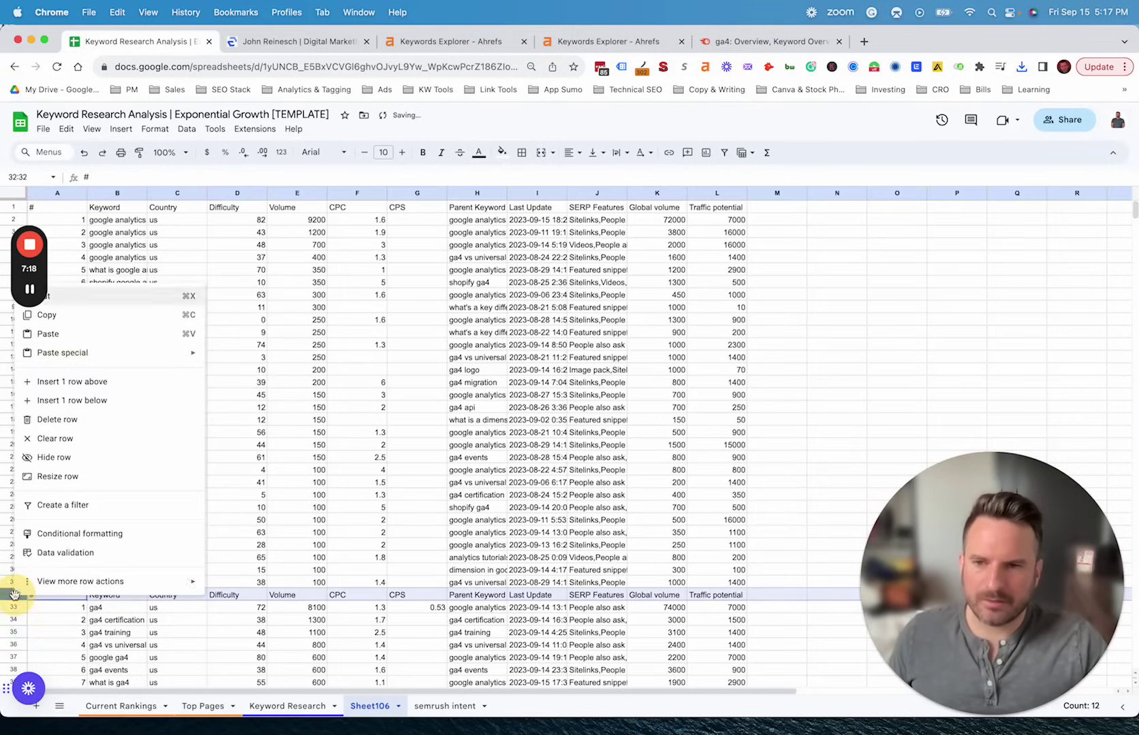
{"action": "left_click", "coordinate": [94, 417]}
{"action": "left_click", "coordinate": [299, 369]}
Step: Copy the whole Keyword column from Sheet106 into the Keyword column of the Keyword Research sheet, starting at A1
{"action": "left_click_drag", "start_coordinate": [117, 307], "coordinate": [129, 511]}
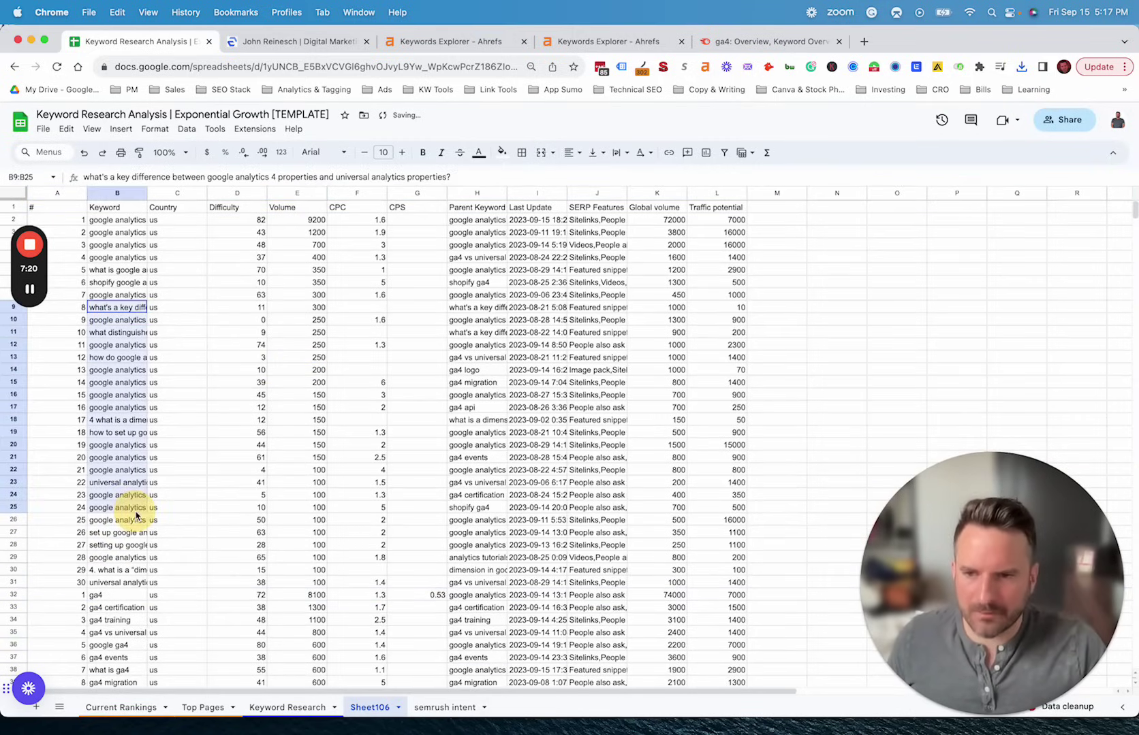
{"action": "left_click", "coordinate": [118, 245]}
{"action": "left_click", "coordinate": [117, 192]}
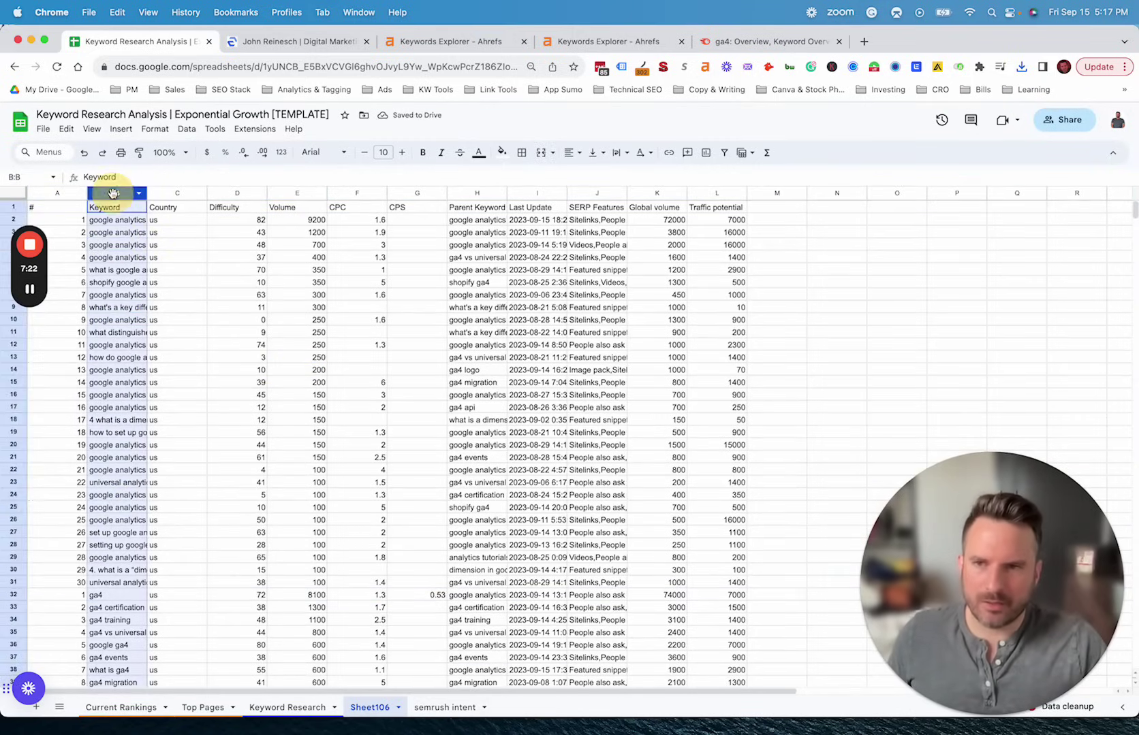
{"action": "scroll", "coordinate": [101, 488], "scroll_direction": "down", "scroll_amount": 5}
{"action": "scroll", "coordinate": [102, 488], "scroll_direction": "down", "scroll_amount": 5}
{"action": "scroll", "coordinate": [102, 488], "scroll_direction": "up", "scroll_amount": 15}
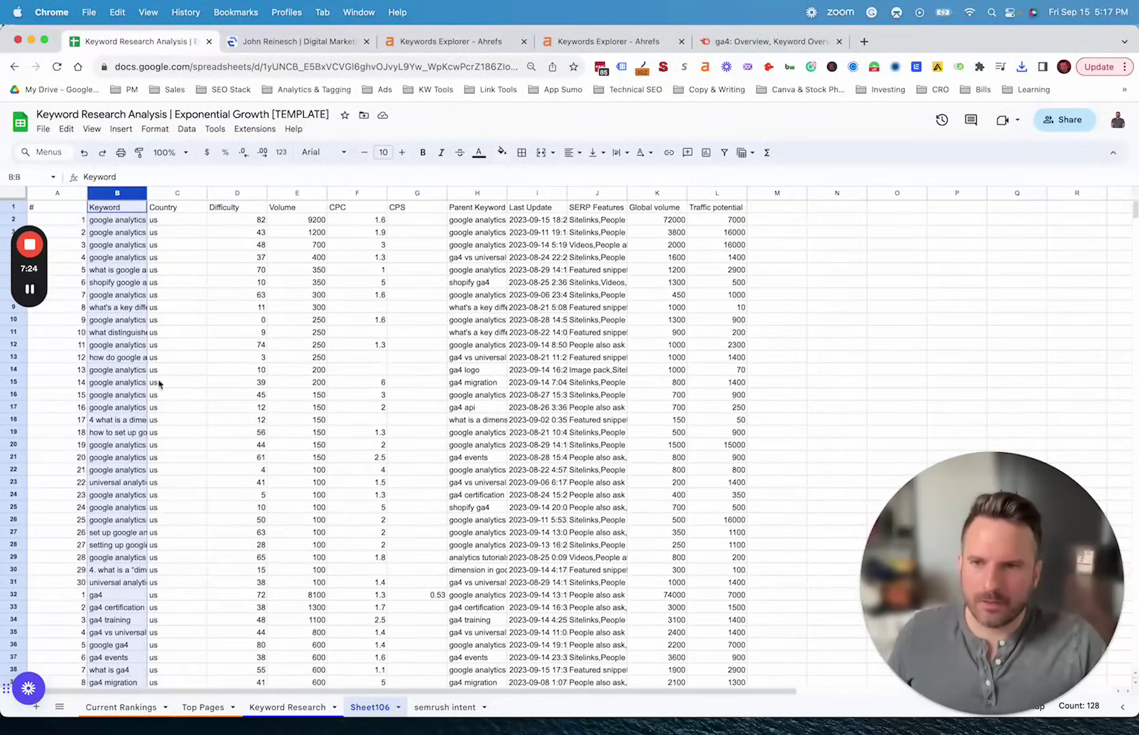
{"action": "key", "text": "cmd+c"}
{"action": "left_click", "coordinate": [284, 709]}
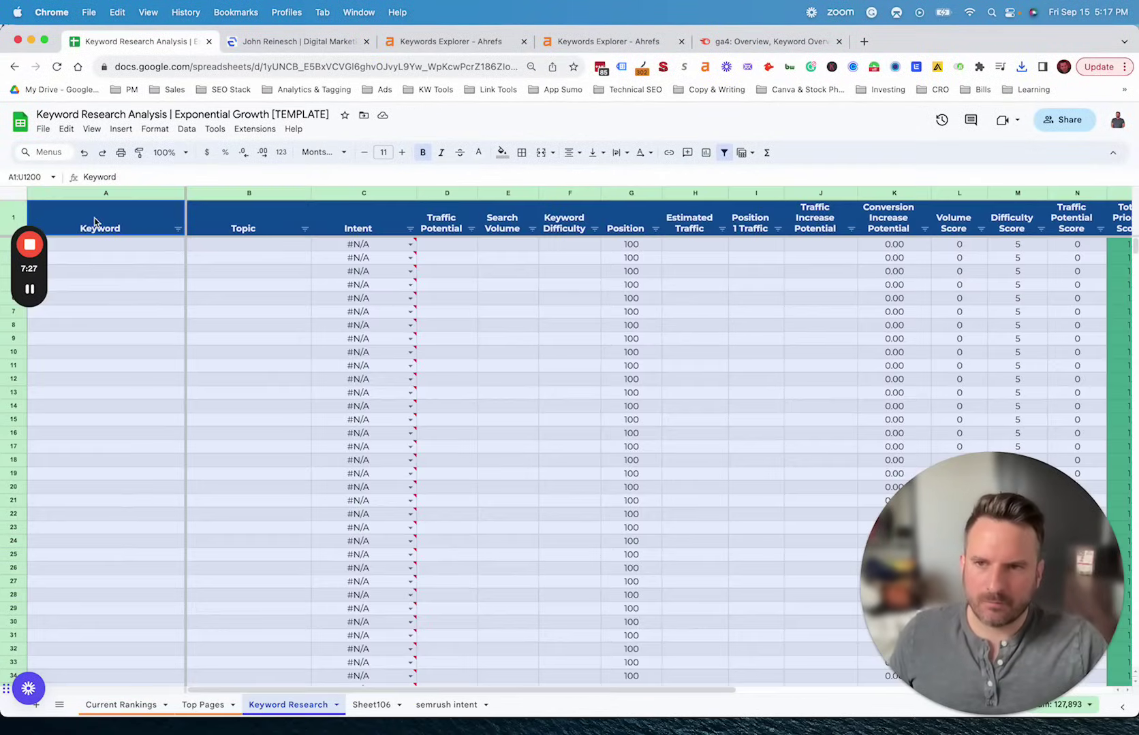
{"action": "left_click", "coordinate": [102, 219]}
{"action": "key", "text": "super+v"}
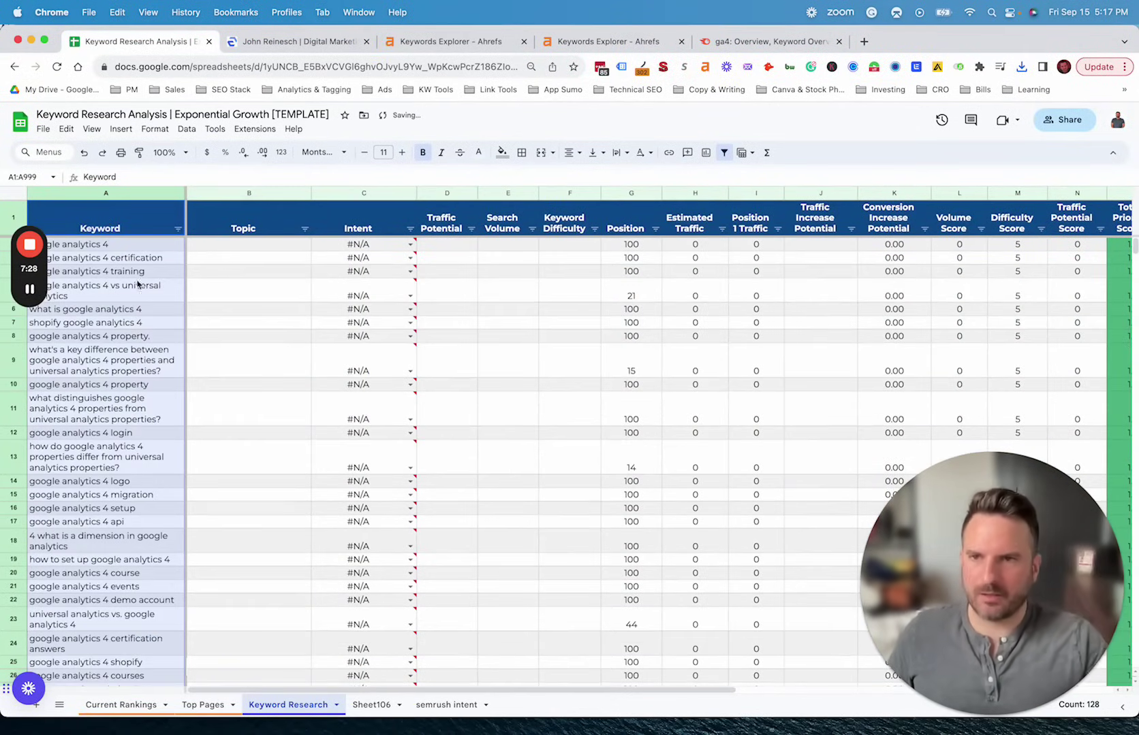
Step: In Sheet106, copy the Volume column to column M and the Difficulty column to column N, beside Traffic potential
{"action": "left_click", "coordinate": [372, 705]}
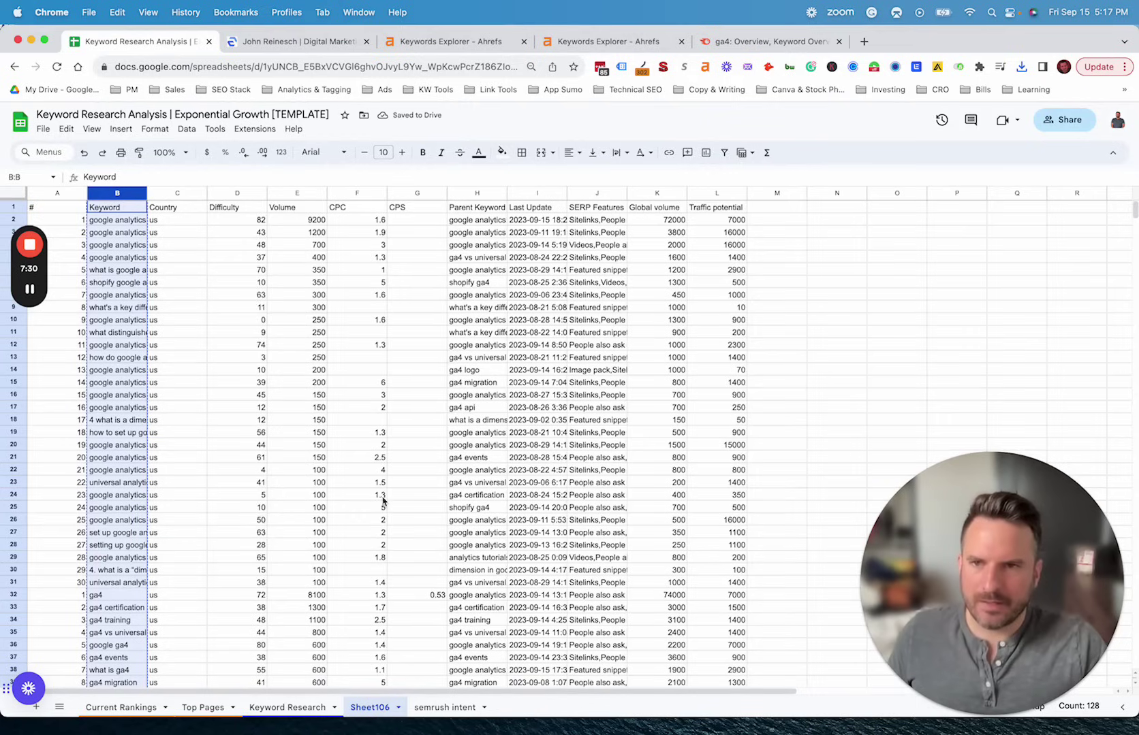
{"action": "left_click", "coordinate": [715, 194]}
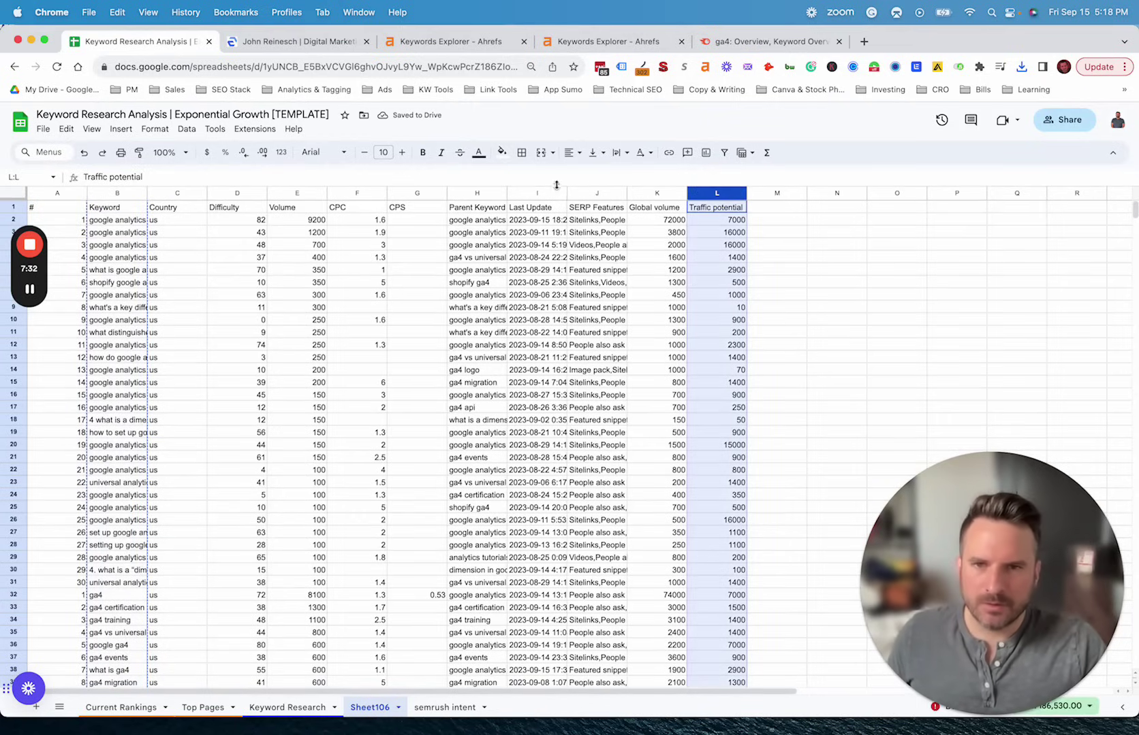
{"action": "left_click", "coordinate": [286, 194]}
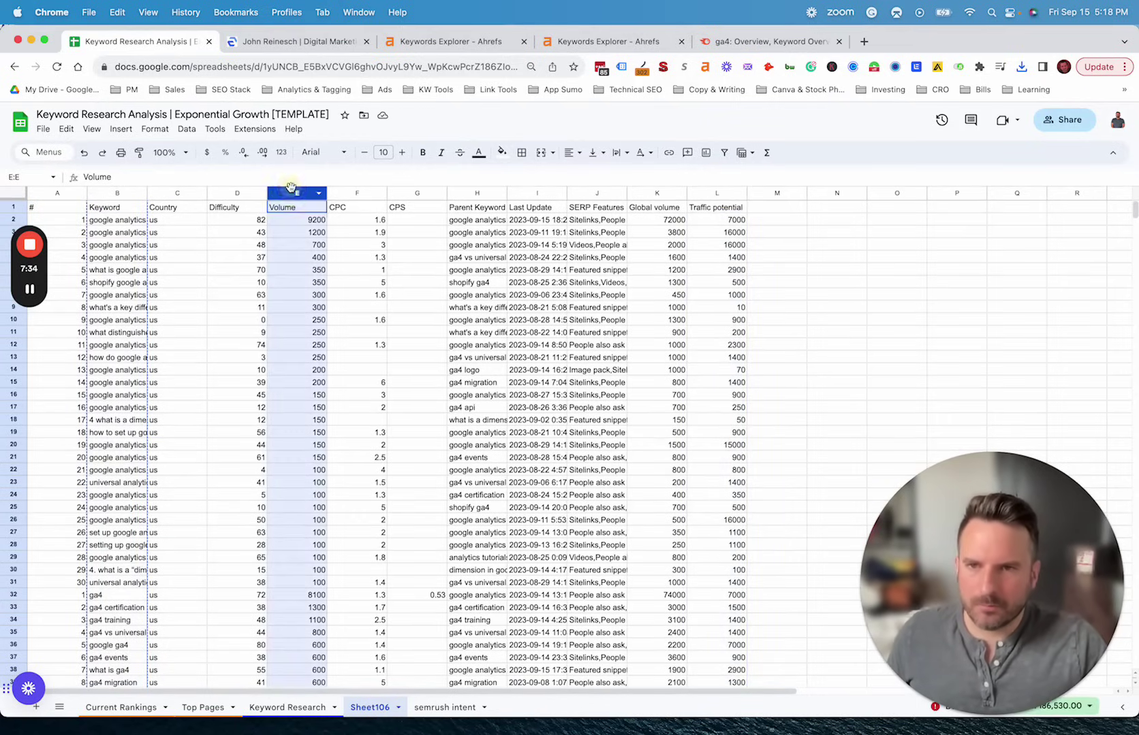
{"action": "key", "text": "super+c"}
{"action": "left_click", "coordinate": [762, 207]}
{"action": "key", "text": "super+v"}
{"action": "left_click", "coordinate": [251, 194]}
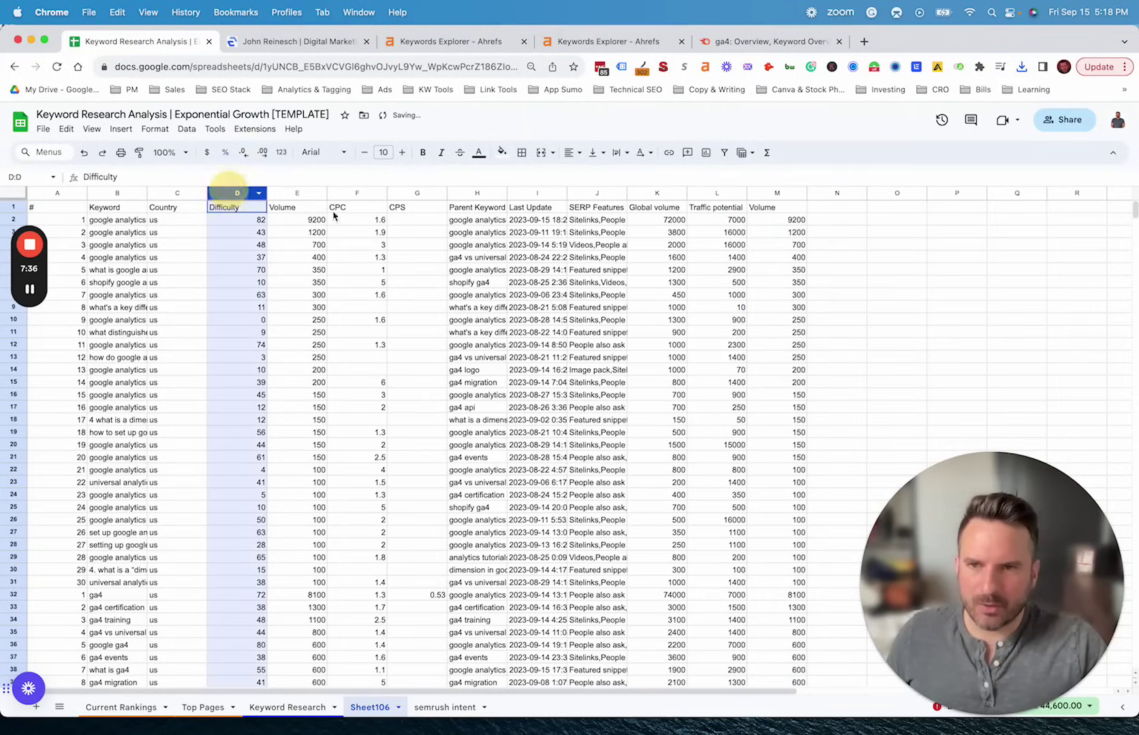
{"action": "key", "text": "super+c"}
{"action": "left_click", "coordinate": [826, 211]}
{"action": "key", "text": "super+v"}
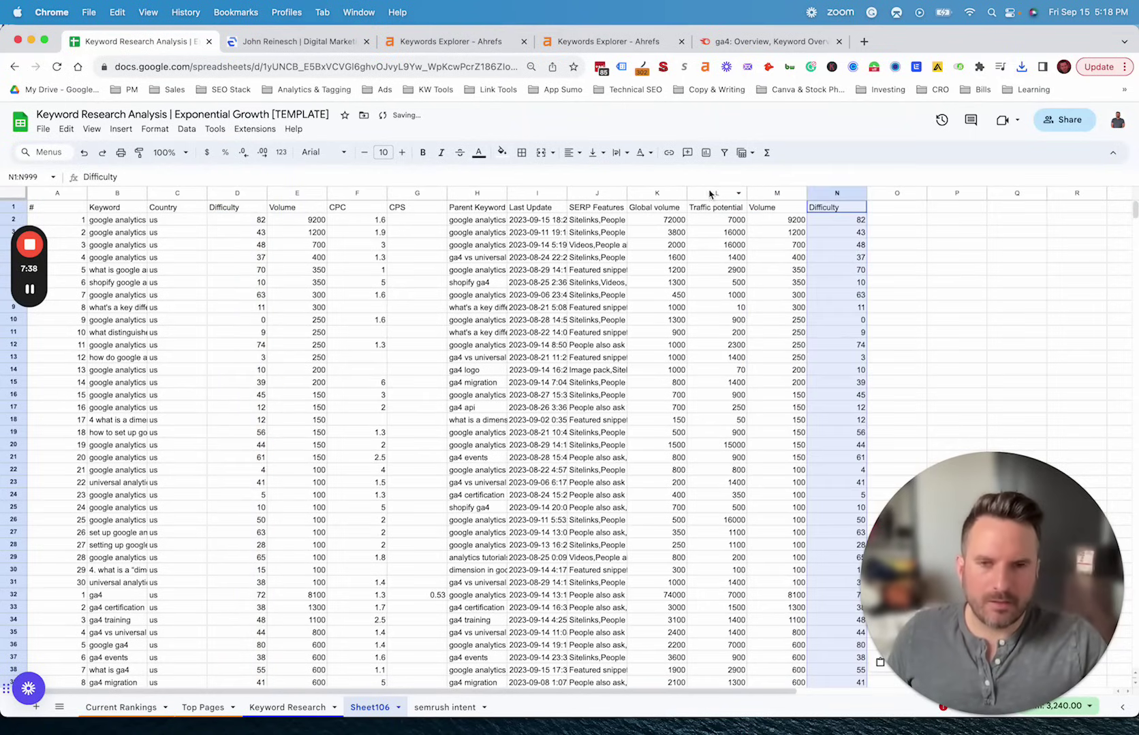
Step: Copy the Traffic potential, Volume and Difficulty columns L:N of Sheet106 into the Keyword Research sheet starting at D1
{"action": "left_click", "coordinate": [718, 194], "text": "shift"}
{"action": "key", "text": "super+c"}
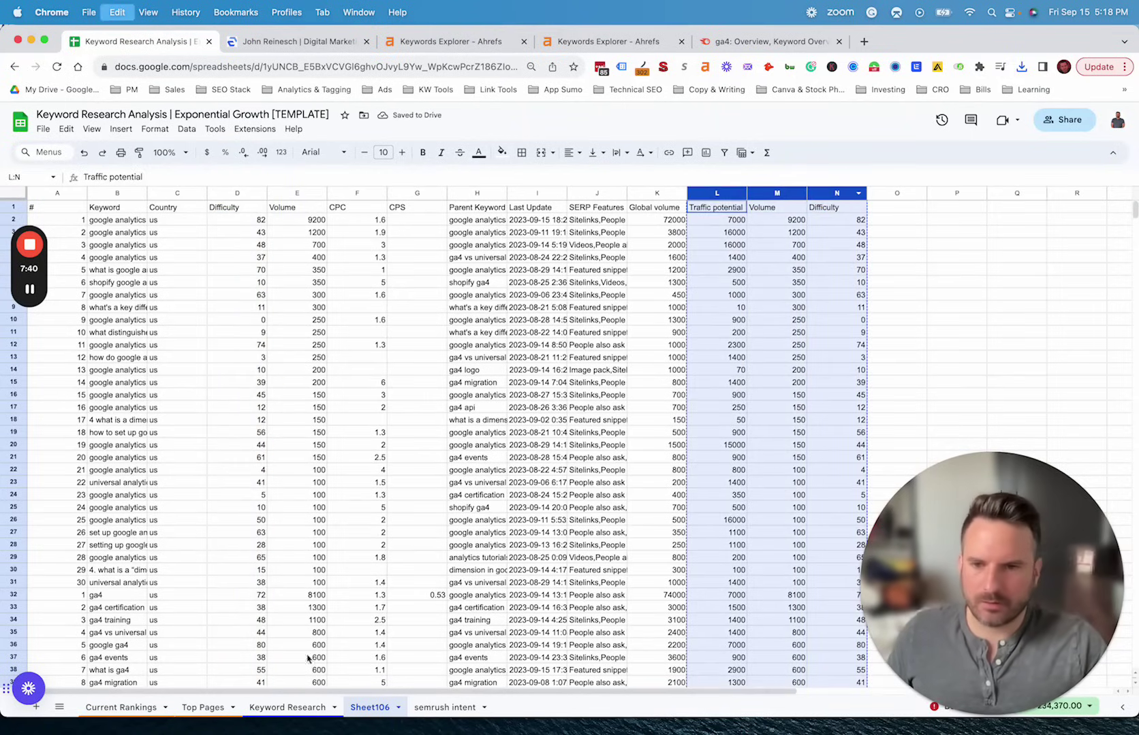
{"action": "left_click", "coordinate": [286, 708]}
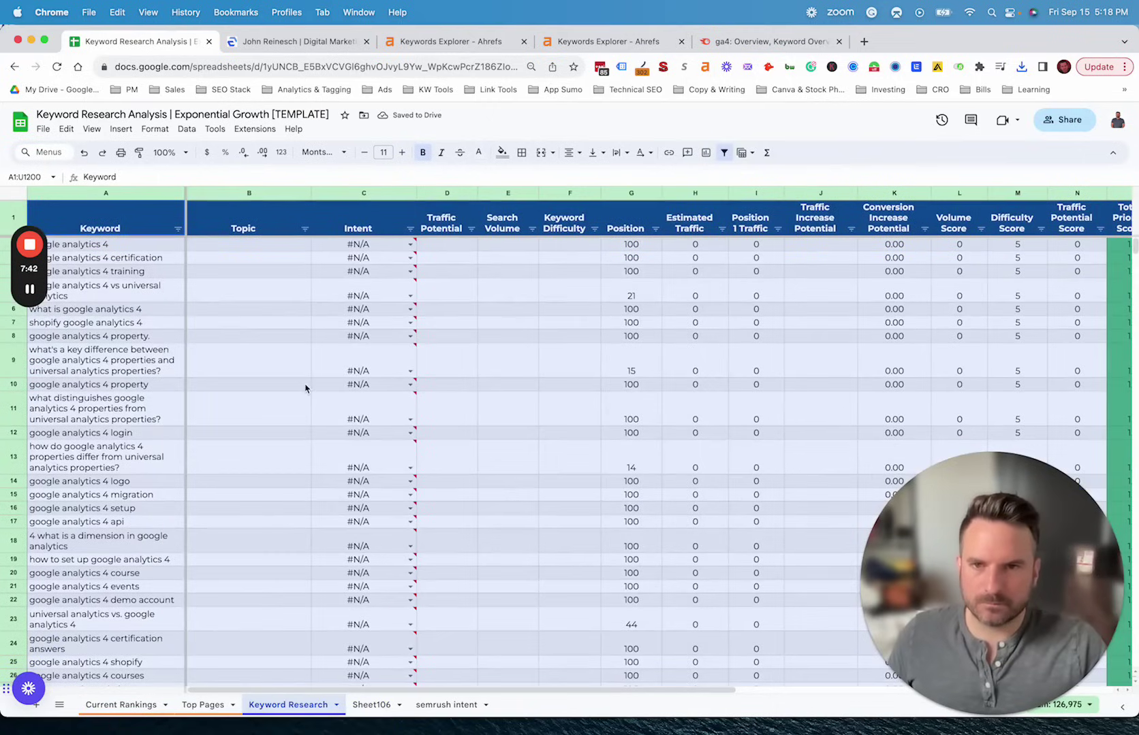
{"action": "left_click", "coordinate": [447, 231]}
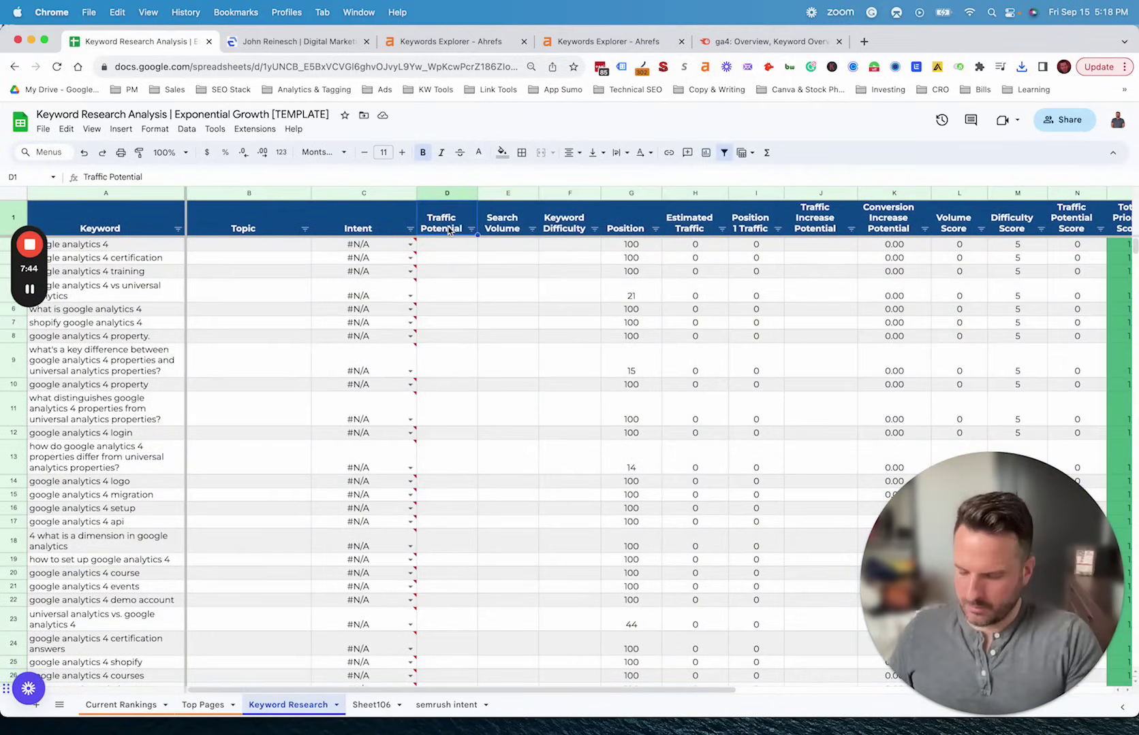
{"action": "key", "text": "super+v"}
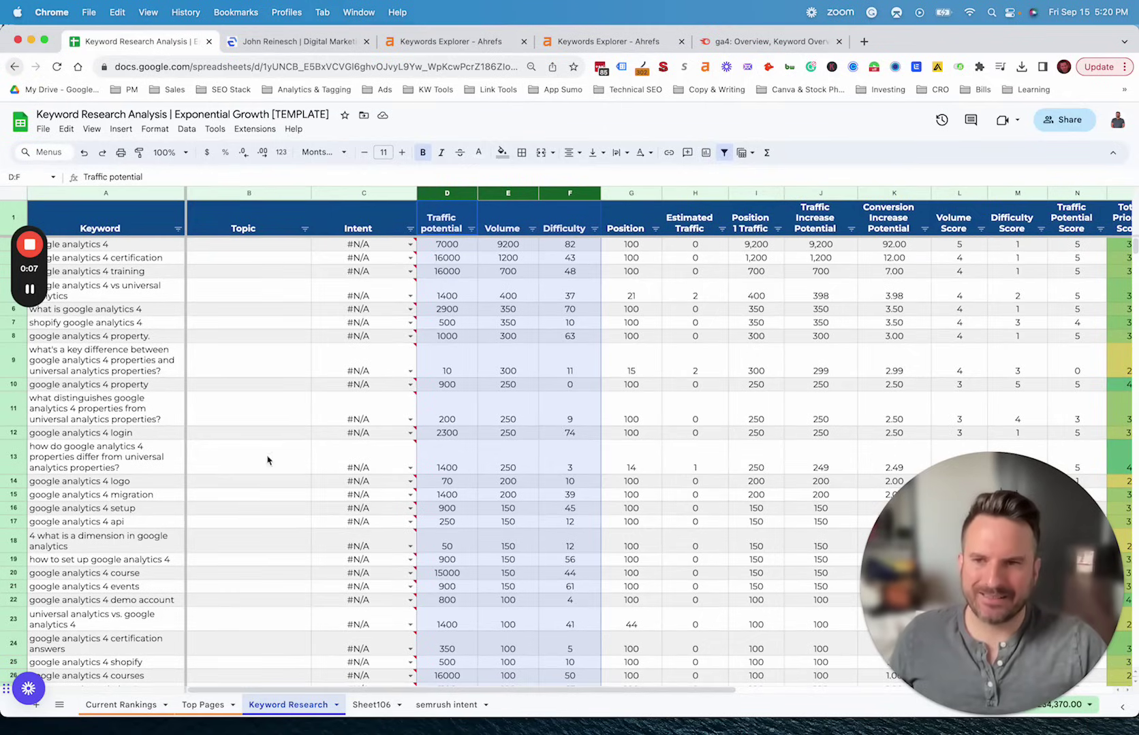
Step: Enter GA4 as the topic of the first keyword in cell B2
{"action": "left_click", "coordinate": [223, 230]}
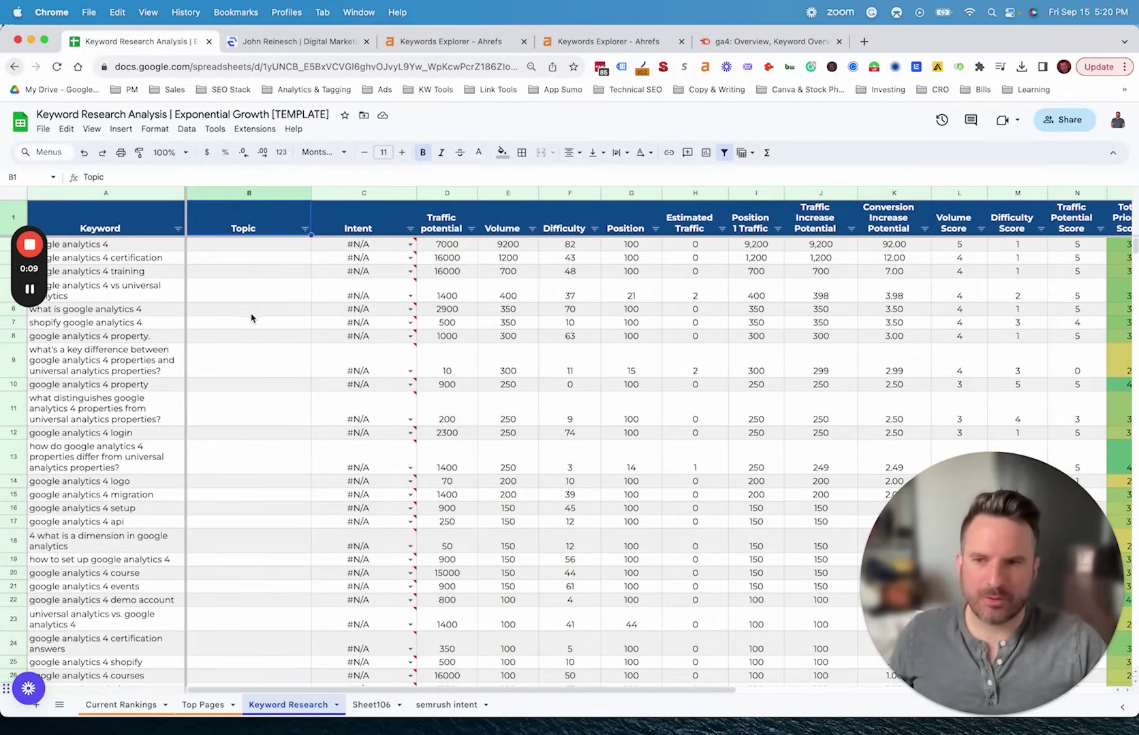
{"action": "left_click", "coordinate": [254, 293]}
{"action": "left_click_drag", "start_coordinate": [124, 248], "coordinate": [109, 333]}
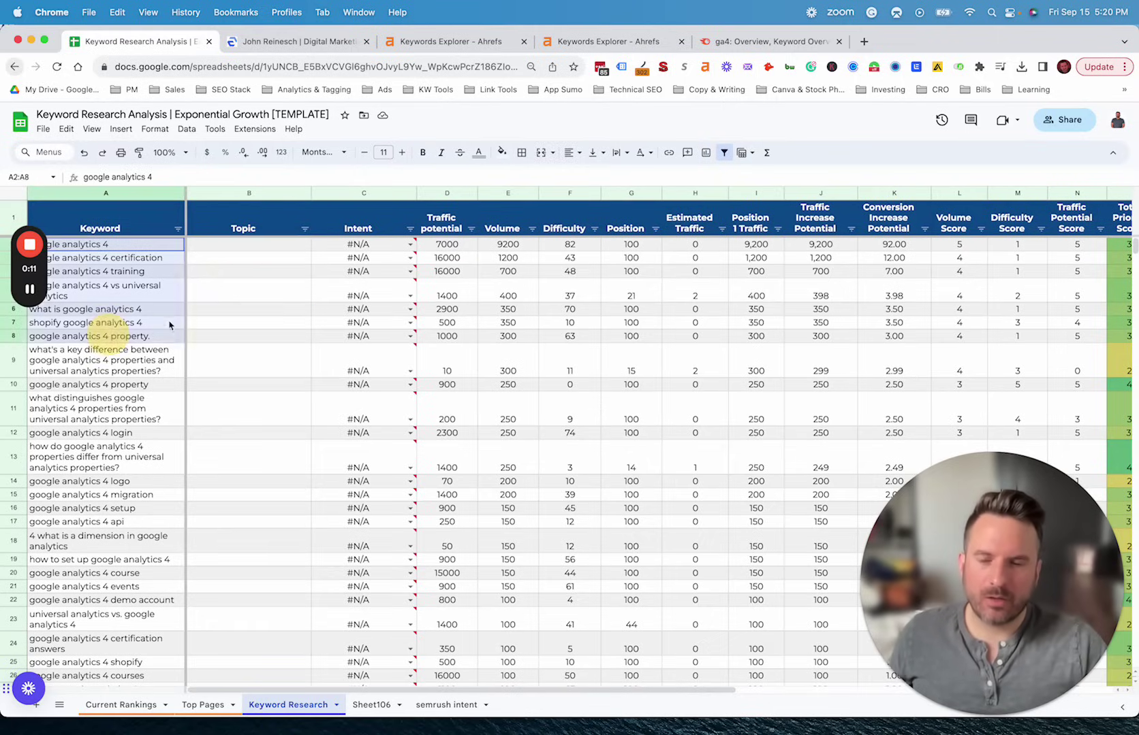
{"action": "left_click", "coordinate": [266, 246]}
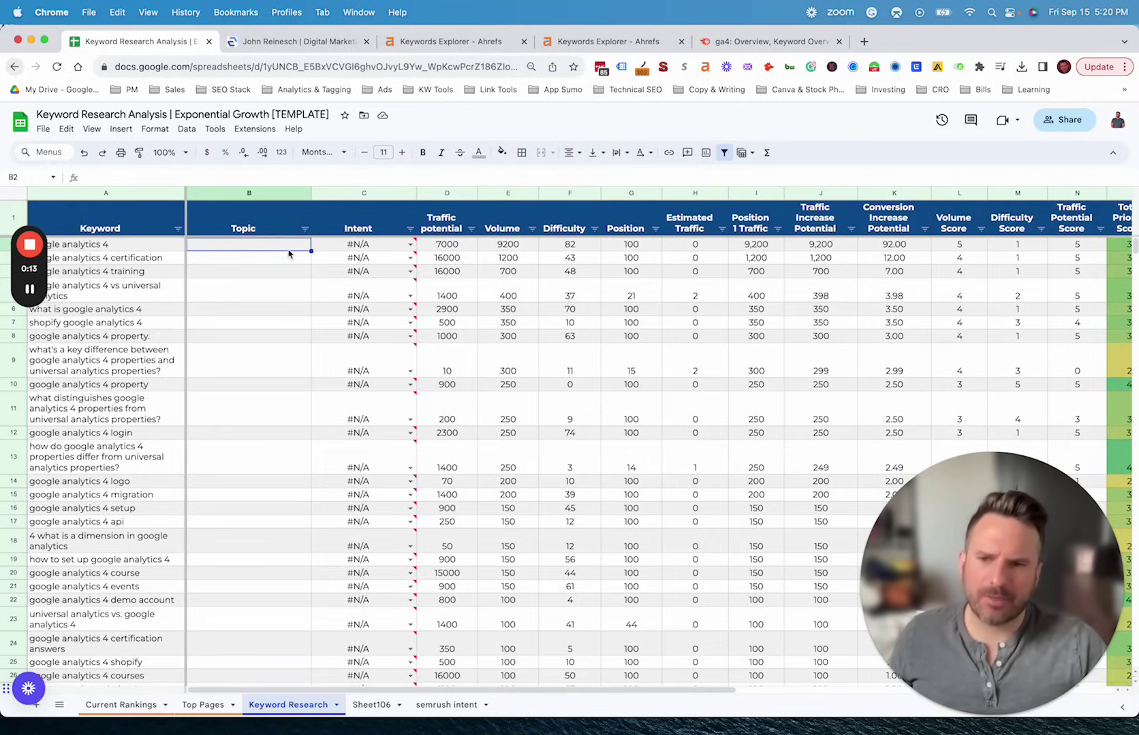
{"action": "left_click", "coordinate": [269, 192]}
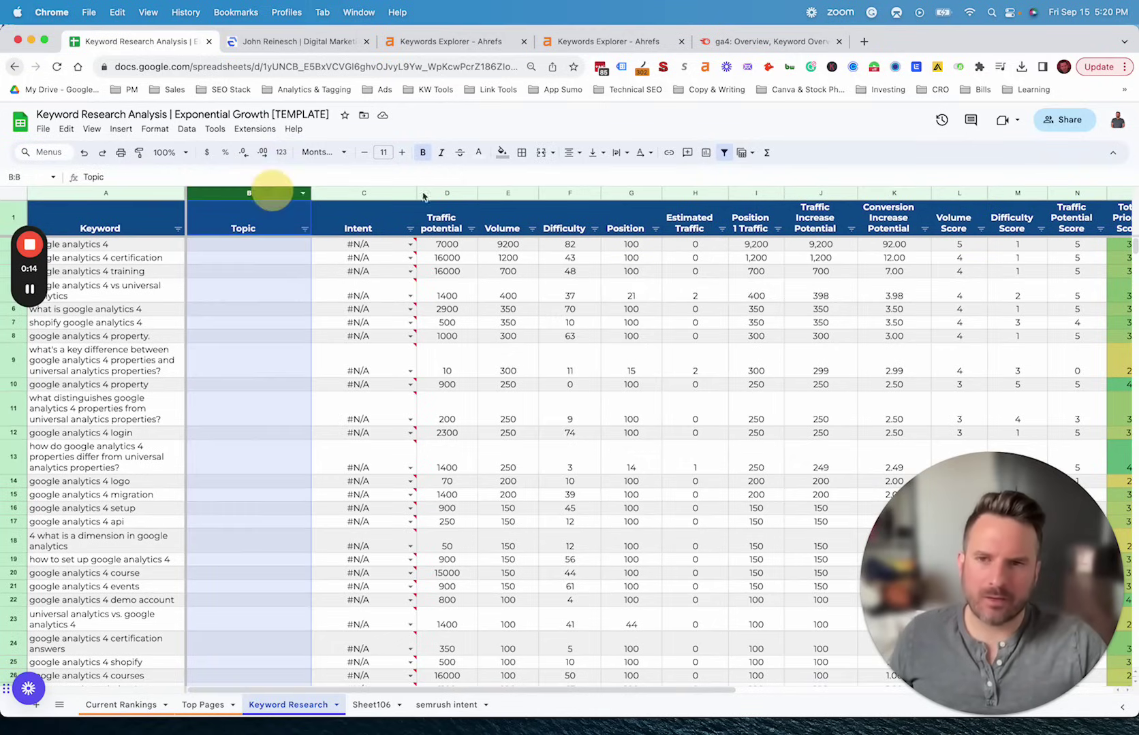
{"action": "left_click", "coordinate": [269, 247]}
{"action": "type", "text": "GA"}
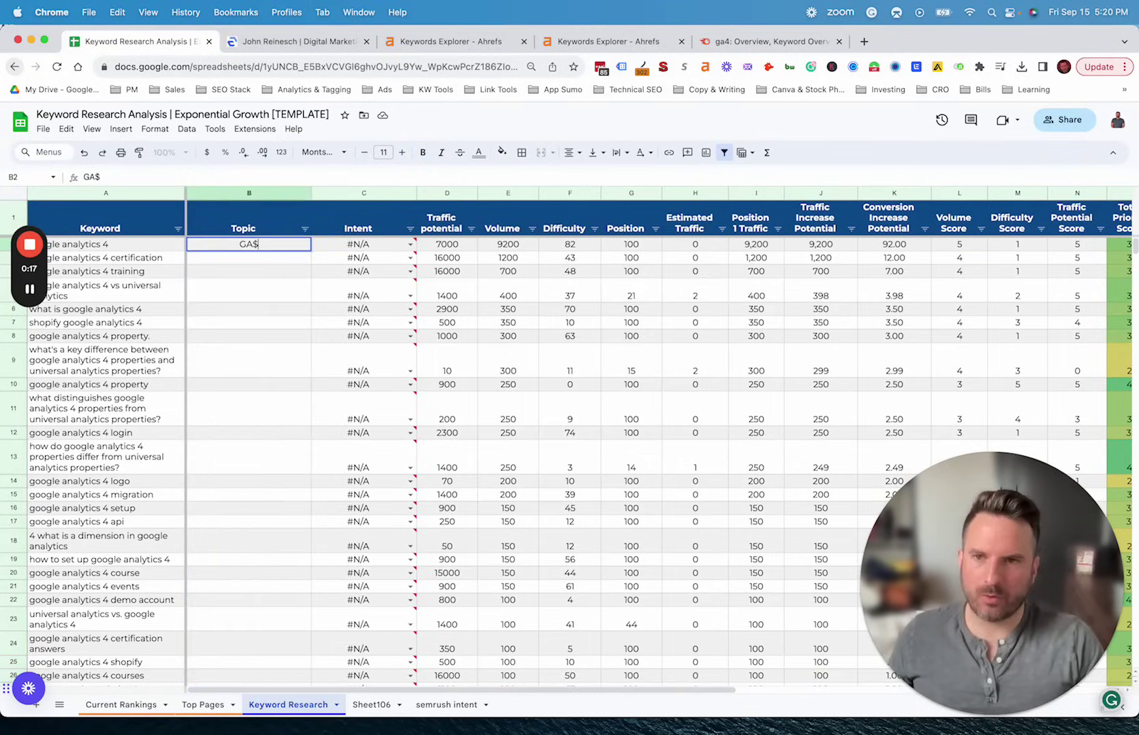
{"action": "type", "text": "4"}
{"action": "key", "text": "Return"}
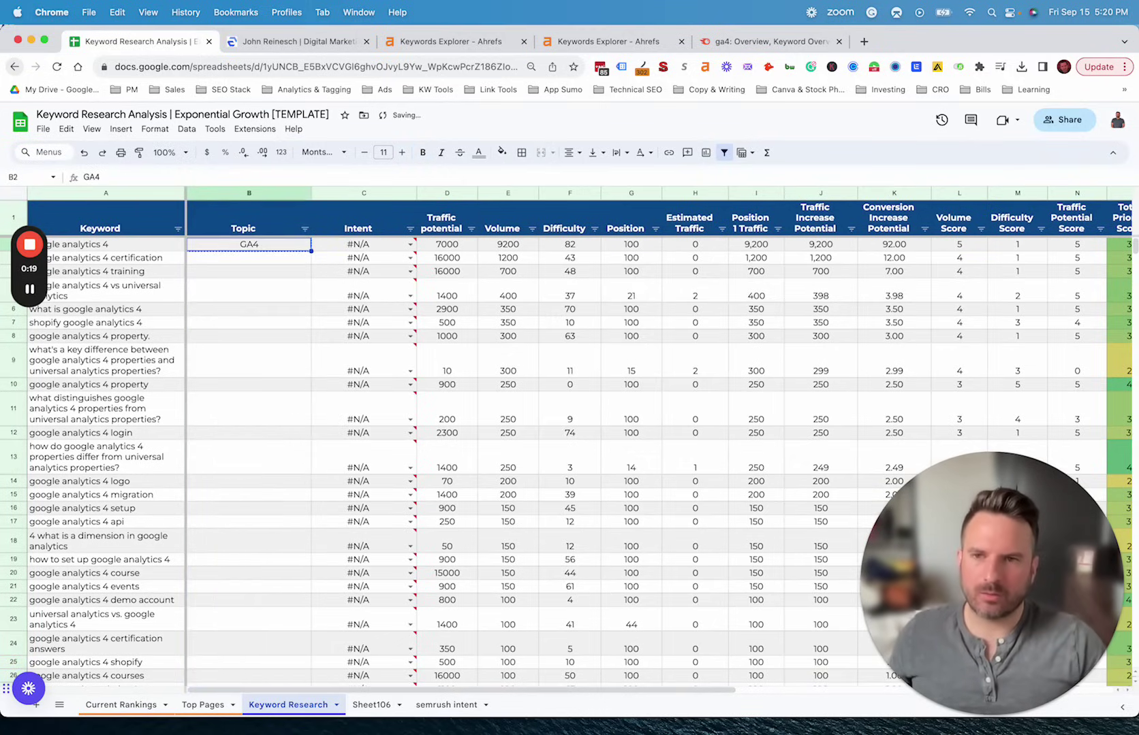
Step: Copy the GA4 topic from B2 down the rest of the Topic column, B3:B1200
{"action": "key", "text": "super+c"}
{"action": "key", "text": "Down"}
{"action": "key", "text": "super+shift+Down"}
{"action": "key", "text": "super+v"}
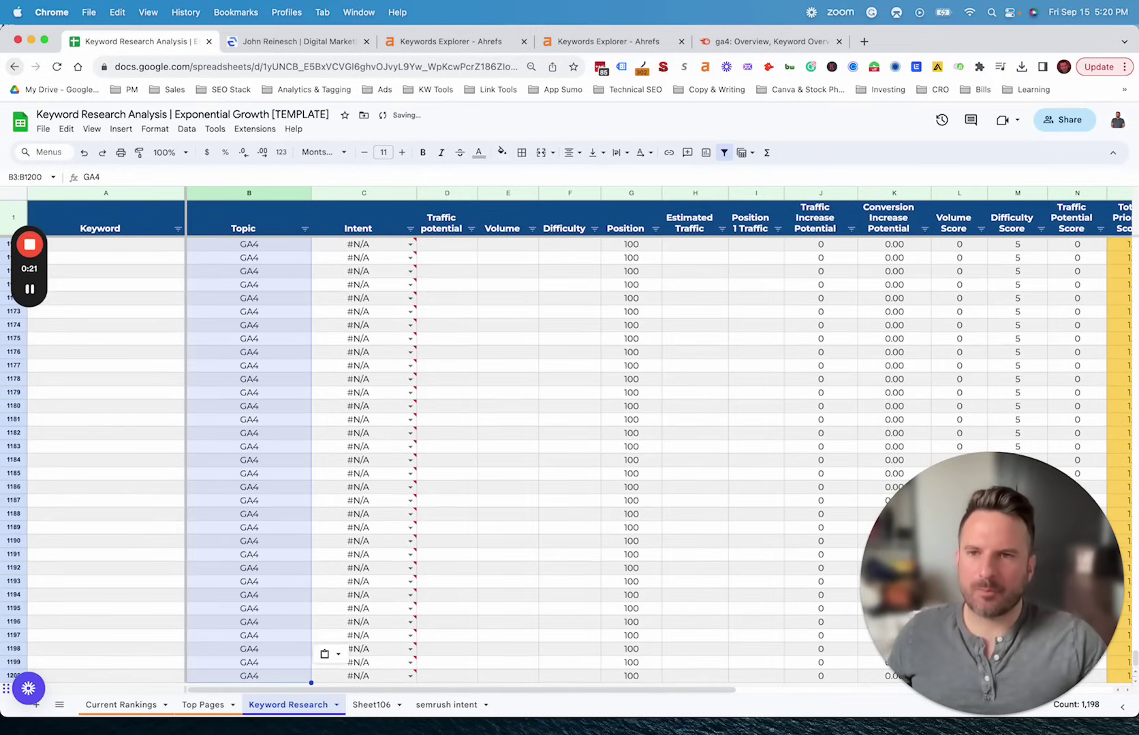
{"action": "key", "text": "Up"}
Step: Enter Reporting as the topic in cell B129, just below the last keyword, and copy that cell
{"action": "scroll", "coordinate": [194, 413], "scroll_direction": "down", "scroll_amount": 20}
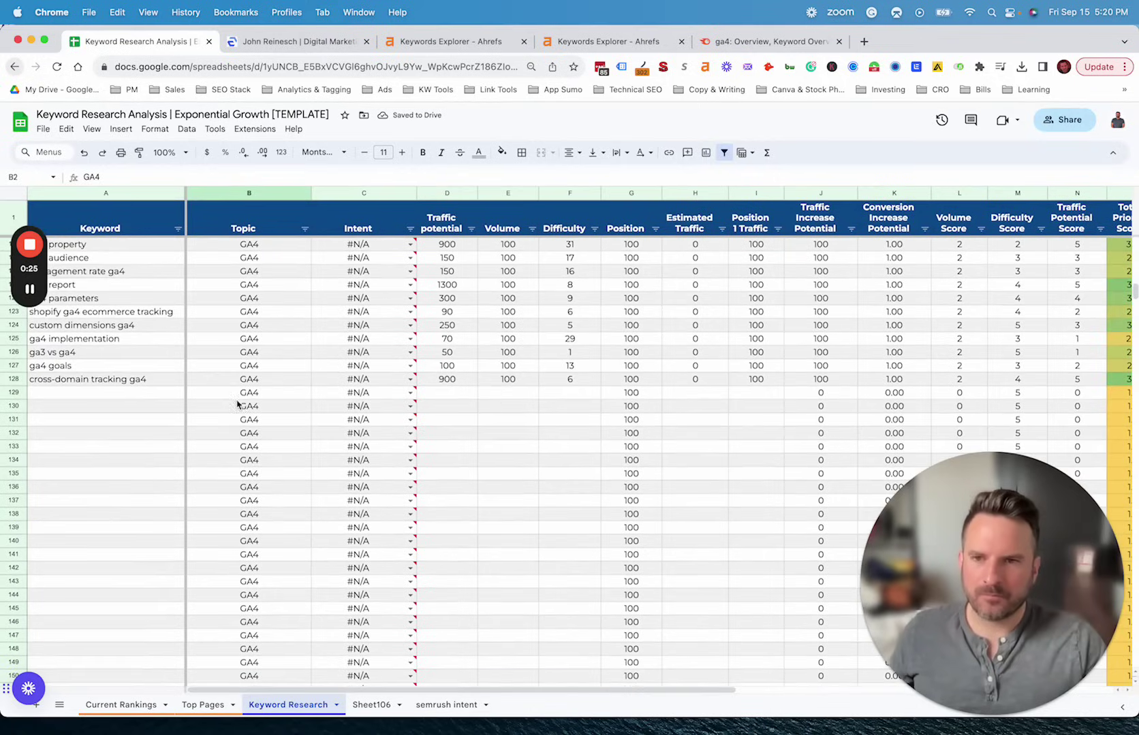
{"action": "left_click", "coordinate": [238, 395]}
{"action": "type", "text": "Reportin"}
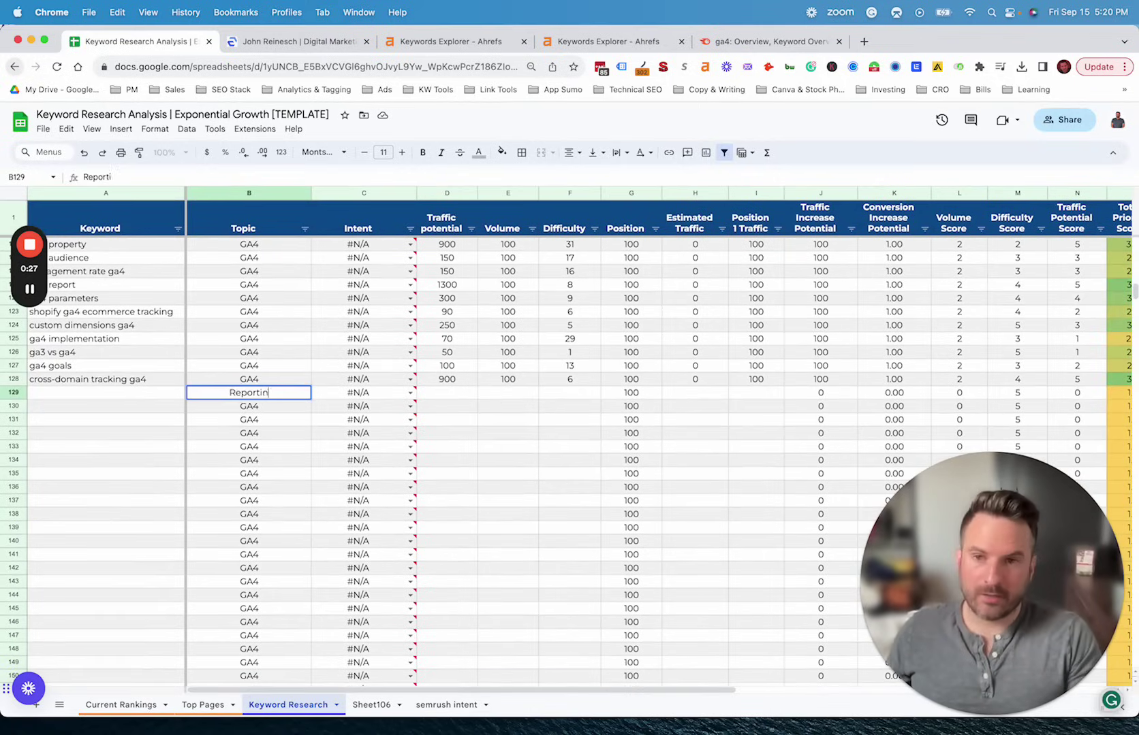
{"action": "type", "text": "g"}
{"action": "key", "text": "Return"}
{"action": "key", "text": "Up"}
{"action": "key", "text": "super+c"}
{"action": "key", "text": "super+shift+Down"}
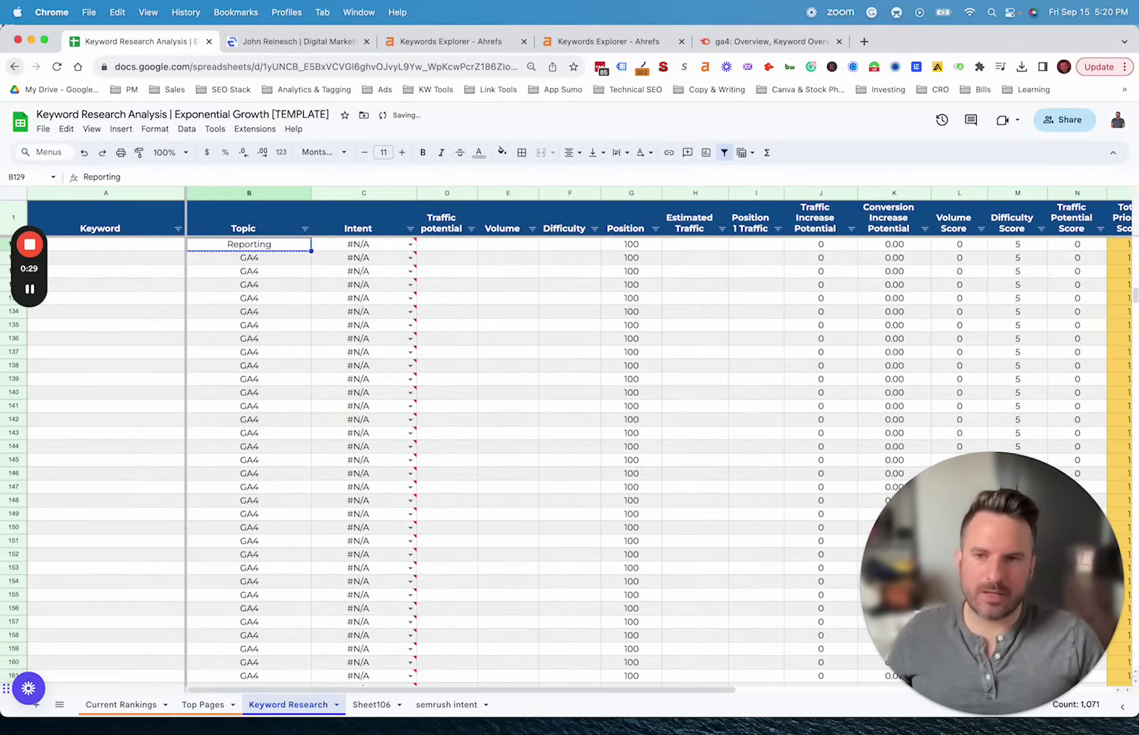
Step: Examine how the topics line up with the keywords near the end of the list, around rows 108 to 133
{"action": "scroll", "coordinate": [292, 437], "scroll_direction": "right", "scroll_amount": 5}
{"action": "scroll", "coordinate": [293, 437], "scroll_direction": "up", "scroll_amount": 10}
{"action": "left_click_drag", "start_coordinate": [292, 437], "coordinate": [137, 444]}
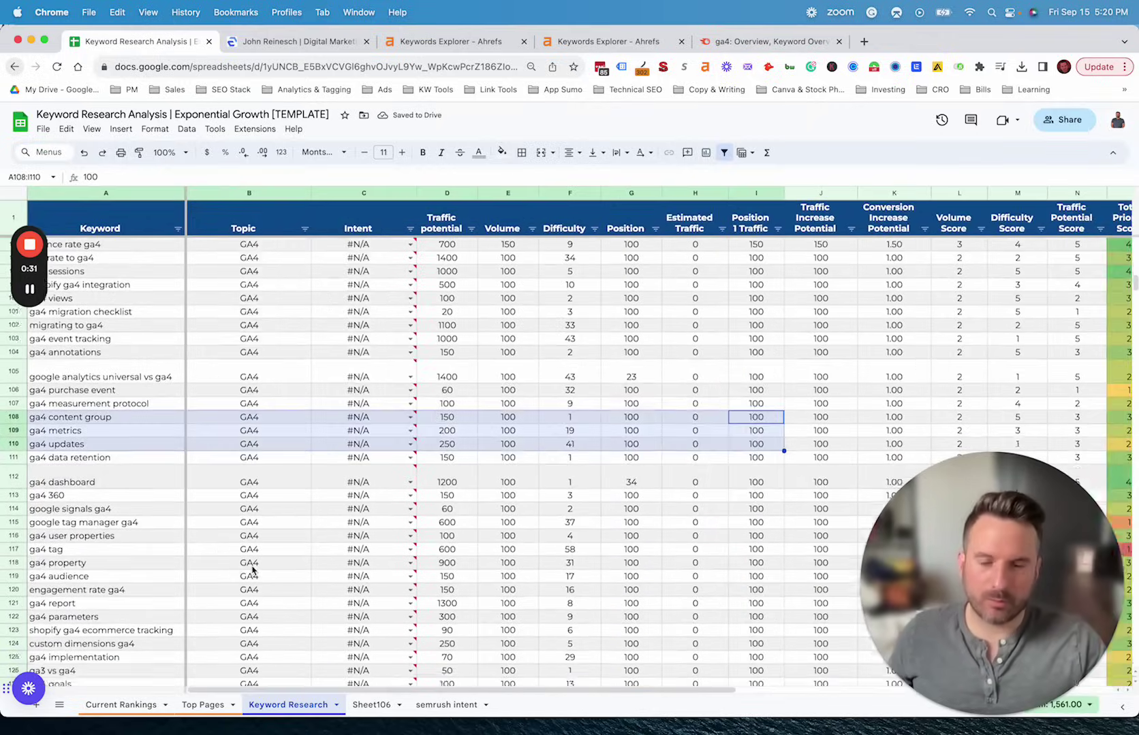
{"action": "scroll", "coordinate": [251, 571], "scroll_direction": "down", "scroll_amount": 10}
{"action": "left_click", "coordinate": [248, 420]}
{"action": "left_click", "coordinate": [248, 473]}
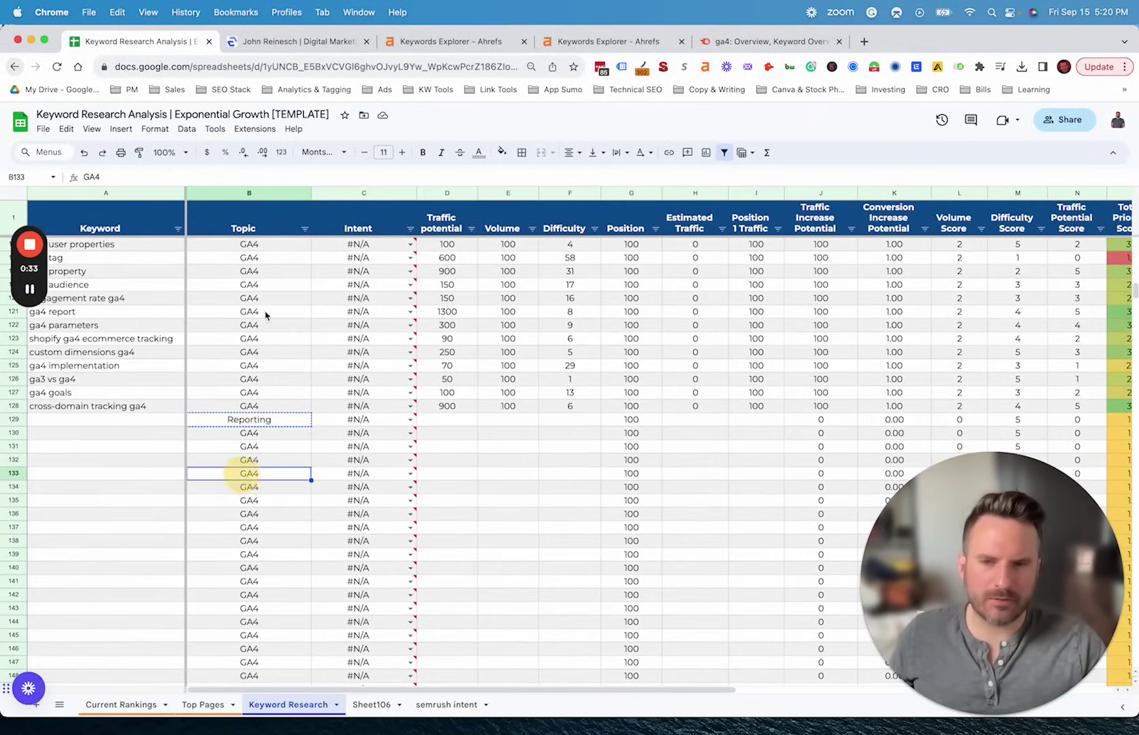
{"action": "left_click", "coordinate": [150, 366]}
{"action": "left_click", "coordinate": [252, 277]}
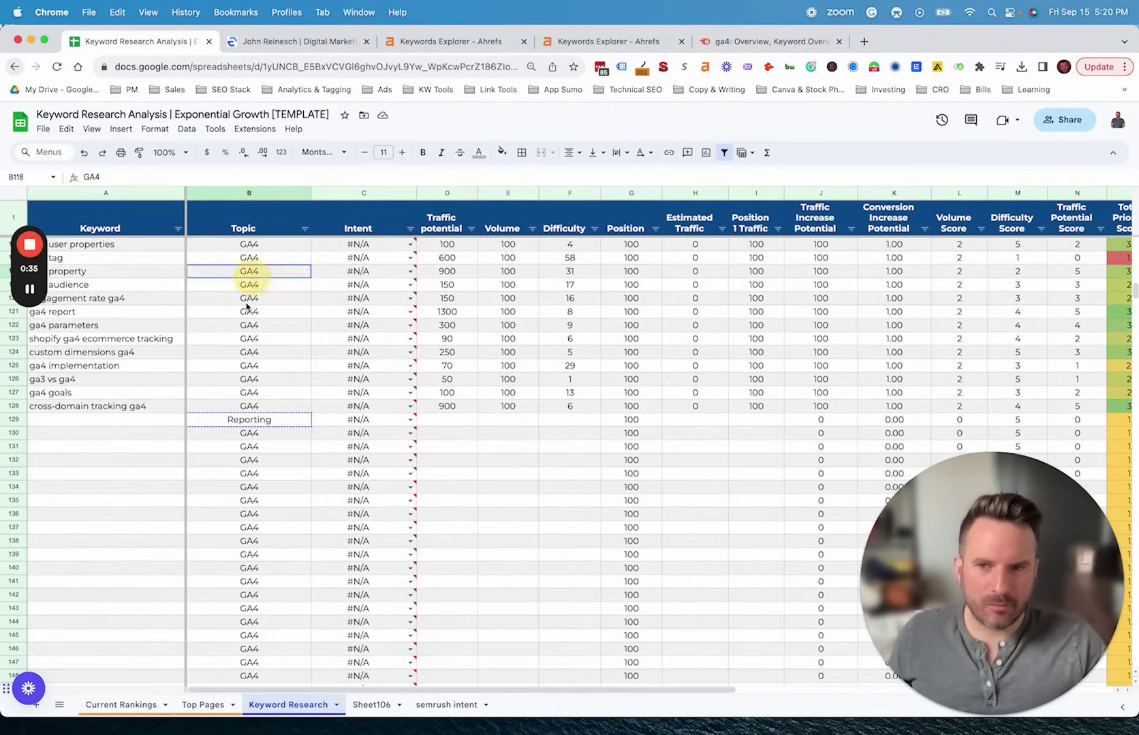
{"action": "left_click", "coordinate": [219, 421]}
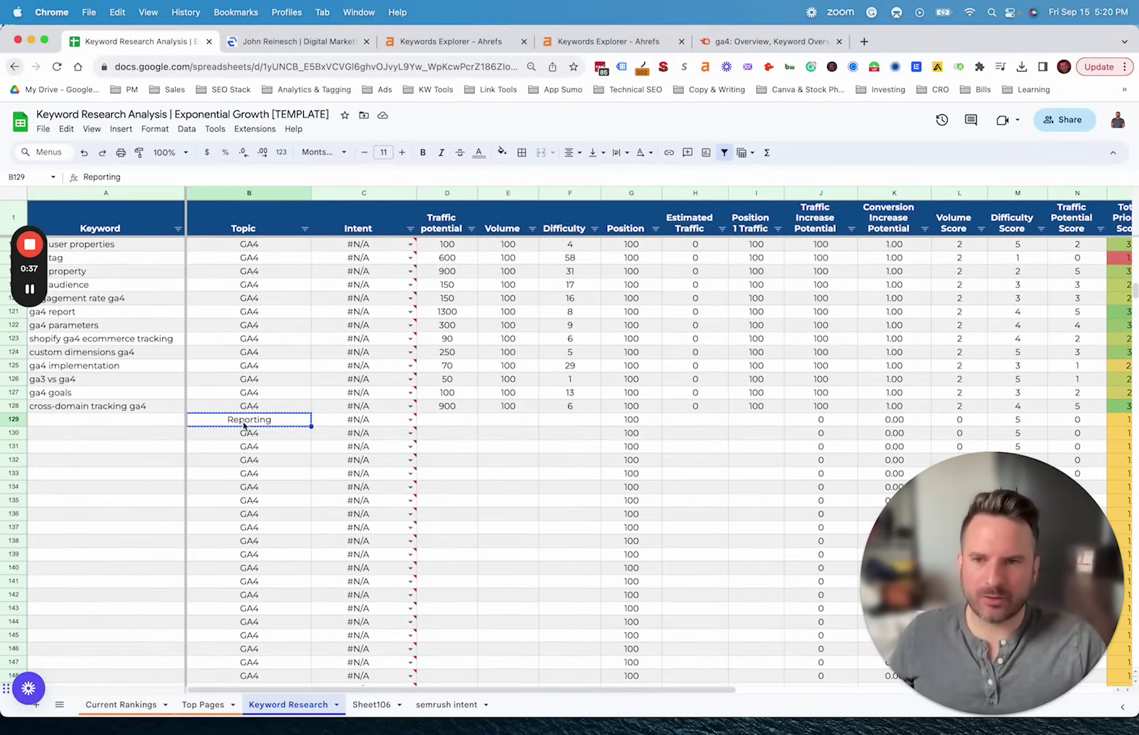
{"action": "left_click", "coordinate": [244, 423]}
Step: Review the topic labels, difficulty and traffic potential of the keywords back up to the start of the list
{"action": "scroll", "coordinate": [245, 436], "scroll_direction": "up", "scroll_amount": 15}
{"action": "left_click", "coordinate": [249, 311]}
{"action": "left_click", "coordinate": [248, 469]}
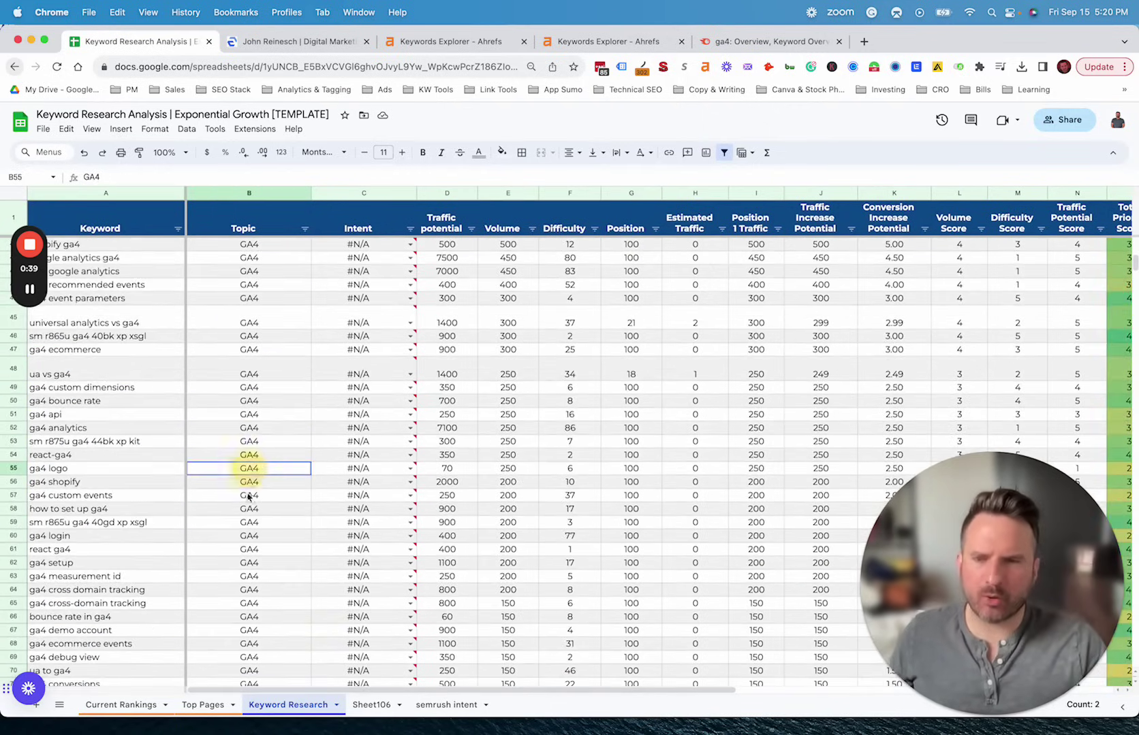
{"action": "scroll", "coordinate": [249, 497], "scroll_direction": "up", "scroll_amount": 15}
{"action": "left_click", "coordinate": [254, 258]}
{"action": "left_click", "coordinate": [243, 371]}
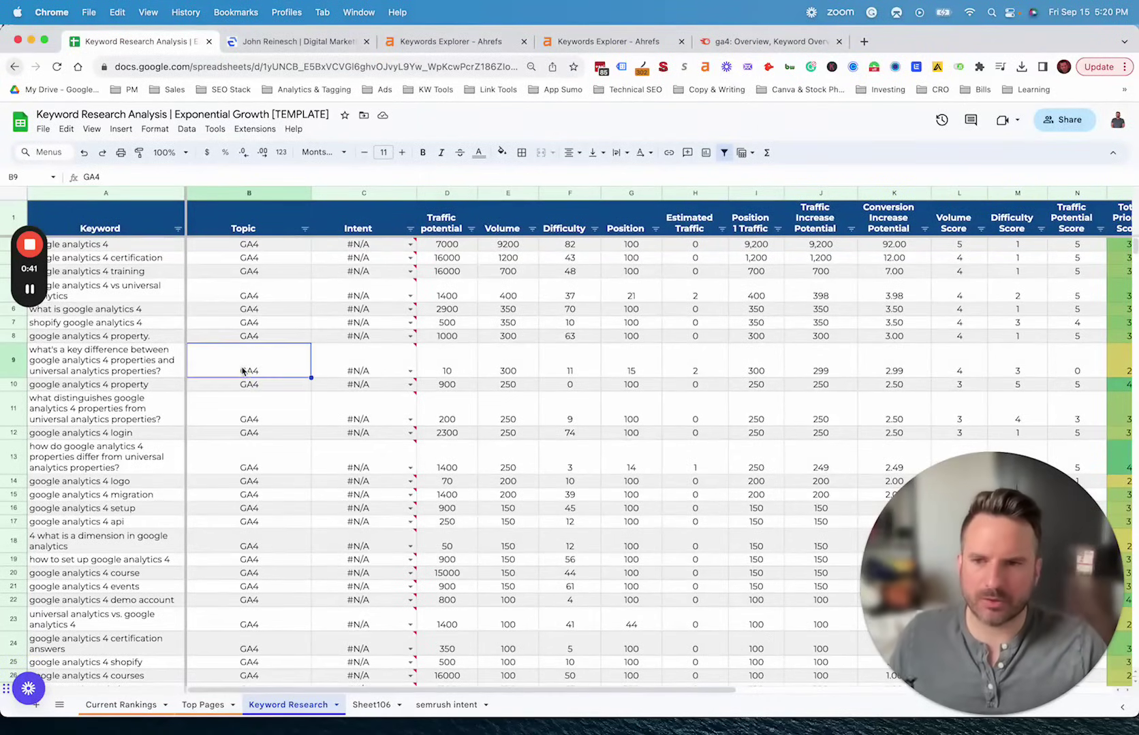
{"action": "left_click", "coordinate": [96, 483]}
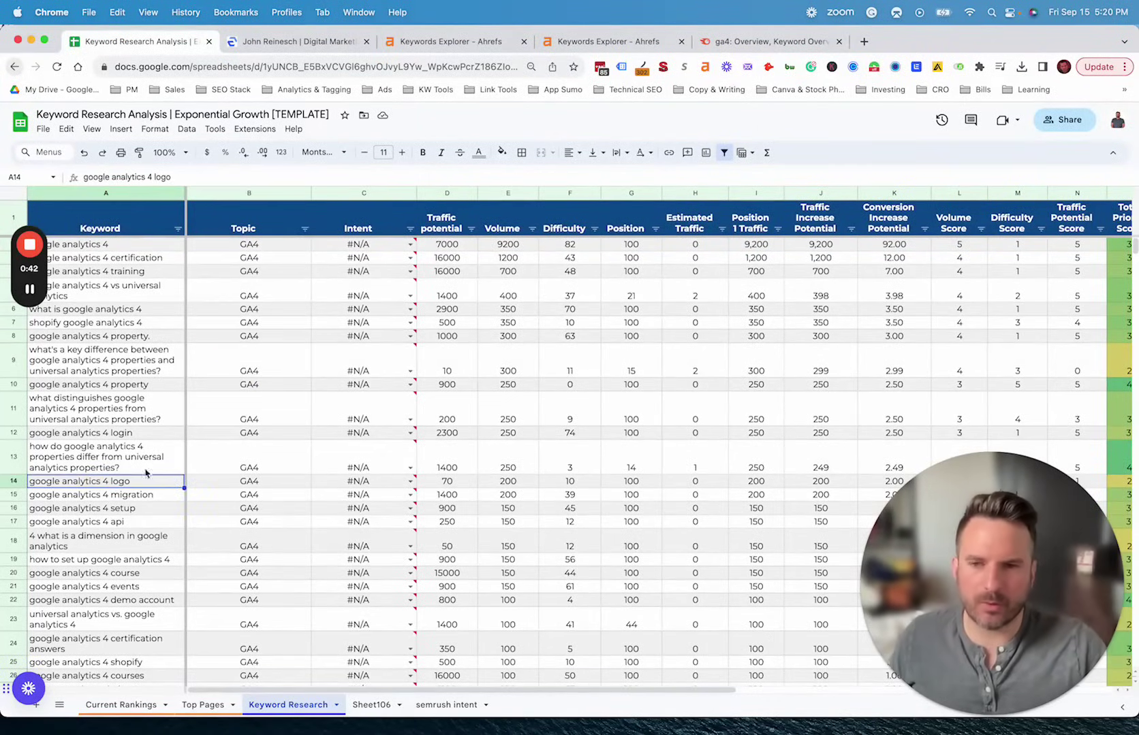
{"action": "left_click", "coordinate": [237, 195]}
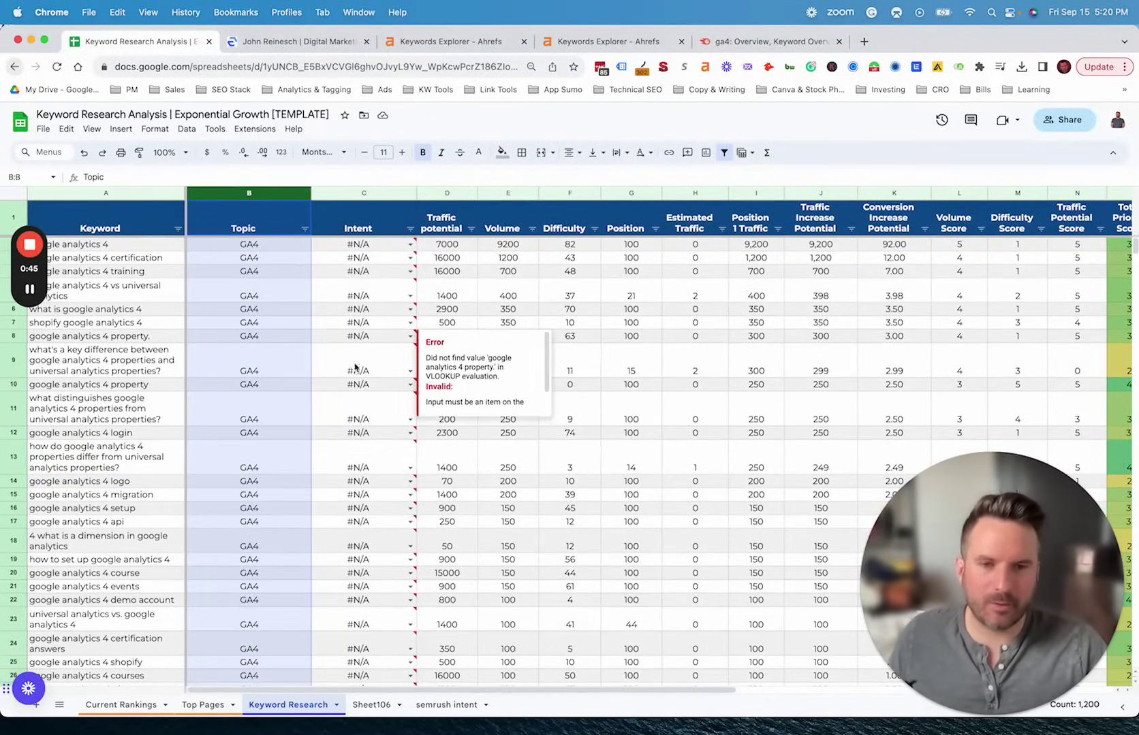
{"action": "left_click", "coordinate": [249, 368]}
{"action": "left_click_drag", "start_coordinate": [253, 244], "coordinate": [241, 615]}
{"action": "left_click", "coordinate": [272, 303]}
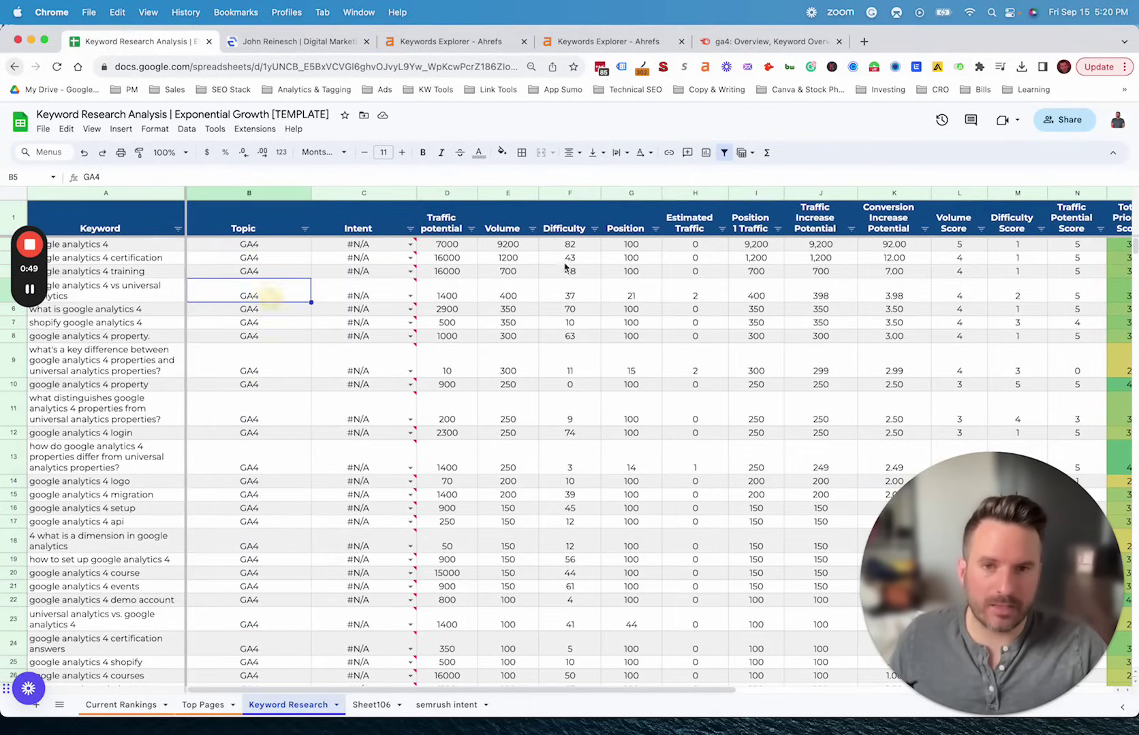
{"action": "left_click", "coordinate": [574, 257]}
{"action": "left_click", "coordinate": [443, 247]}
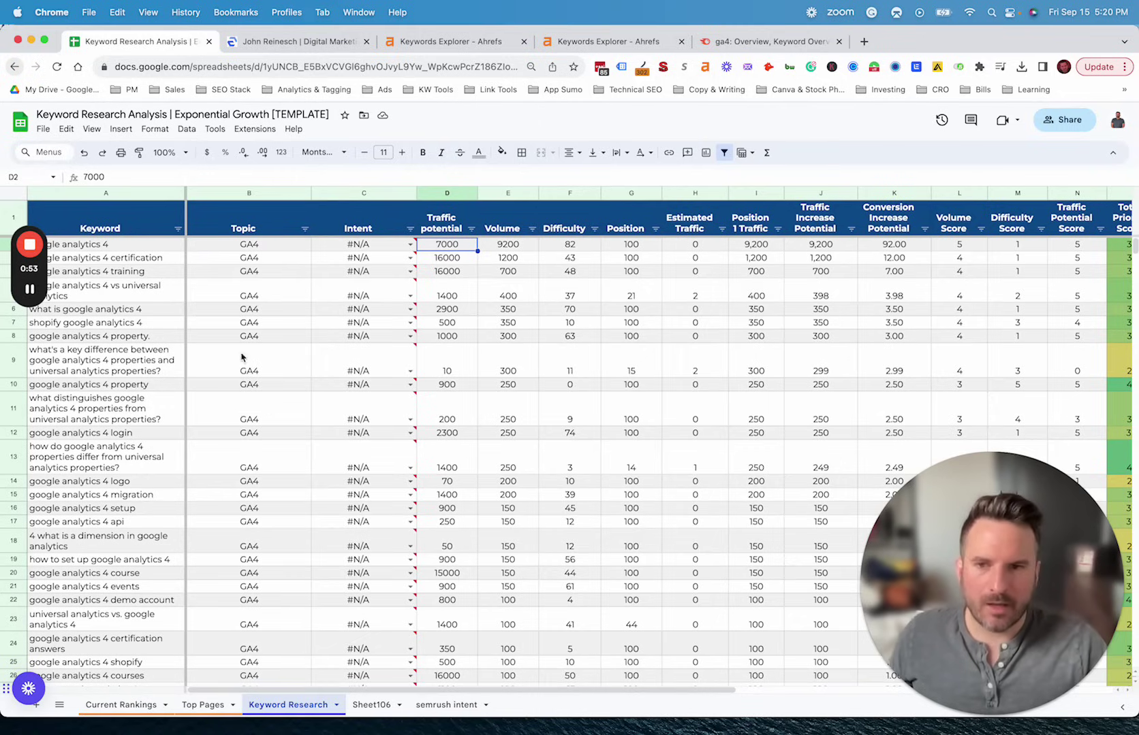
{"action": "left_click_drag", "start_coordinate": [249, 323], "coordinate": [253, 334]}
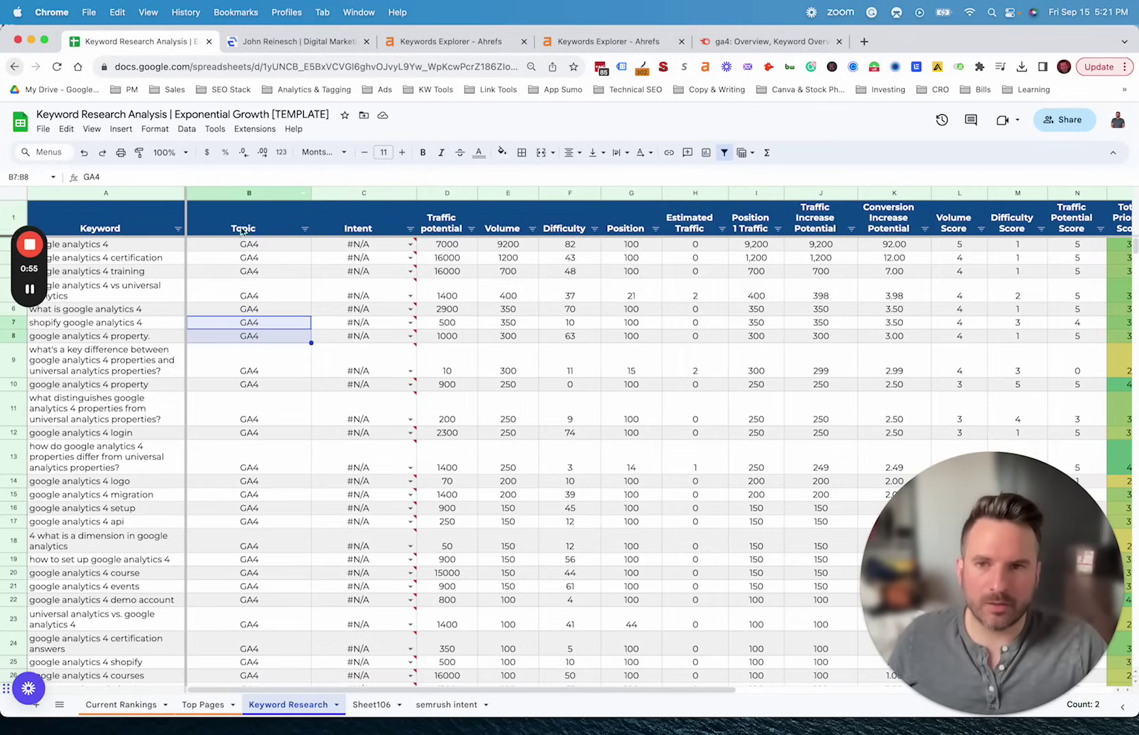
{"action": "left_click", "coordinate": [248, 192]}
{"action": "left_click", "coordinate": [364, 193]}
{"action": "left_click", "coordinate": [248, 221]}
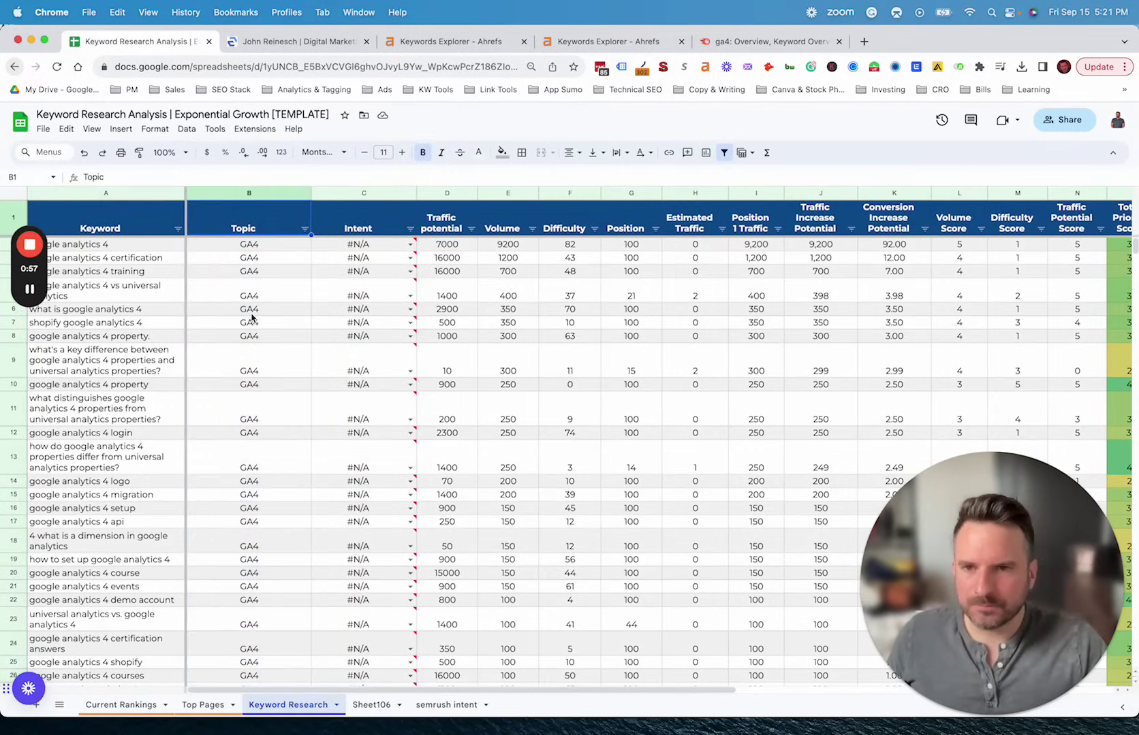
{"action": "left_click", "coordinate": [352, 247]}
Step: Copy the whole keyword list, A2:A128, from the Keyword Research sheet
{"action": "left_click", "coordinate": [117, 248]}
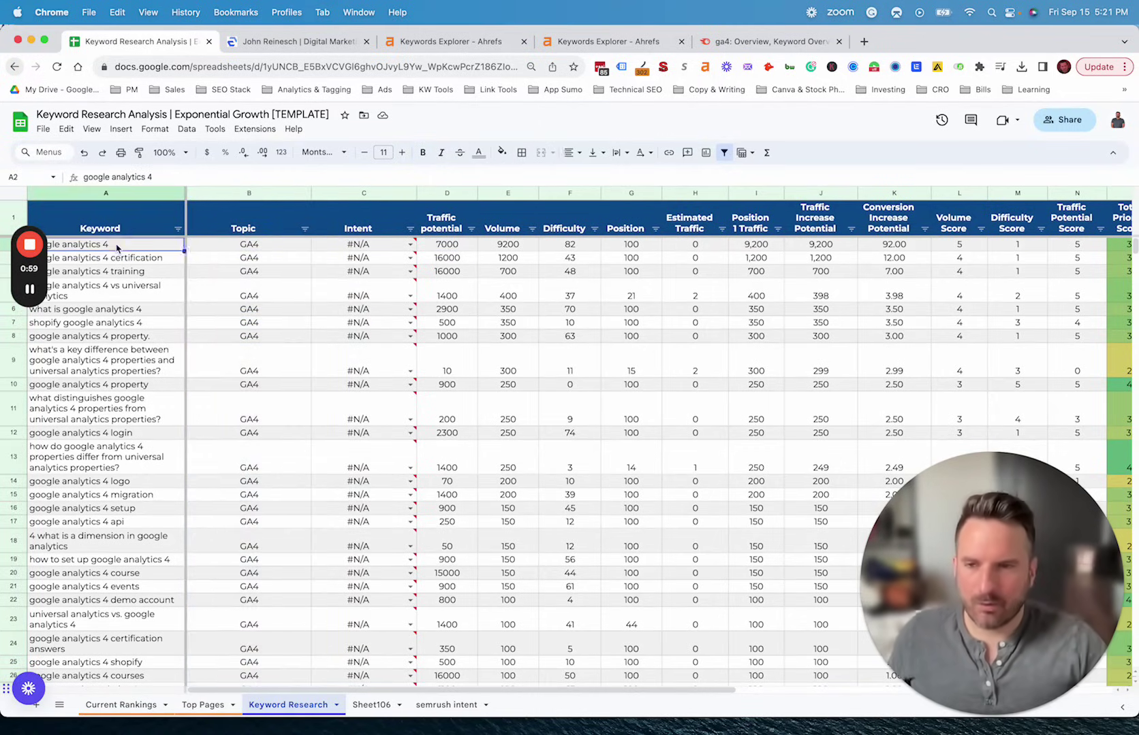
{"action": "key", "text": "ctrl+shift+Down"}
{"action": "scroll", "coordinate": [126, 375], "scroll_direction": "down", "scroll_amount": 10}
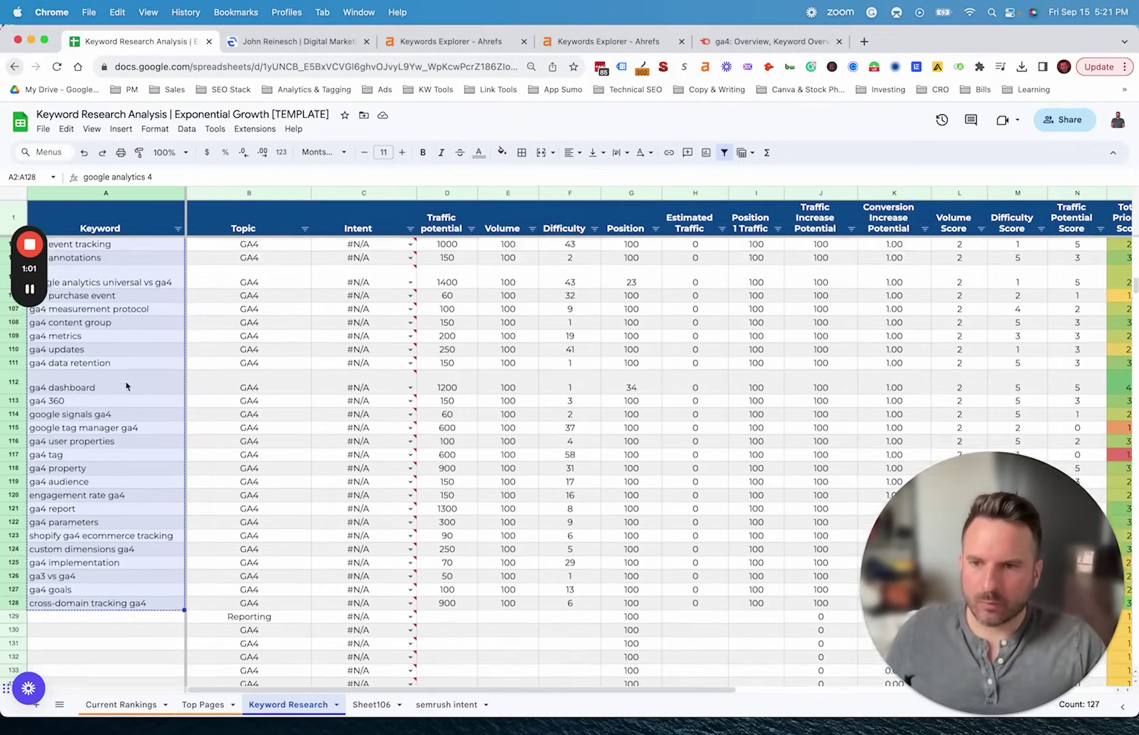
{"action": "scroll", "coordinate": [118, 429], "scroll_direction": "up", "scroll_amount": 7}
{"action": "scroll", "coordinate": [117, 381], "scroll_direction": "up", "scroll_amount": 1}
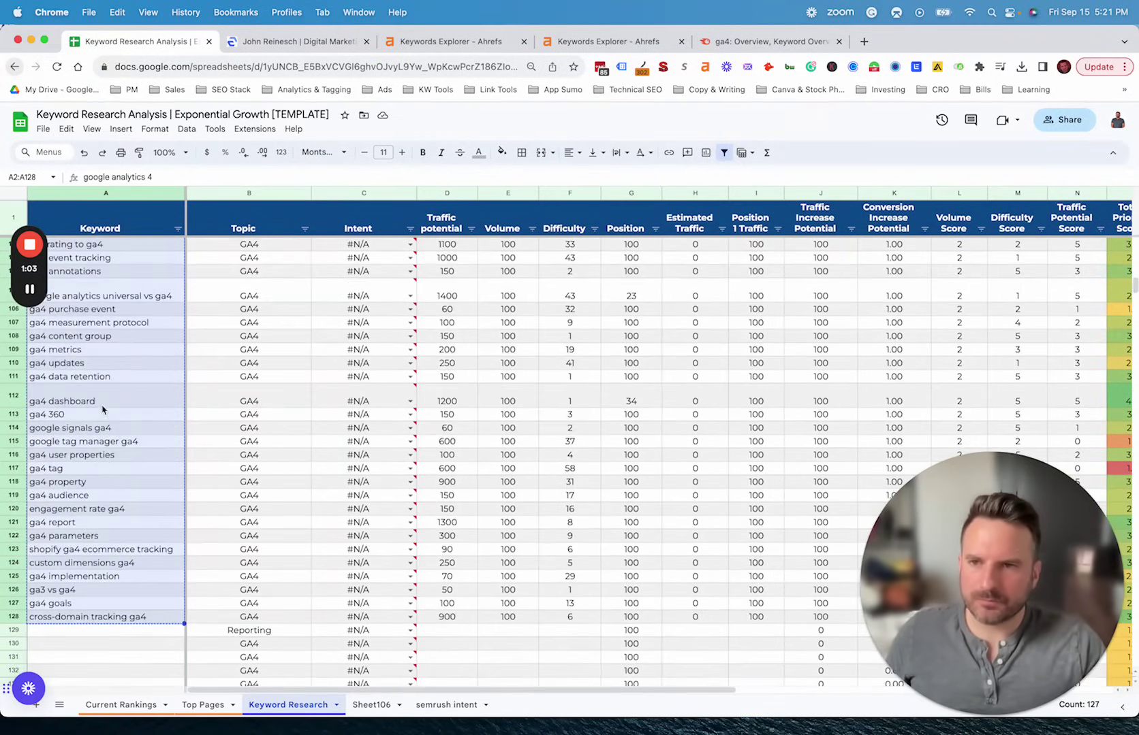
{"action": "scroll", "coordinate": [102, 409], "scroll_direction": "up", "scroll_amount": 15}
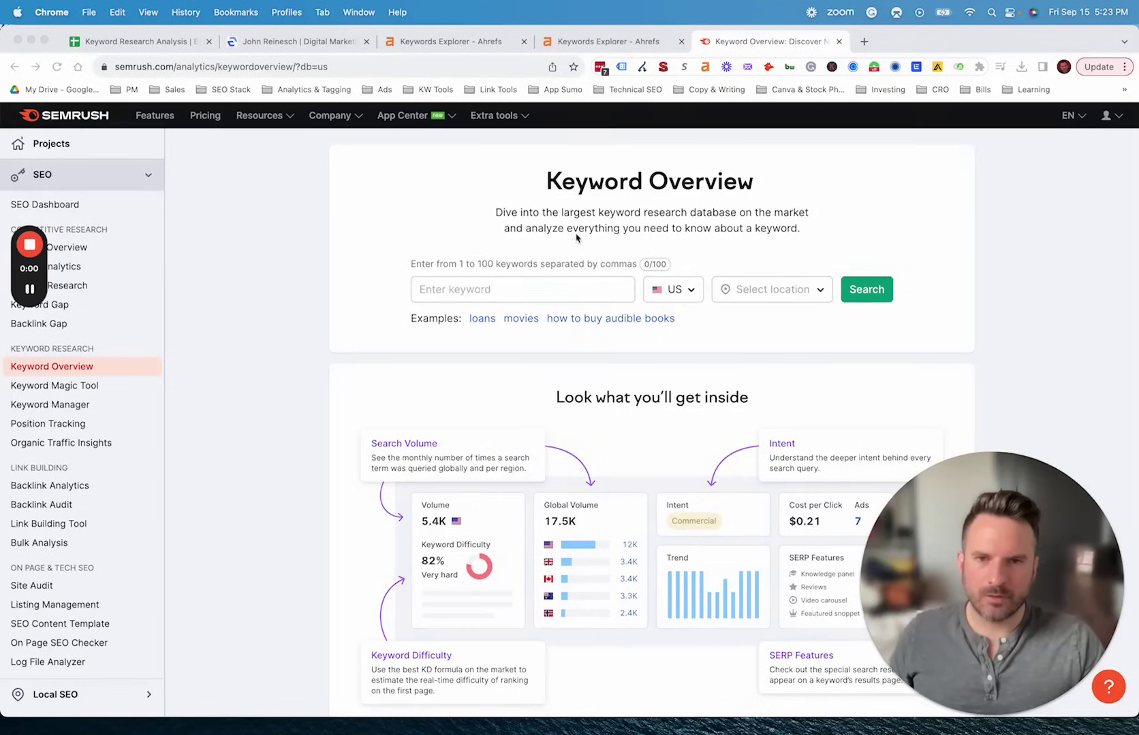
Step: In Semrush Keyword Overview, paste the copied keywords and delete every entry after number 100, ga4 migration checklist
{"action": "left_click", "coordinate": [465, 288]}
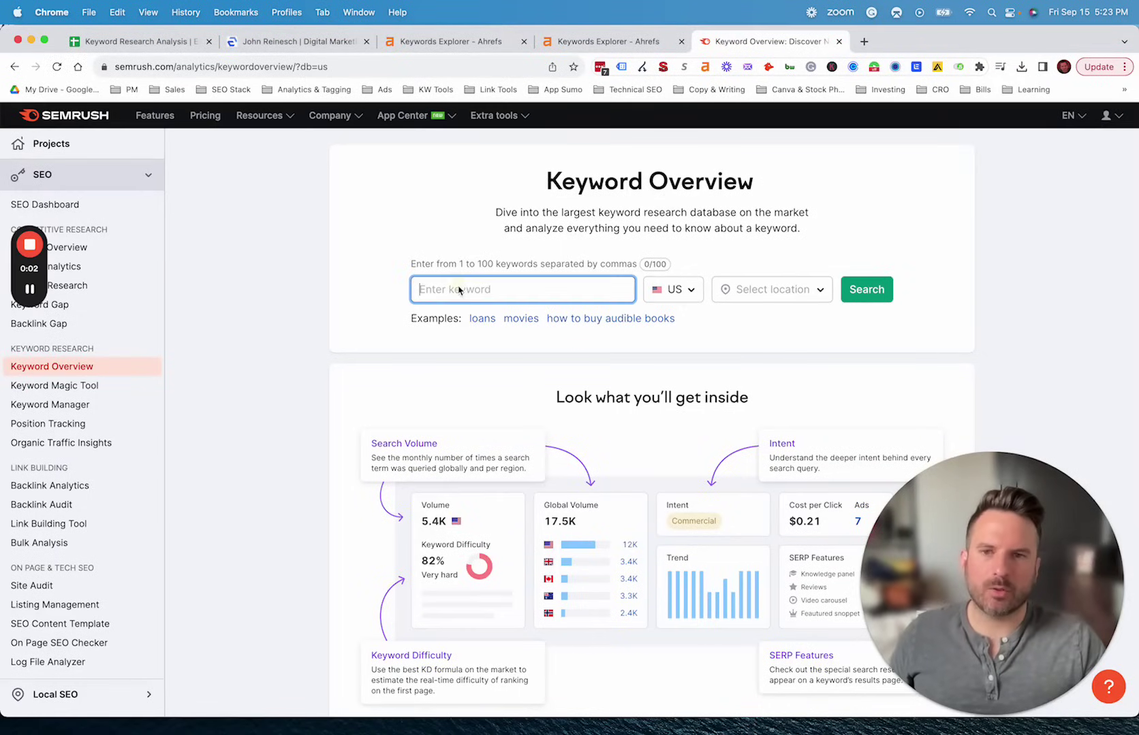
{"action": "key", "text": "super+v"}
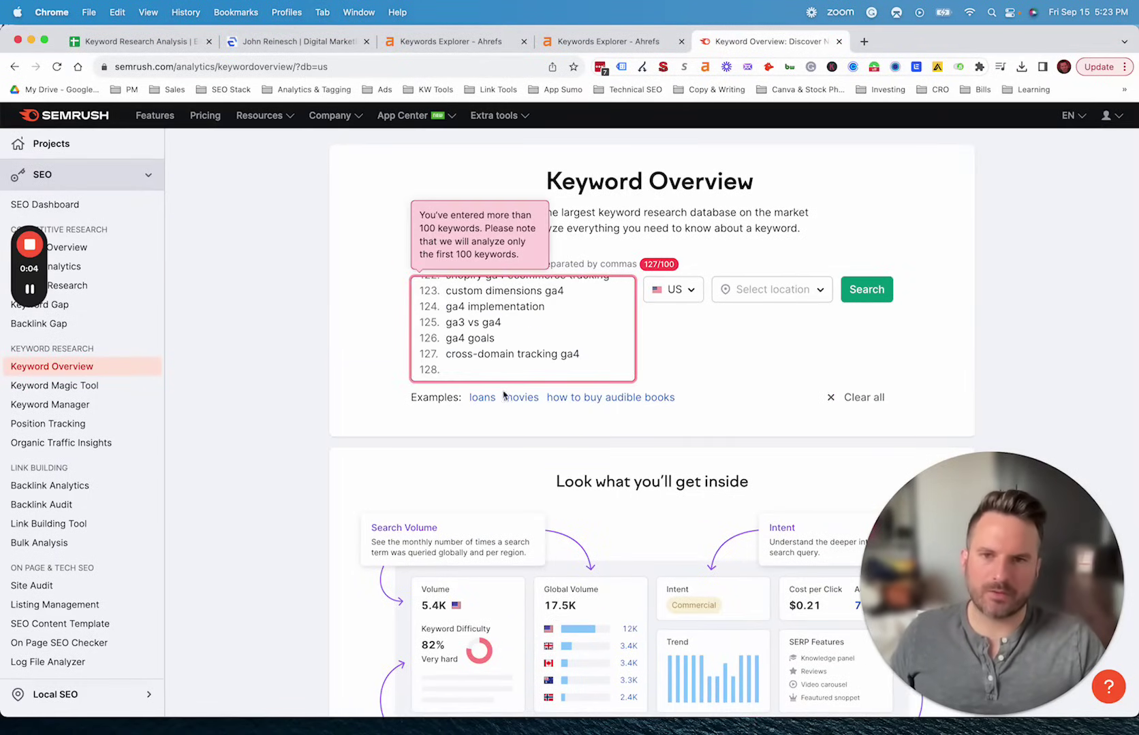
{"action": "scroll", "coordinate": [473, 342], "scroll_direction": "up", "scroll_amount": 8}
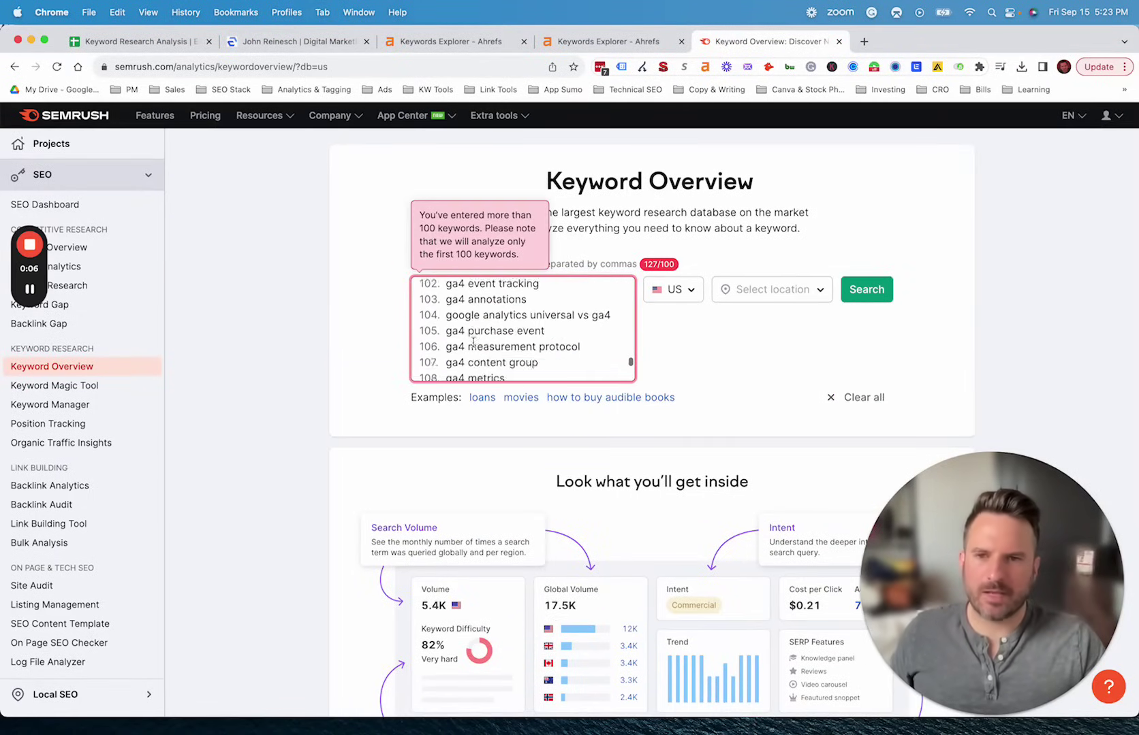
{"action": "scroll", "coordinate": [473, 342], "scroll_direction": "up", "scroll_amount": 2}
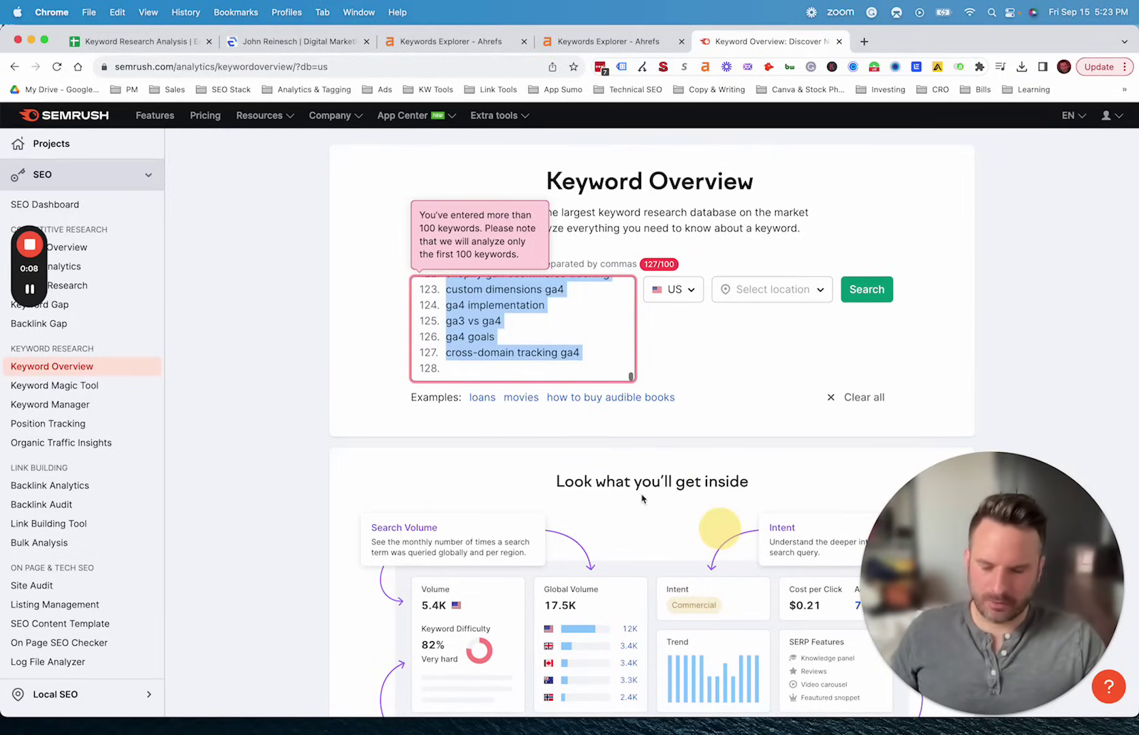
{"action": "key", "text": "BackSpace"}
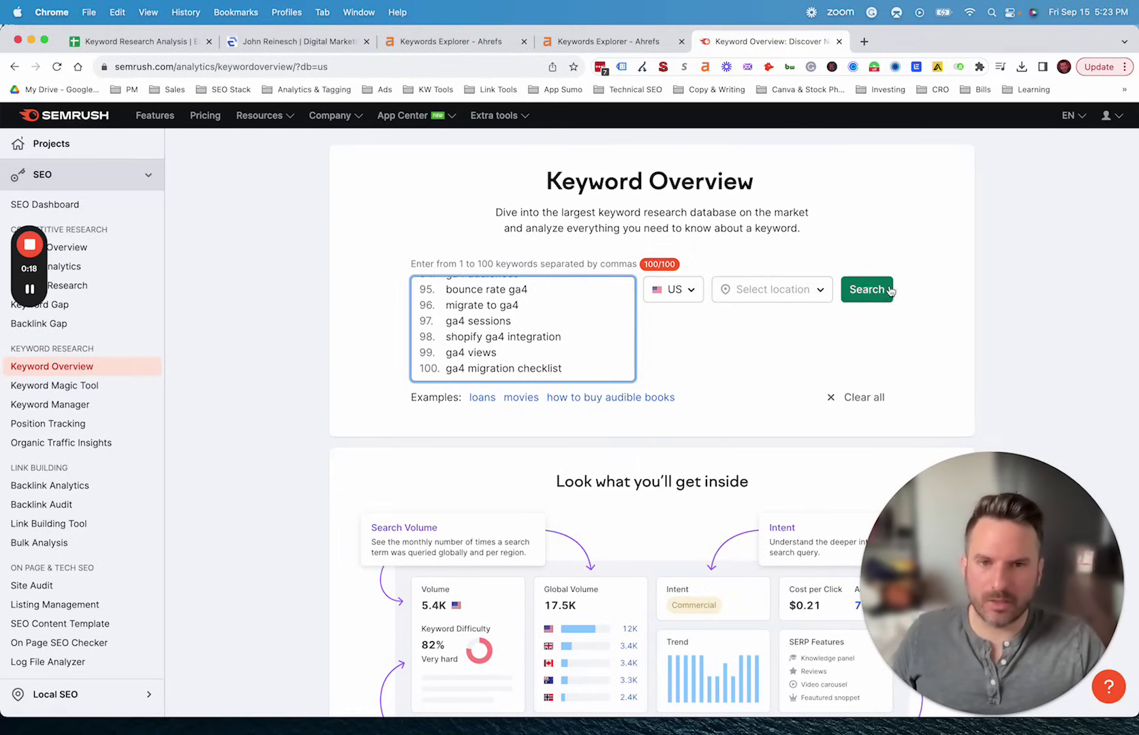
Step: Run the US bulk analysis of the entered keywords and export all the results as CSV
{"action": "left_click", "coordinate": [866, 290]}
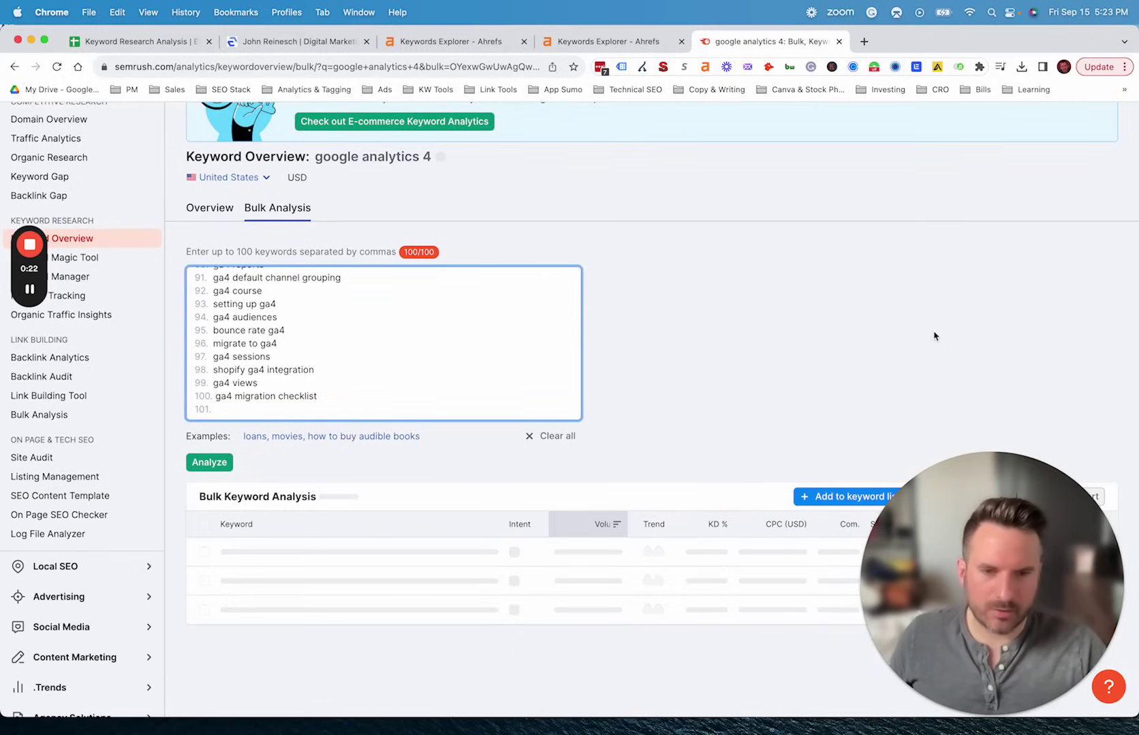
{"action": "scroll", "coordinate": [851, 338], "scroll_direction": "down", "scroll_amount": 5}
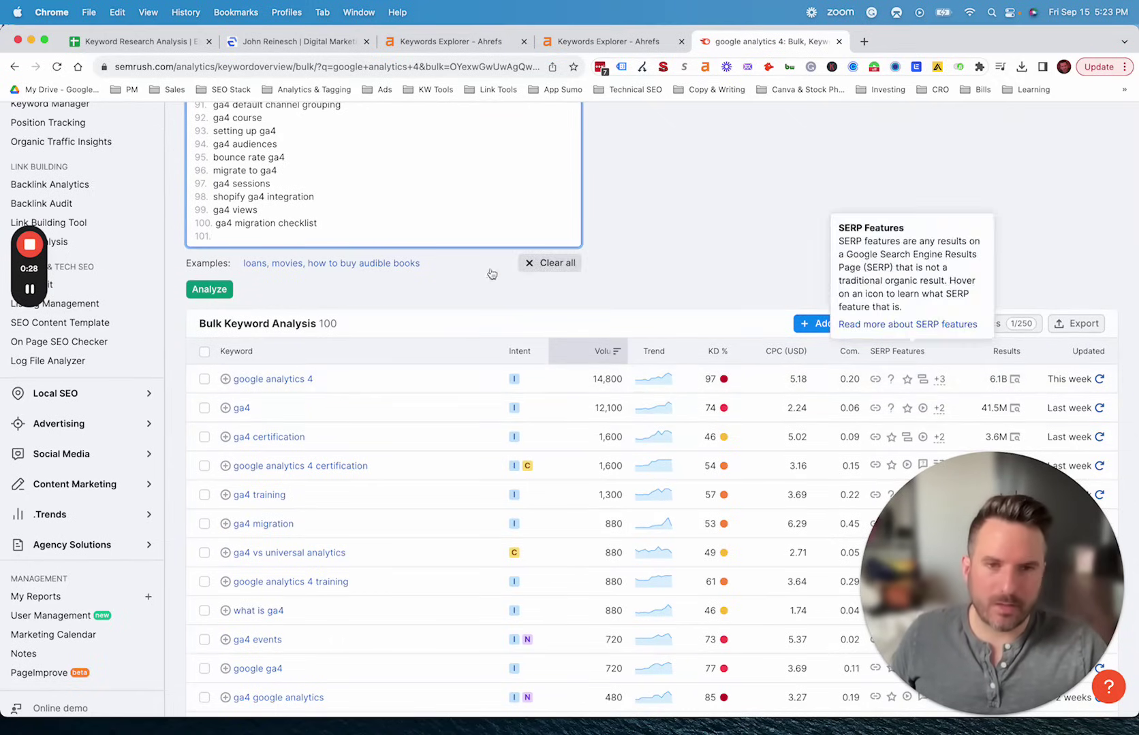
{"action": "scroll", "coordinate": [892, 353], "scroll_direction": "down", "scroll_amount": 1}
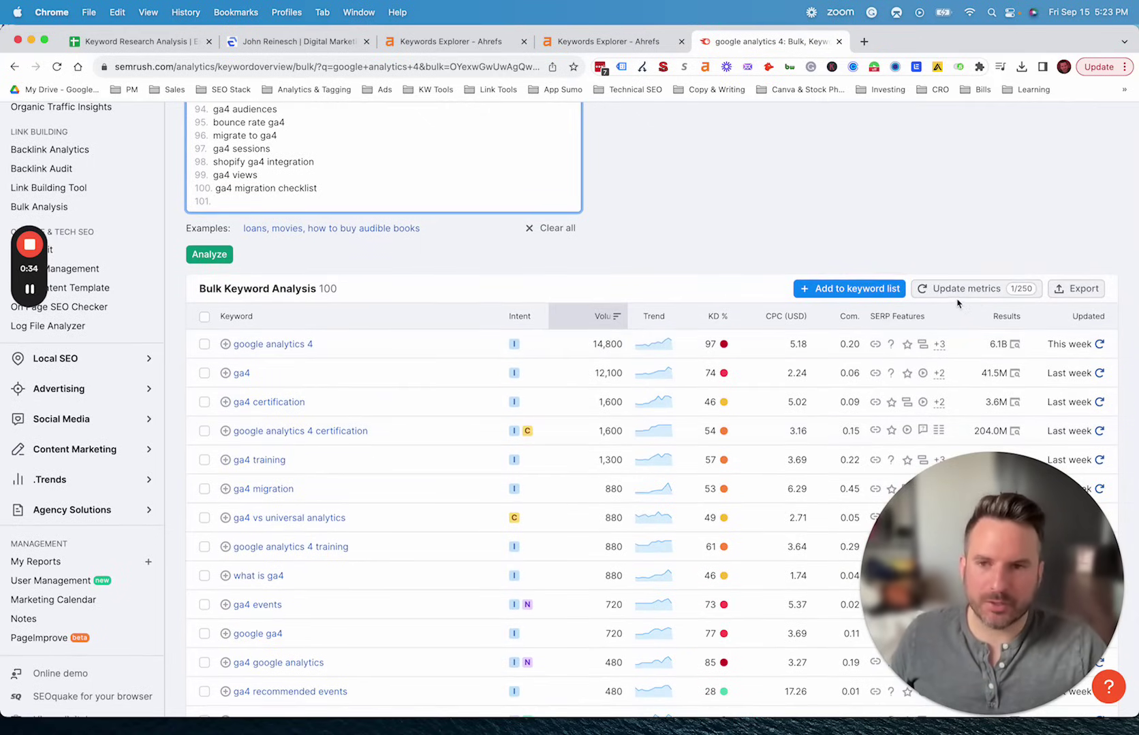
{"action": "left_click", "coordinate": [1090, 299]}
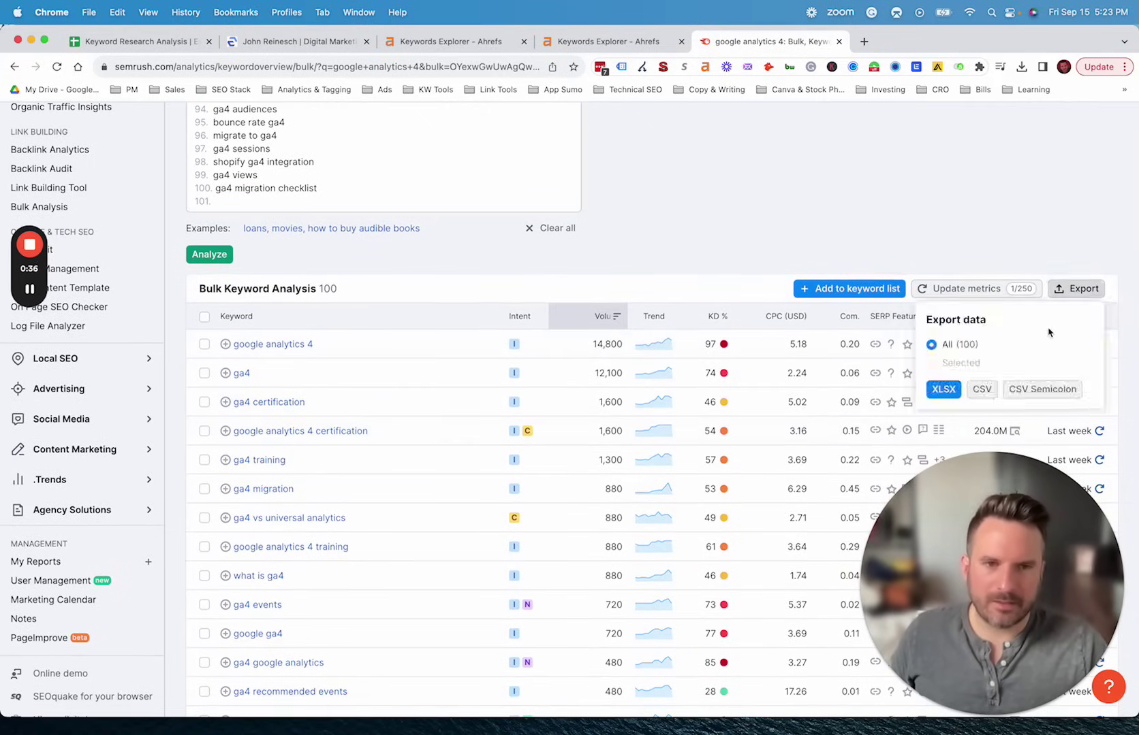
{"action": "left_click", "coordinate": [983, 390]}
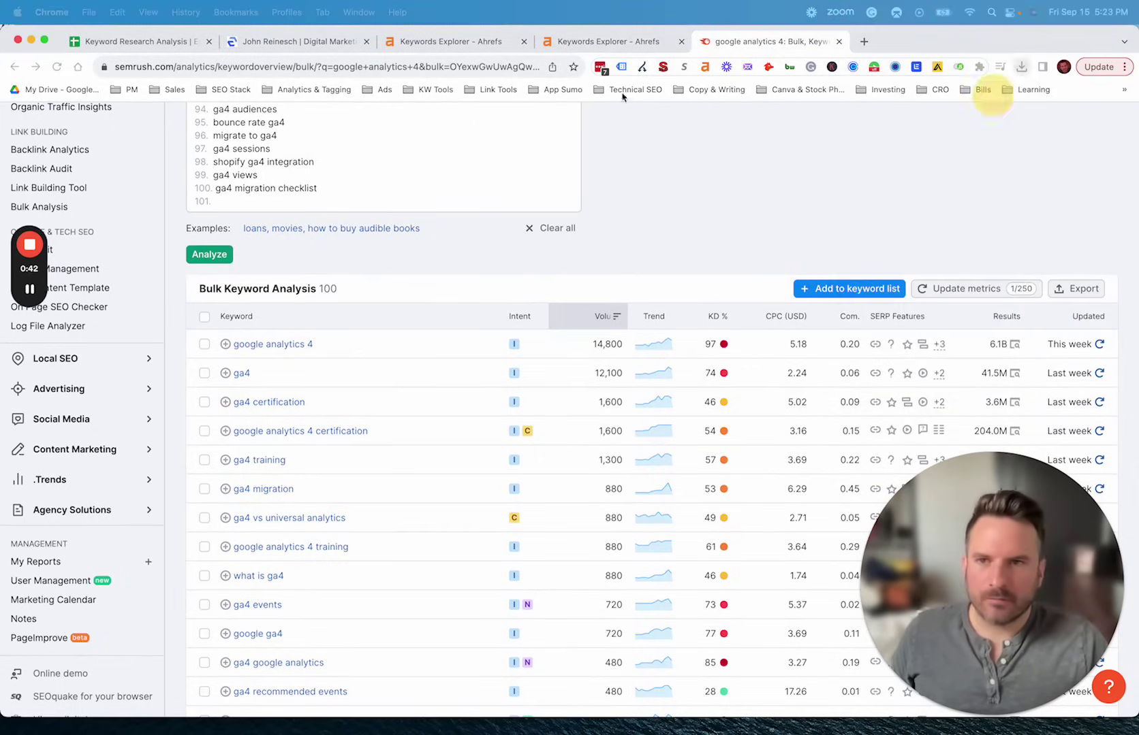
Step: Back in Google Sheets, import google-analytics-4_bulk_us_2023-09-15_17-23-50.csv into the semrush intent sheet at A1, replacing data at the selected cell
{"action": "left_click", "coordinate": [121, 44]}
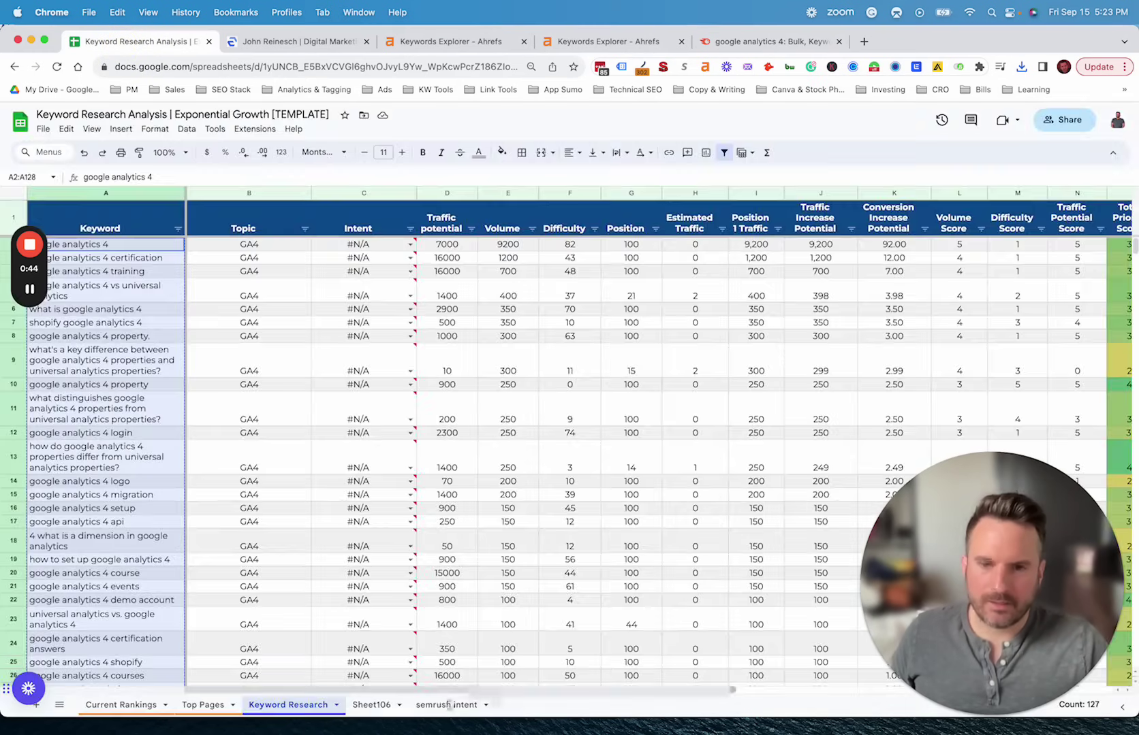
{"action": "left_click", "coordinate": [461, 705]}
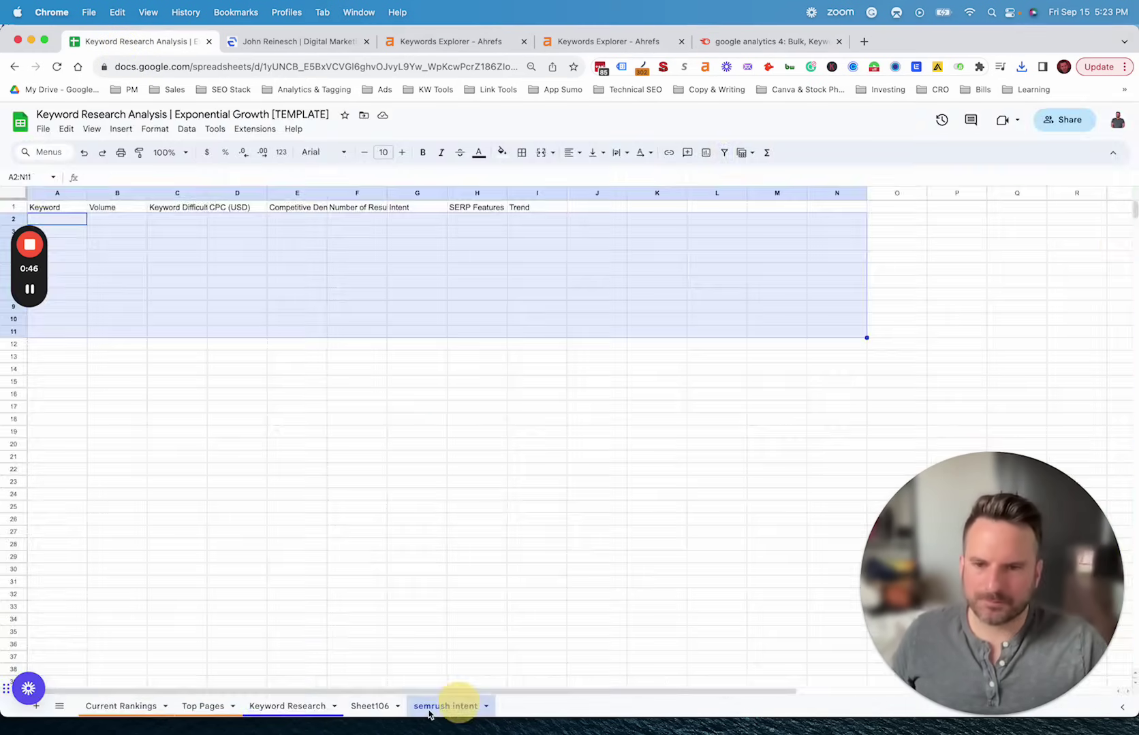
{"action": "left_click", "coordinate": [63, 209]}
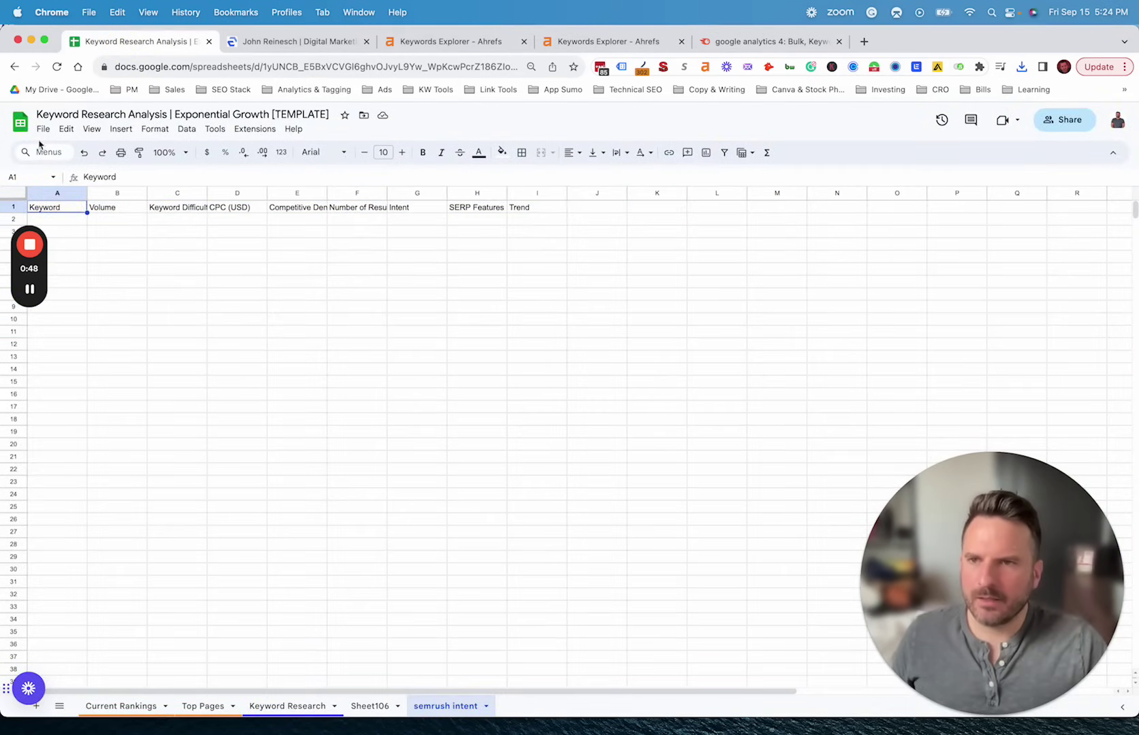
{"action": "left_click", "coordinate": [43, 128]}
{"action": "left_click", "coordinate": [71, 191]}
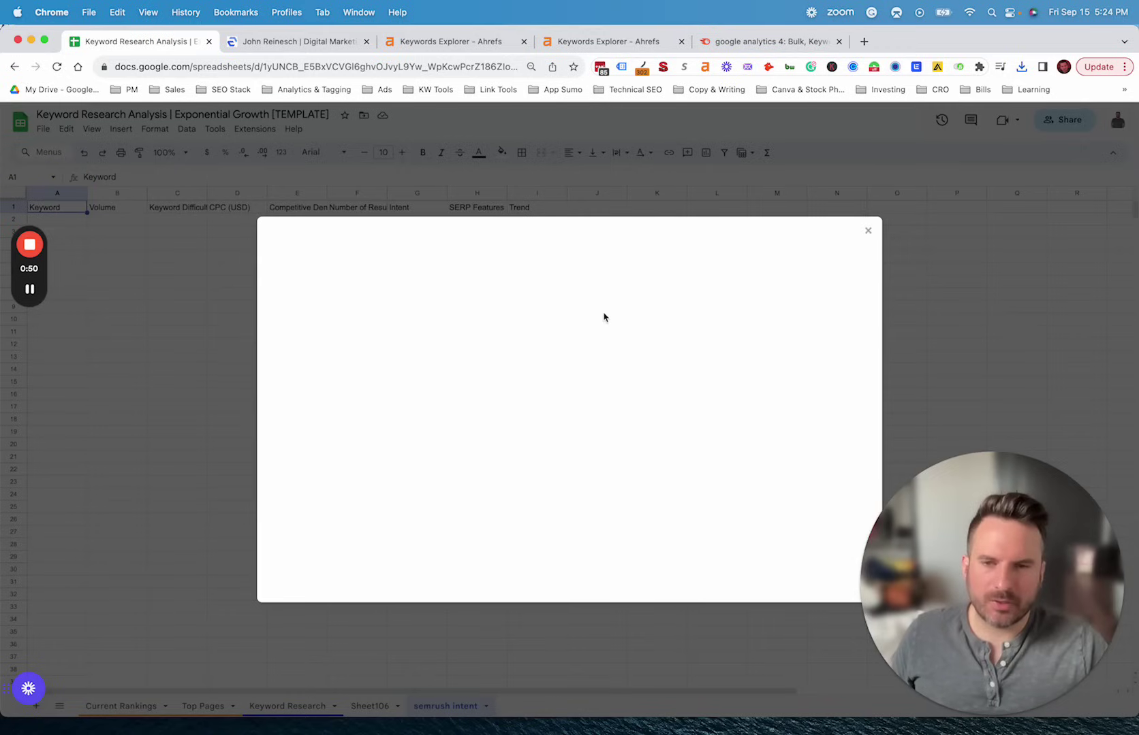
{"action": "left_click", "coordinate": [463, 278]}
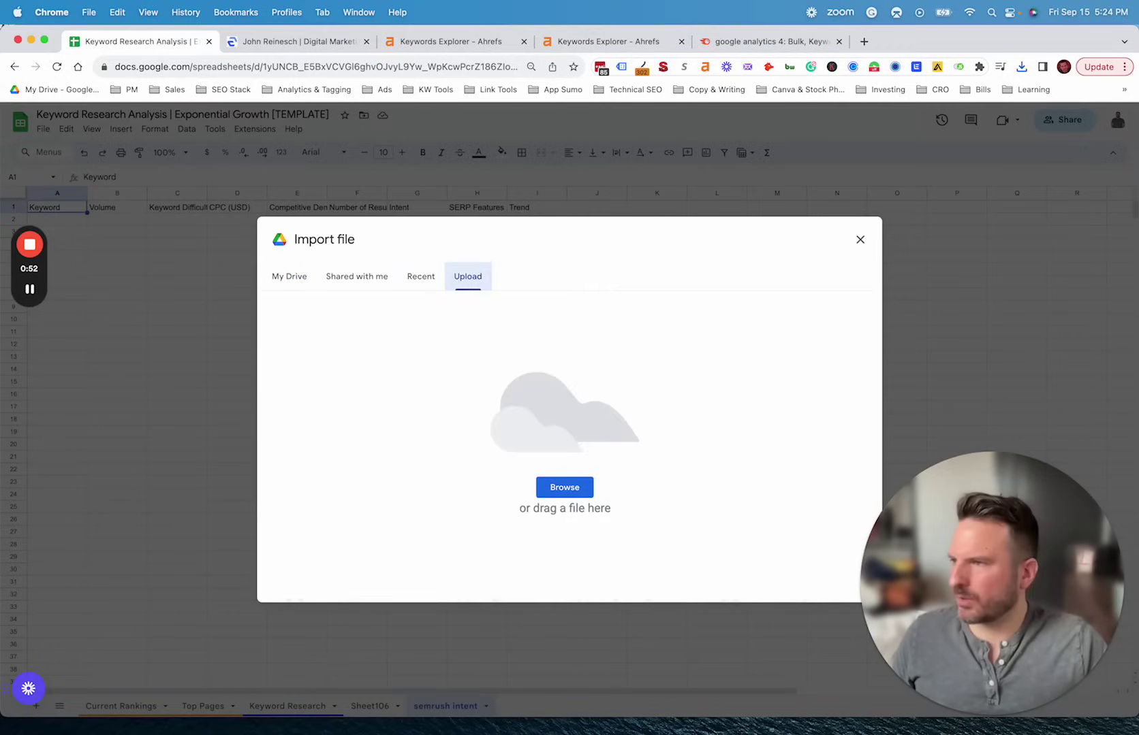
{"action": "left_click_drag", "start_coordinate": [524, 412], "coordinate": [391, 451]}
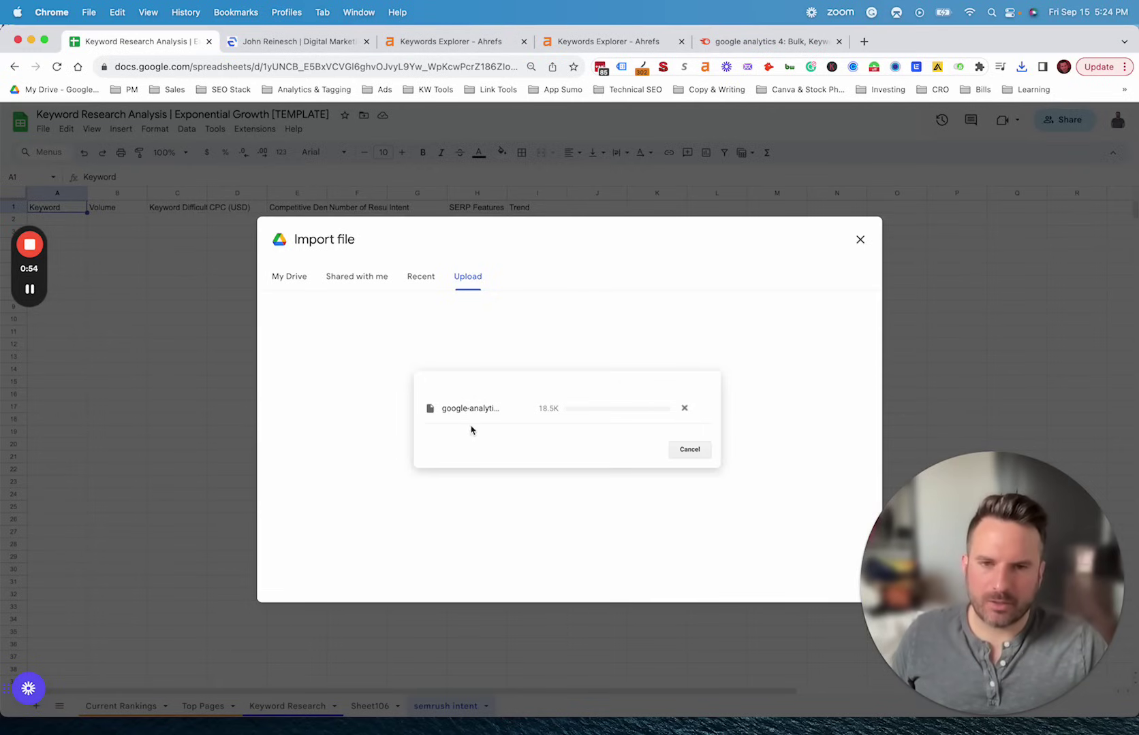
{"action": "left_click", "coordinate": [494, 416]}
{"action": "left_click", "coordinate": [505, 509]}
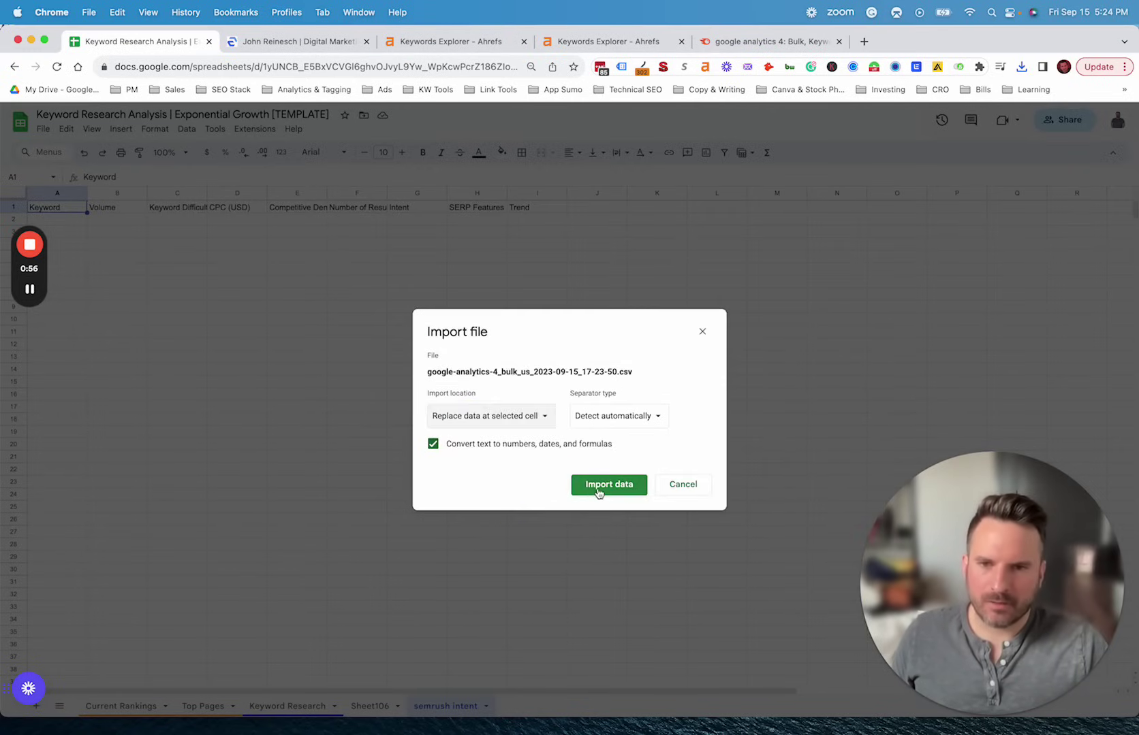
{"action": "left_click", "coordinate": [599, 490]}
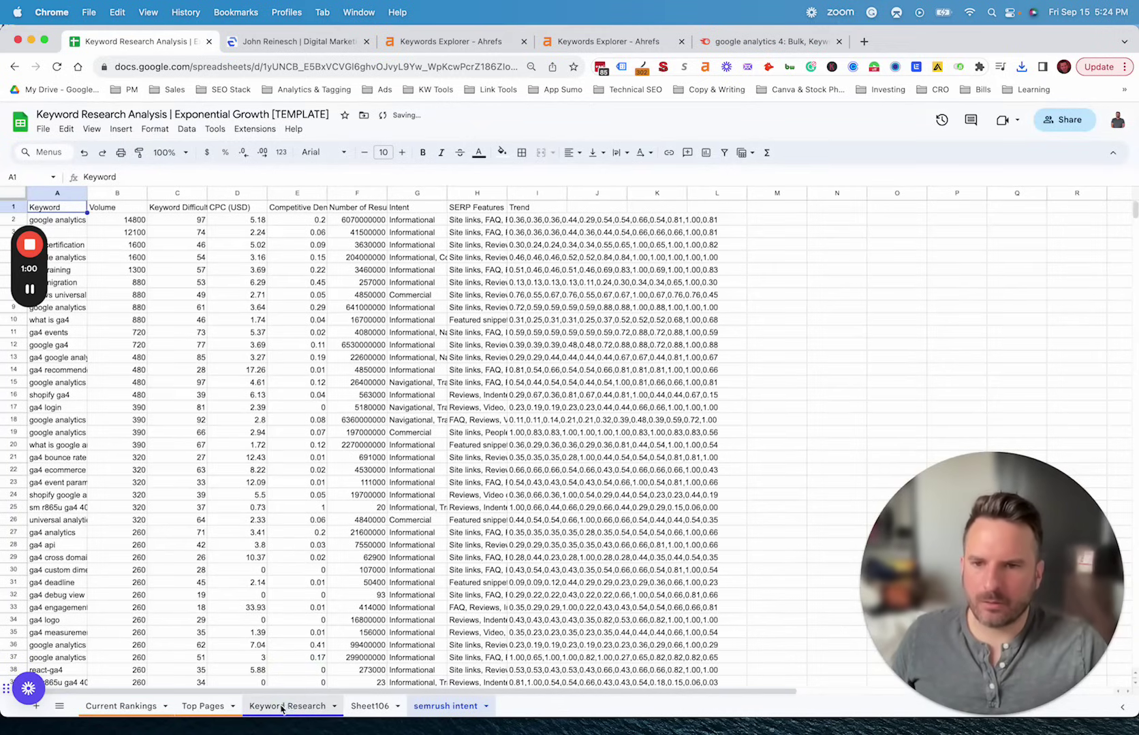
Step: Review the Intent column of the Keyword Research sheet and inspect the lookup in cell C9
{"action": "left_click", "coordinate": [282, 708]}
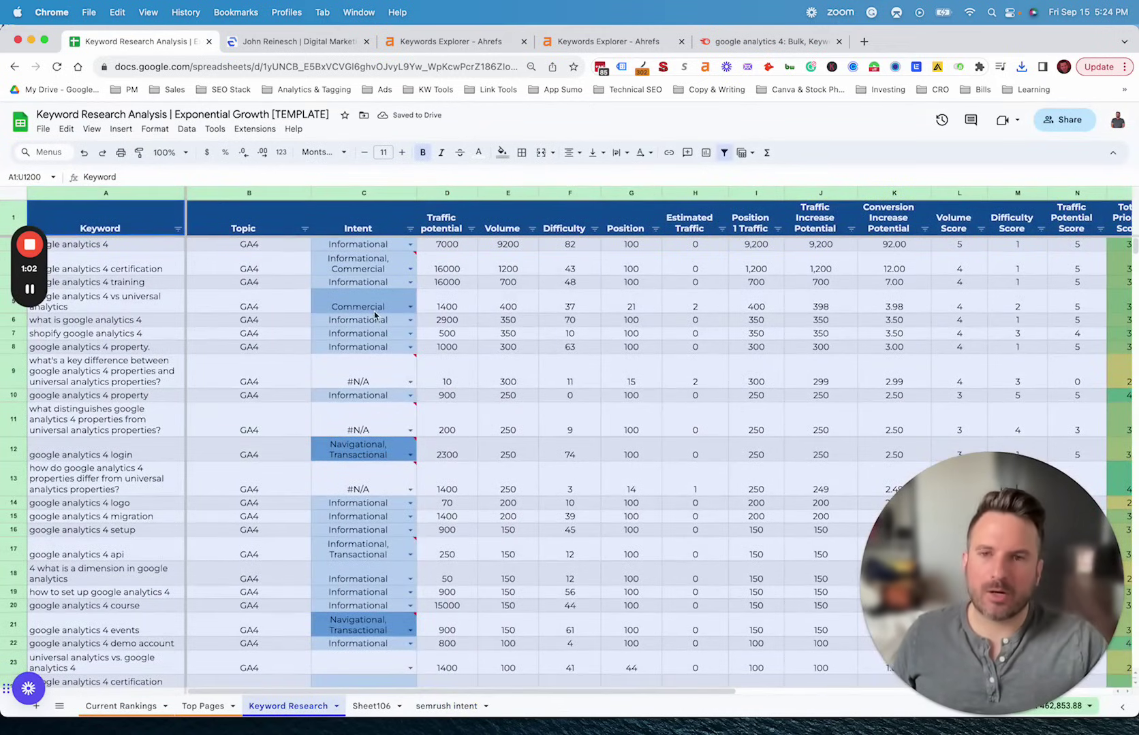
{"action": "left_click", "coordinate": [218, 425]}
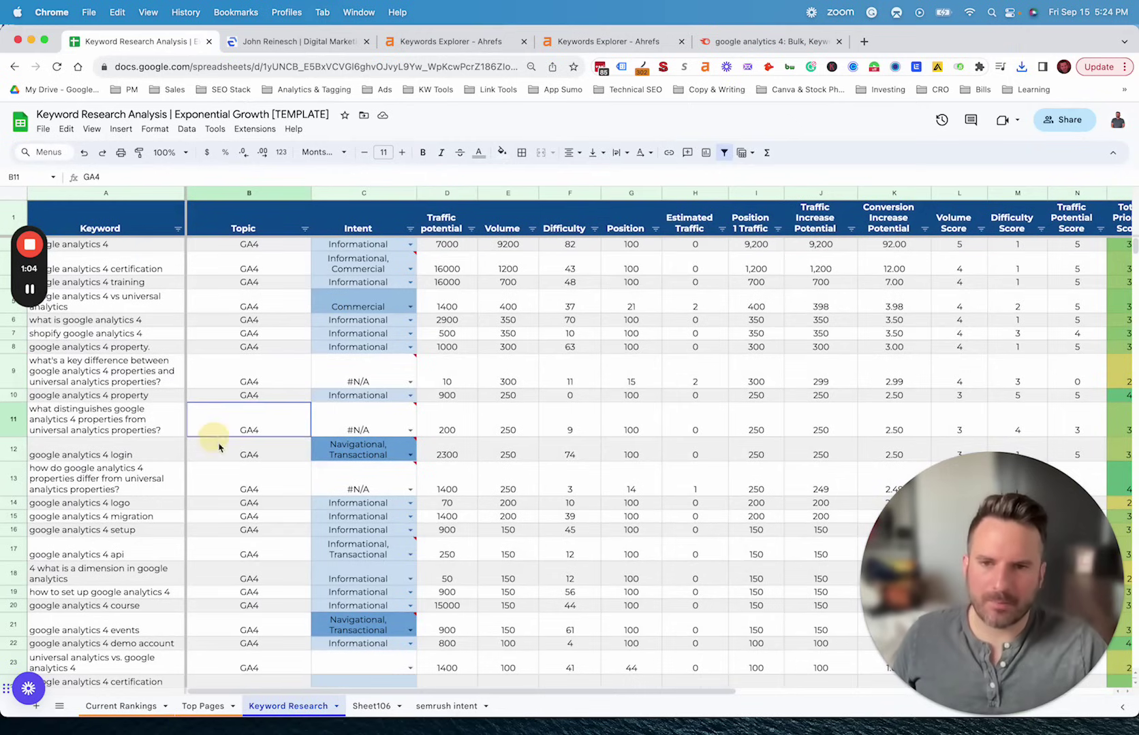
{"action": "left_click", "coordinate": [235, 593]}
{"action": "left_click", "coordinate": [340, 380]}
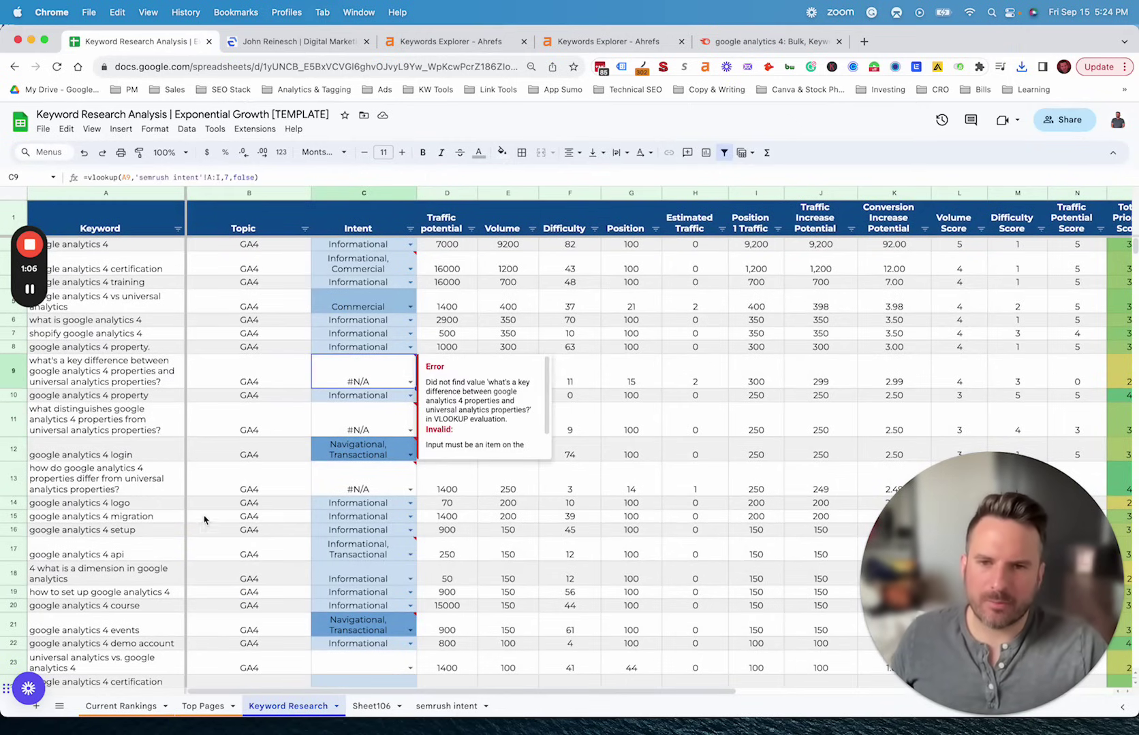
{"action": "left_click", "coordinate": [216, 545]}
Step: Examine the Intent column of the semrush intent sheet down to its last keywords, around rows 96 to 98
{"action": "left_click", "coordinate": [446, 707]}
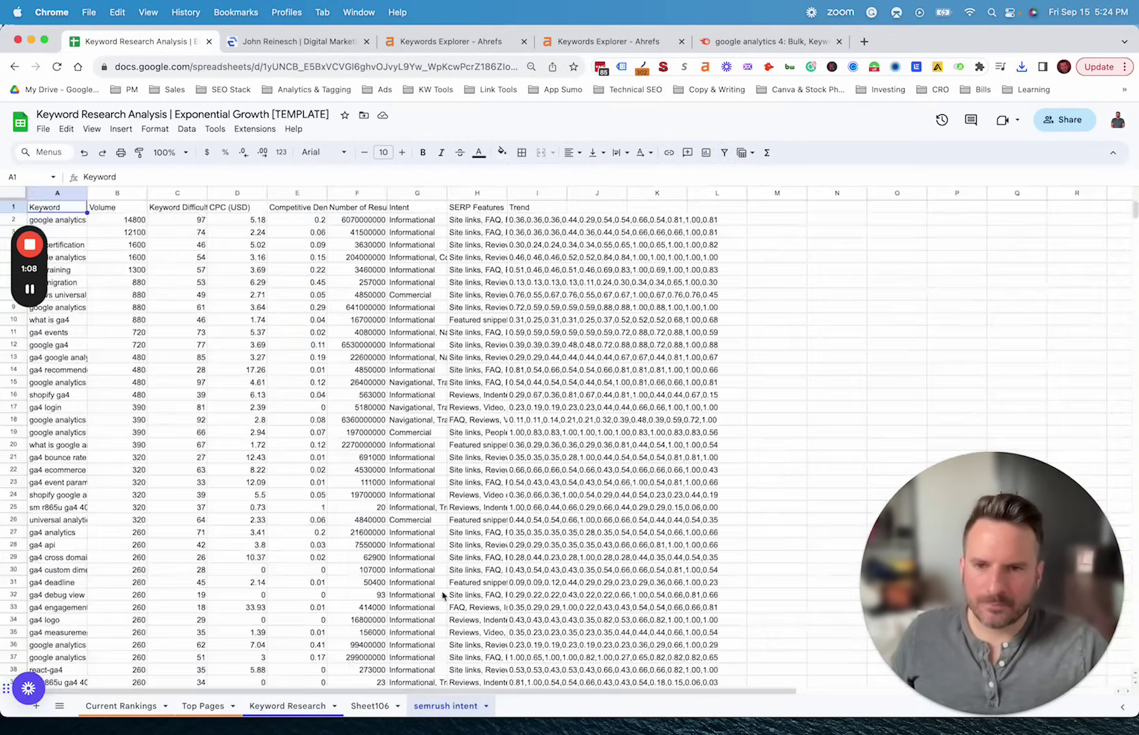
{"action": "scroll", "coordinate": [572, 429], "scroll_direction": "down", "scroll_amount": 20}
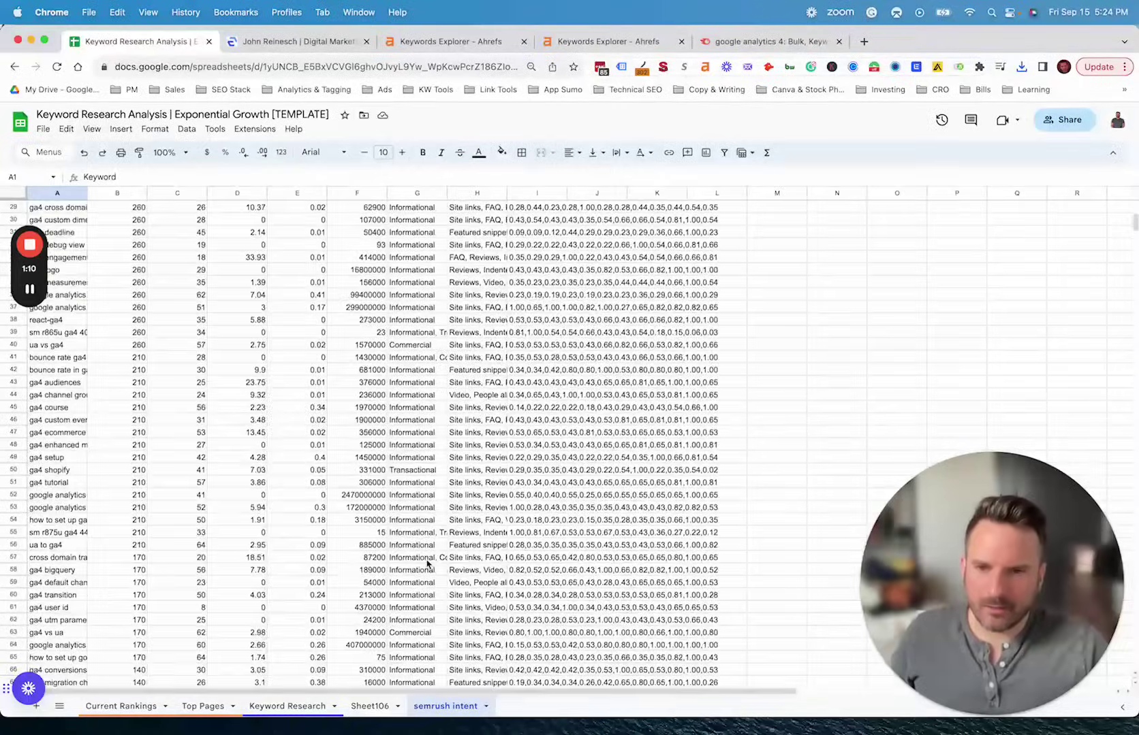
{"action": "scroll", "coordinate": [427, 564], "scroll_direction": "down", "scroll_amount": 2}
{"action": "left_click_drag", "start_coordinate": [419, 359], "coordinate": [422, 402]}
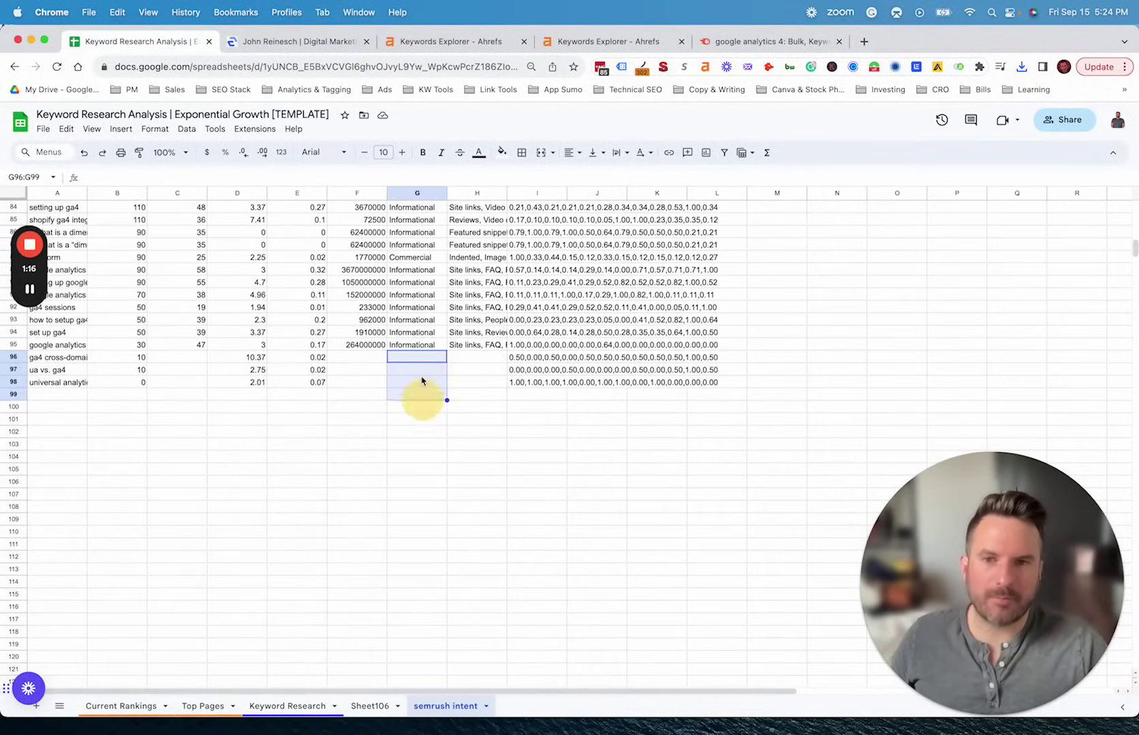
{"action": "left_click", "coordinate": [236, 519]}
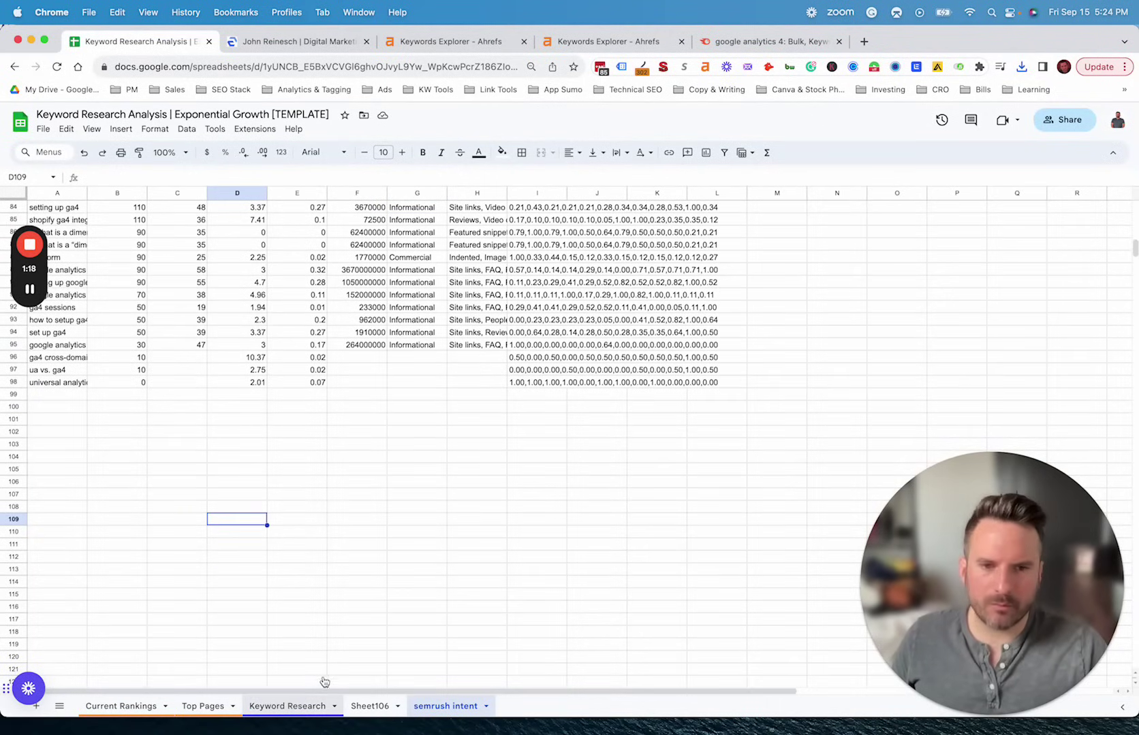
Step: Review the Traffic potential, Volume and Difficulty columns, D:F, on the Keyword Research sheet
{"action": "left_click", "coordinate": [313, 705]}
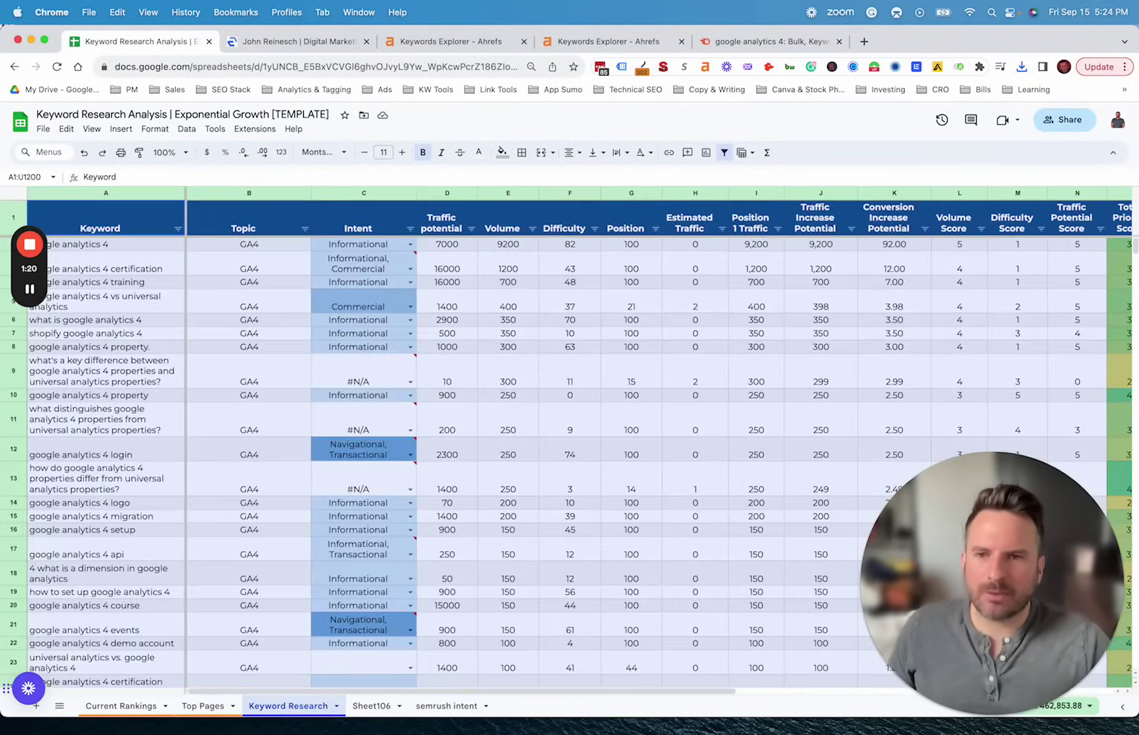
{"action": "left_click", "coordinate": [270, 347]}
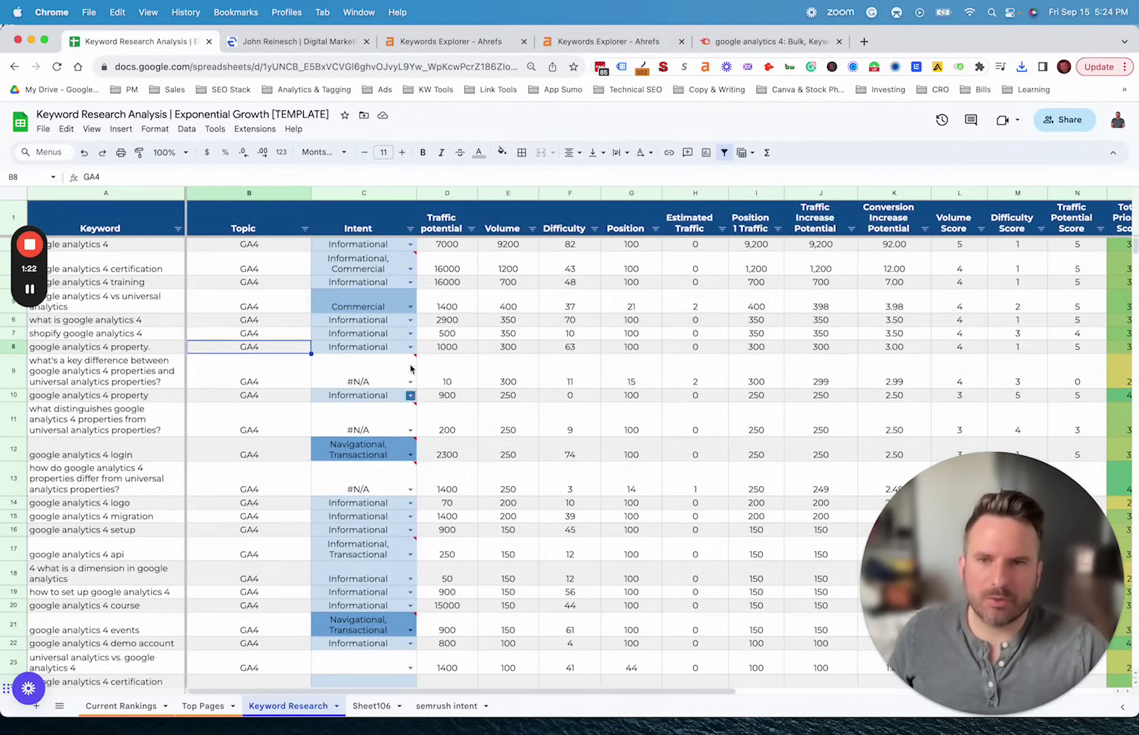
{"action": "left_click_drag", "start_coordinate": [447, 193], "coordinate": [571, 197]}
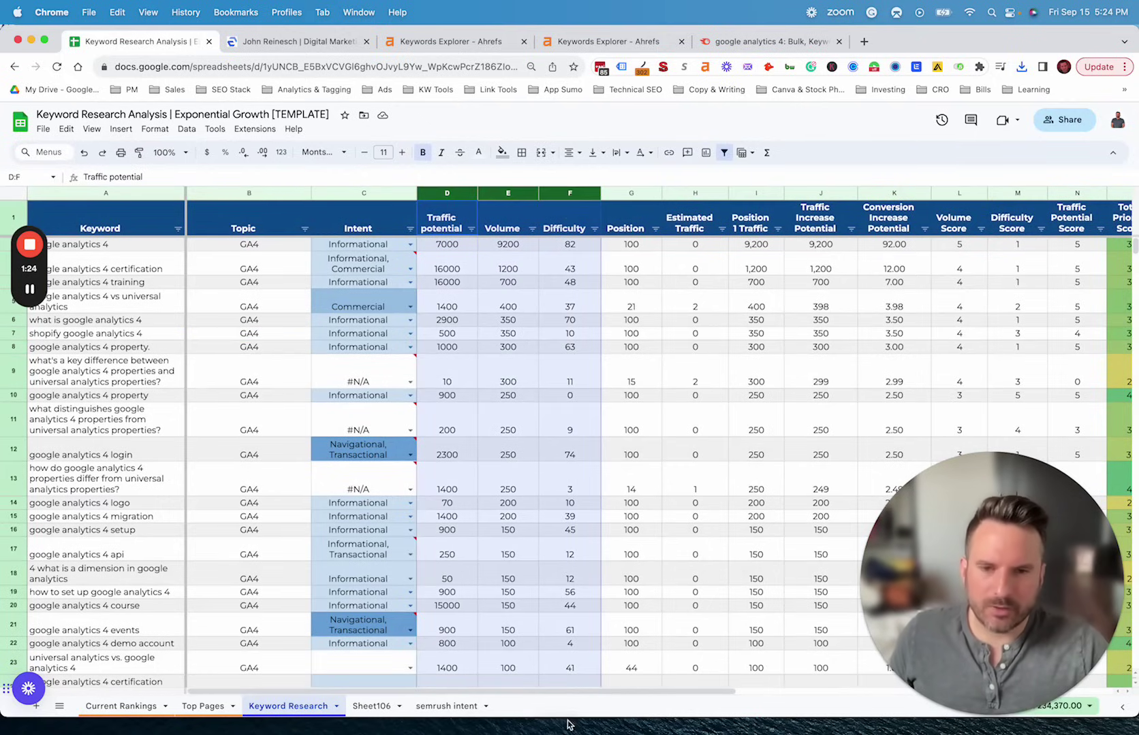
{"action": "left_click_drag", "start_coordinate": [566, 693], "coordinate": [629, 691]}
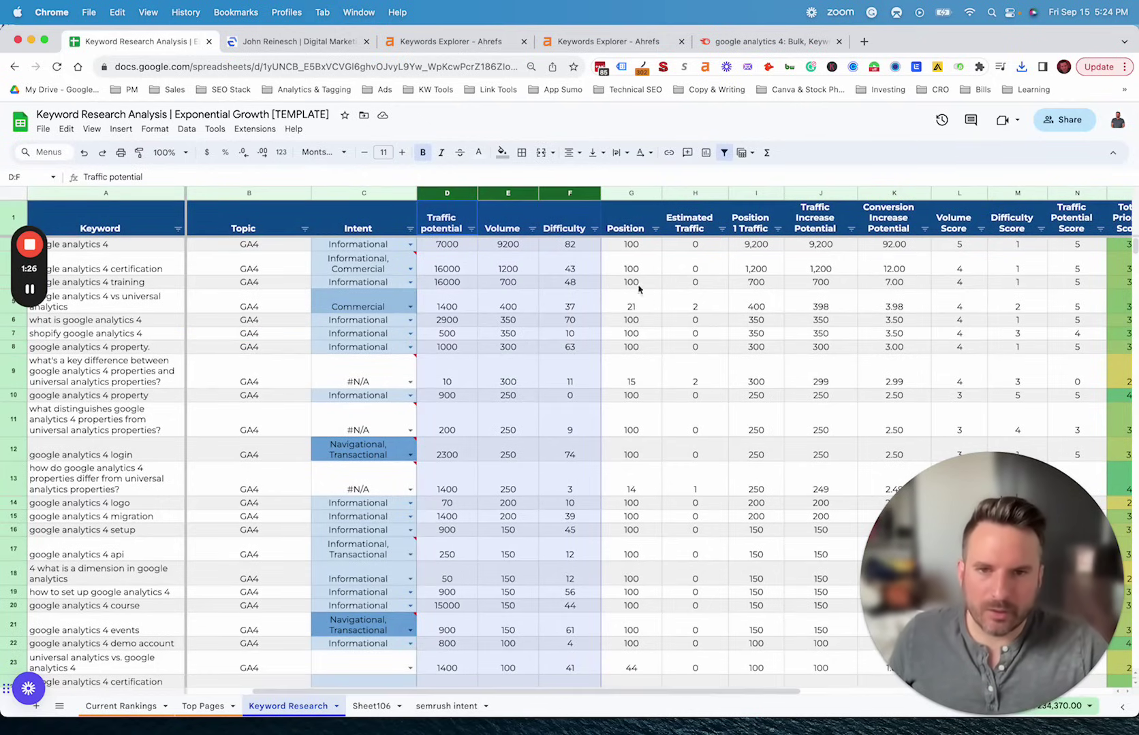
Step: Review the Position column's lookup in G9 and G13, and the Estimated Traffic to Traffic Increase Potential columns, H:J
{"action": "left_click_drag", "start_coordinate": [633, 249], "coordinate": [619, 538]}
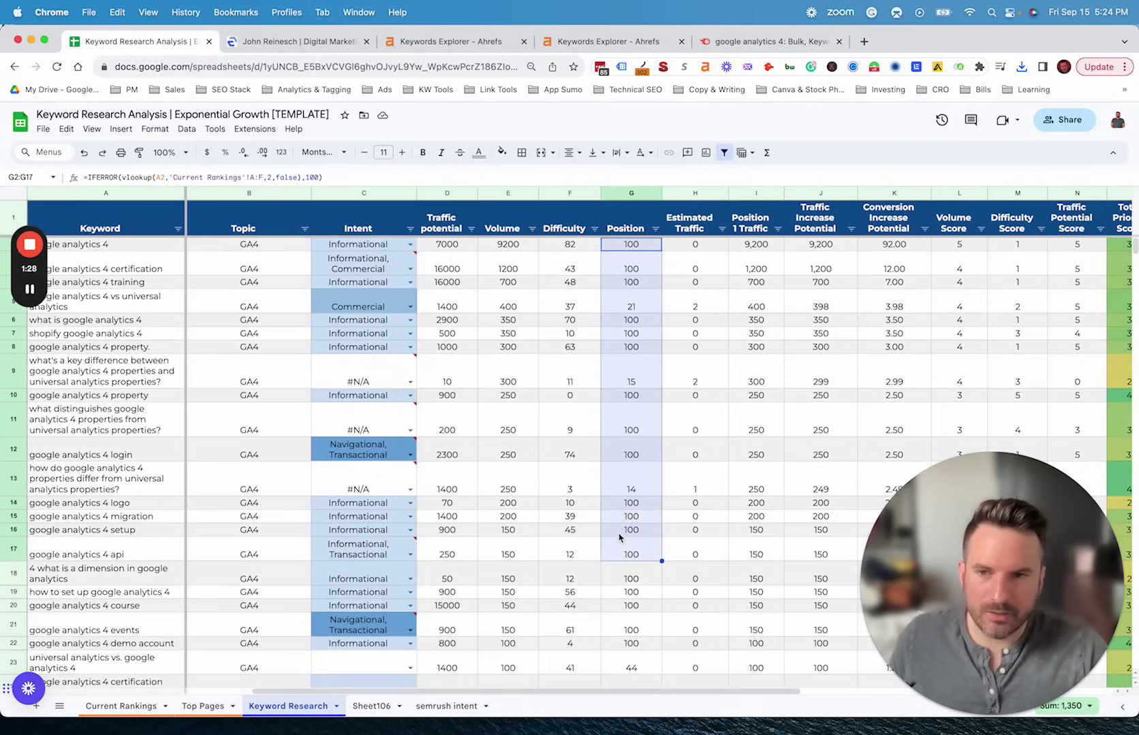
{"action": "left_click", "coordinate": [628, 385]}
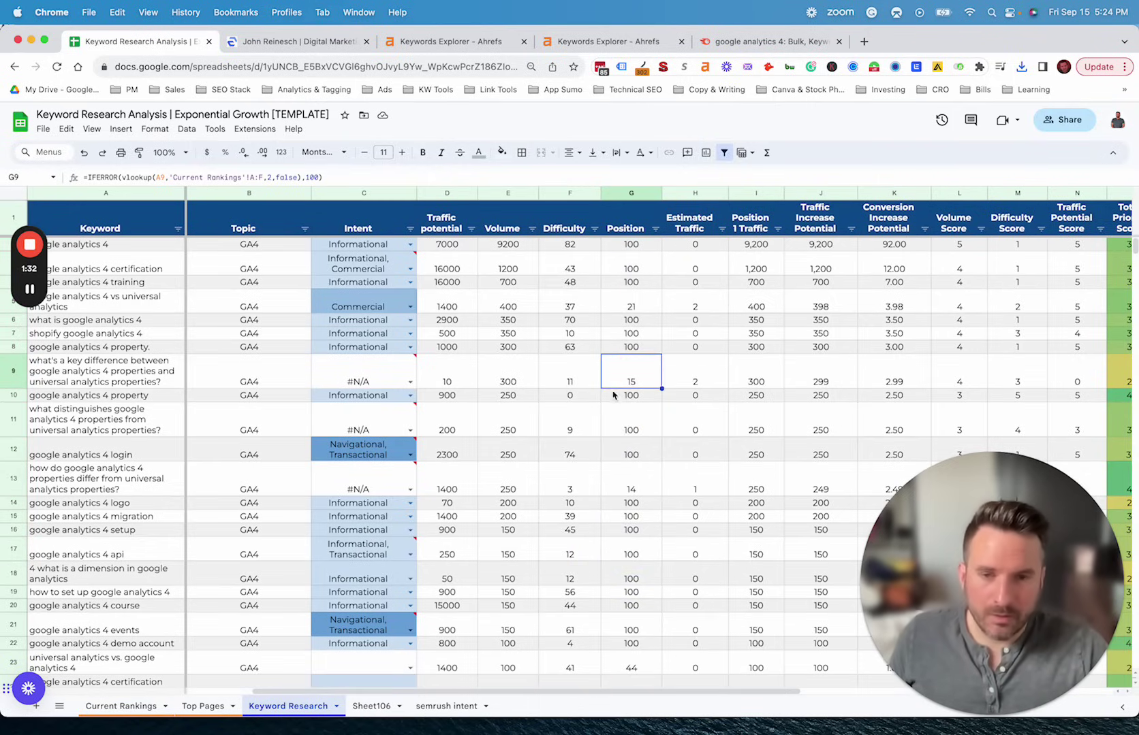
{"action": "left_click", "coordinate": [628, 485]}
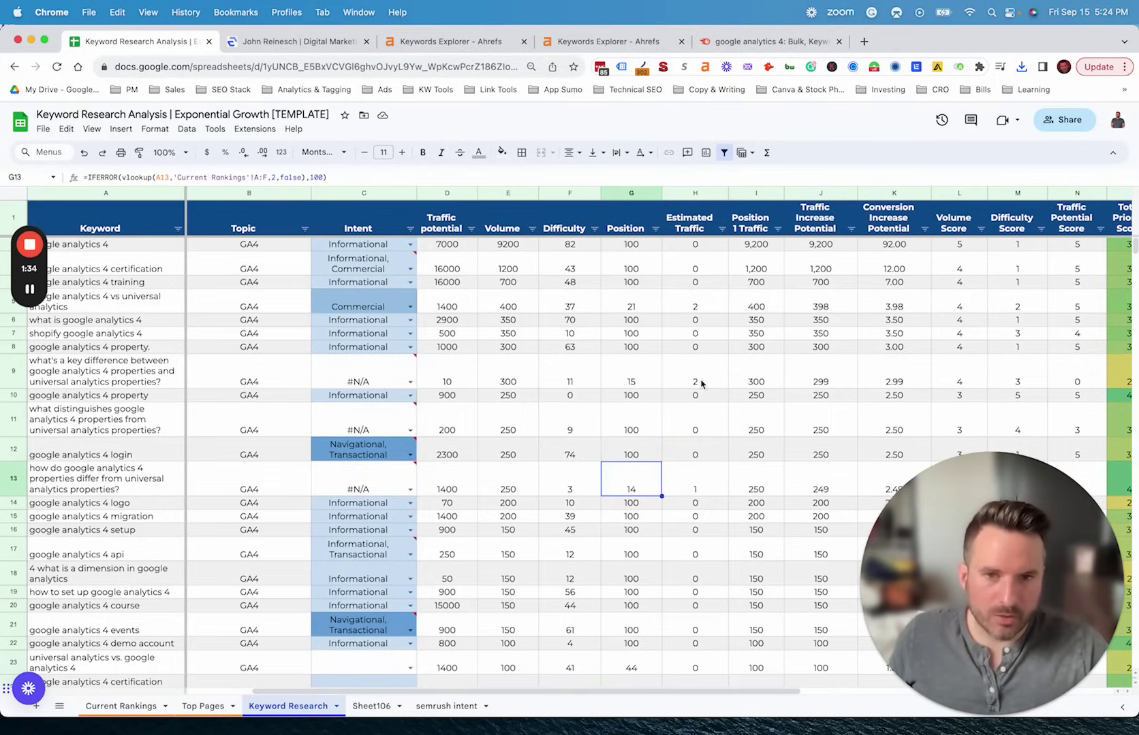
{"action": "left_click", "coordinate": [695, 193]}
{"action": "left_click", "coordinate": [820, 193], "text": "shift"}
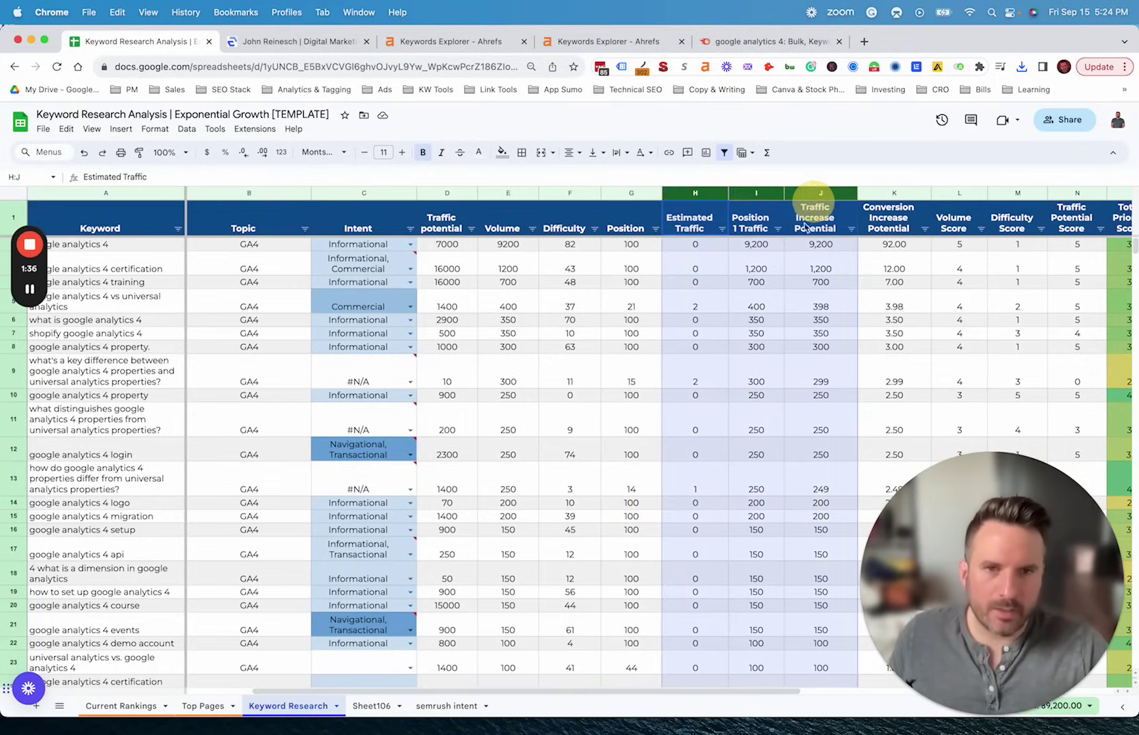
{"action": "left_click", "coordinate": [696, 426]}
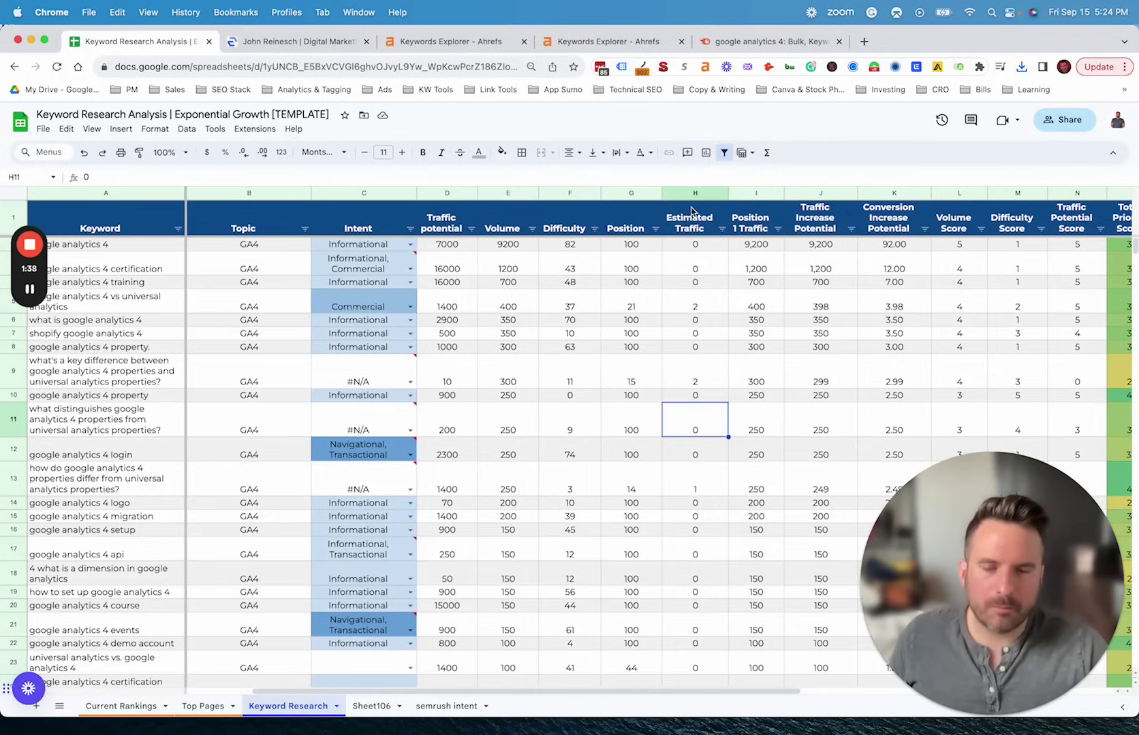
Step: Compare Estimated Traffic with the Volume, Traffic potential and Position columns, checking cells G9 and H9 in row 9
{"action": "left_click", "coordinate": [646, 381]}
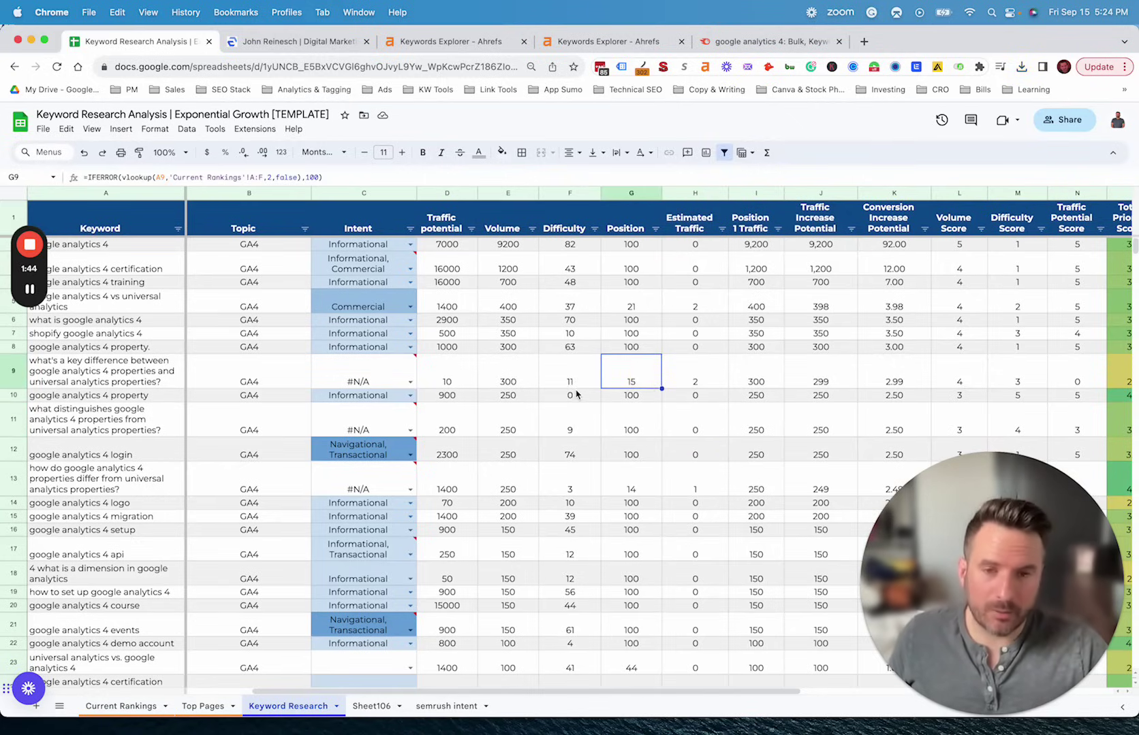
{"action": "left_click_drag", "start_coordinate": [509, 271], "coordinate": [507, 487]}
{"action": "left_click", "coordinate": [446, 333]}
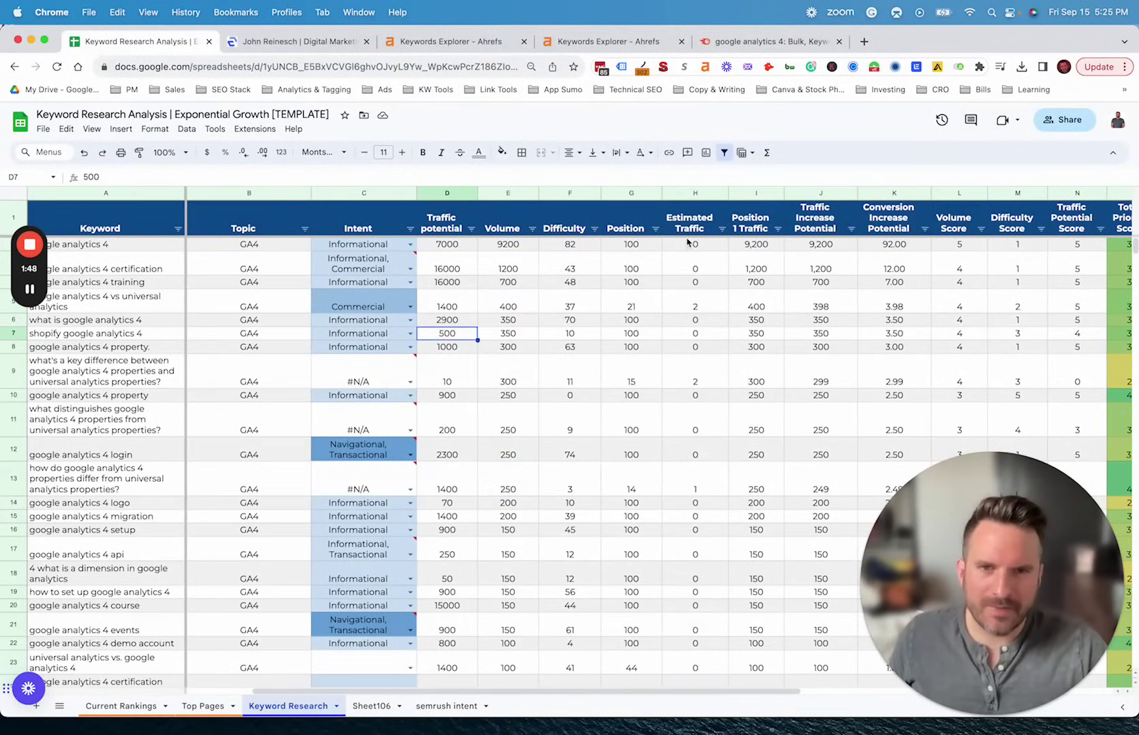
{"action": "left_click_drag", "start_coordinate": [695, 267], "coordinate": [696, 511]}
{"action": "left_click", "coordinate": [643, 381]}
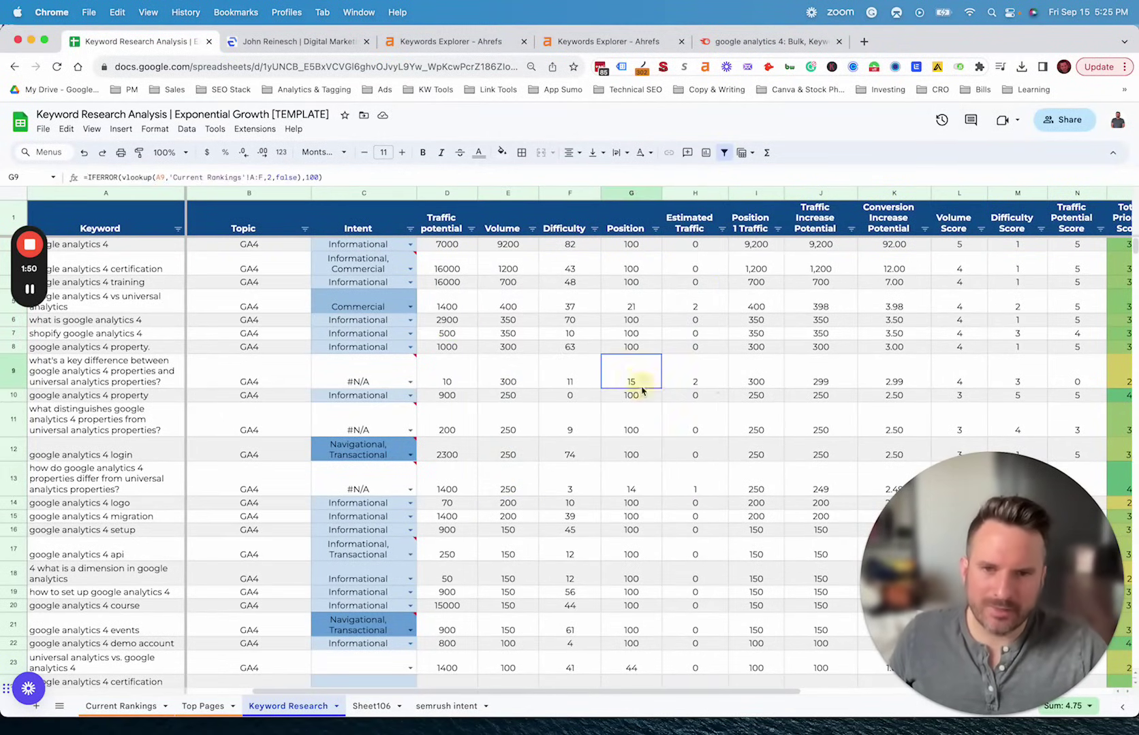
{"action": "left_click", "coordinate": [701, 383]}
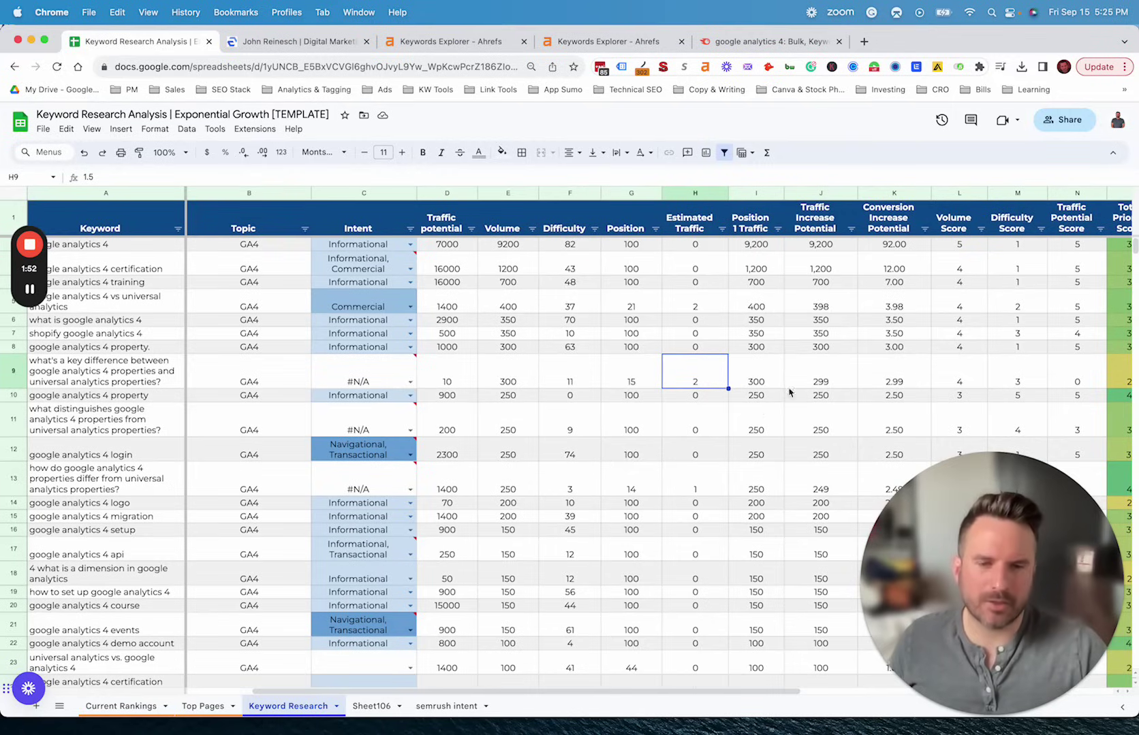
Step: Examine the formulas behind Position 1 Traffic, Traffic Increase Potential and Conversion Increase Potential in columns I to K
{"action": "left_click_drag", "start_coordinate": [756, 244], "coordinate": [754, 554]}
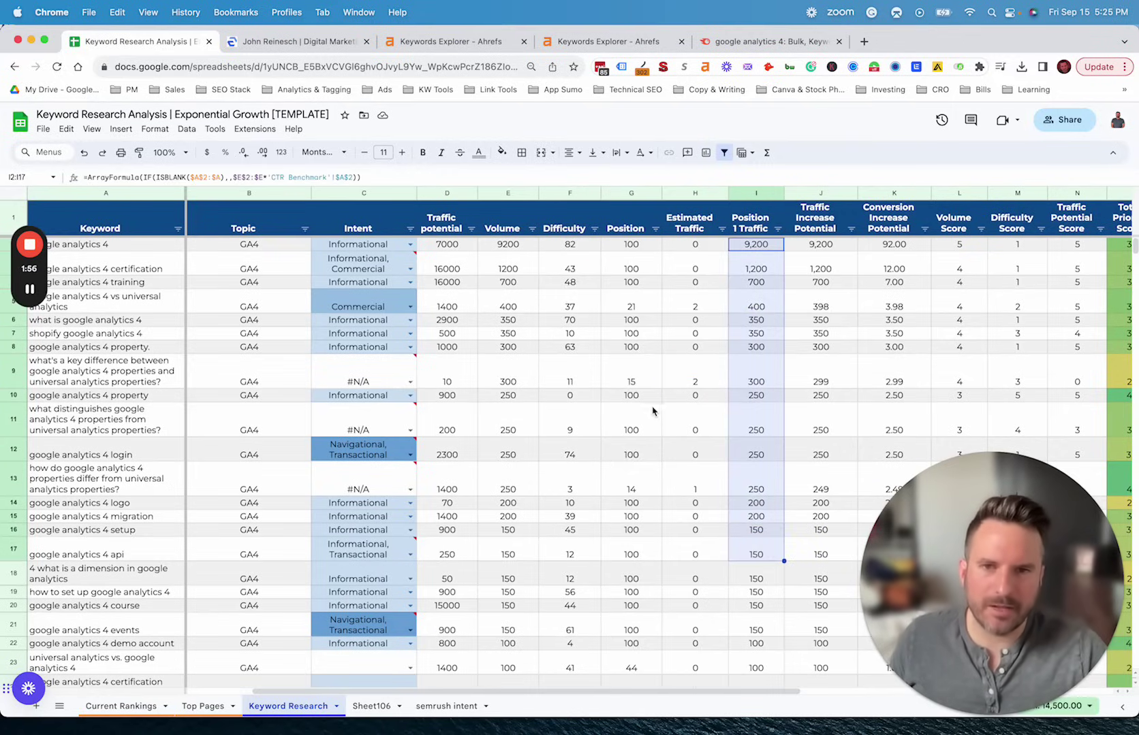
{"action": "left_click", "coordinate": [686, 338]}
{"action": "left_click", "coordinate": [752, 347]}
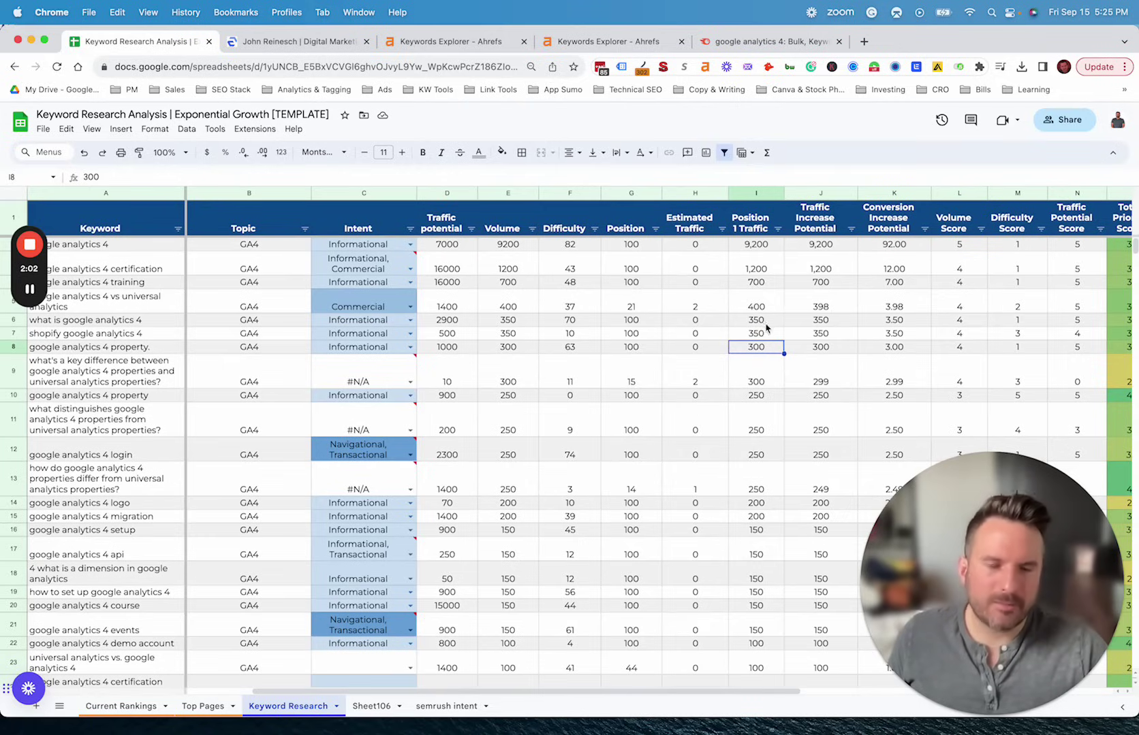
{"action": "left_click", "coordinate": [825, 348]}
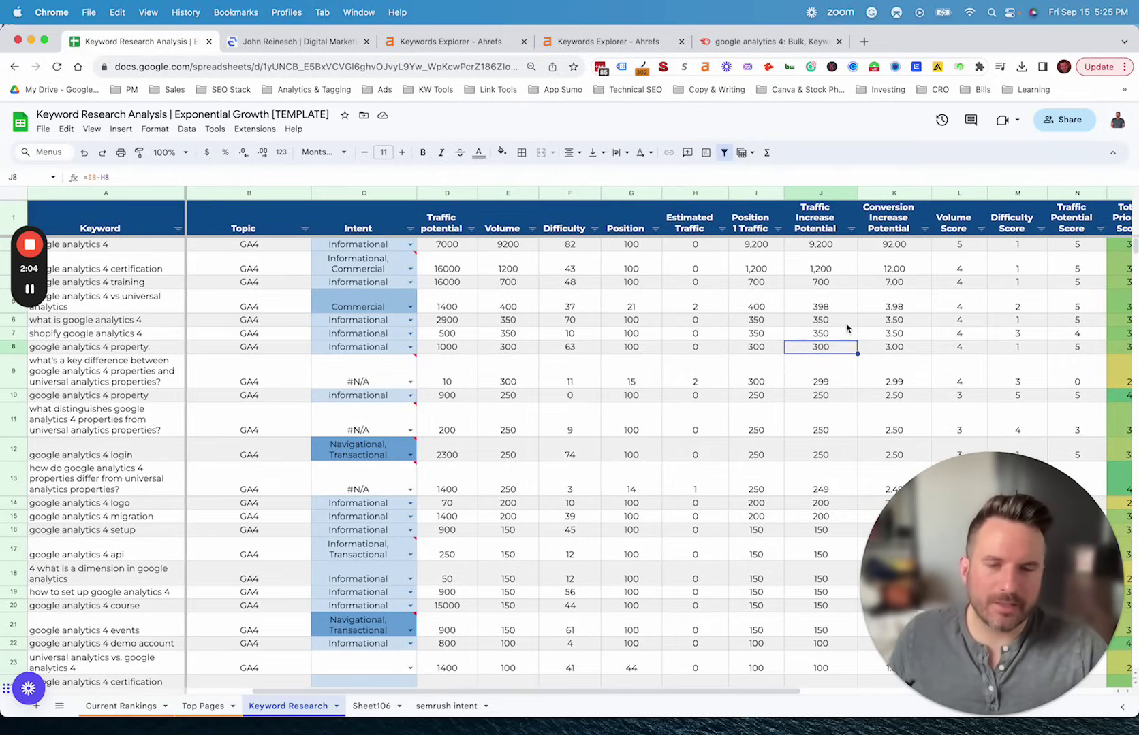
{"action": "left_click_drag", "start_coordinate": [831, 247], "coordinate": [817, 594]}
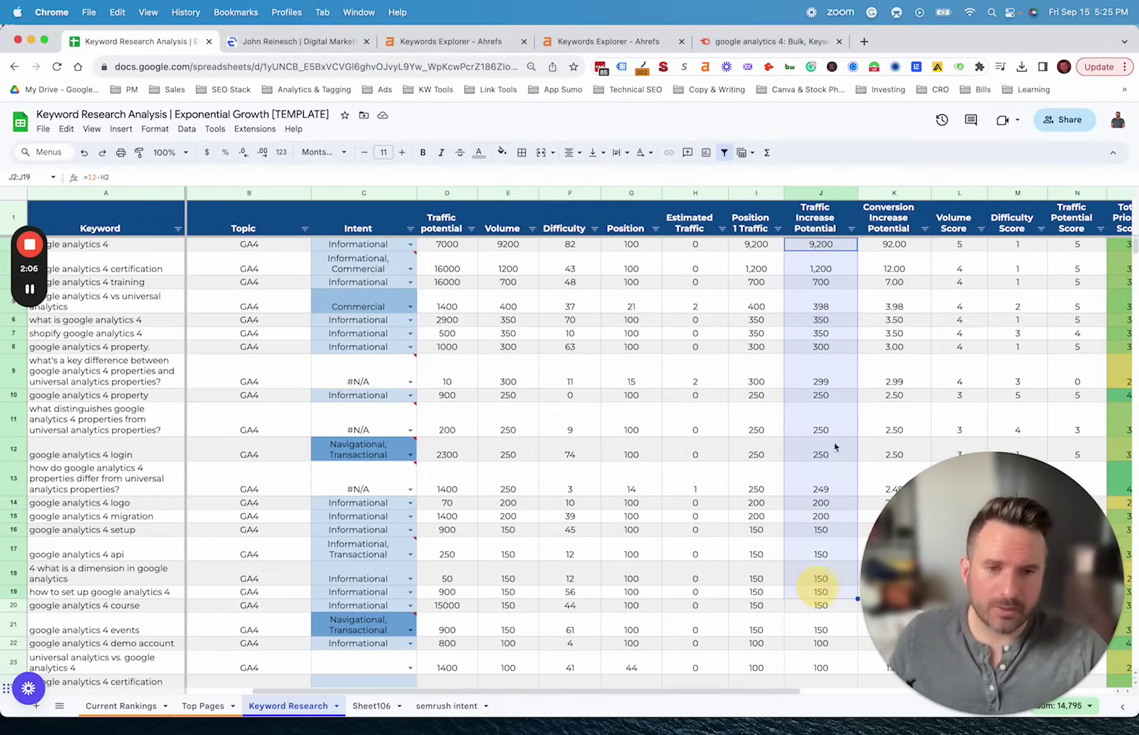
{"action": "left_click", "coordinate": [755, 425]}
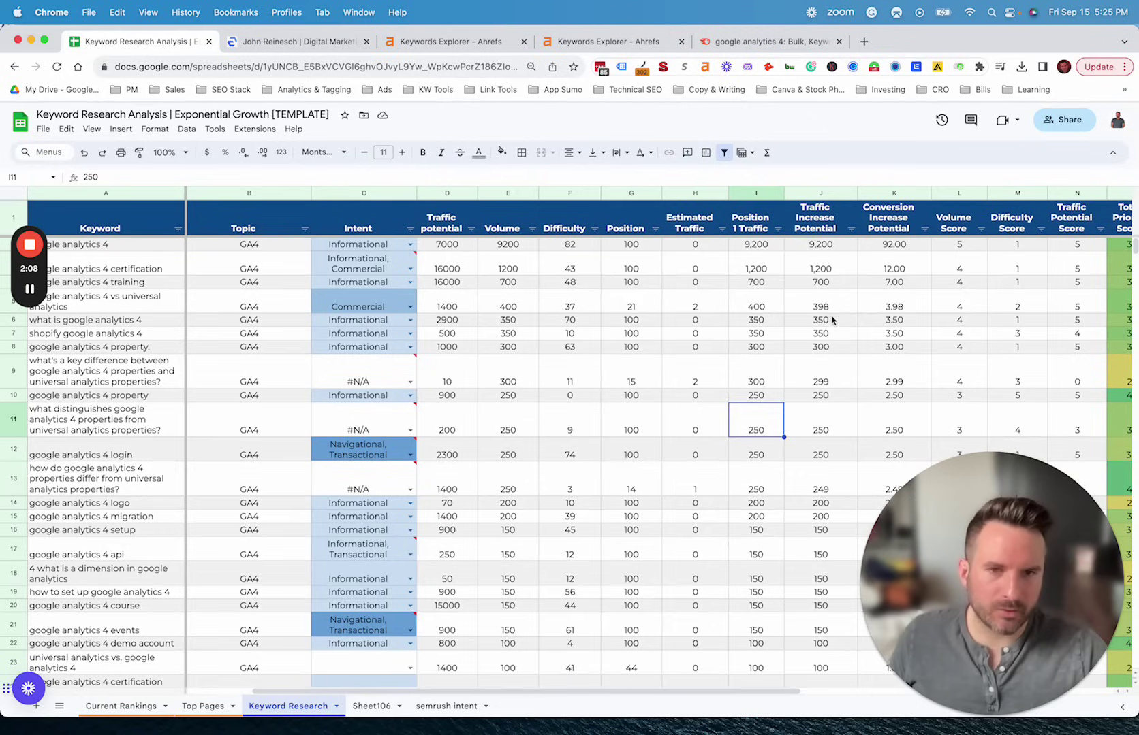
{"action": "left_click_drag", "start_coordinate": [896, 252], "coordinate": [899, 427]}
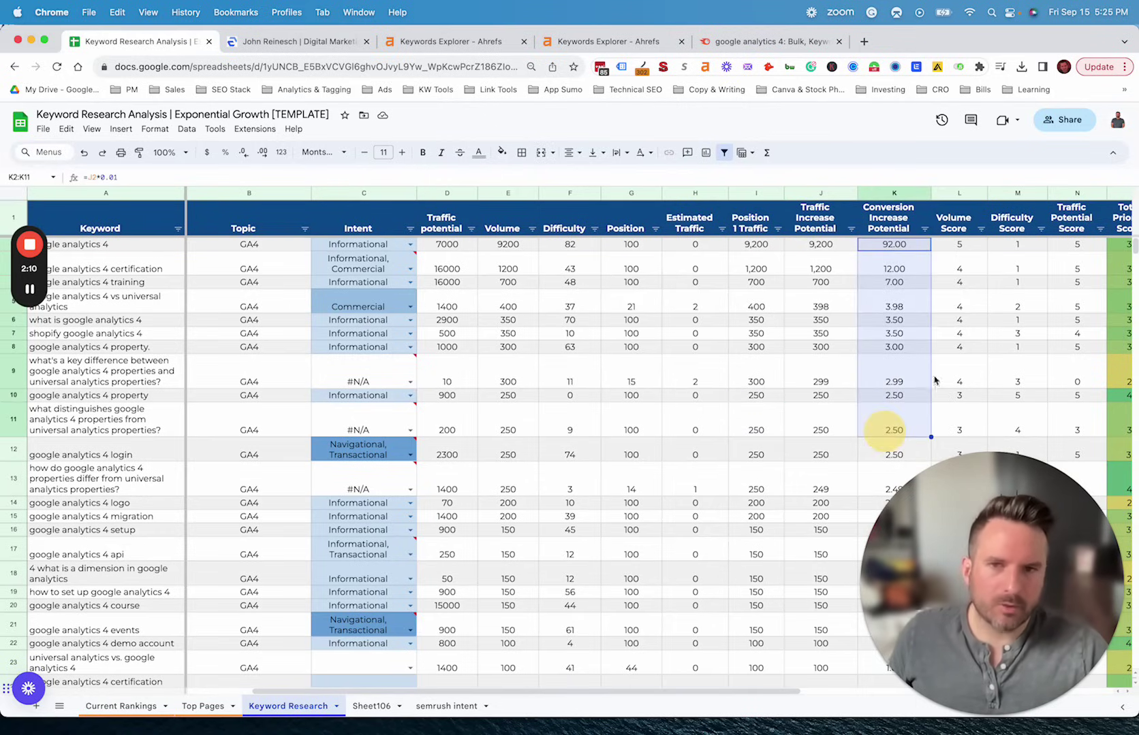
Step: Inspect the Volume Score, Difficulty Score and Traffic Potential Score columns, including the scoring formulas in M4, L5 and L8
{"action": "left_click", "coordinate": [1009, 282]}
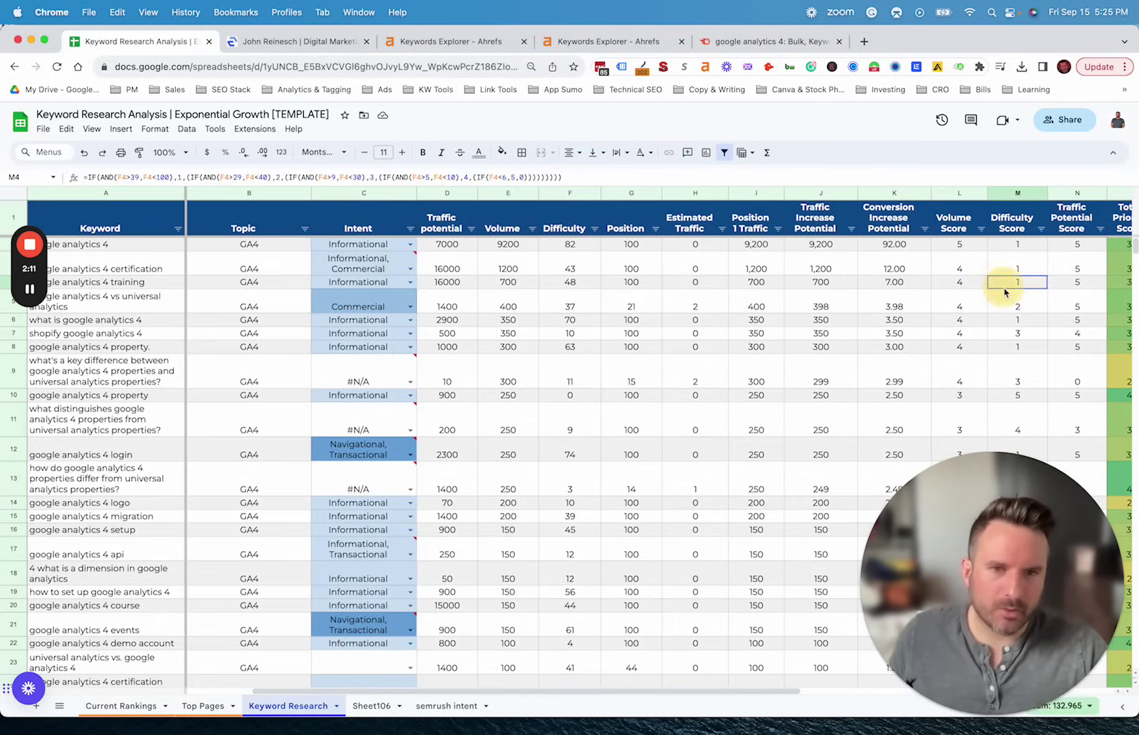
{"action": "left_click", "coordinate": [941, 310]}
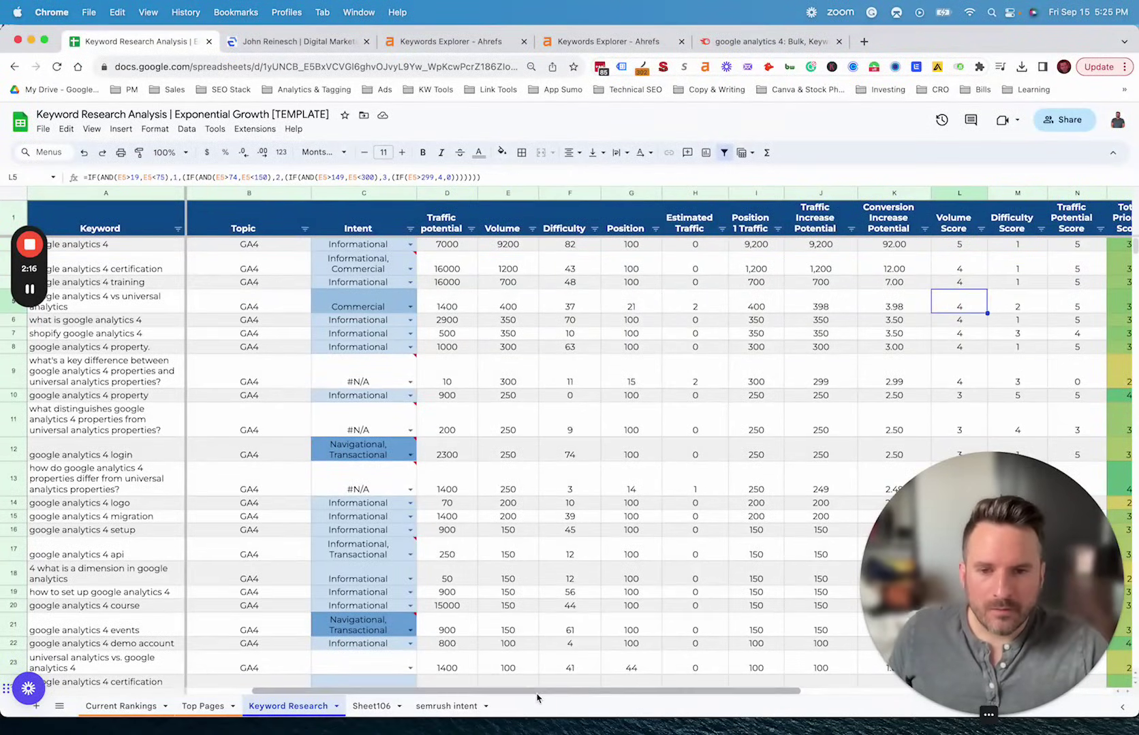
{"action": "left_click_drag", "start_coordinate": [536, 691], "coordinate": [651, 690]}
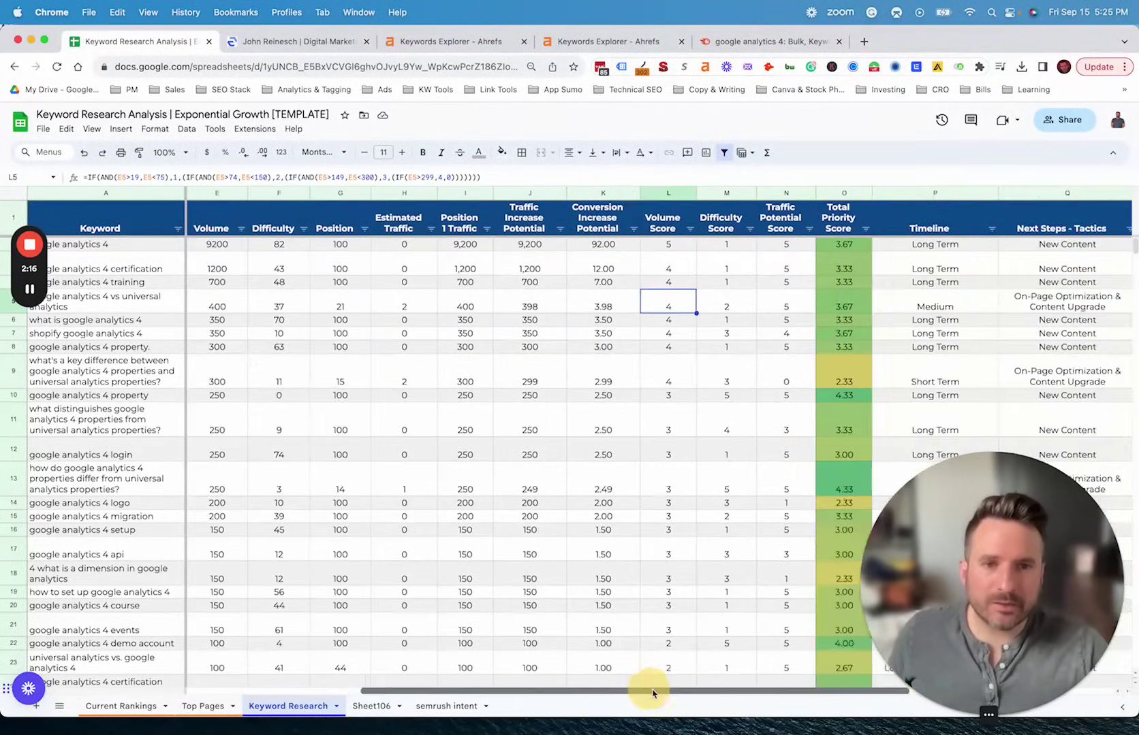
{"action": "left_click", "coordinate": [672, 213]}
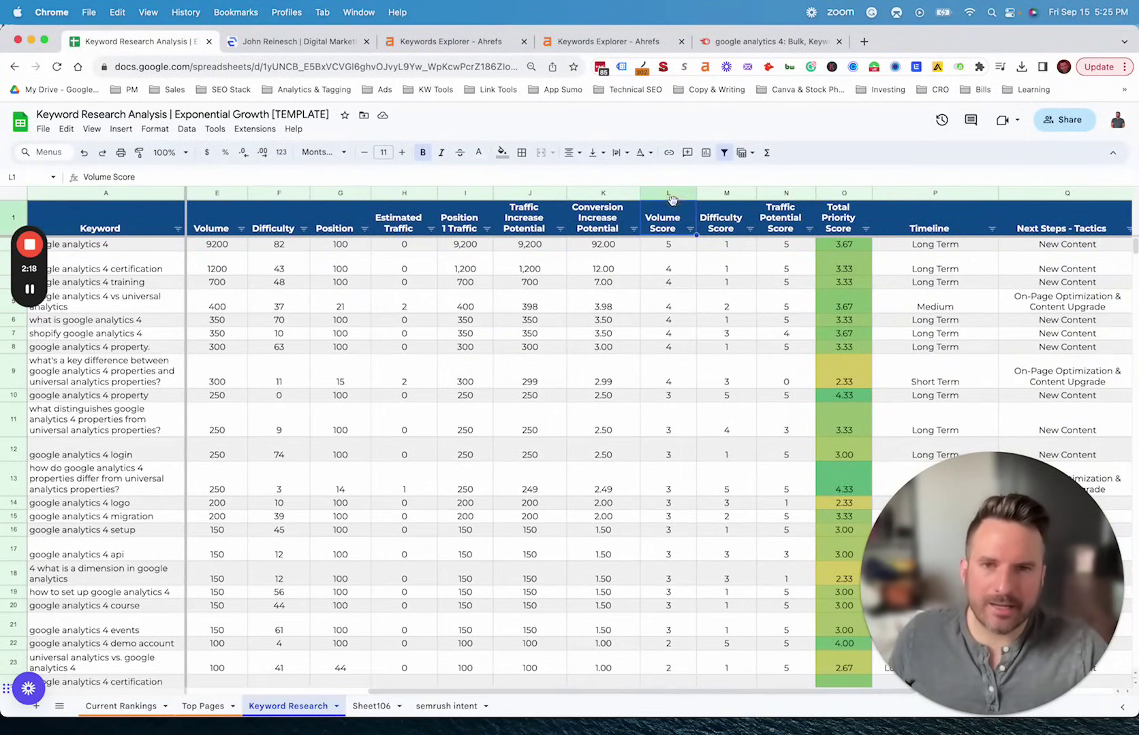
{"action": "left_click", "coordinate": [688, 349]}
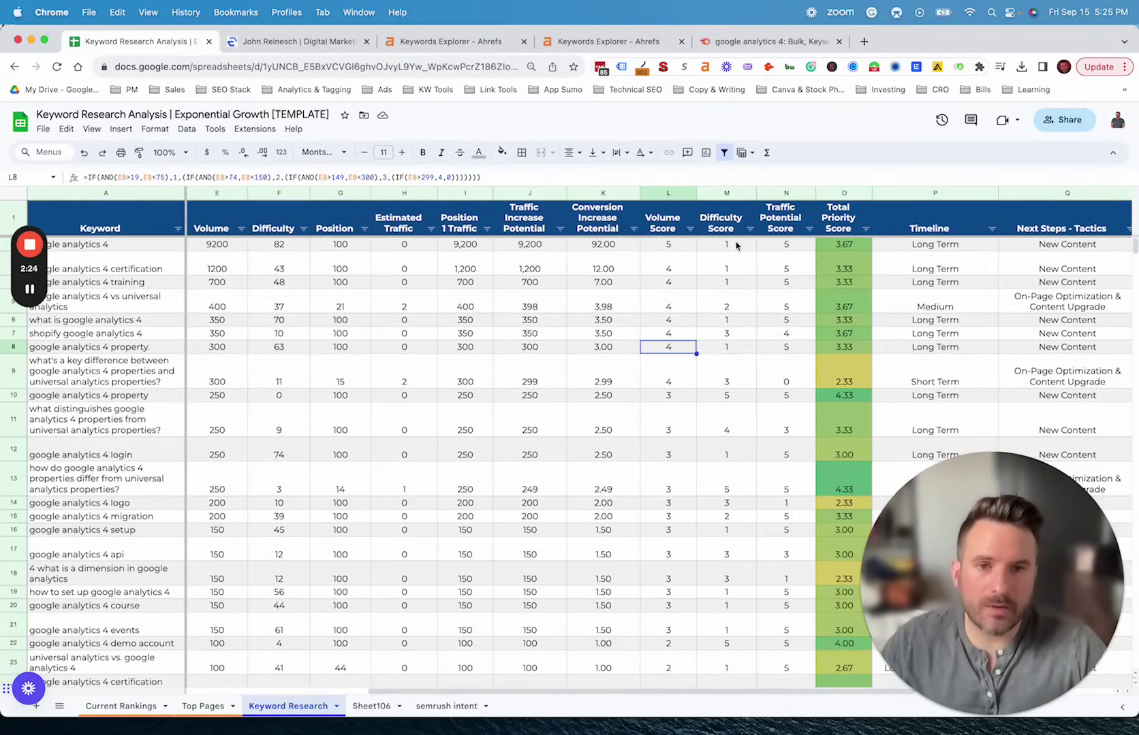
{"action": "left_click_drag", "start_coordinate": [776, 232], "coordinate": [782, 330]}
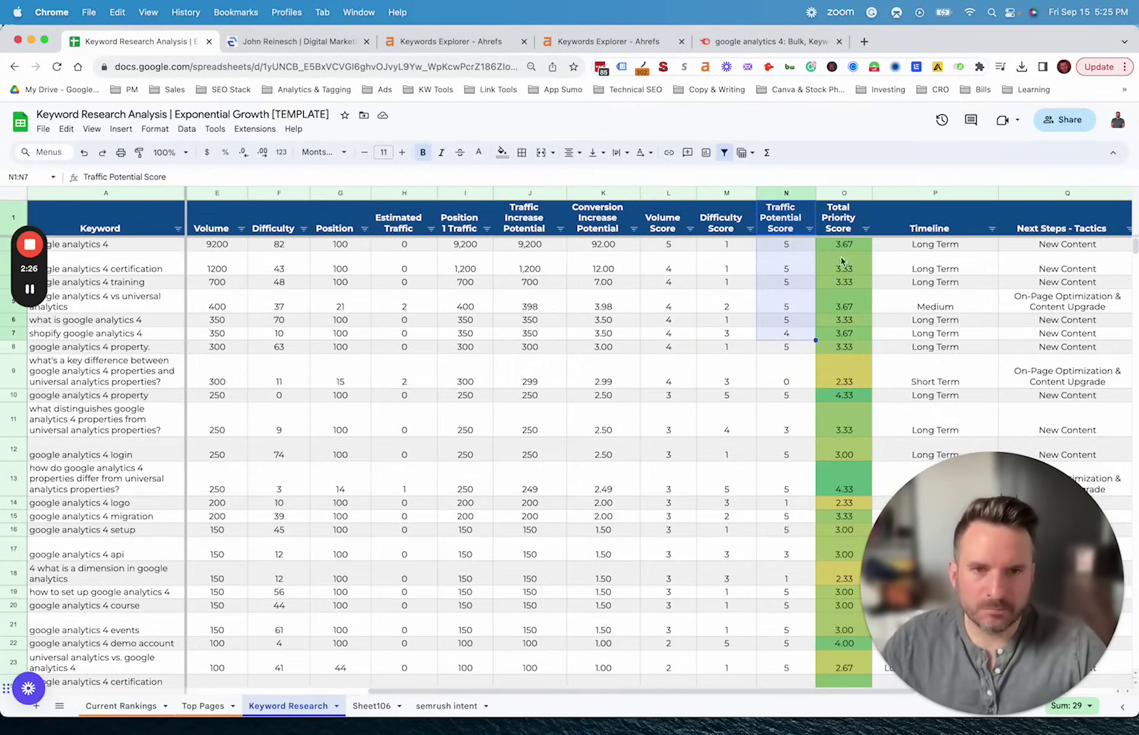
Step: Examine how the Total Priority Score in column O averages the three scores in columns L to N
{"action": "left_click_drag", "start_coordinate": [843, 245], "coordinate": [826, 510]}
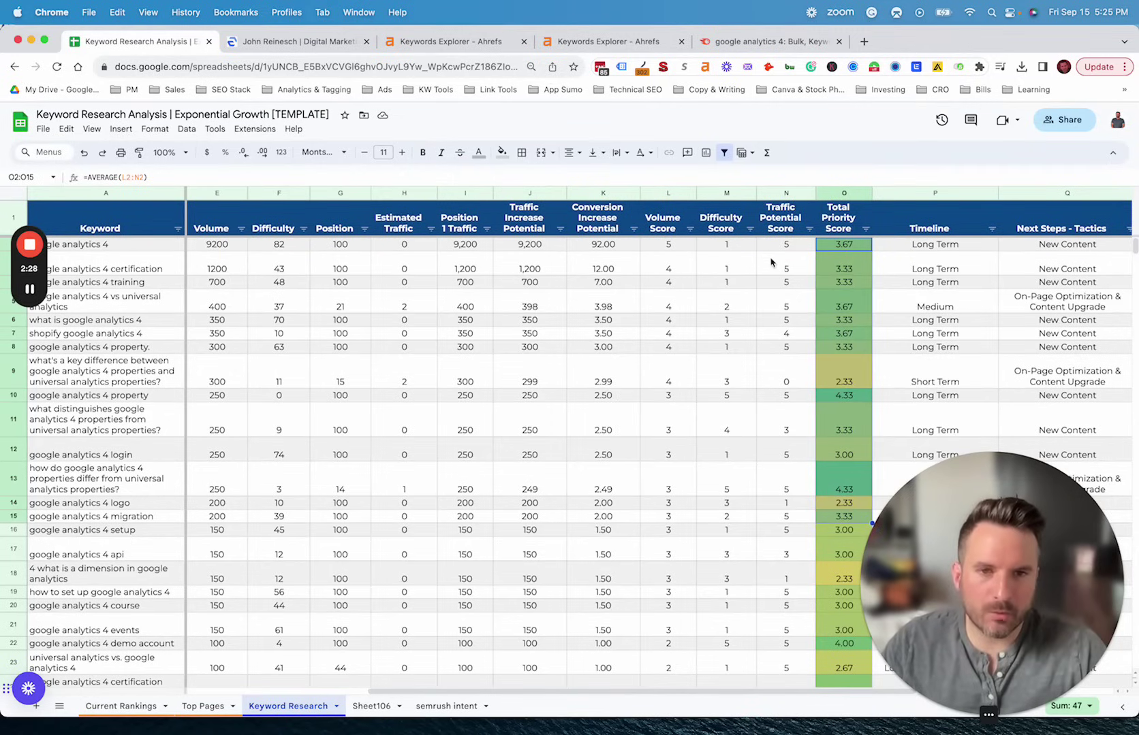
{"action": "left_click", "coordinate": [725, 419]}
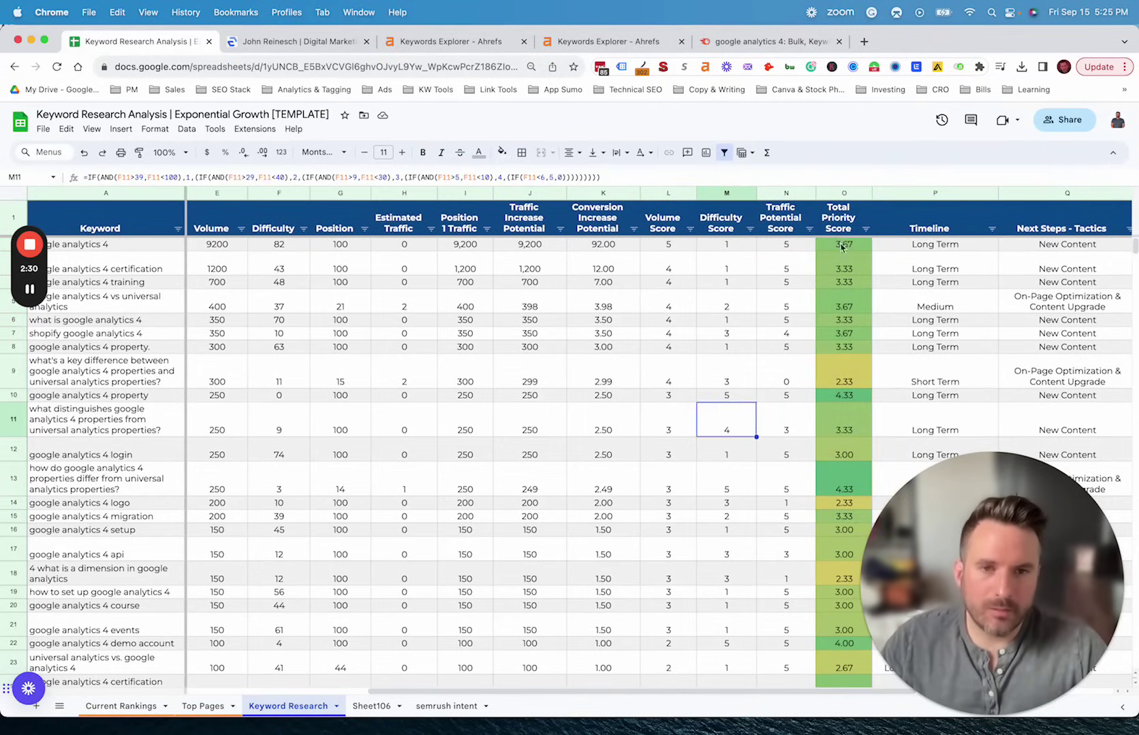
{"action": "left_click", "coordinate": [840, 397]}
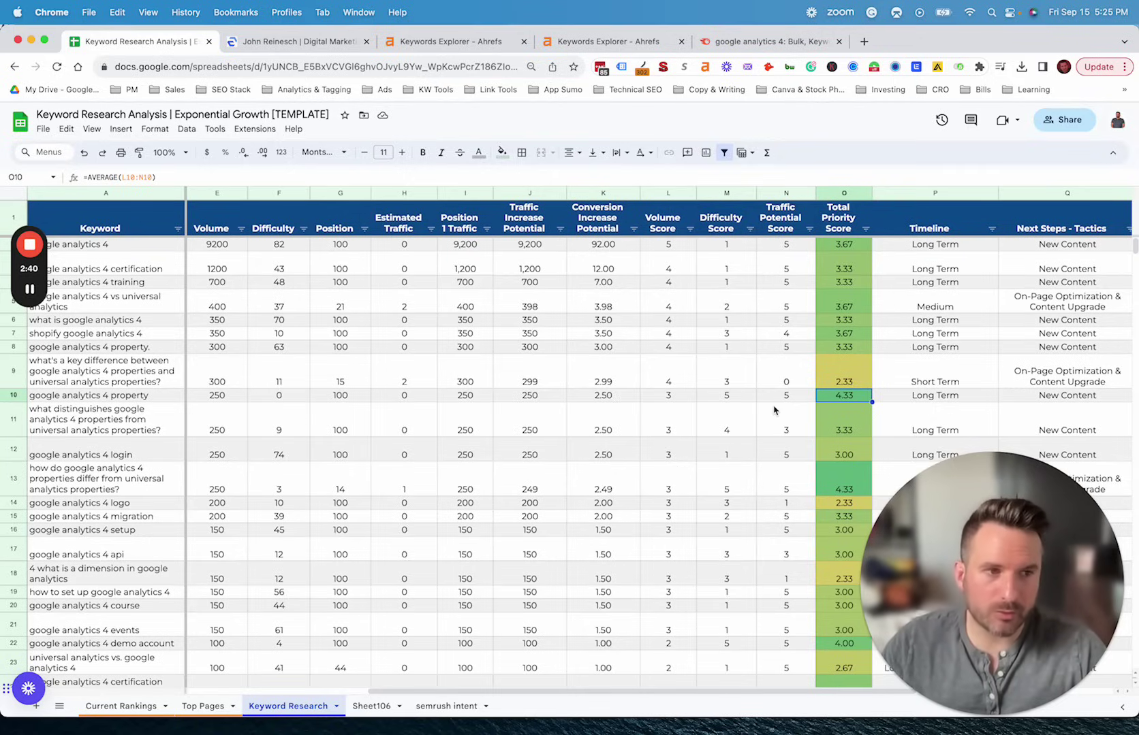
{"action": "left_click", "coordinate": [770, 447]}
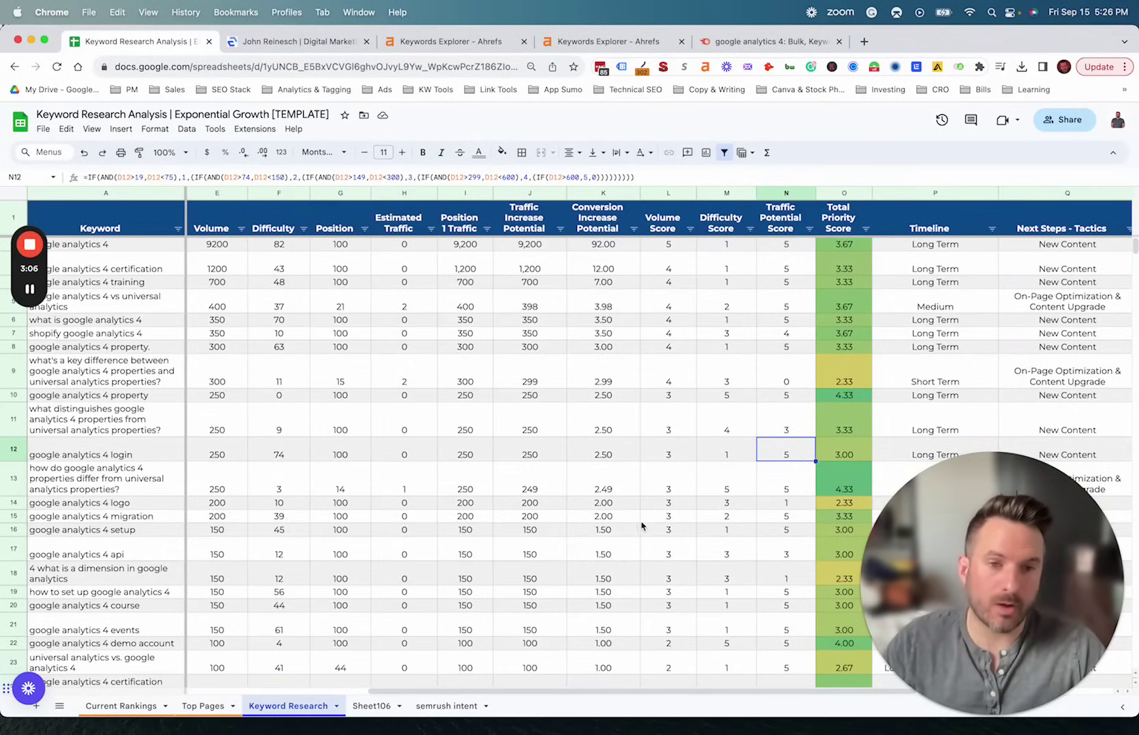
{"action": "left_click_drag", "start_coordinate": [674, 282], "coordinate": [790, 319]}
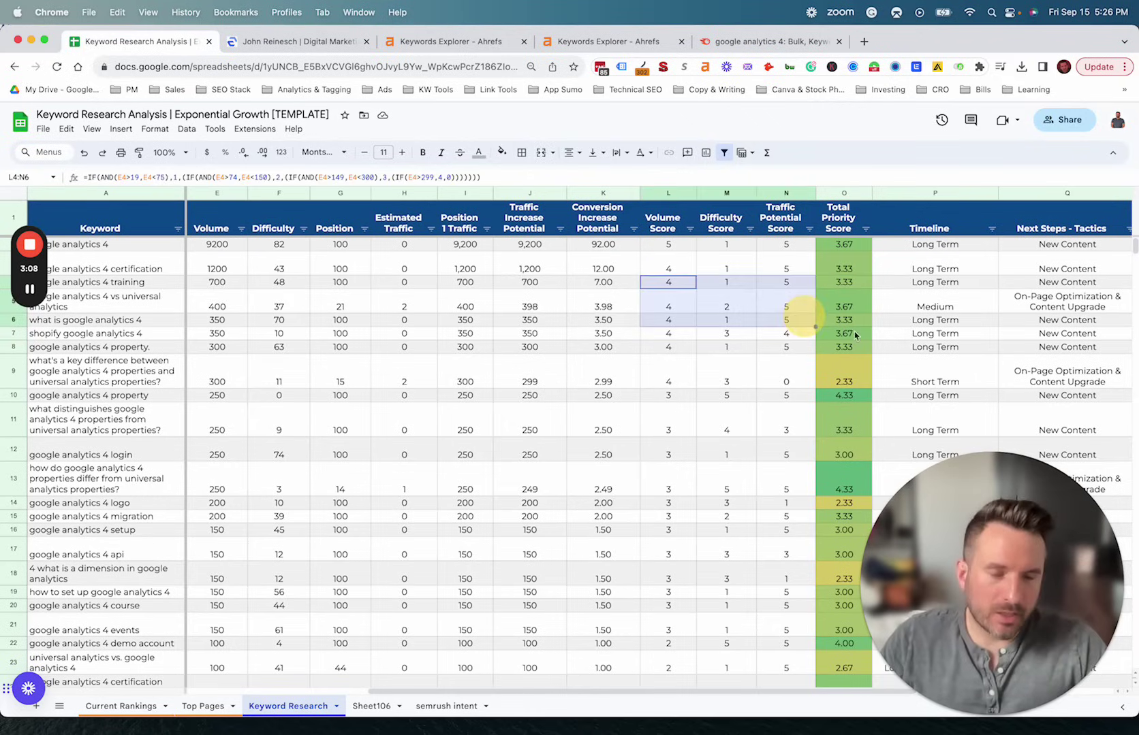
Step: Examine the Timeline column's formulas in P6, P21 and P5 alongside the priority scores
{"action": "left_click", "coordinate": [954, 323]}
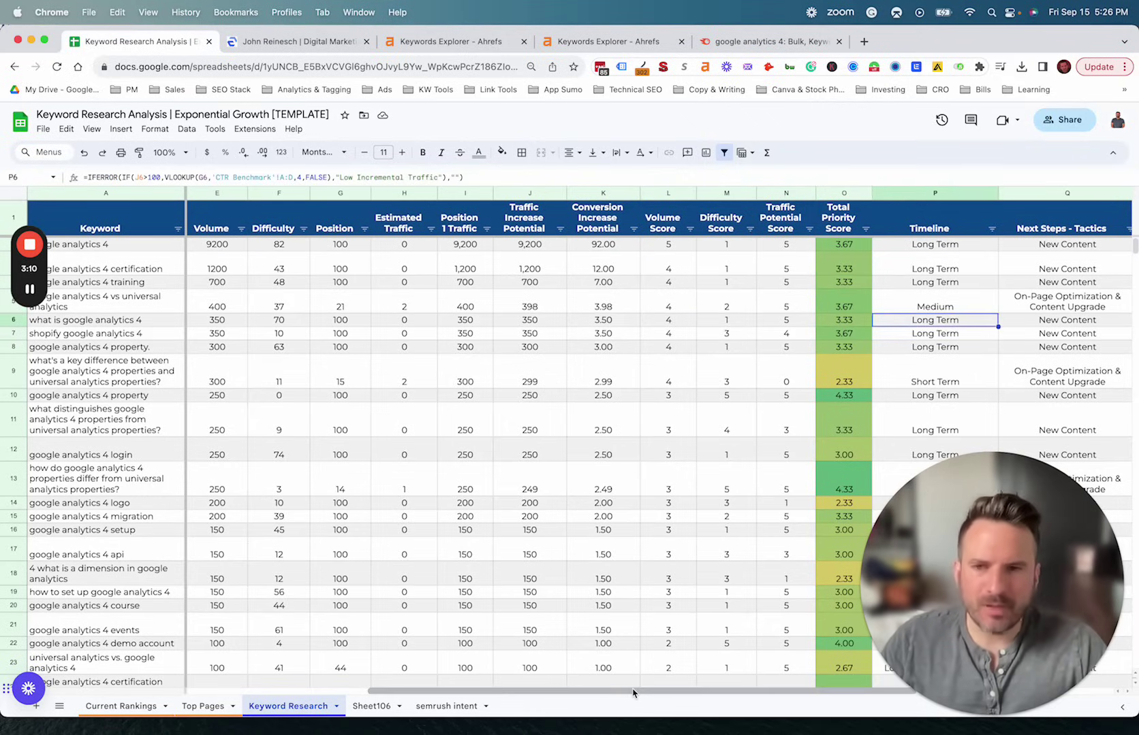
{"action": "left_click_drag", "start_coordinate": [668, 335], "coordinate": [953, 430]}
{"action": "left_click_drag", "start_coordinate": [610, 692], "coordinate": [744, 694]}
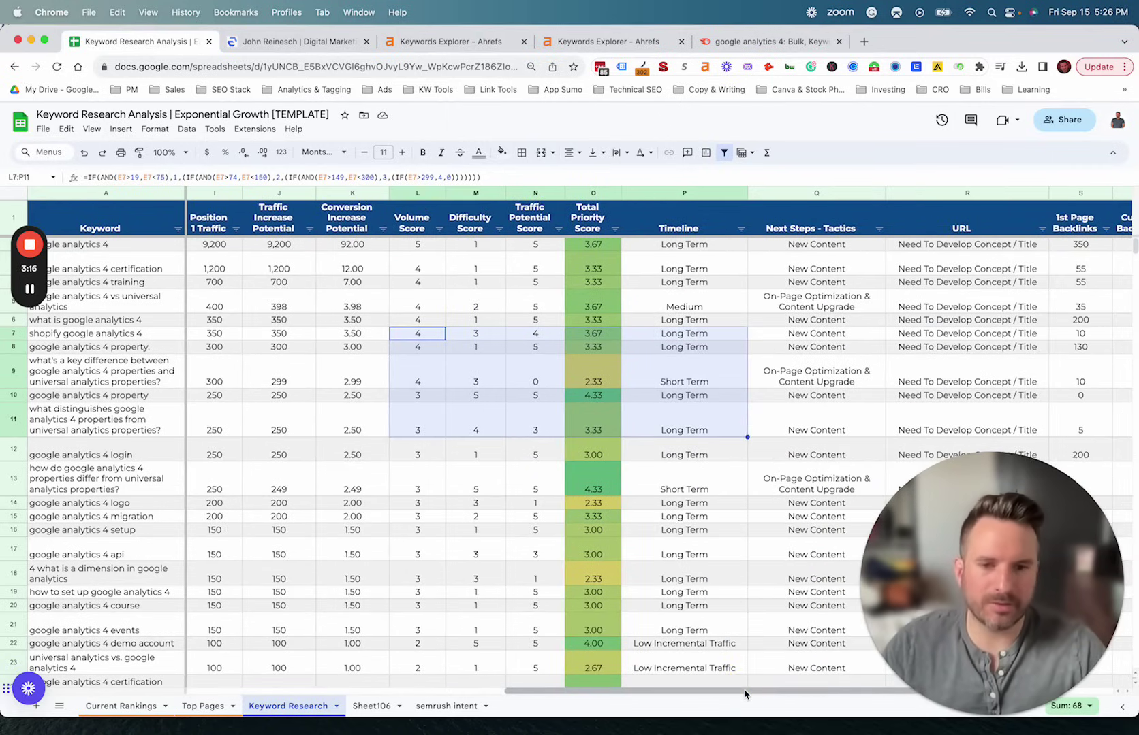
{"action": "mouse_move", "coordinate": [629, 694]}
{"action": "left_mouse_down"}
{"action": "mouse_move", "coordinate": [610, 692]}
{"action": "mouse_move", "coordinate": [648, 683]}
{"action": "left_mouse_up"}
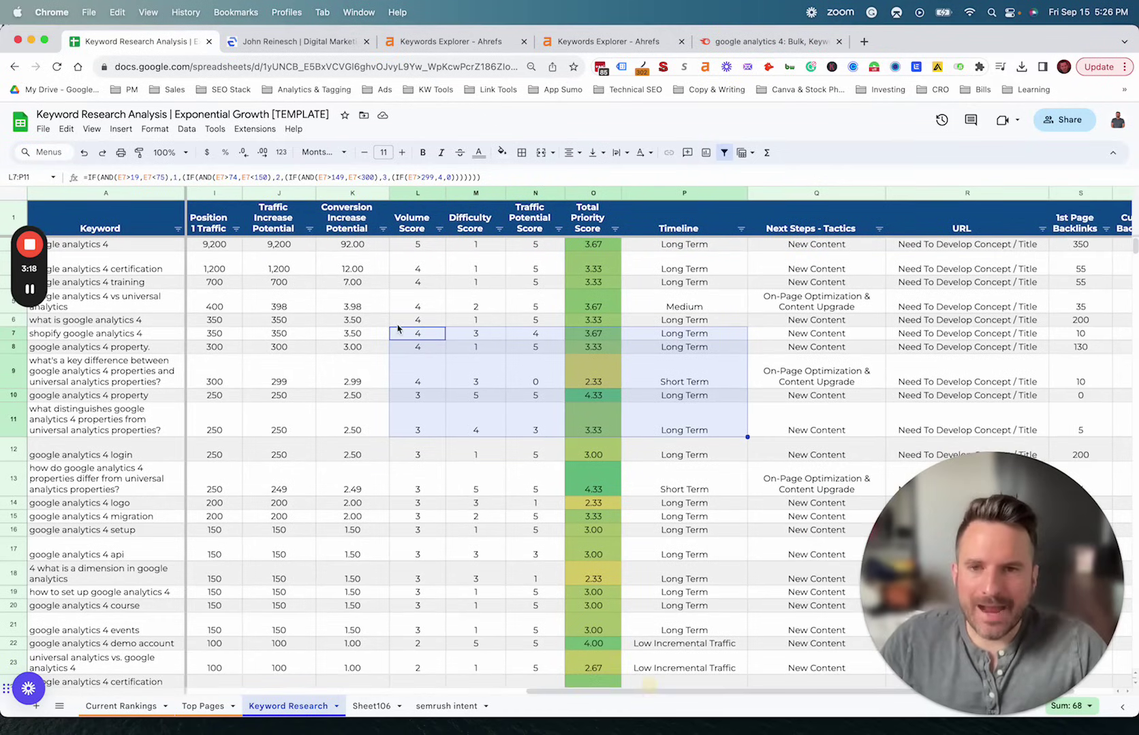
{"action": "left_click", "coordinate": [684, 630]}
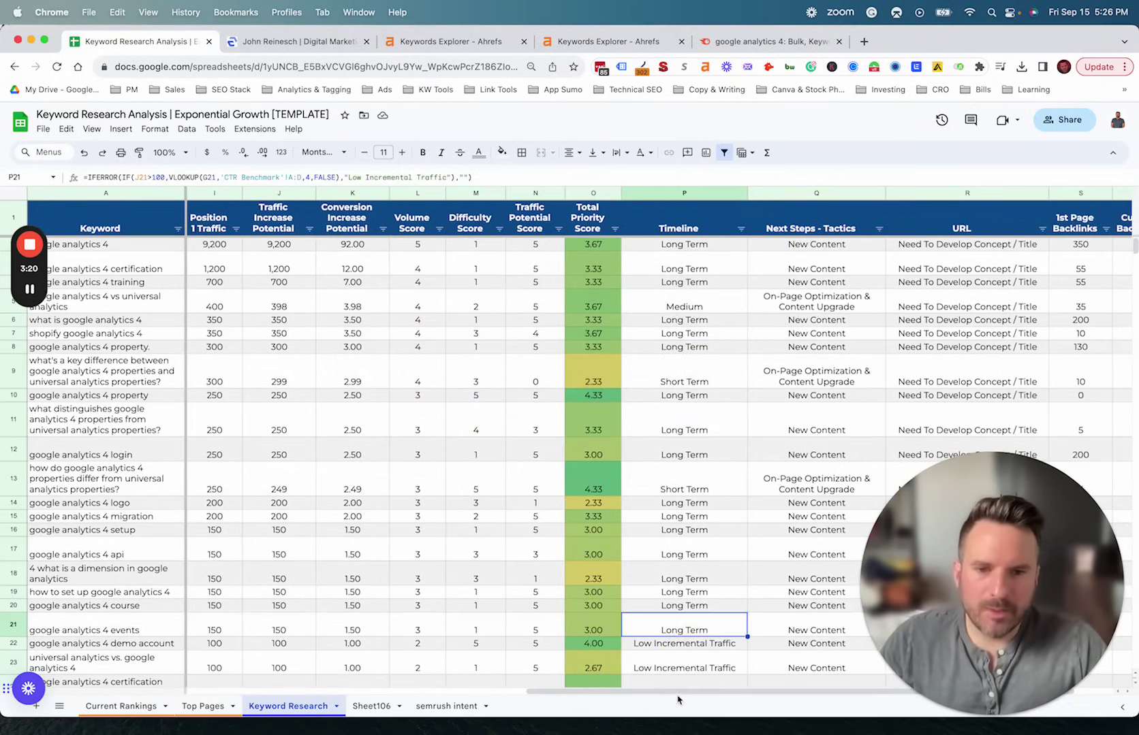
{"action": "left_click_drag", "start_coordinate": [681, 692], "coordinate": [722, 693]}
{"action": "left_click", "coordinate": [530, 306]}
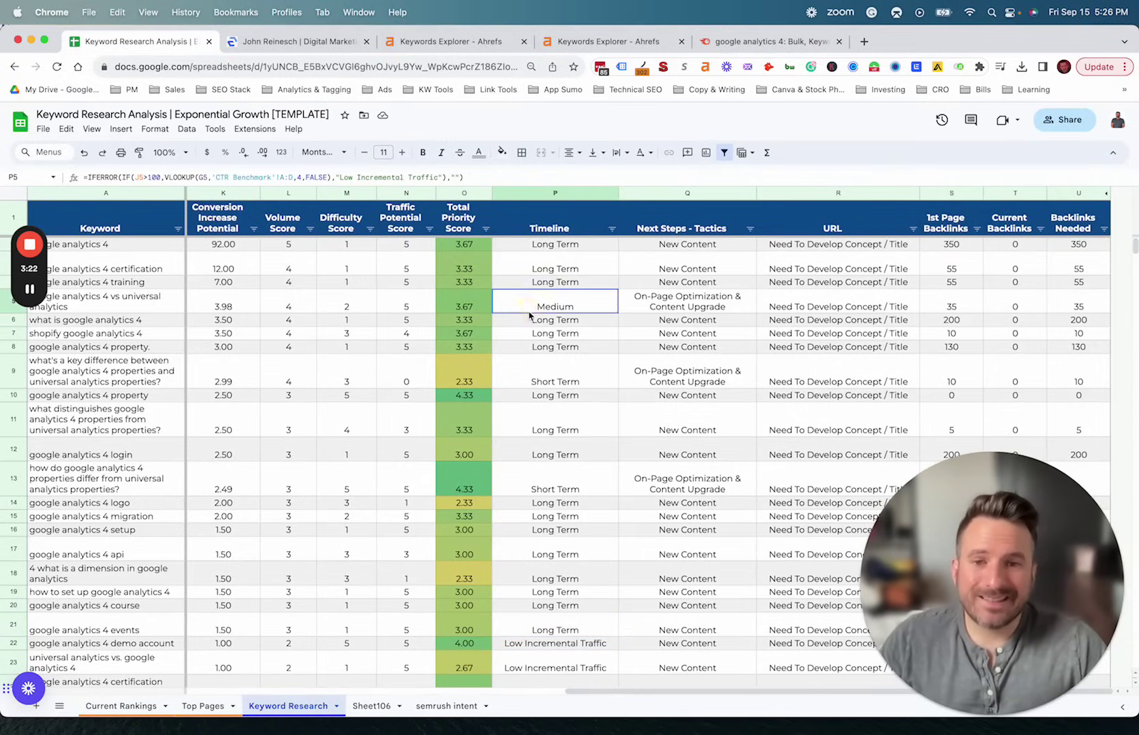
Step: Compare the Next Steps - Tactics column with the Timeline entries for rows 5, 7 and 9
{"action": "left_click_drag", "start_coordinate": [686, 229], "coordinate": [691, 475]}
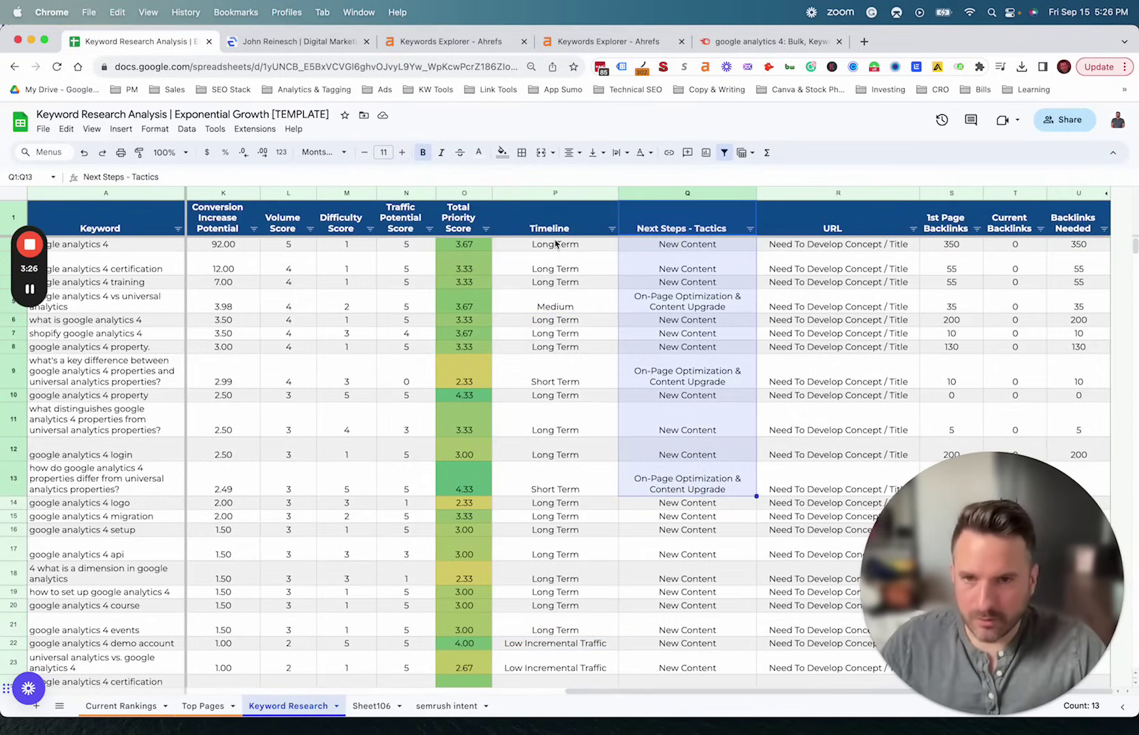
{"action": "left_click_drag", "start_coordinate": [555, 244], "coordinate": [555, 381]}
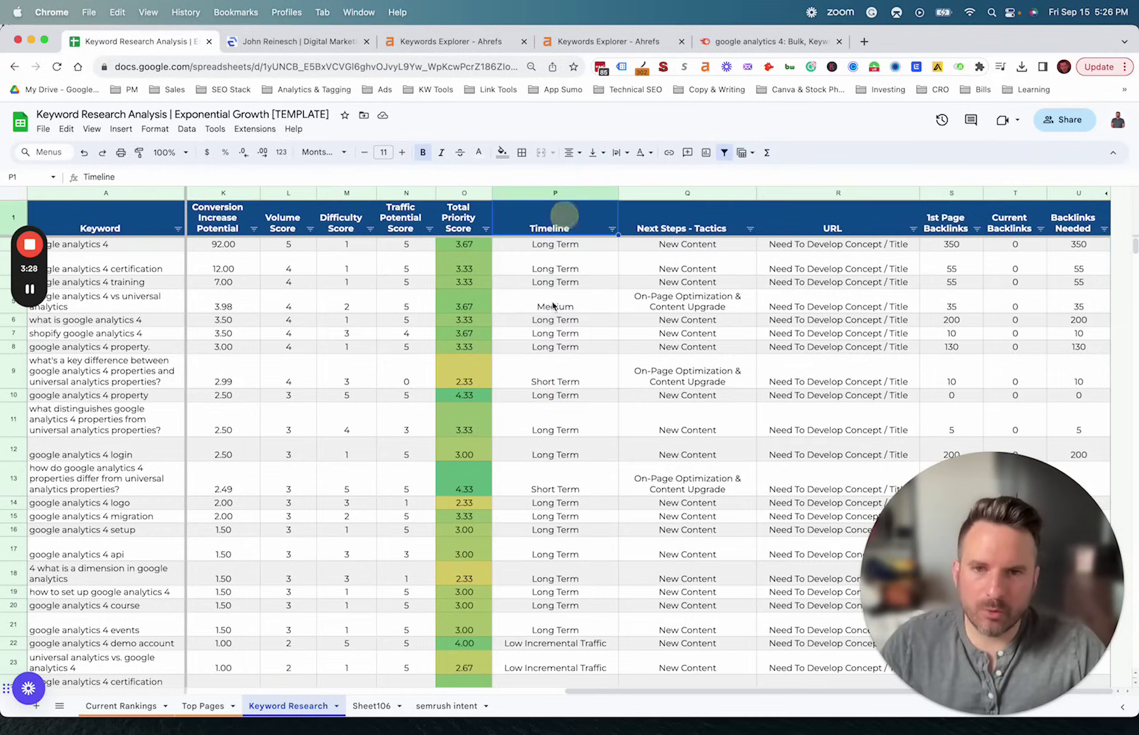
{"action": "left_click", "coordinate": [565, 378]}
{"action": "left_click", "coordinate": [559, 308]}
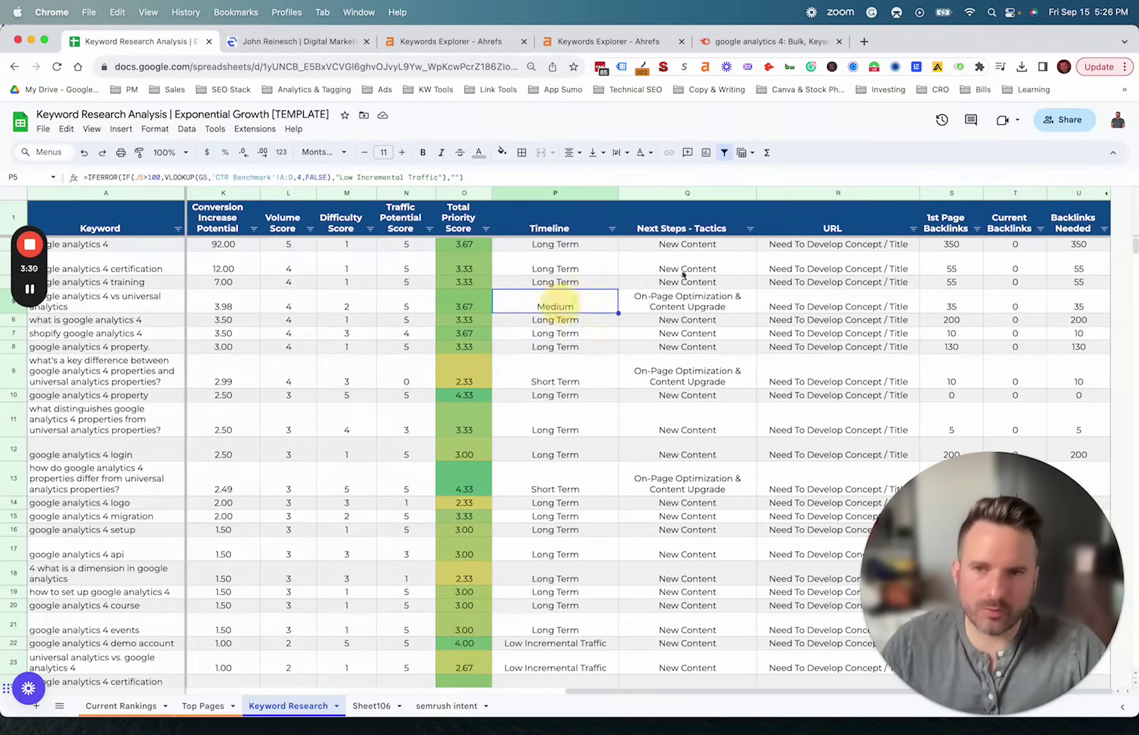
{"action": "left_click", "coordinate": [562, 335]}
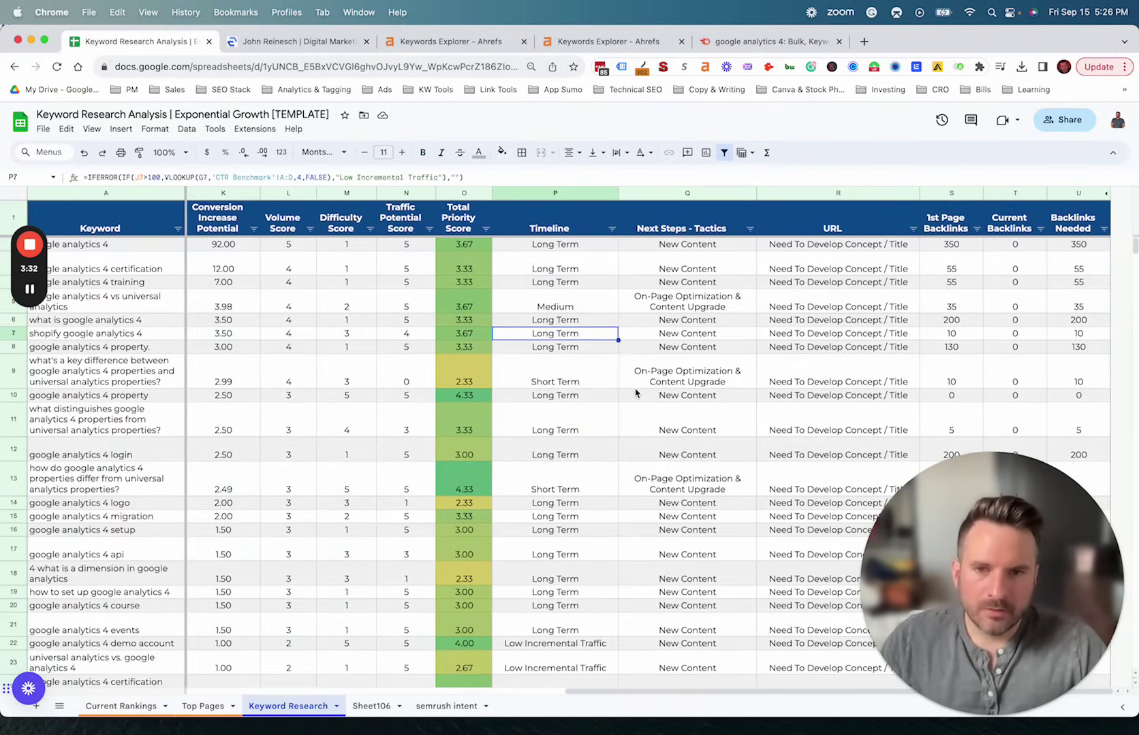
Step: Check the "google analytics 4 property" row's priority score and timeline, then examine the Next Steps - Tactics formulas in Q12, Q5, Q4, Q8 and Q3
{"action": "left_click", "coordinate": [458, 396]}
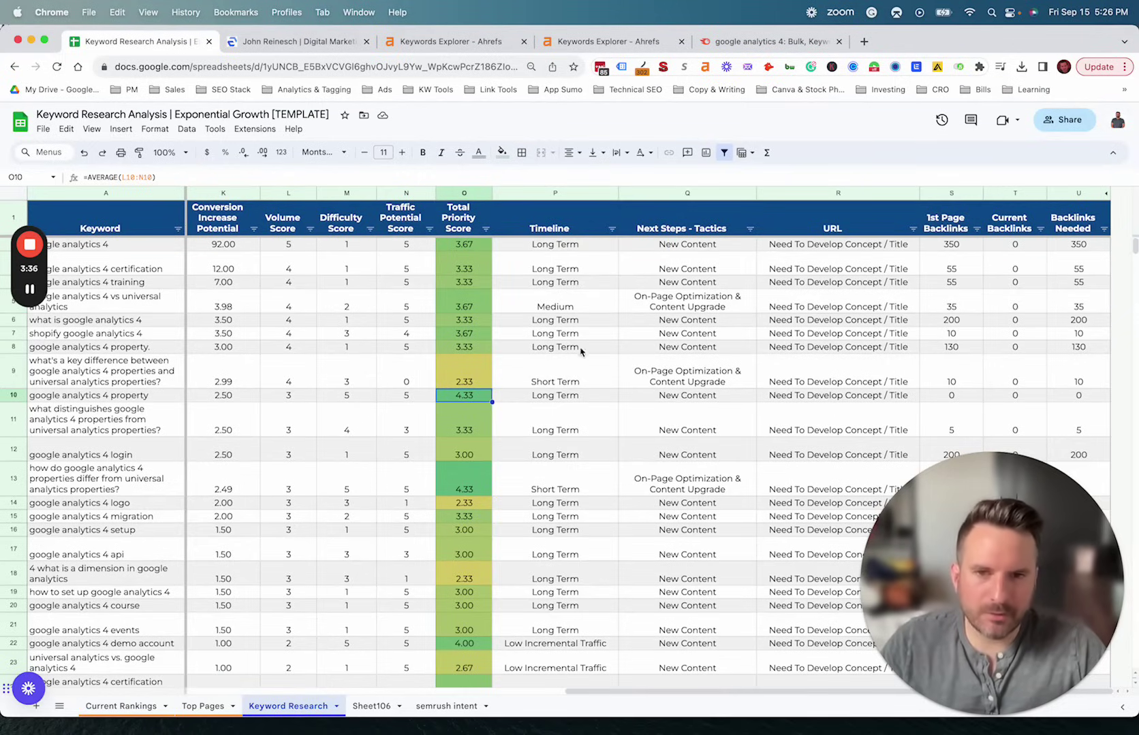
{"action": "left_click", "coordinate": [557, 382]}
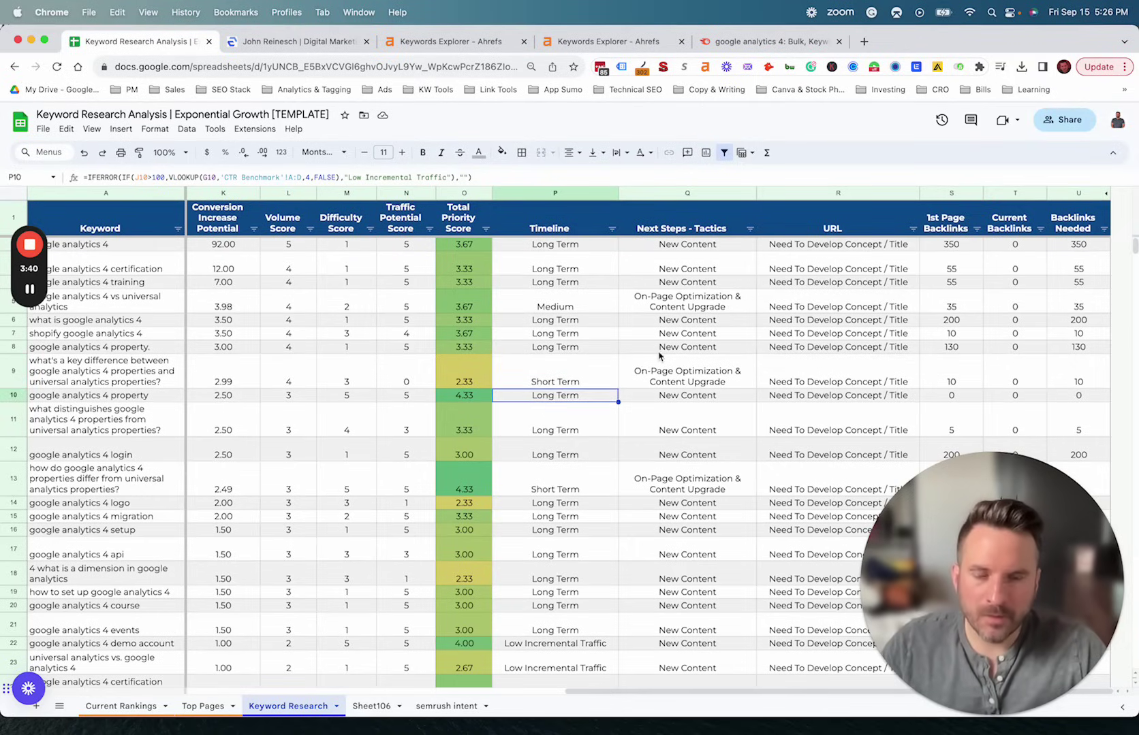
{"action": "left_click_drag", "start_coordinate": [684, 218], "coordinate": [696, 538]}
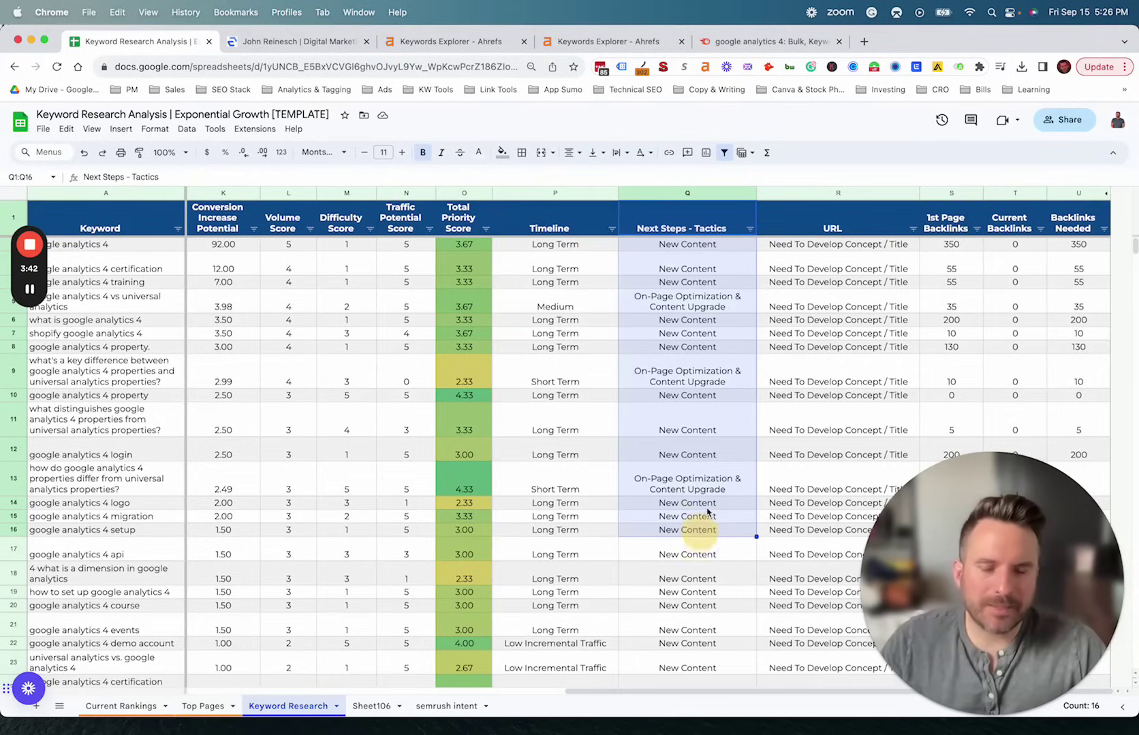
{"action": "left_click", "coordinate": [691, 446]}
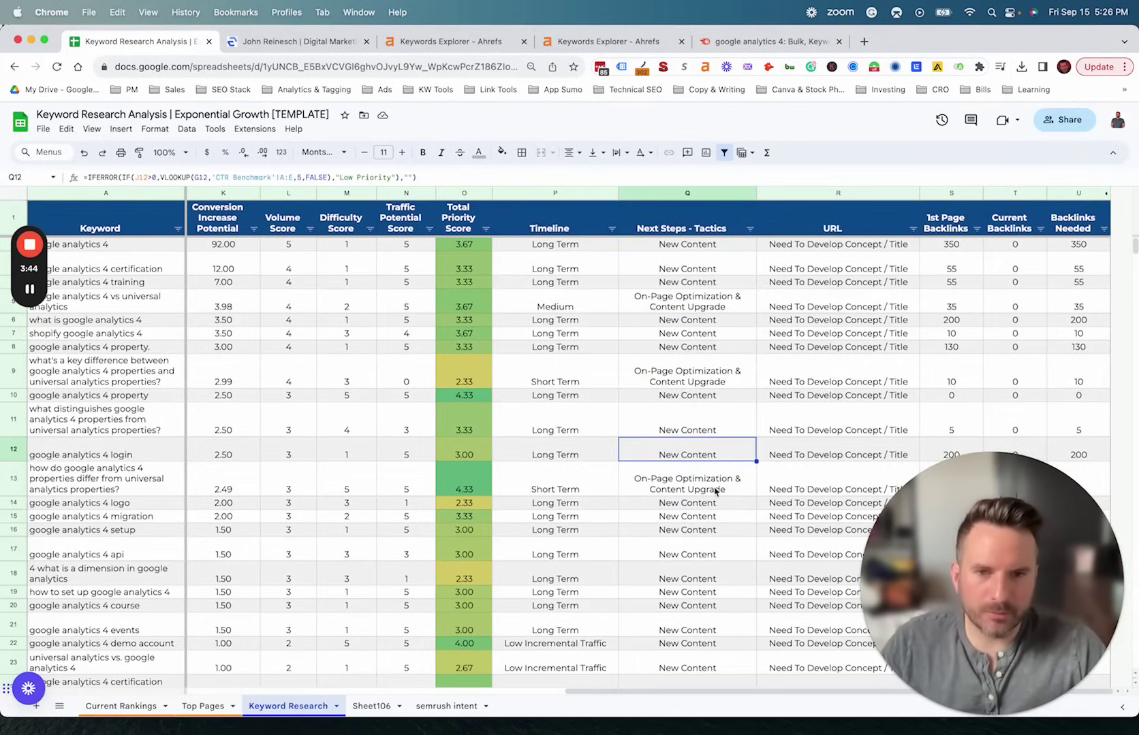
{"action": "left_click", "coordinate": [683, 312]}
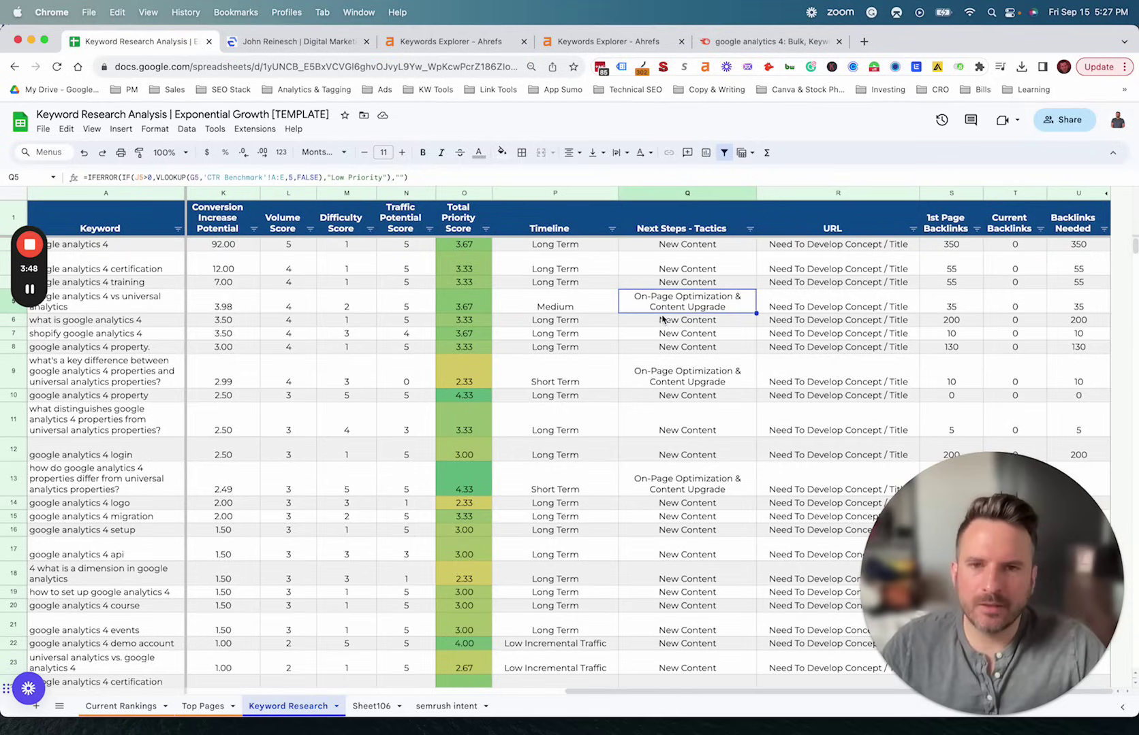
{"action": "left_click", "coordinate": [681, 284]}
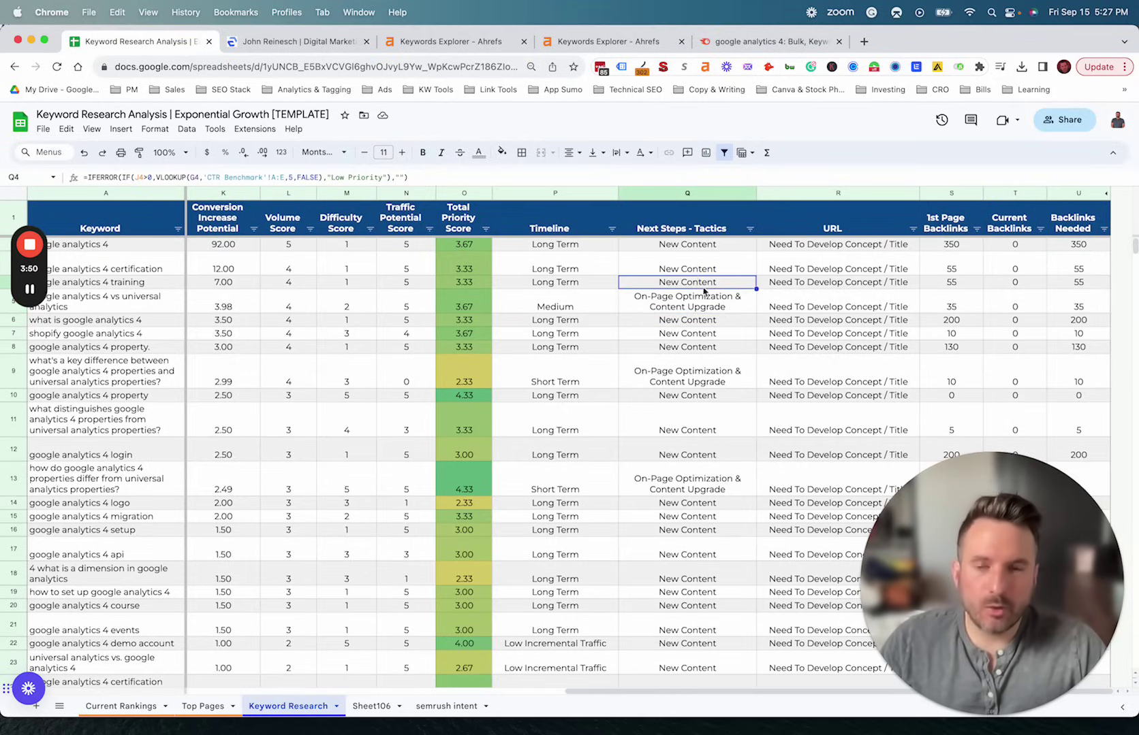
{"action": "left_click", "coordinate": [685, 345]}
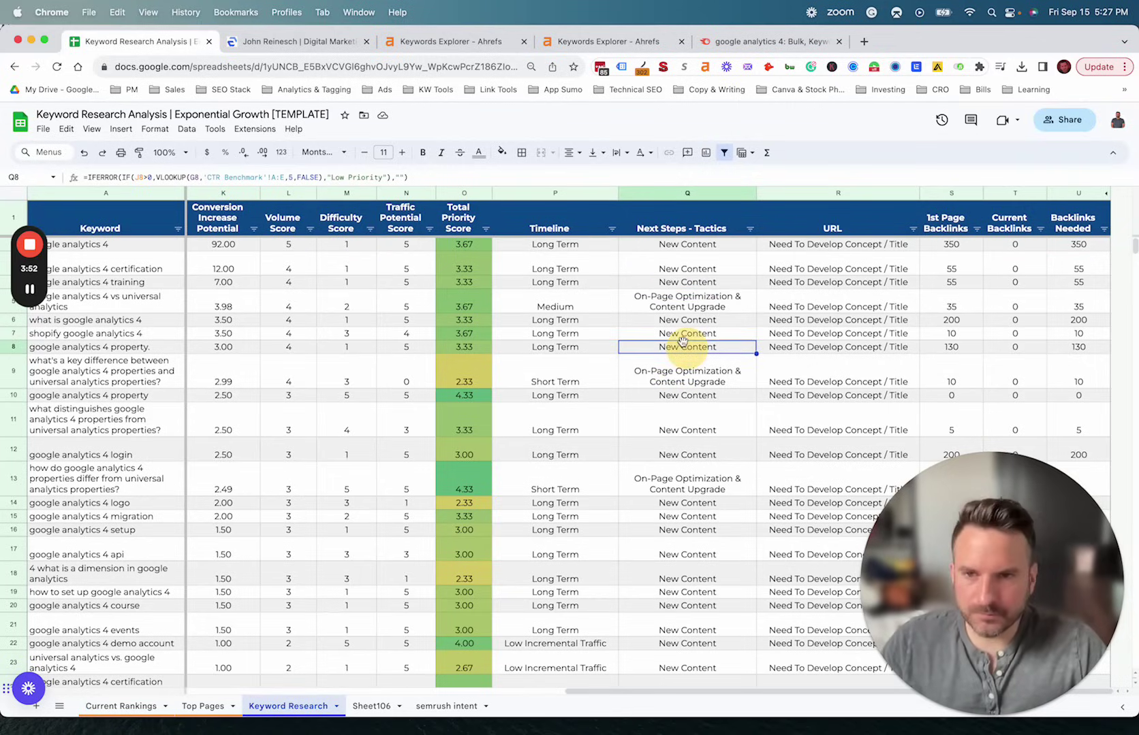
{"action": "left_click", "coordinate": [681, 271]}
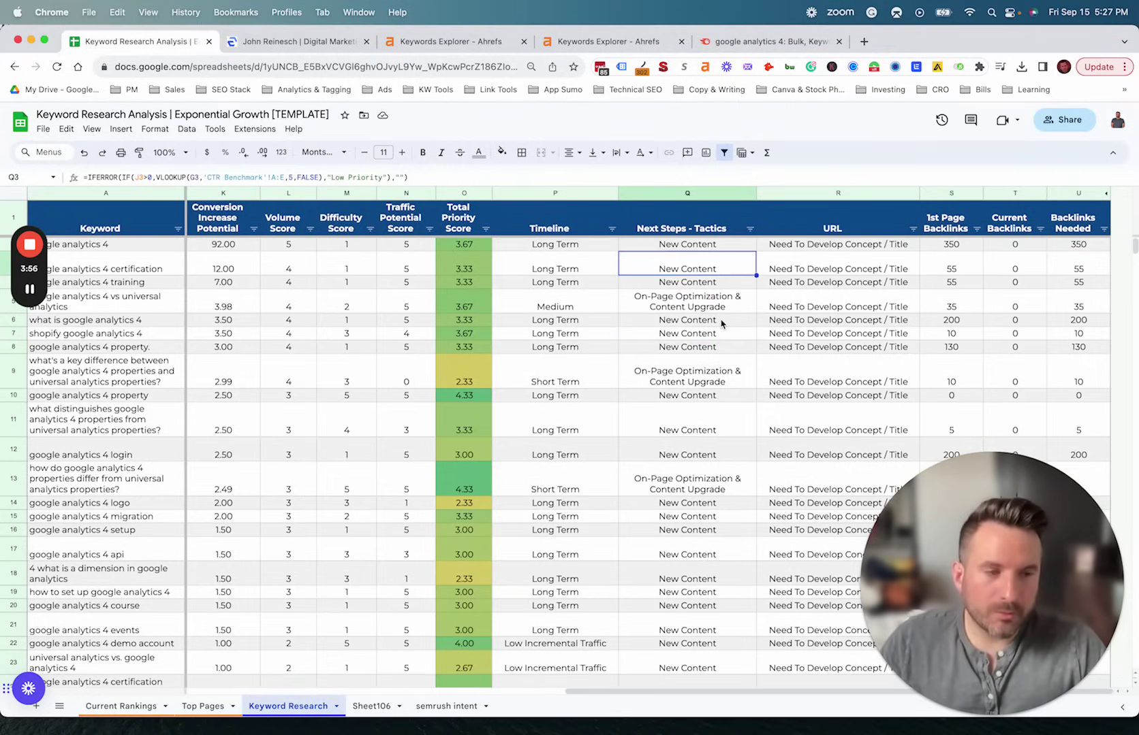
Step: Compare the On-Page Optimization & Content Upgrade tactic in Q13 with the New Content entries in Q12 and Q14
{"action": "left_click", "coordinate": [669, 481]}
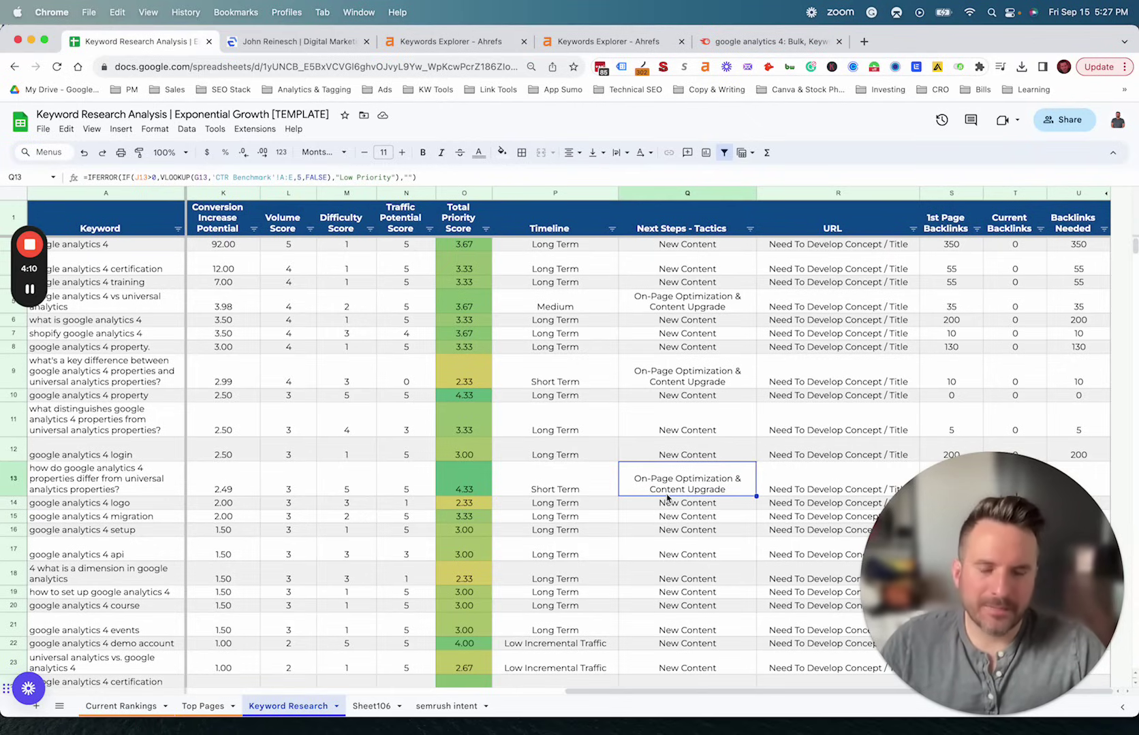
{"action": "left_click", "coordinate": [689, 448]}
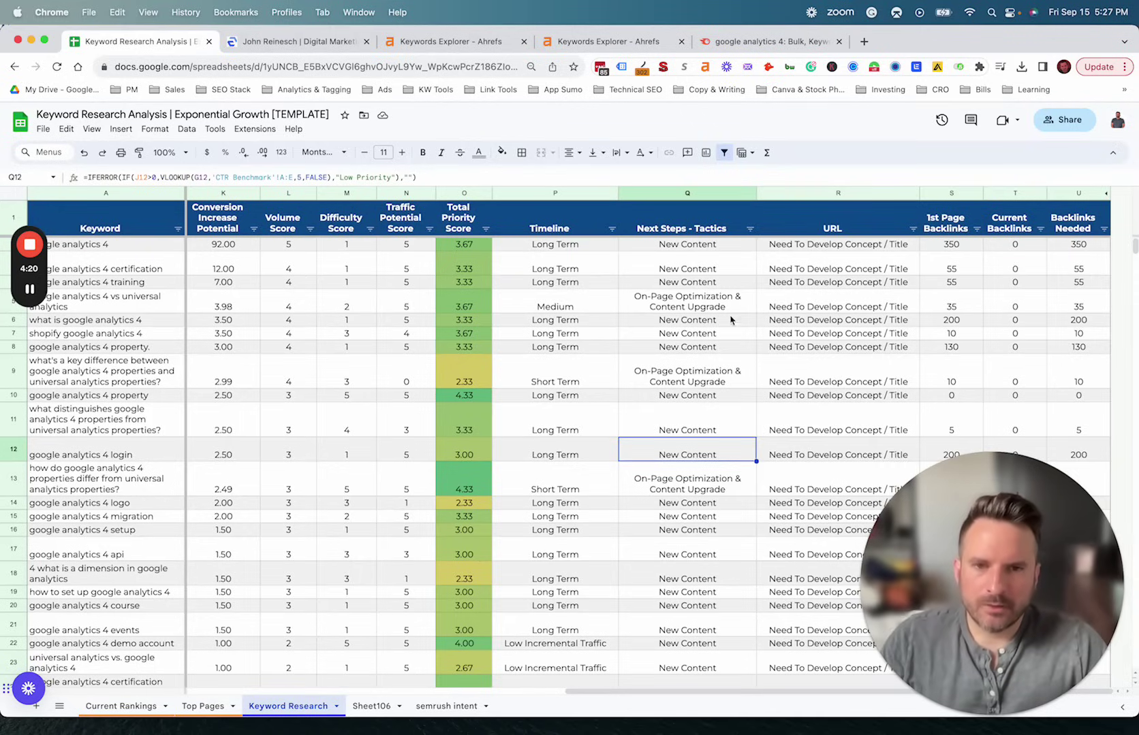
{"action": "left_click_drag", "start_coordinate": [700, 299], "coordinate": [689, 617]}
{"action": "left_click", "coordinate": [701, 504]}
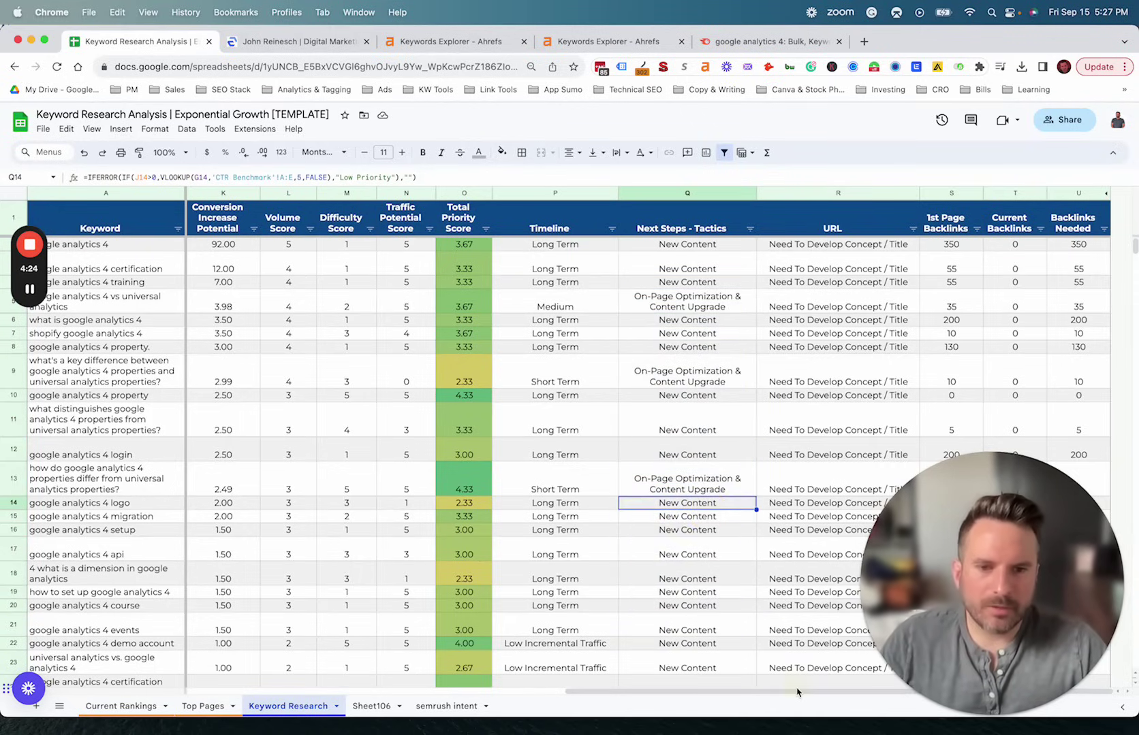
Step: Inspect the 1st Page Backlinks, Current Backlinks and Backlinks Needed columns, including the formulas in S2, T2 and U2
{"action": "left_click_drag", "start_coordinate": [1004, 608], "coordinate": [211, 608]}
{"action": "left_click", "coordinate": [1079, 428]}
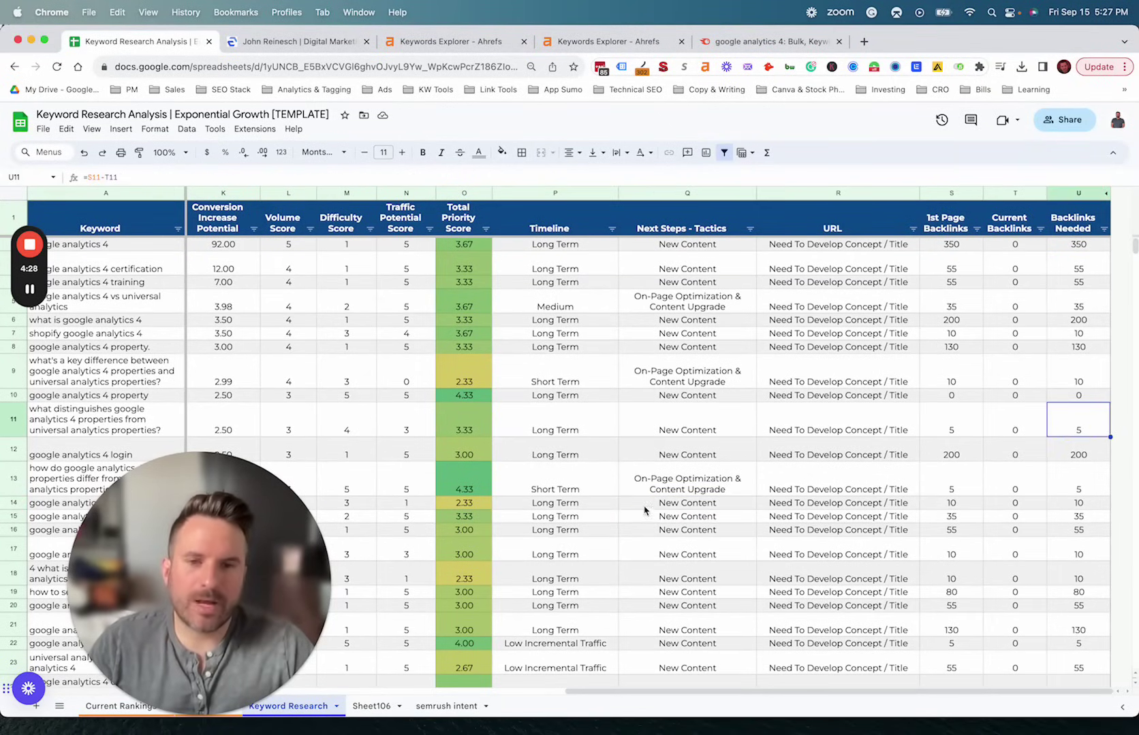
{"action": "left_click", "coordinate": [953, 267]}
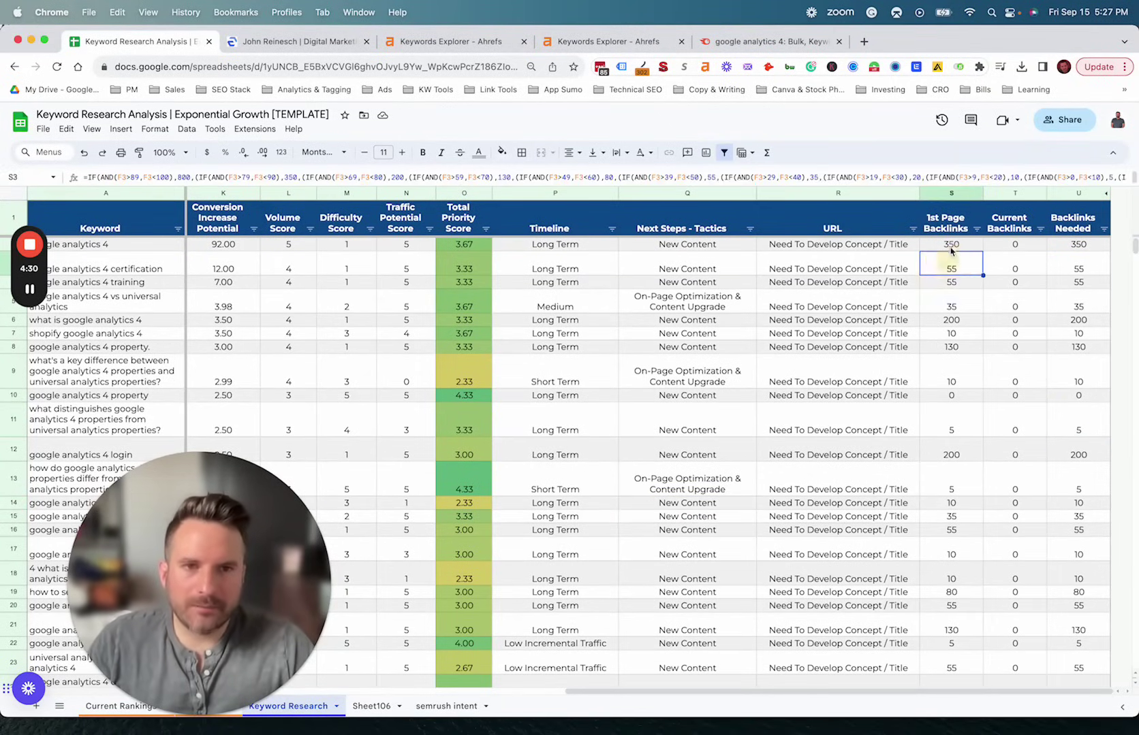
{"action": "left_click", "coordinate": [957, 244]}
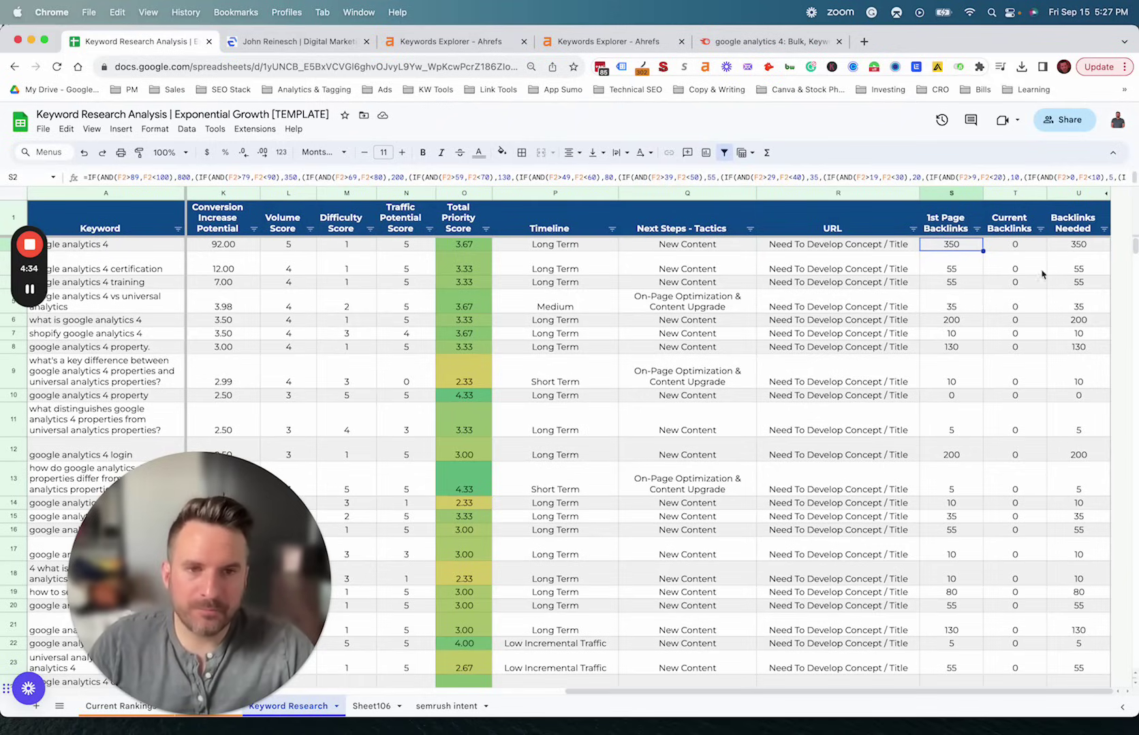
{"action": "left_click_drag", "start_coordinate": [1015, 245], "coordinate": [1014, 632]}
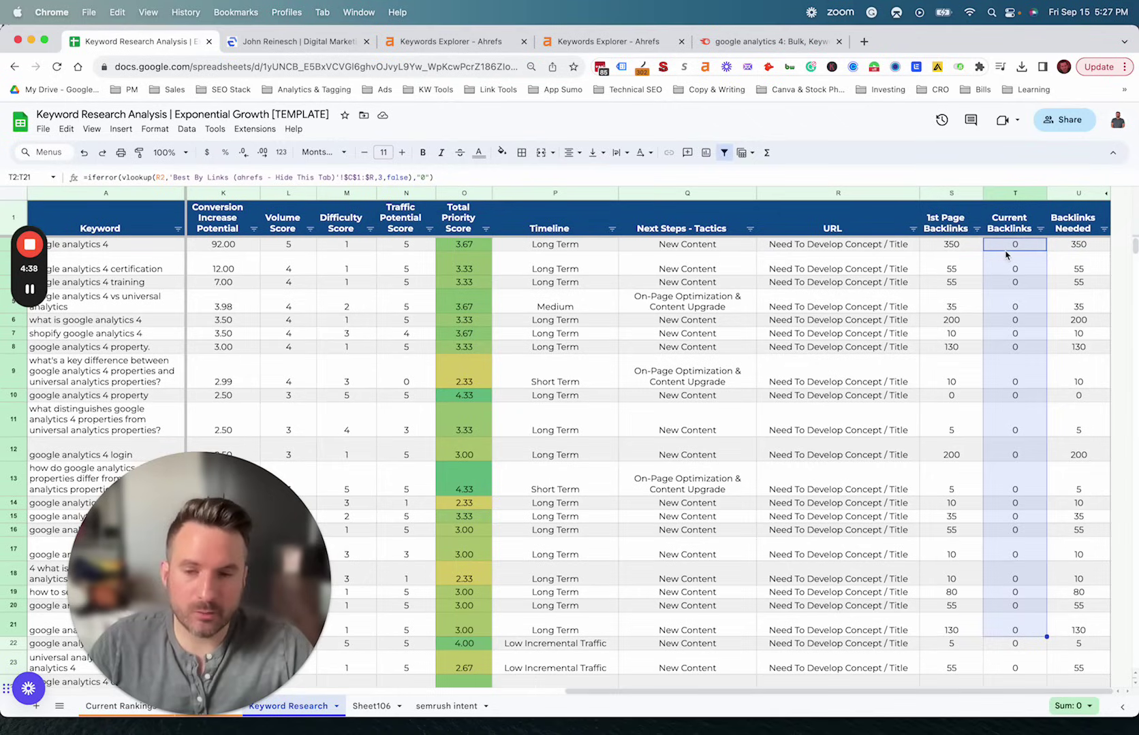
{"action": "left_click_drag", "start_coordinate": [986, 451], "coordinate": [1088, 590]}
{"action": "left_click", "coordinate": [1089, 250]}
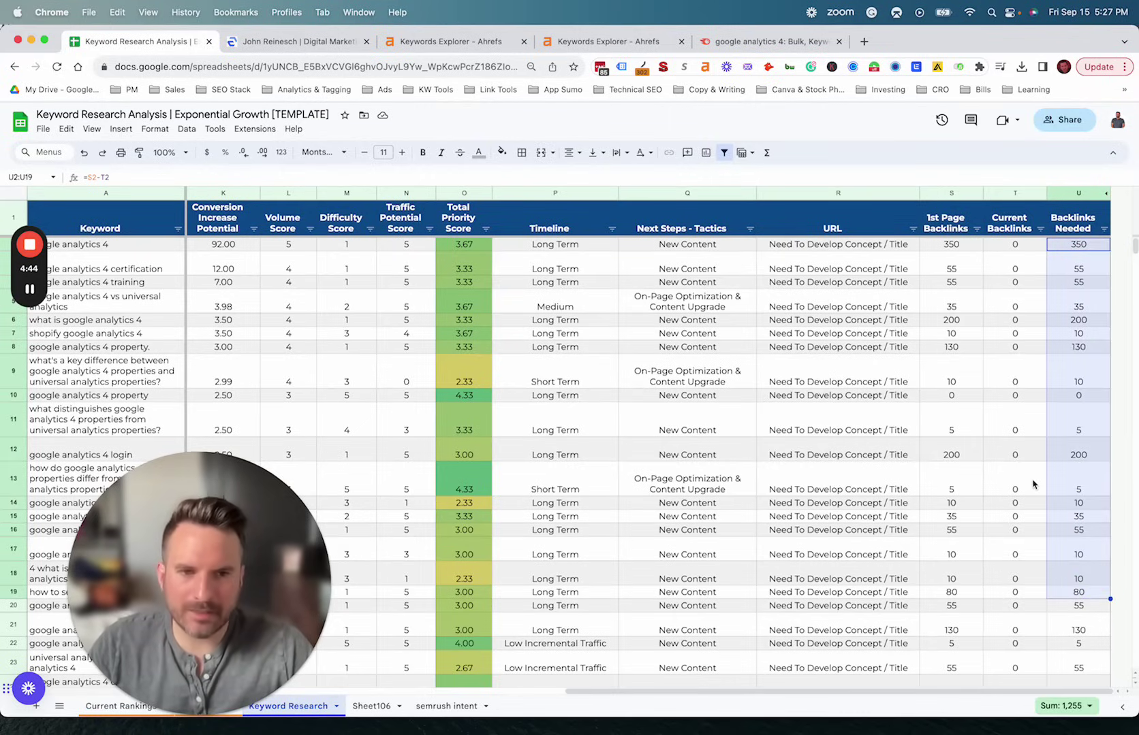
{"action": "left_click", "coordinate": [1016, 359]}
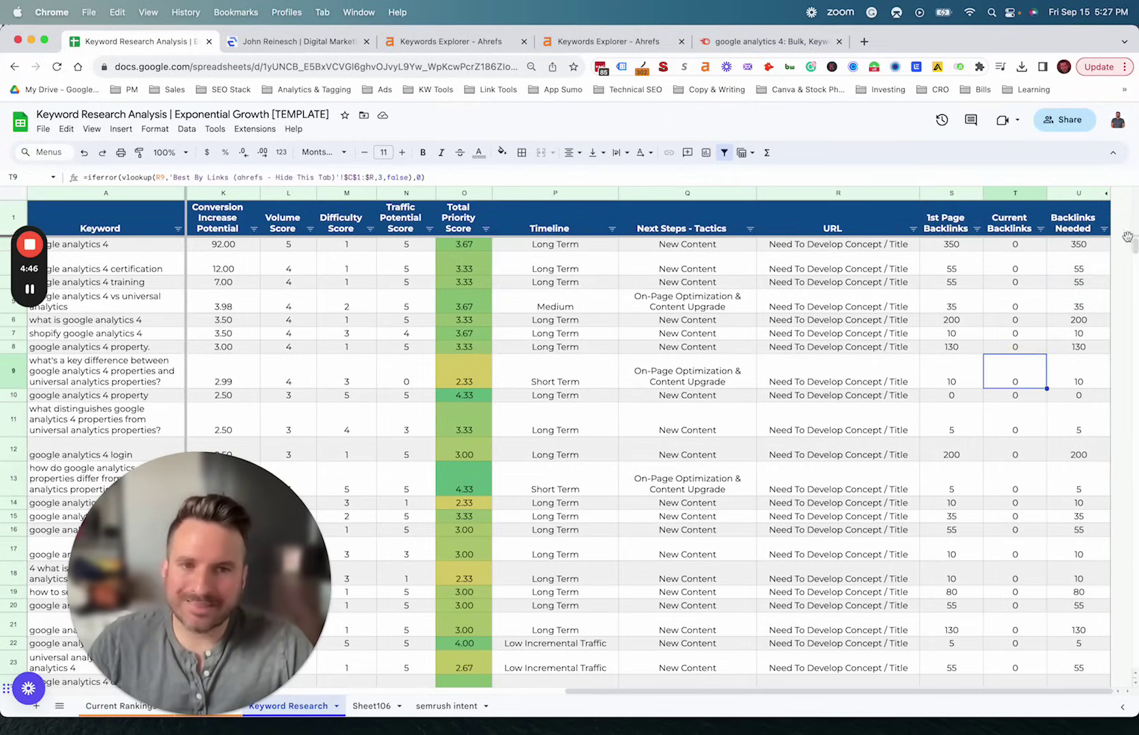
Step: Weigh row 13's keyword and Total Priority Score against its backlink figures, and review the Current Backlinks entries in T2 to T13
{"action": "left_click", "coordinate": [469, 483]}
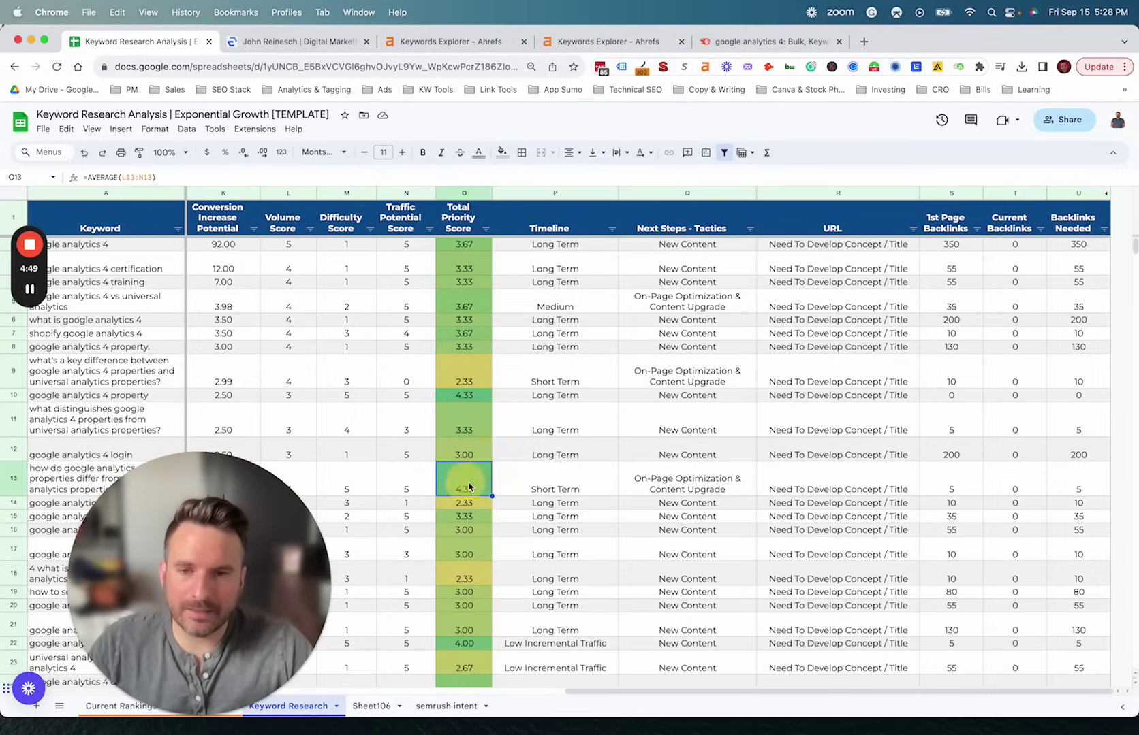
{"action": "left_click", "coordinate": [1078, 487]}
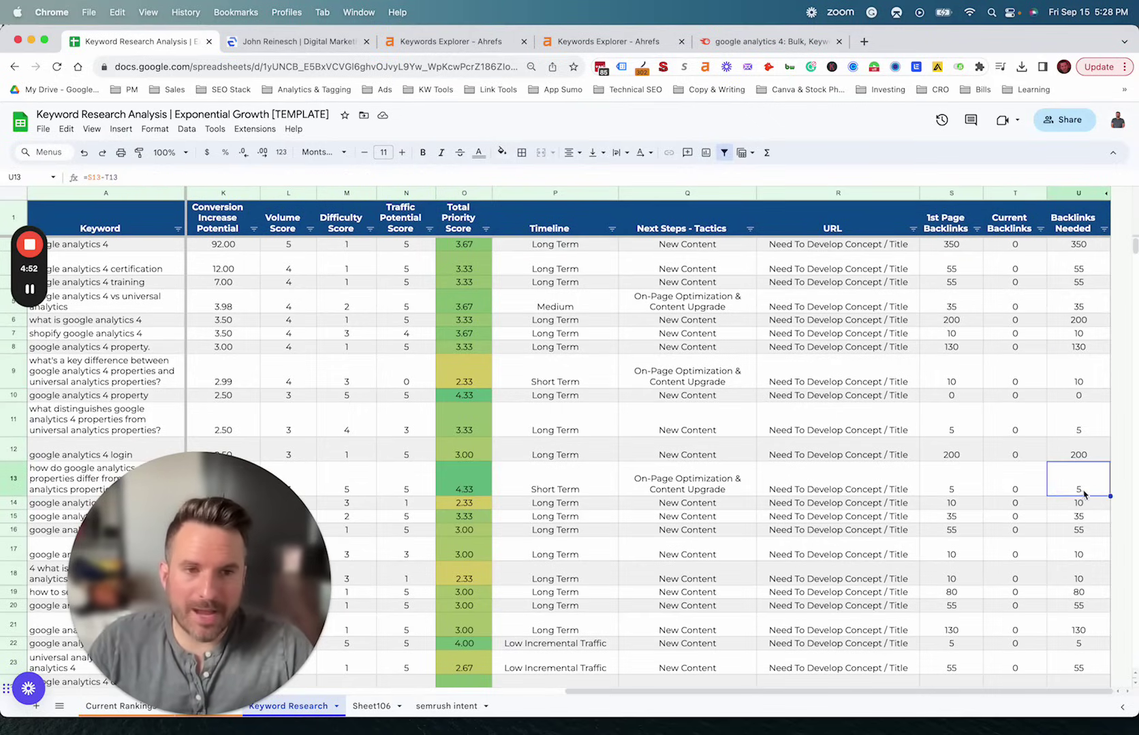
{"action": "left_click_drag", "start_coordinate": [1072, 481], "coordinate": [48, 488]}
{"action": "left_click", "coordinate": [48, 488]}
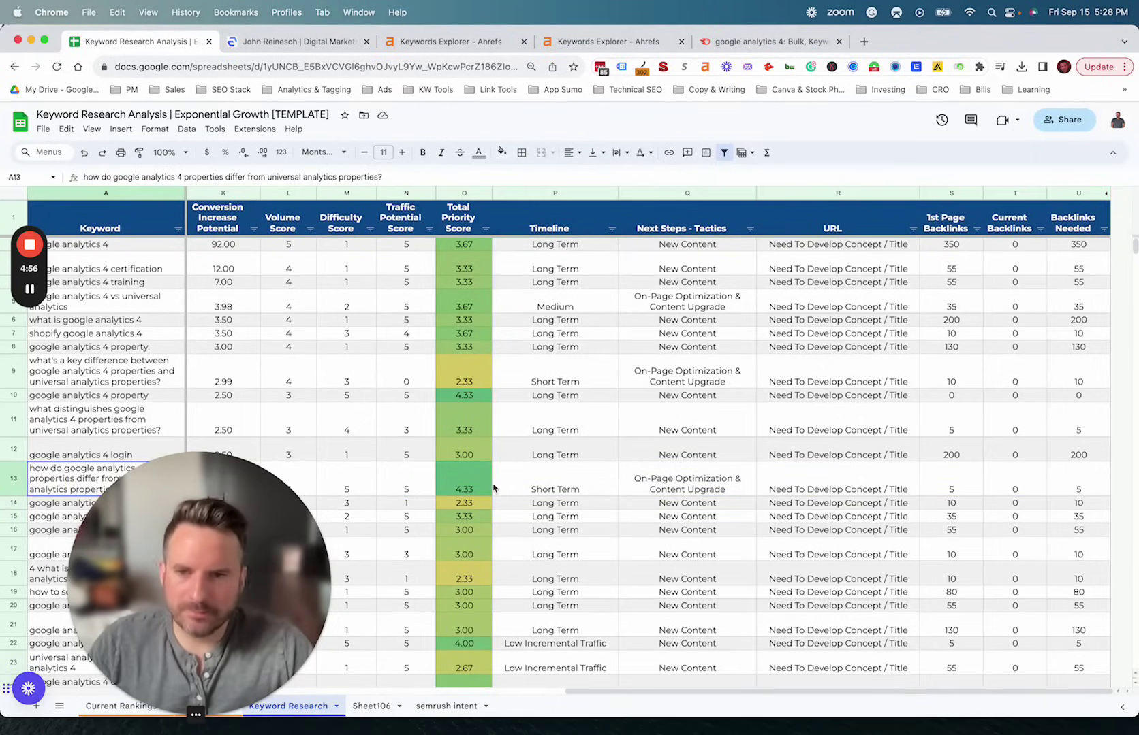
{"action": "left_click", "coordinate": [469, 488]}
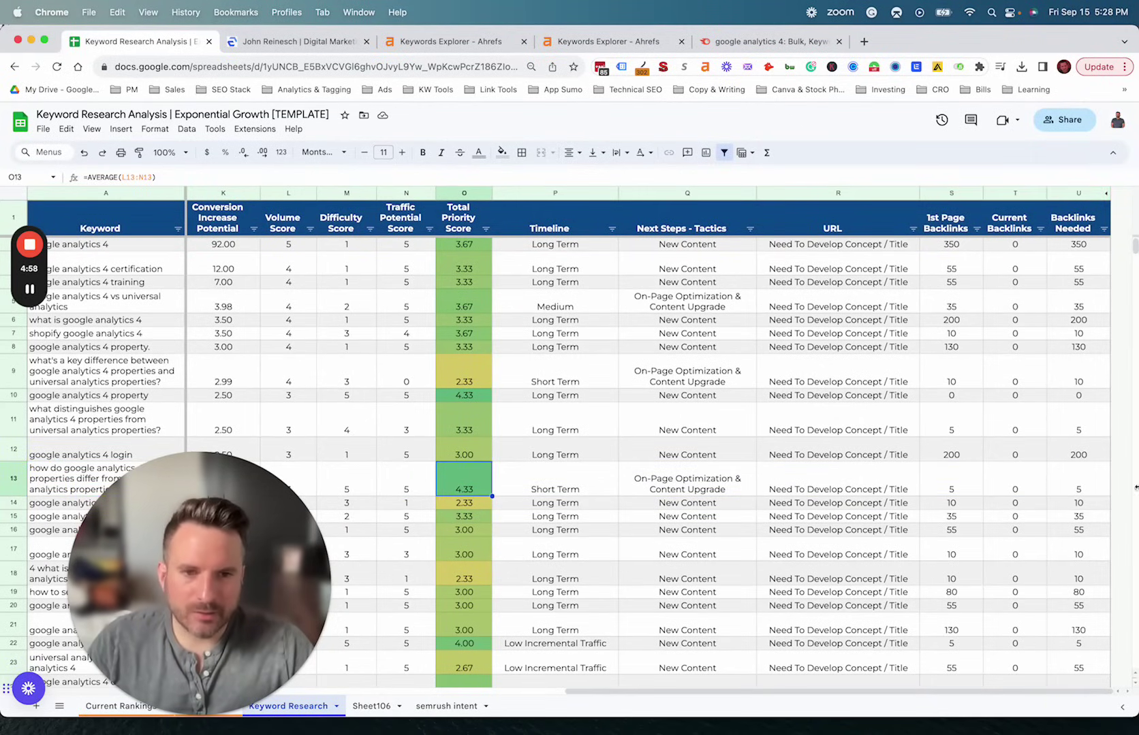
{"action": "left_click", "coordinate": [950, 493]}
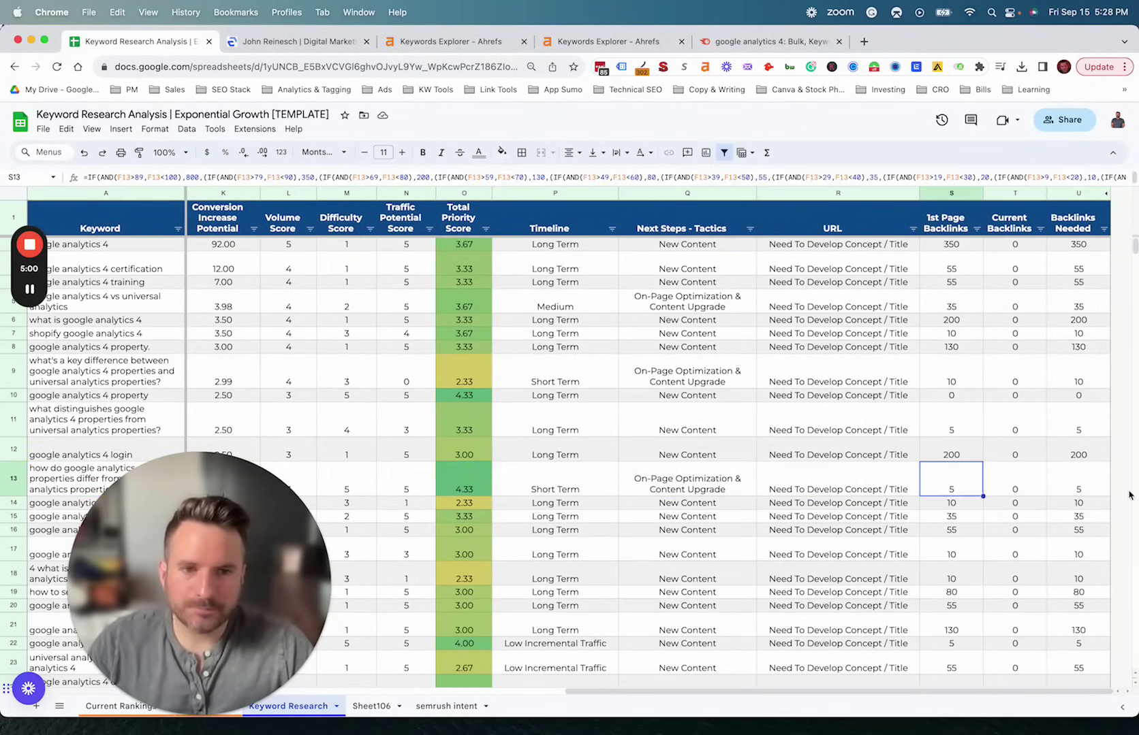
{"action": "left_click", "coordinate": [1009, 479]}
{"action": "left_click_drag", "start_coordinate": [1019, 271], "coordinate": [1003, 410]}
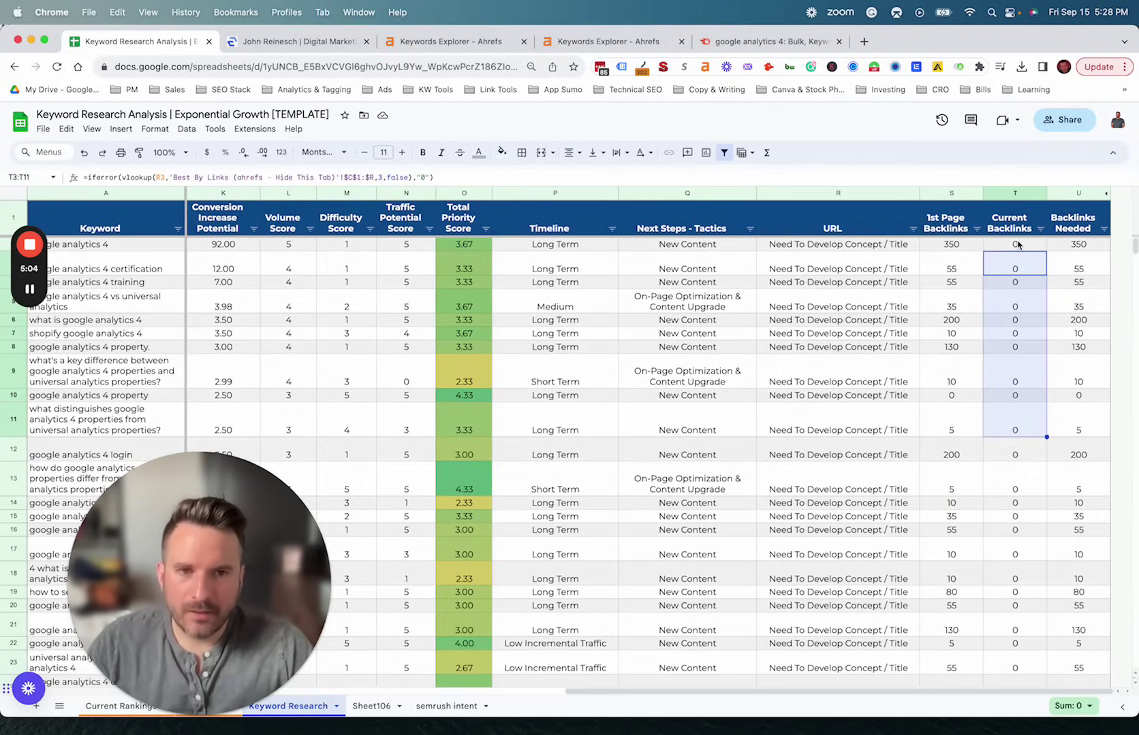
{"action": "left_click_drag", "start_coordinate": [1014, 244], "coordinate": [1013, 477]}
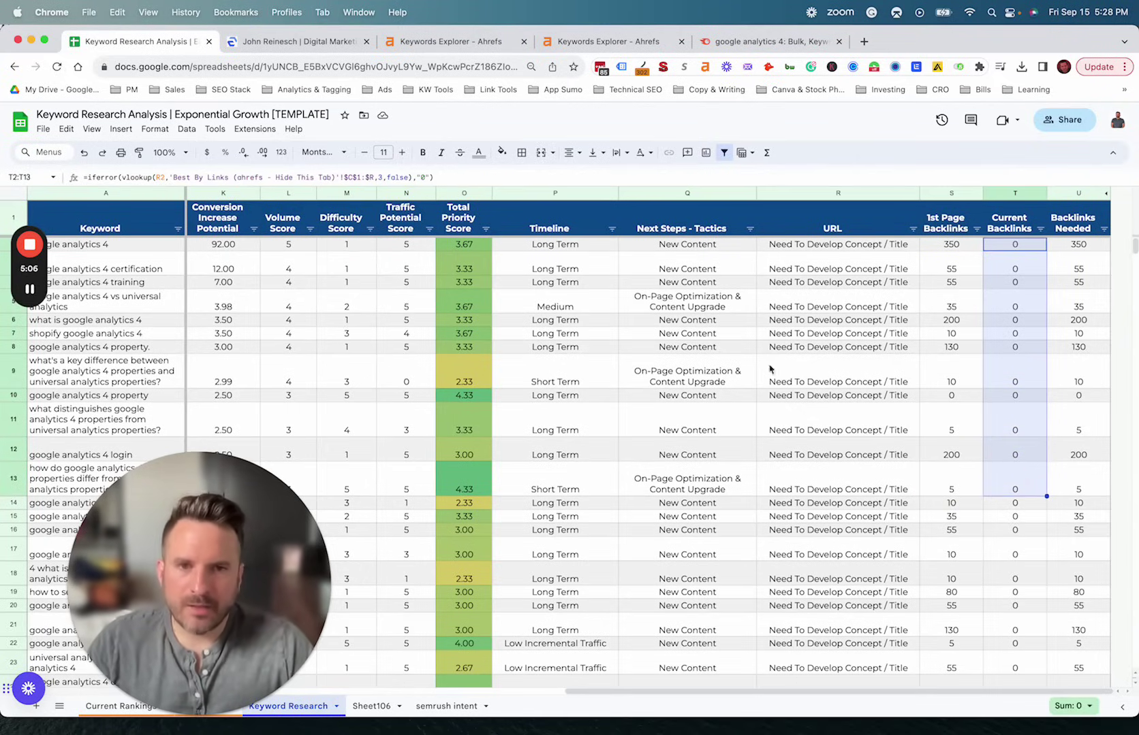
Step: Compare tactics in Q5 and Q3, check row 5's Backlinks Needed, and review the related Universal Analytics keywords in A5 and A9:A13
{"action": "left_click", "coordinate": [710, 311]}
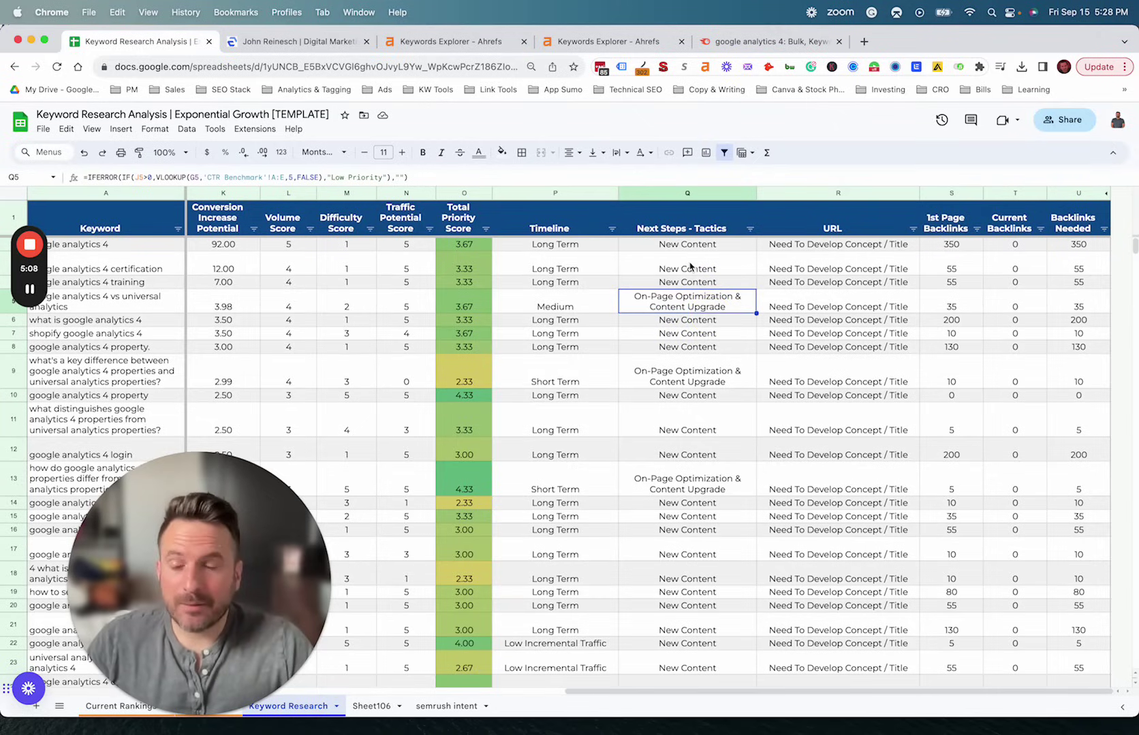
{"action": "left_click", "coordinate": [689, 268]}
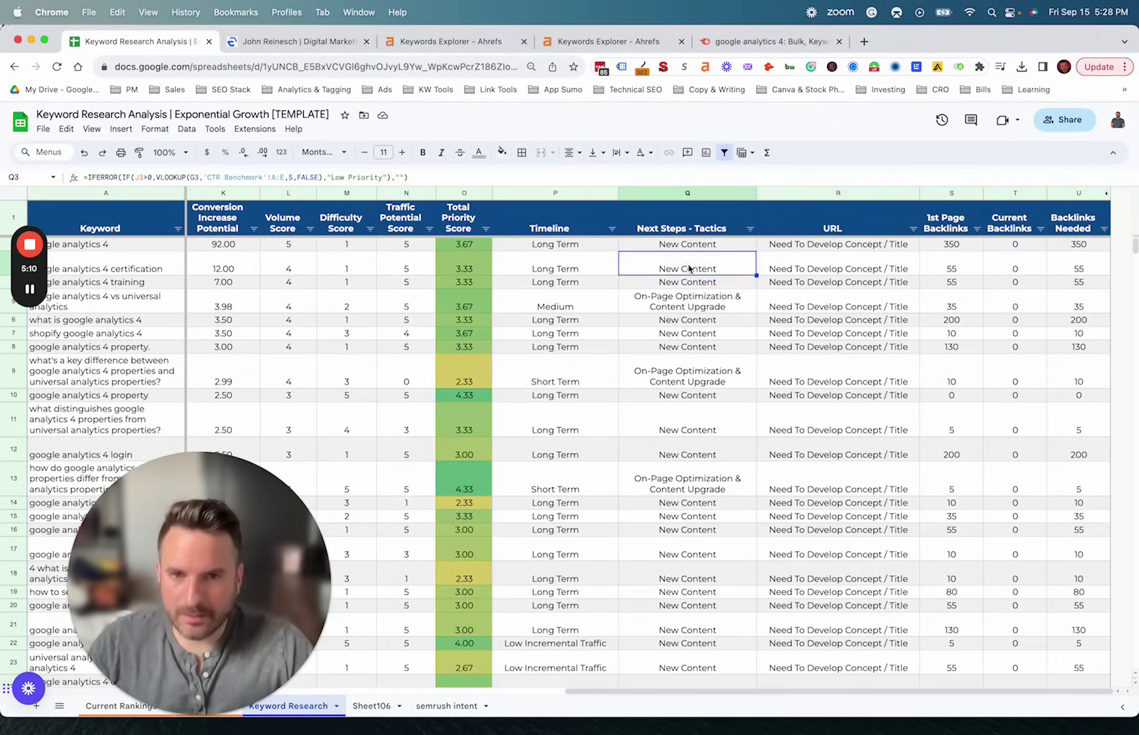
{"action": "left_click", "coordinate": [689, 311]}
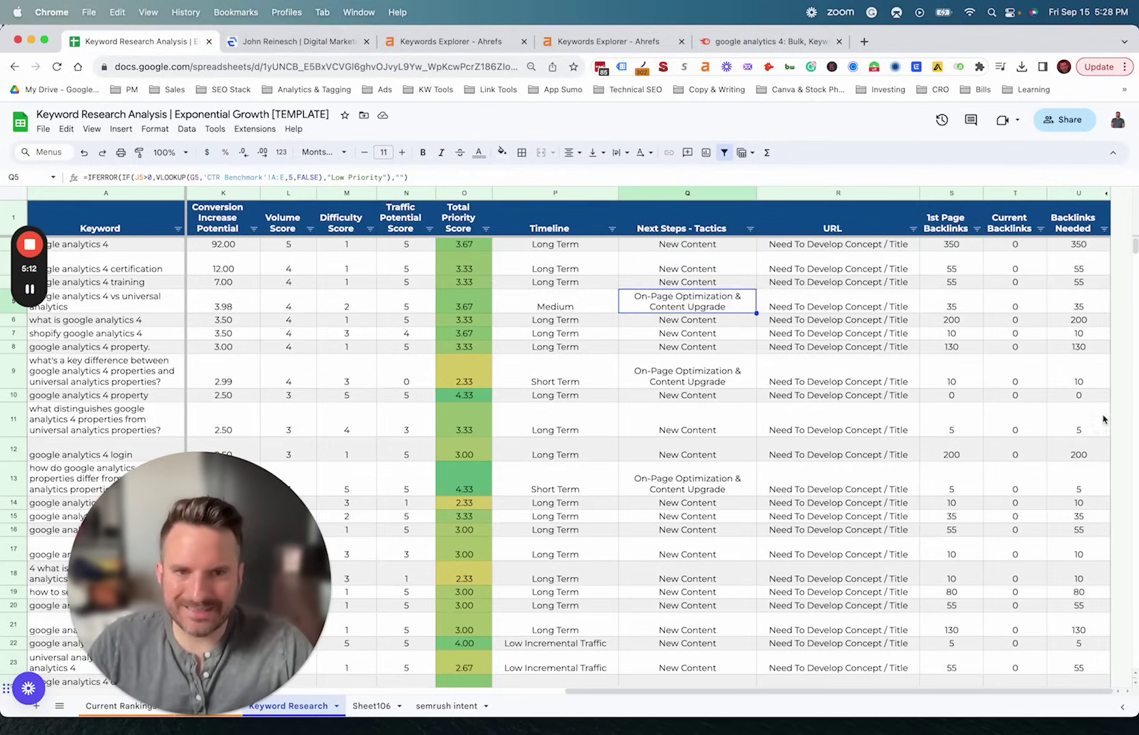
{"action": "key", "text": "Right"}
{"action": "key", "text": "Right"}
{"action": "key", "text": "Right"}
{"action": "key", "text": "Right"}
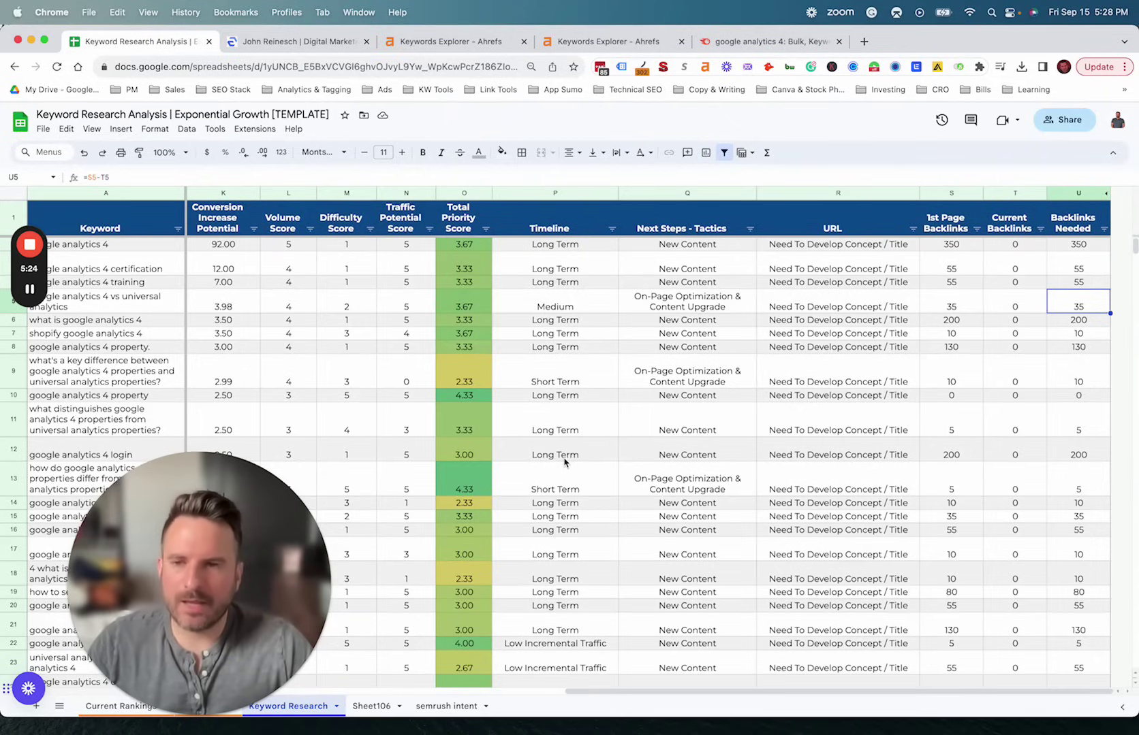
{"action": "left_click", "coordinate": [96, 301]}
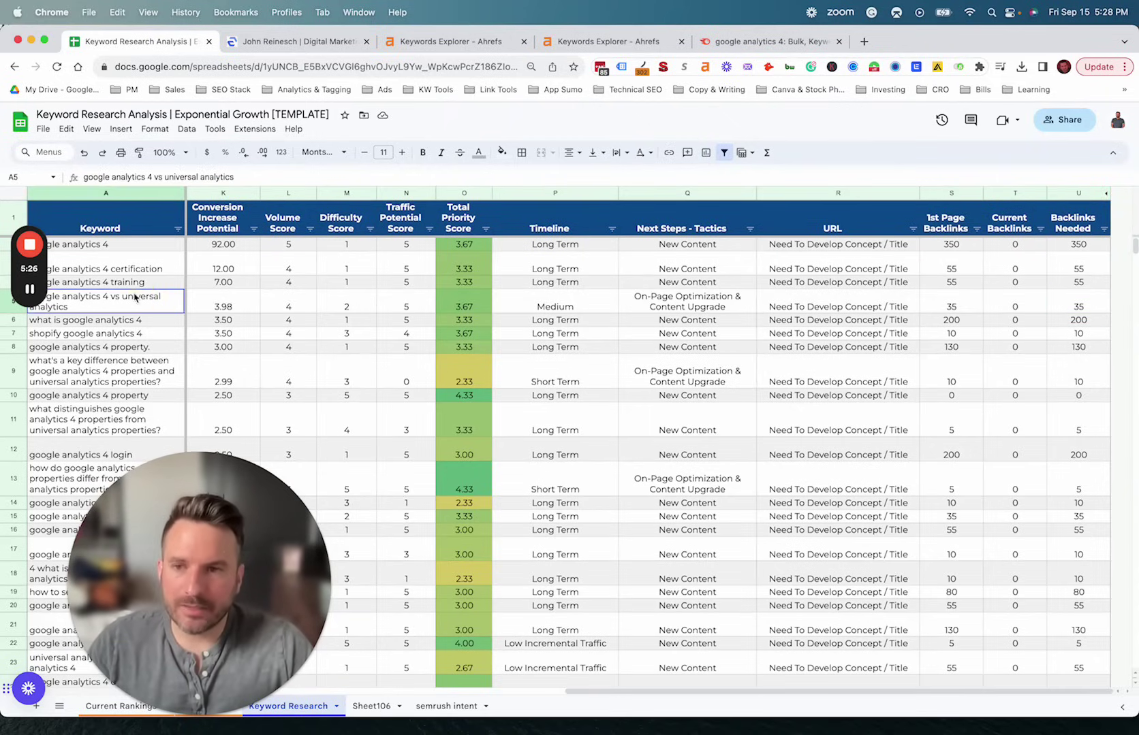
{"action": "left_click_drag", "start_coordinate": [102, 371], "coordinate": [102, 480]}
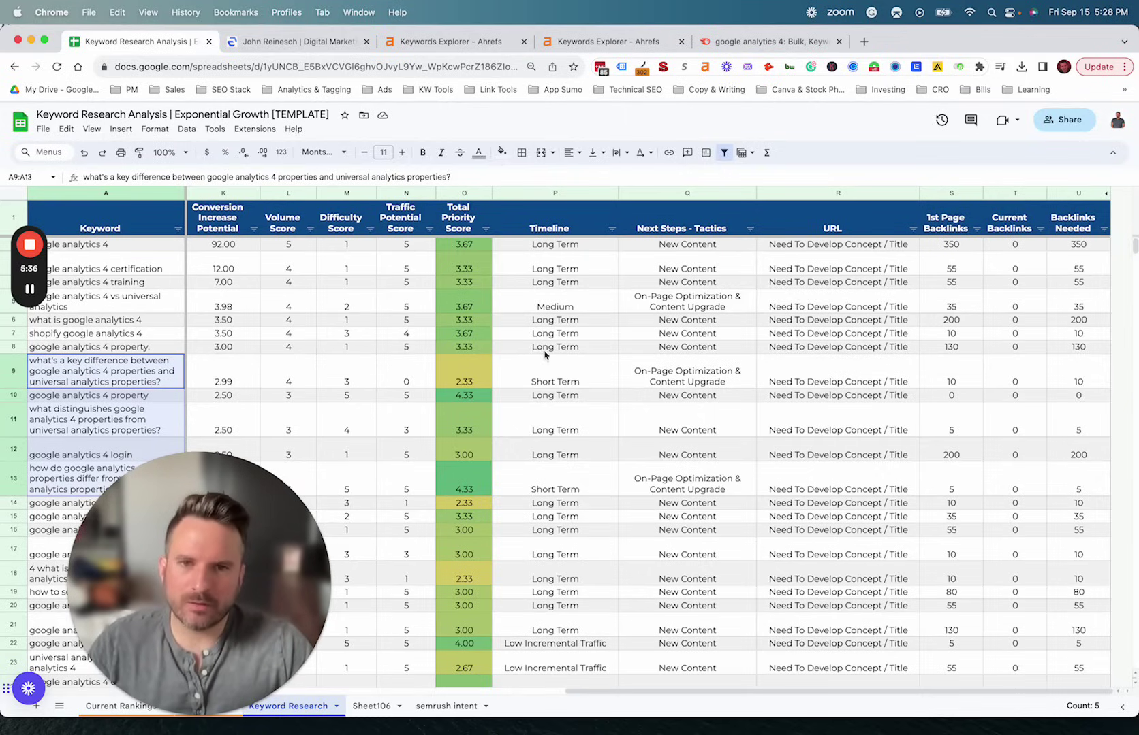
Step: Review the metric columns from Volume to Conversion Increase Potential, including the formulas in M3 and K8, alongside the Keyword column
{"action": "left_click_drag", "start_coordinate": [249, 207], "coordinate": [217, 269]}
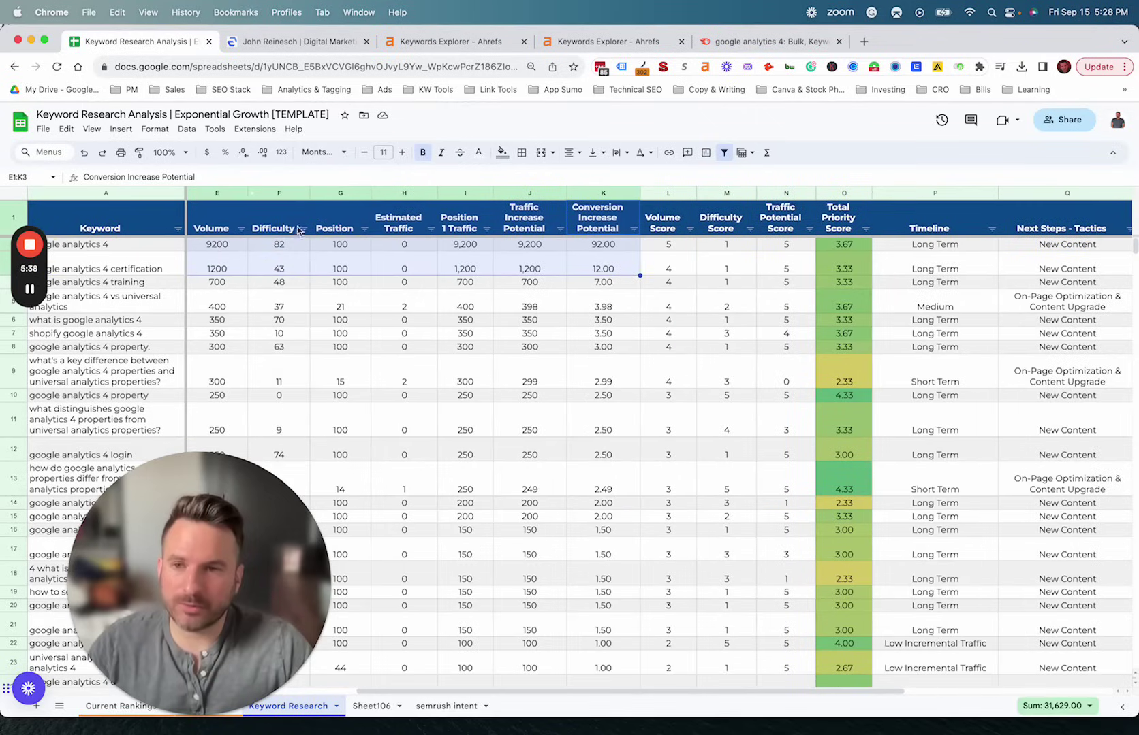
{"action": "left_click", "coordinate": [731, 267]}
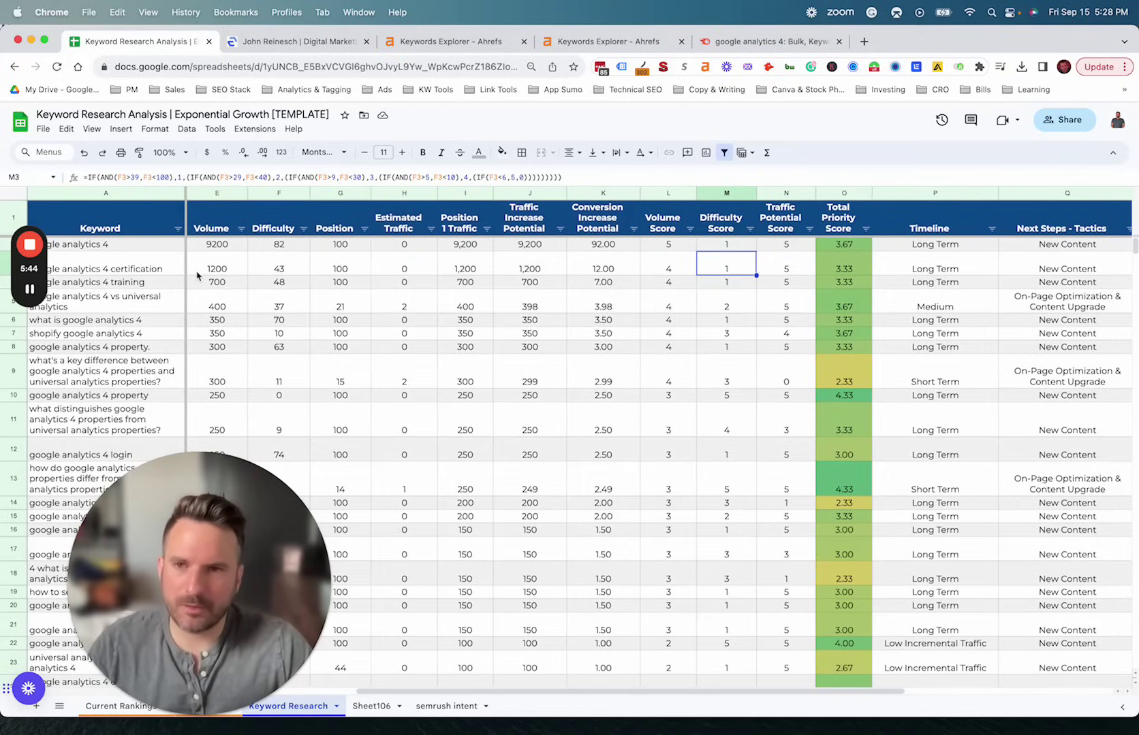
{"action": "left_click", "coordinate": [186, 129]}
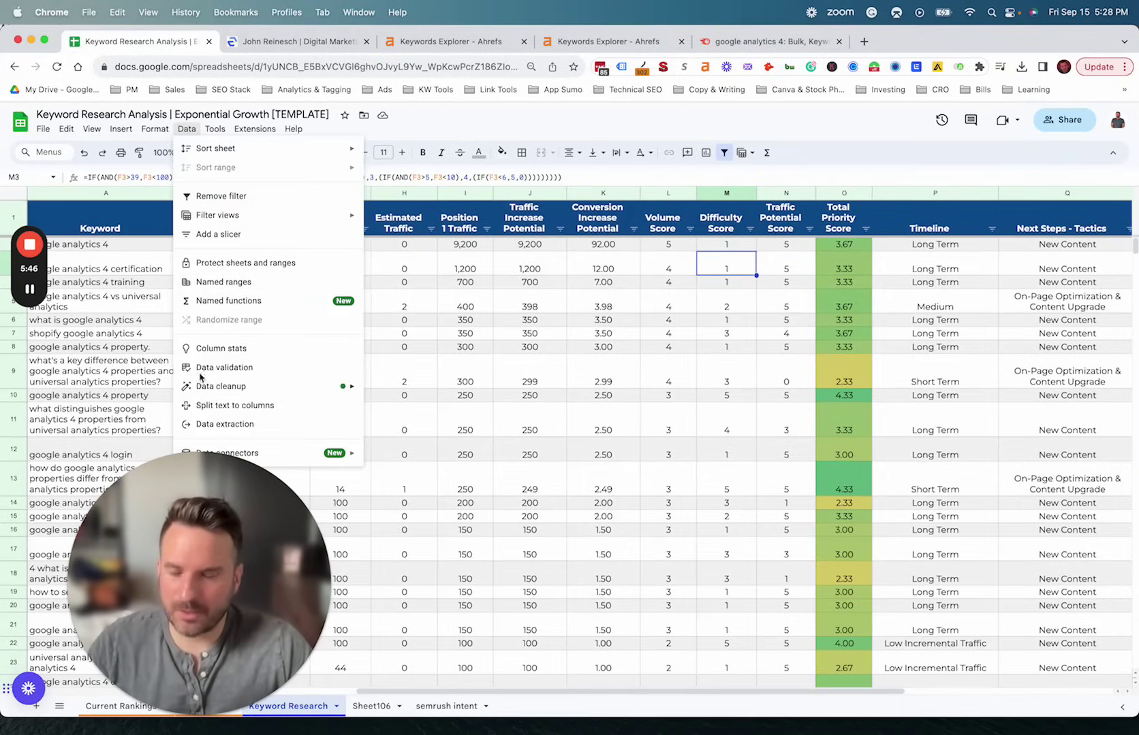
{"action": "left_click", "coordinate": [592, 348]}
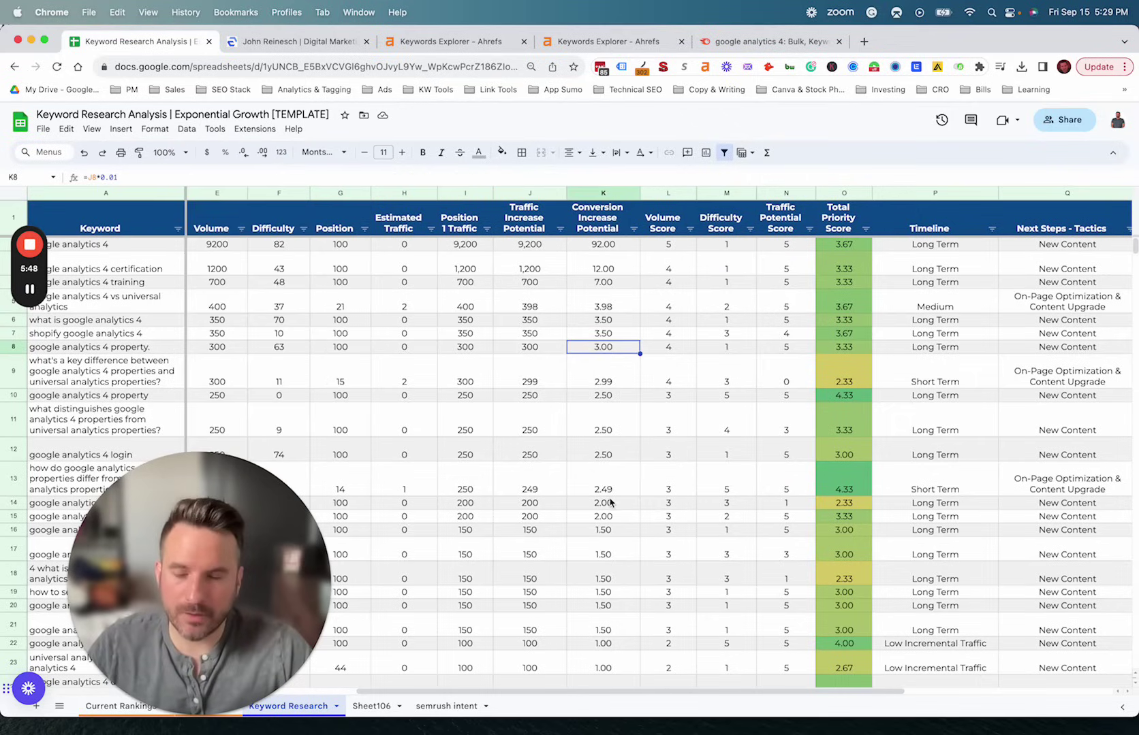
{"action": "left_click", "coordinate": [135, 221]}
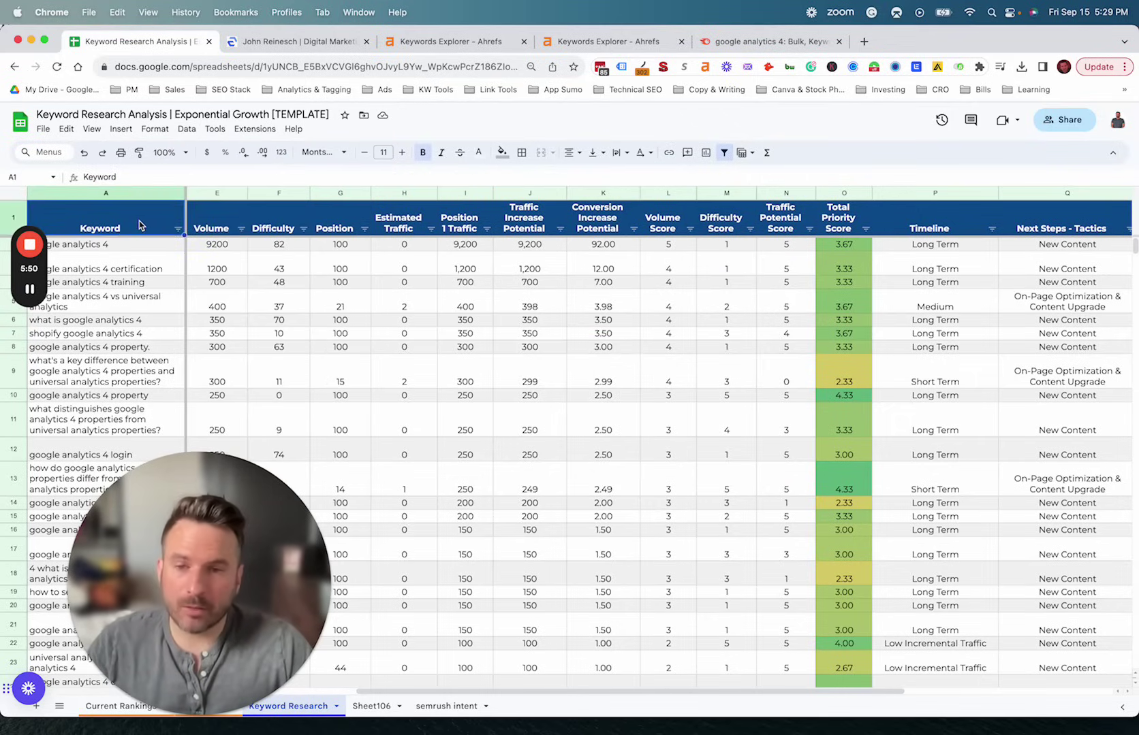